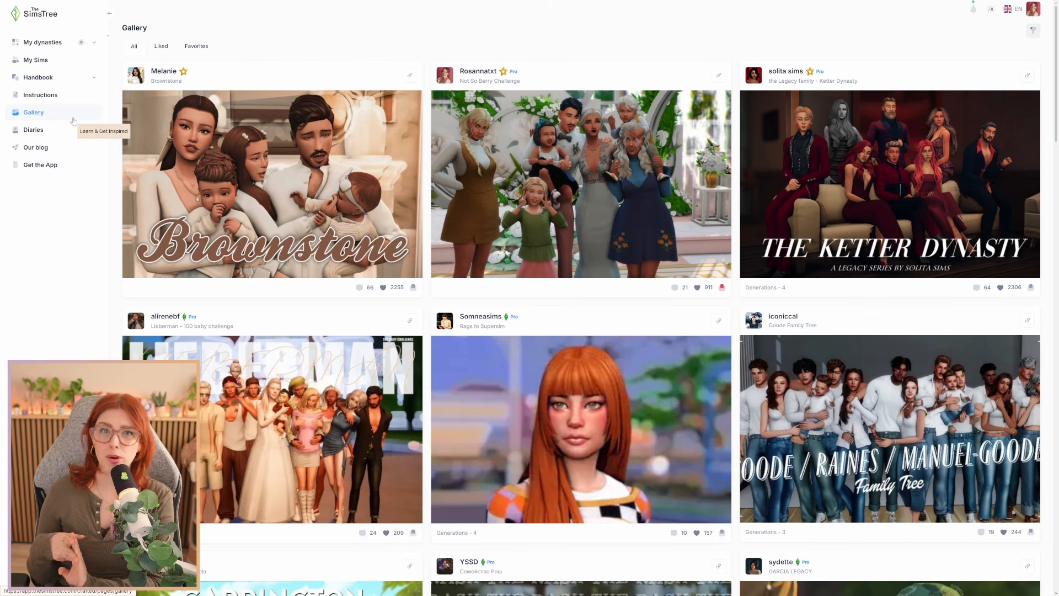
# Browse the family trees shared in the public gallery and return to the beginning of the list
pyautogui.scroll(-7, 501, 365)
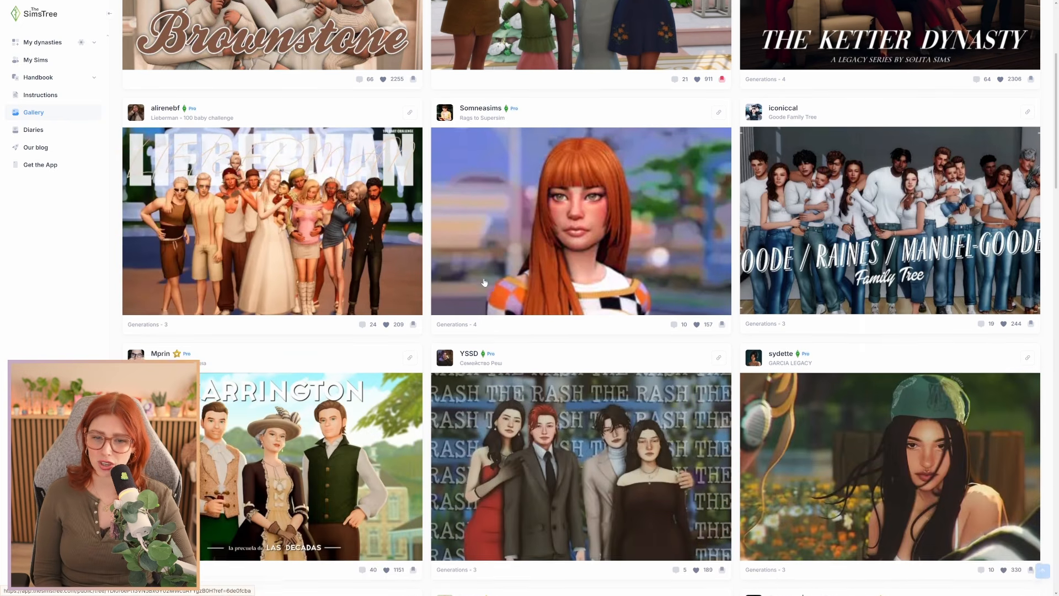
pyautogui.scroll(-3, 501, 365)
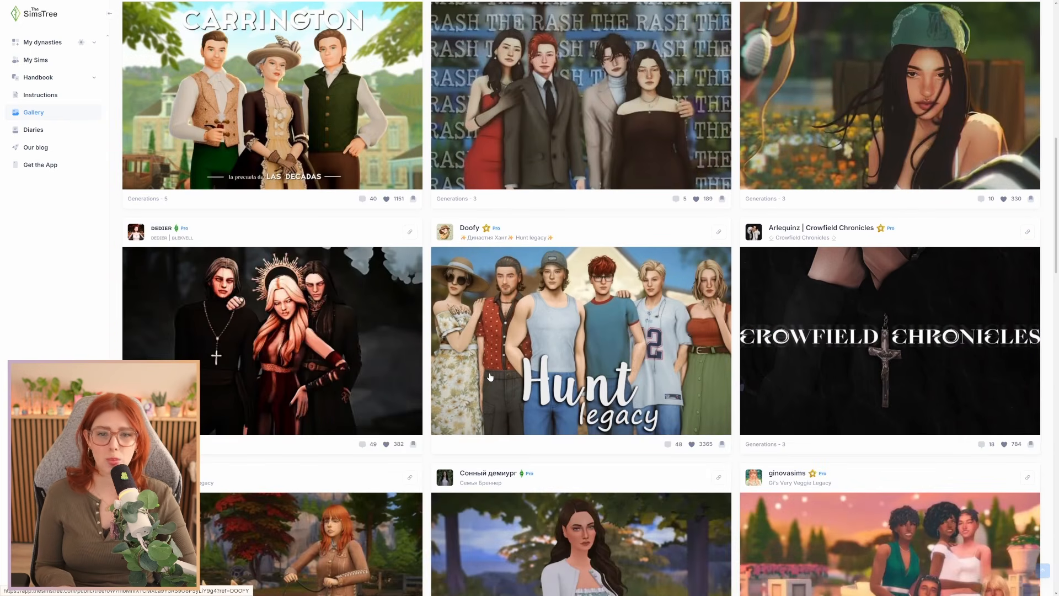
pyautogui.scroll(10, 490, 377)
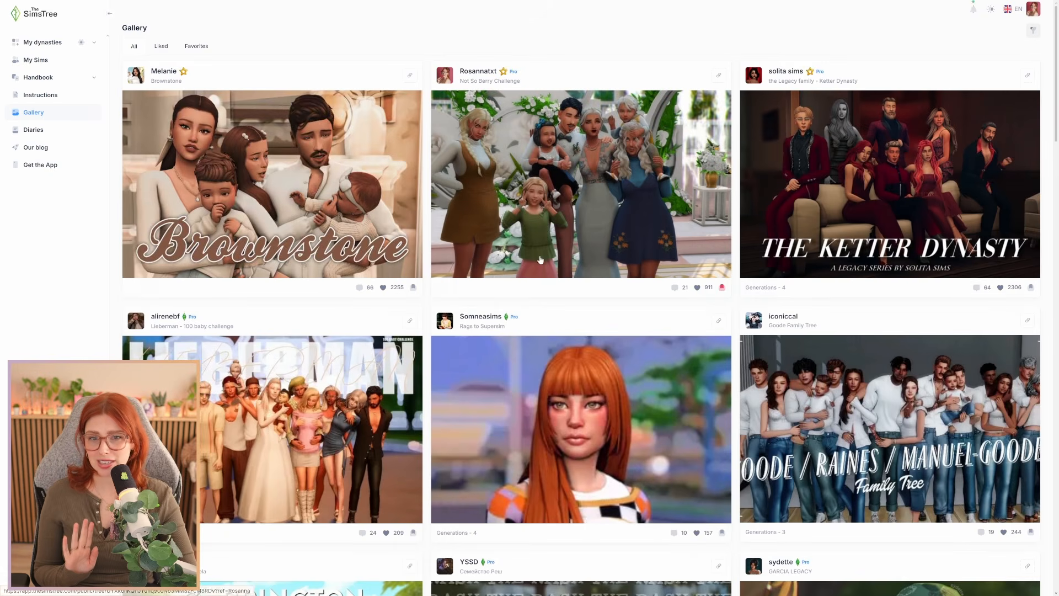
# Open the Not So Berry Challenge tree from the gallery, view the founding Sim's card and close it
pyautogui.click(543, 239)
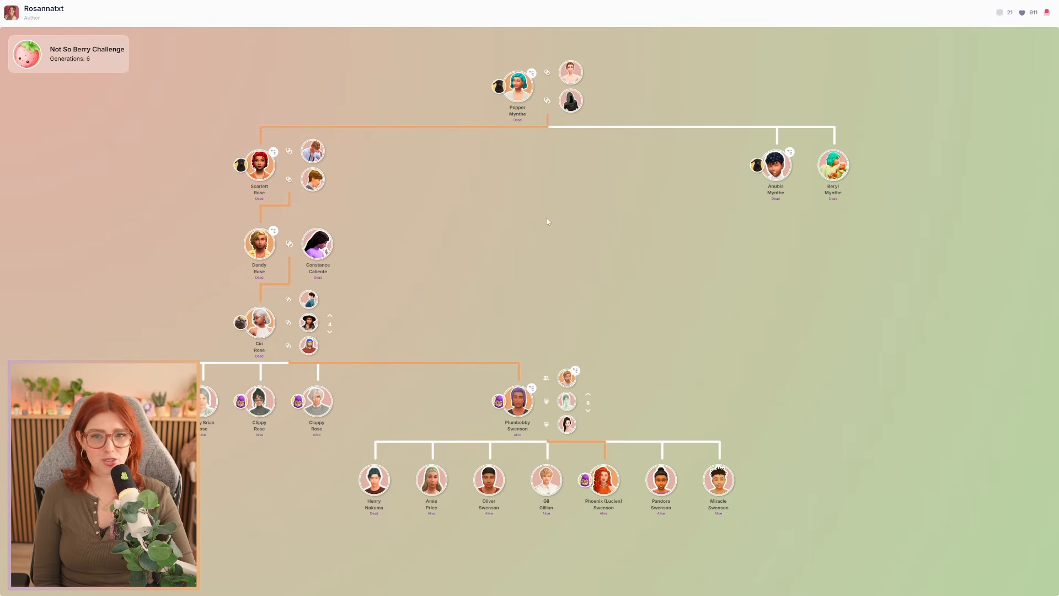
pyautogui.click(528, 98)
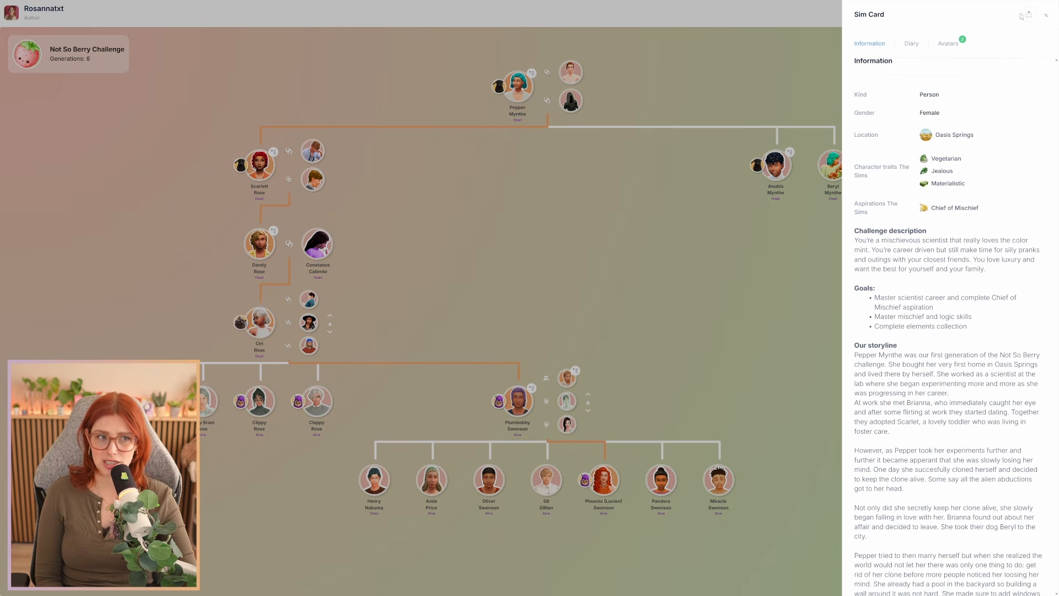
pyautogui.click(1045, 15)
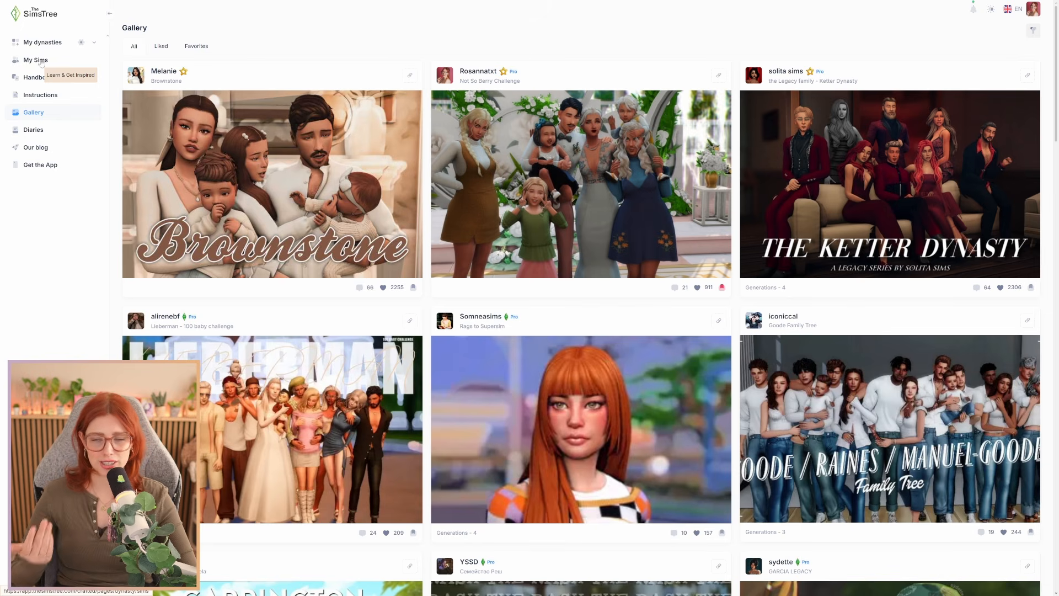
# Look through the Handbook's Occults, Icons and Tags pages and collapse the Handbook section again
pyautogui.click(47, 79)
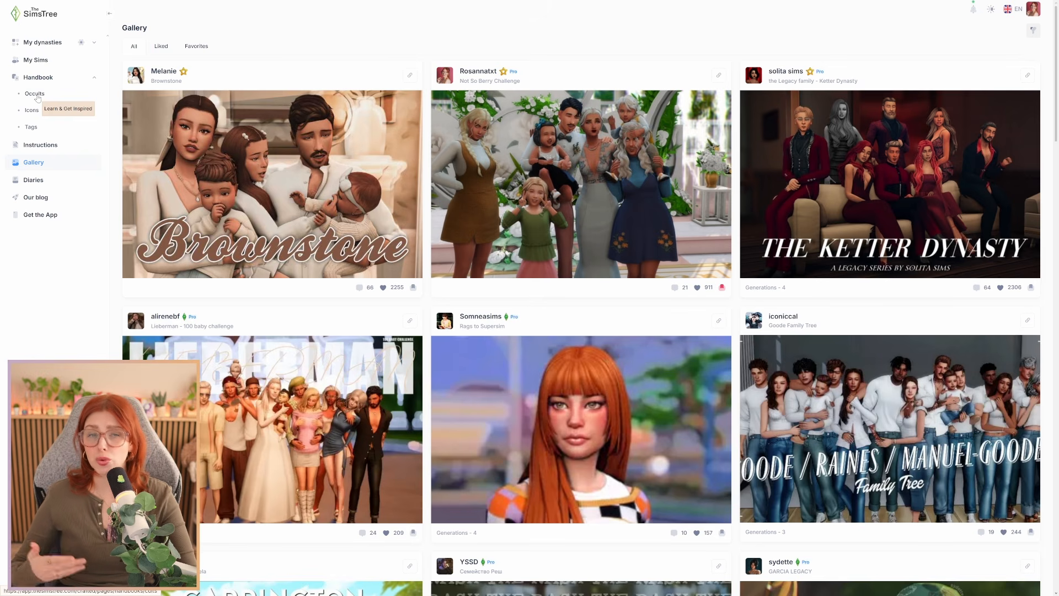
pyautogui.click(35, 94)
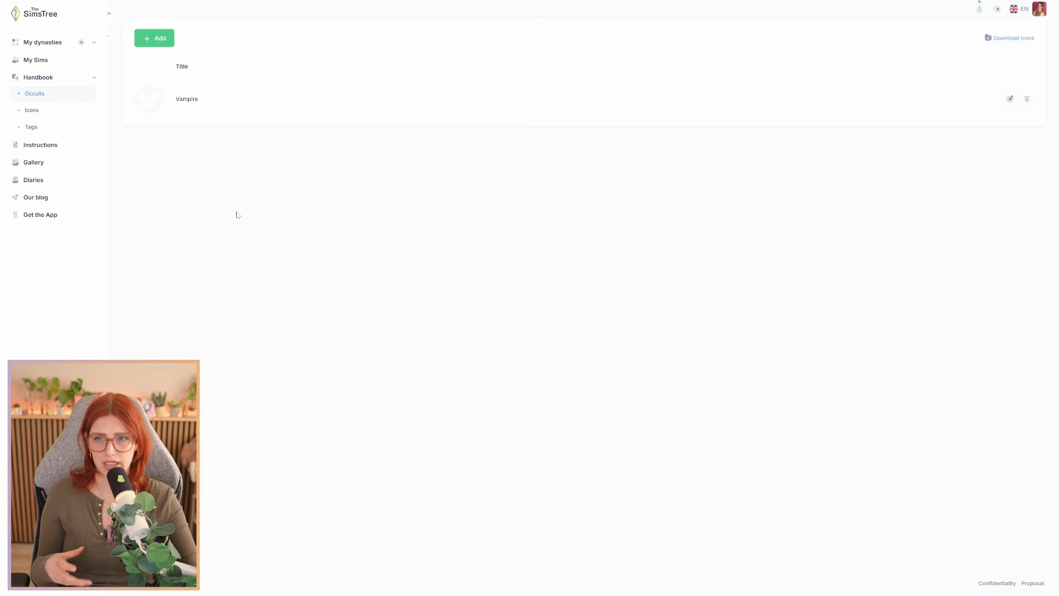
pyautogui.click(32, 112)
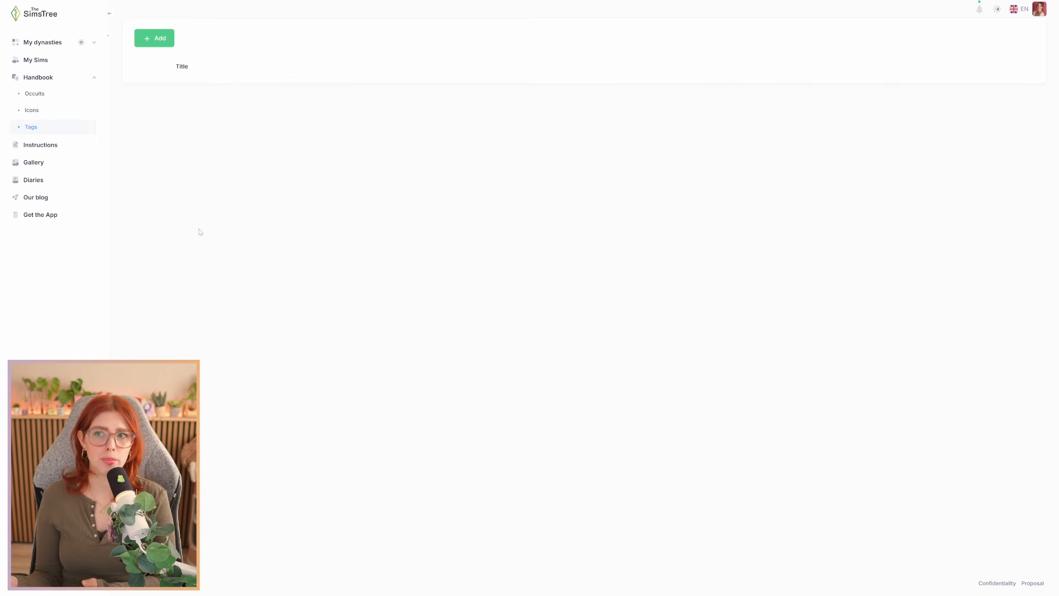
pyautogui.click(48, 81)
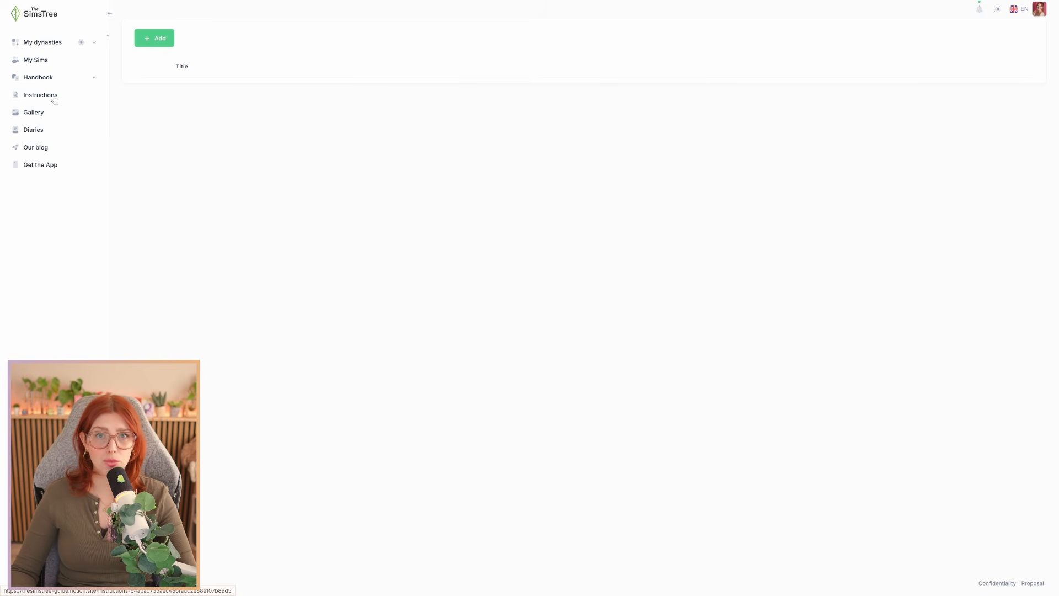
# Open the Instructions guide and examine its table of contents and the Creating a Dynasty section
pyautogui.click(54, 99)
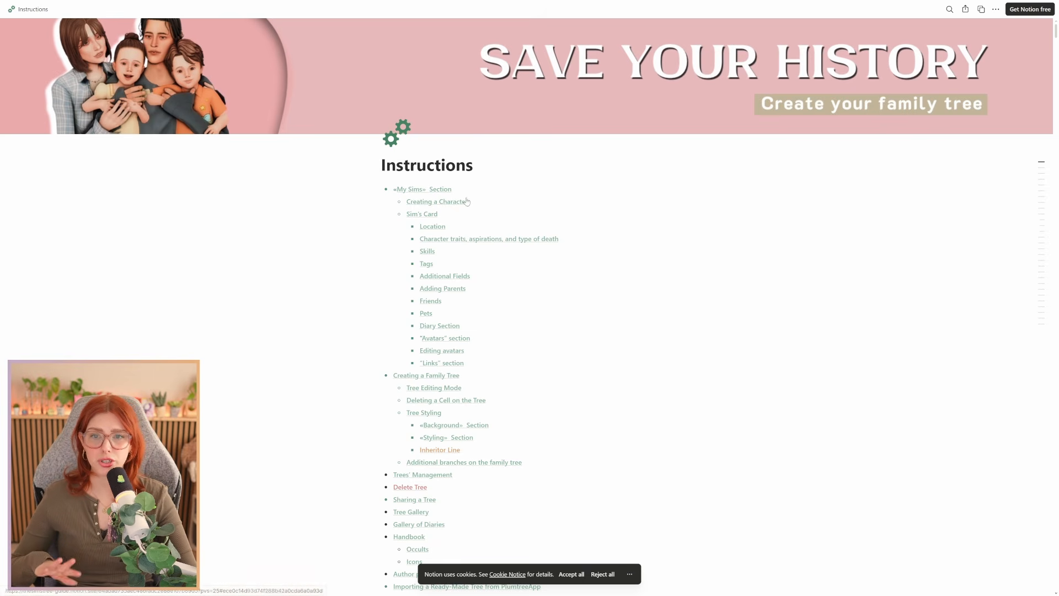
pyautogui.scroll(-2, 458, 208)
pyautogui.scroll(-3, 459, 208)
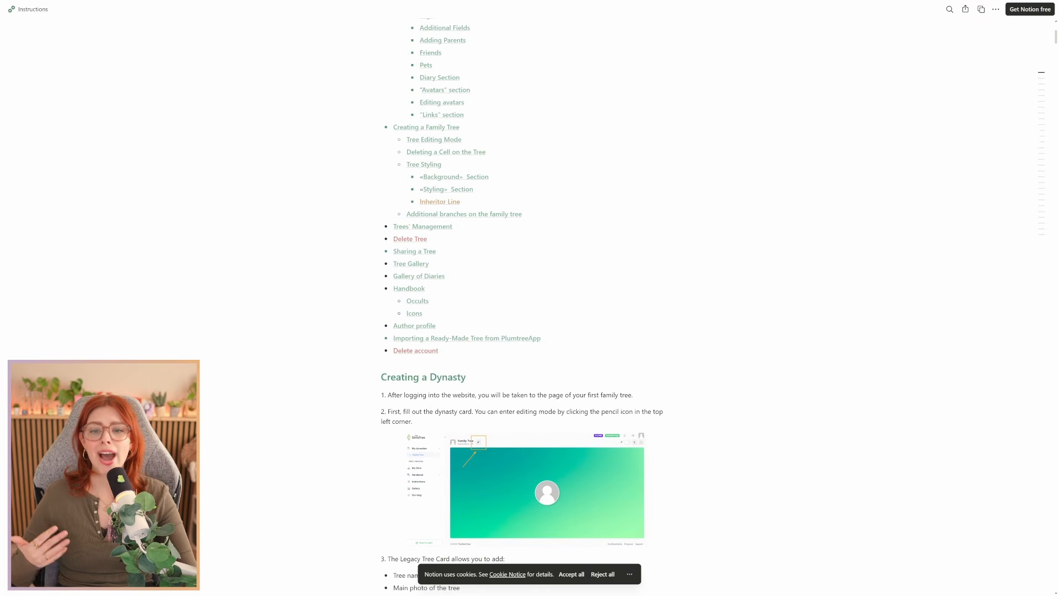
pyautogui.scroll(-3, 521, 309)
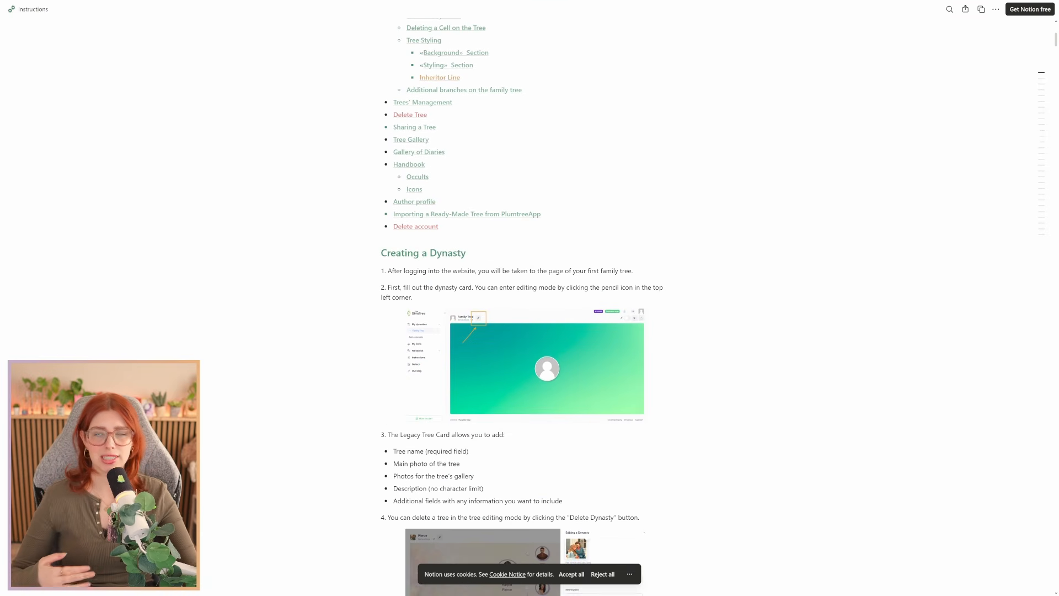
pyautogui.scroll(6, 522, 309)
pyautogui.scroll(2, 521, 308)
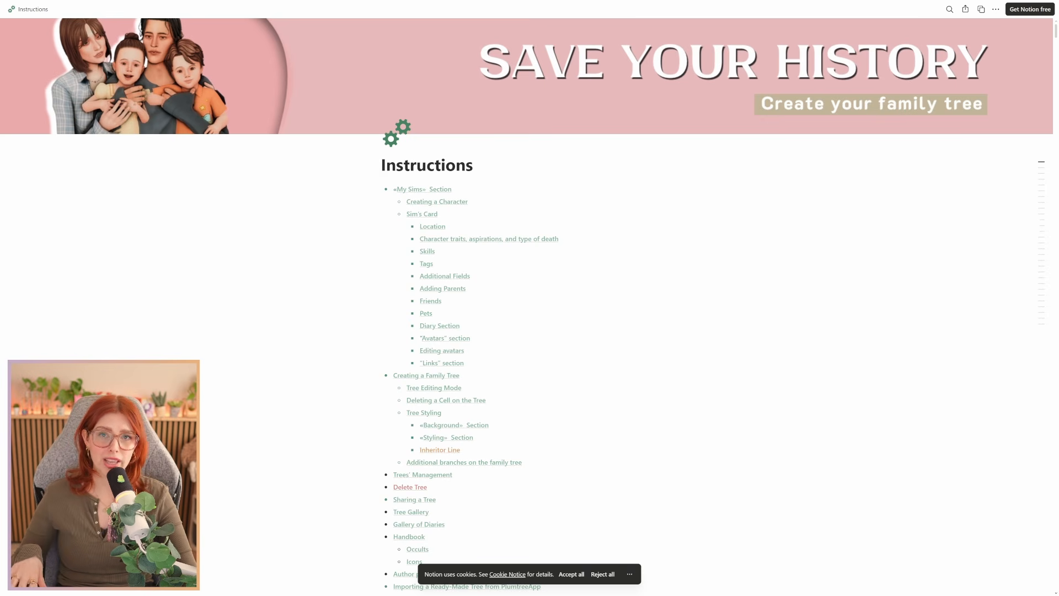
pyautogui.scroll(-3, 527, 303)
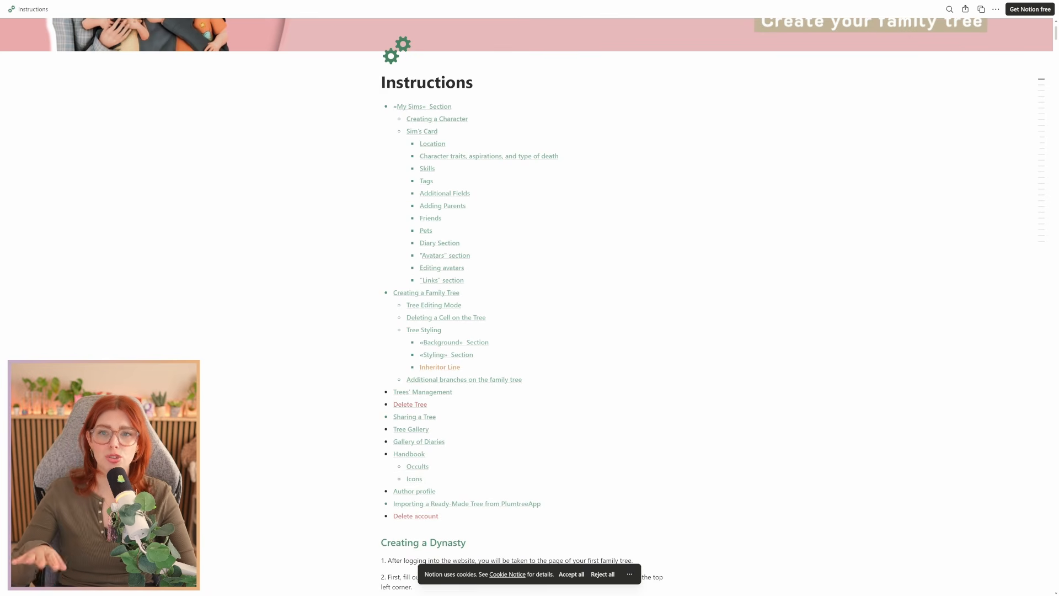
pyautogui.scroll(3, 527, 304)
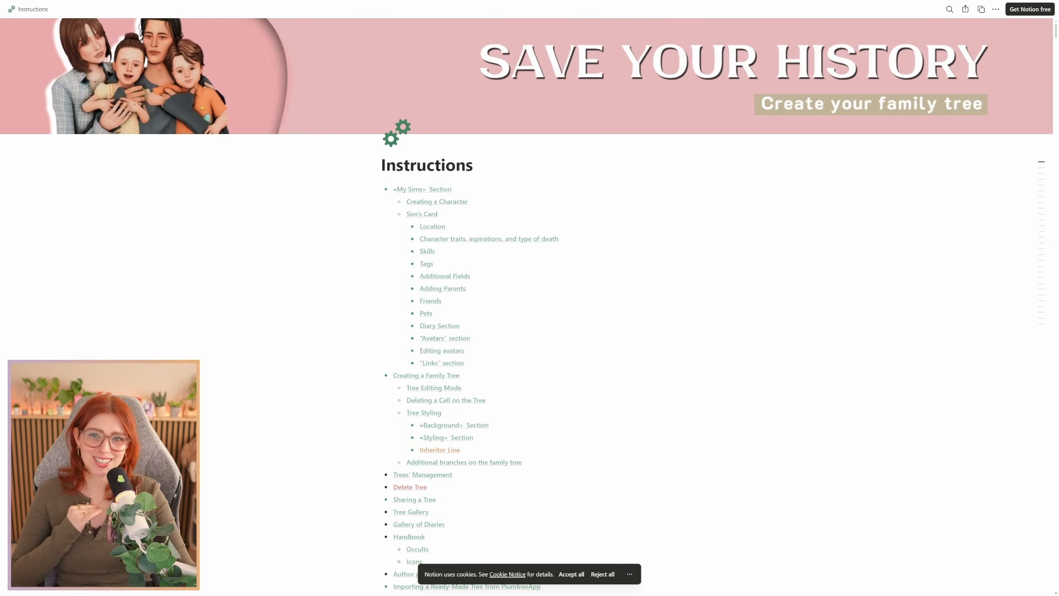
pyautogui.scroll(-3, 451, 291)
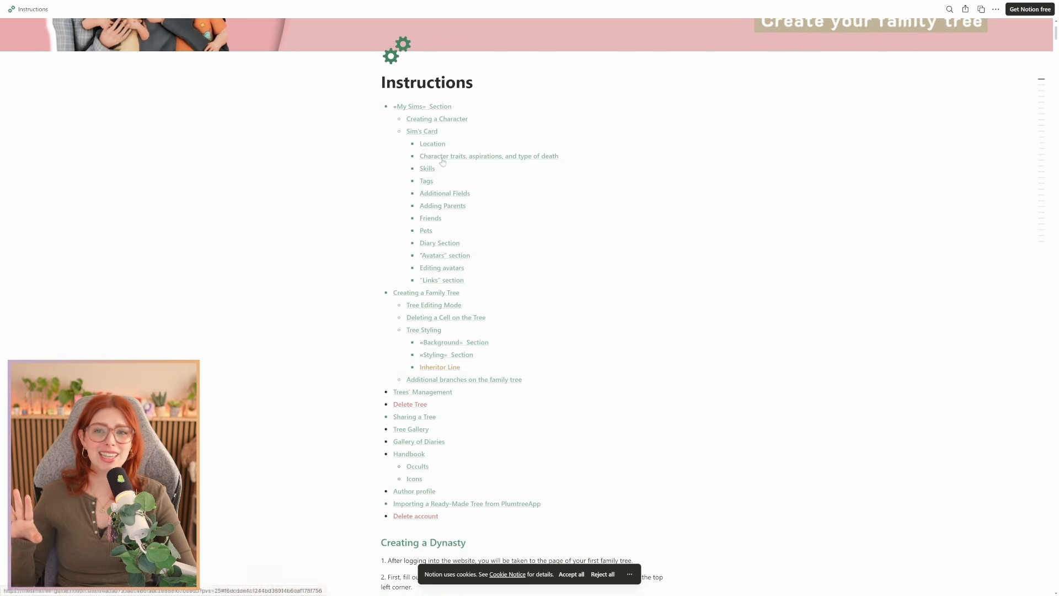
pyautogui.scroll(-3, 451, 292)
pyautogui.scroll(-10, 450, 292)
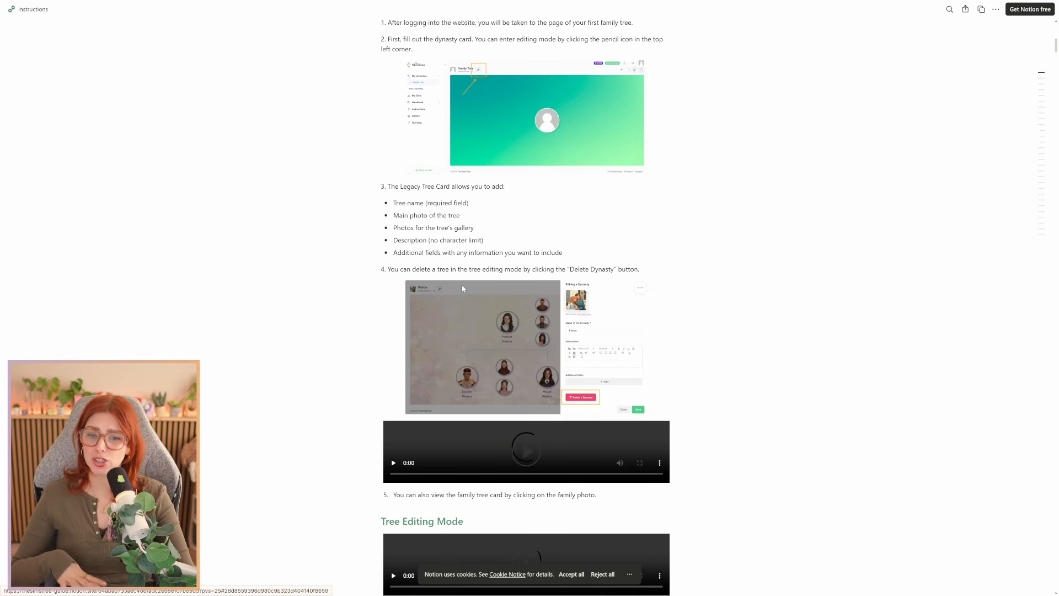
pyautogui.scroll(10, 527, 298)
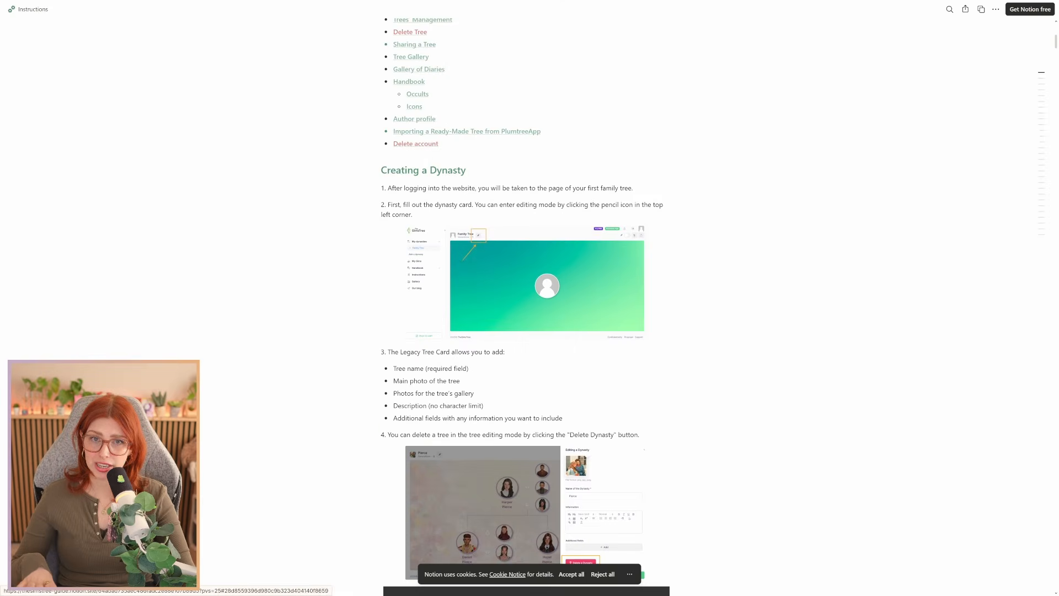
pyautogui.scroll(3, 527, 298)
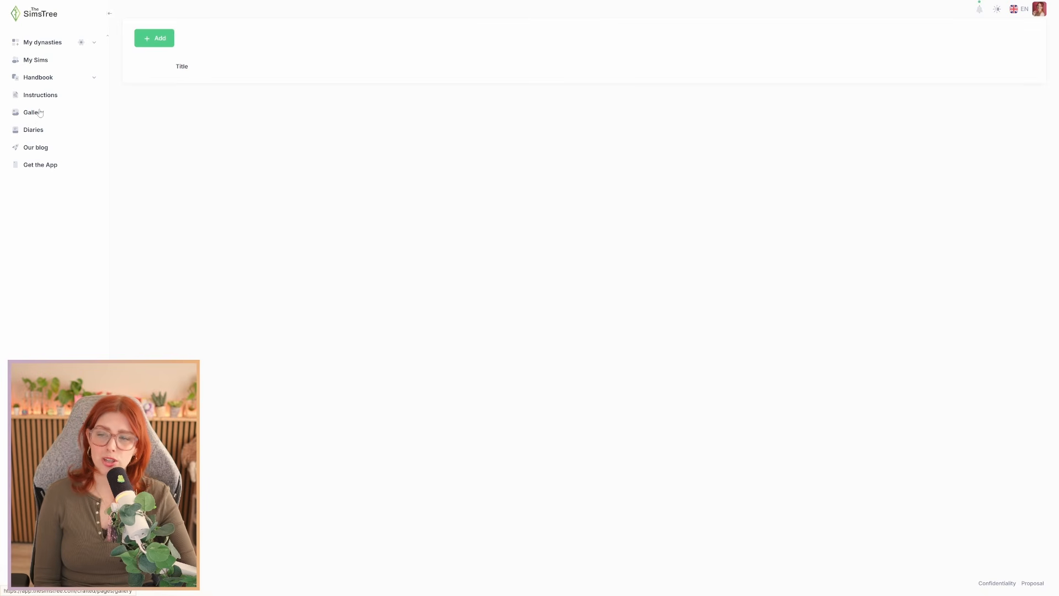
# Go back to the Gallery and skim the family trees that other players have published
pyautogui.click(33, 115)
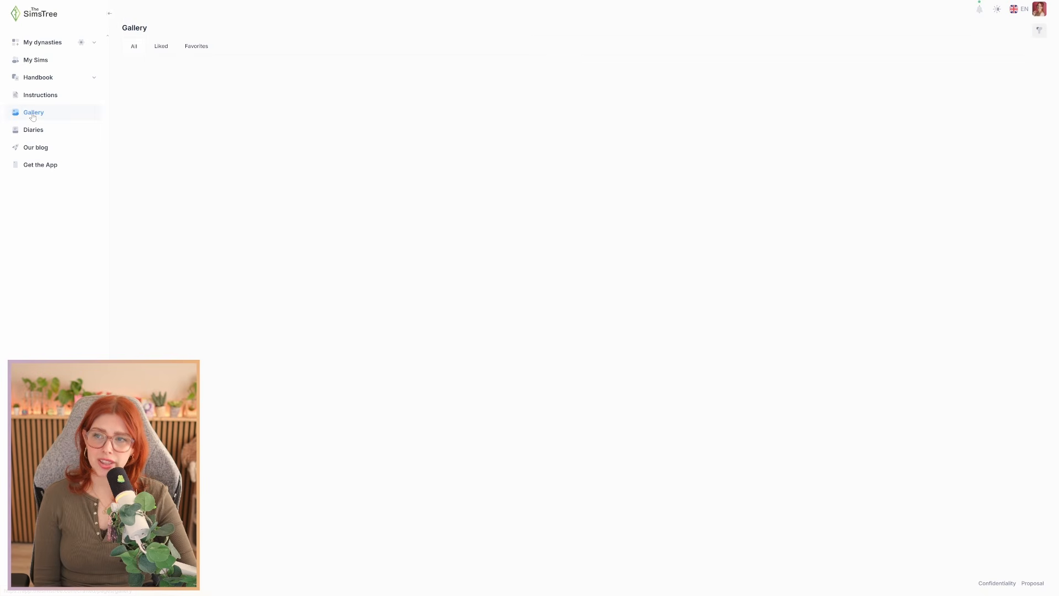
pyautogui.scroll(-6, 567, 285)
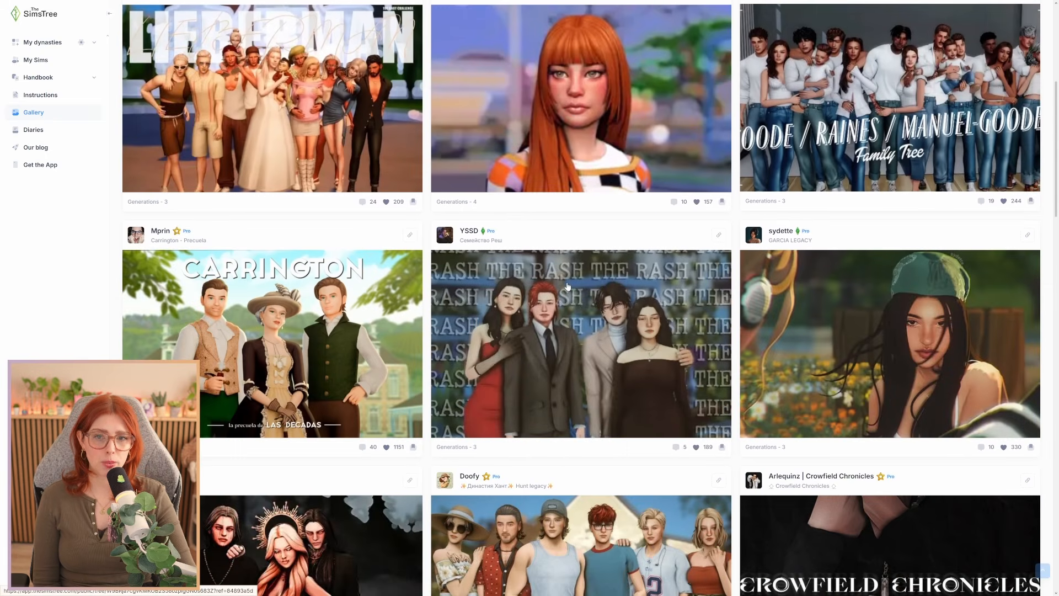
pyautogui.scroll(4, 568, 285)
pyautogui.scroll(3, 568, 285)
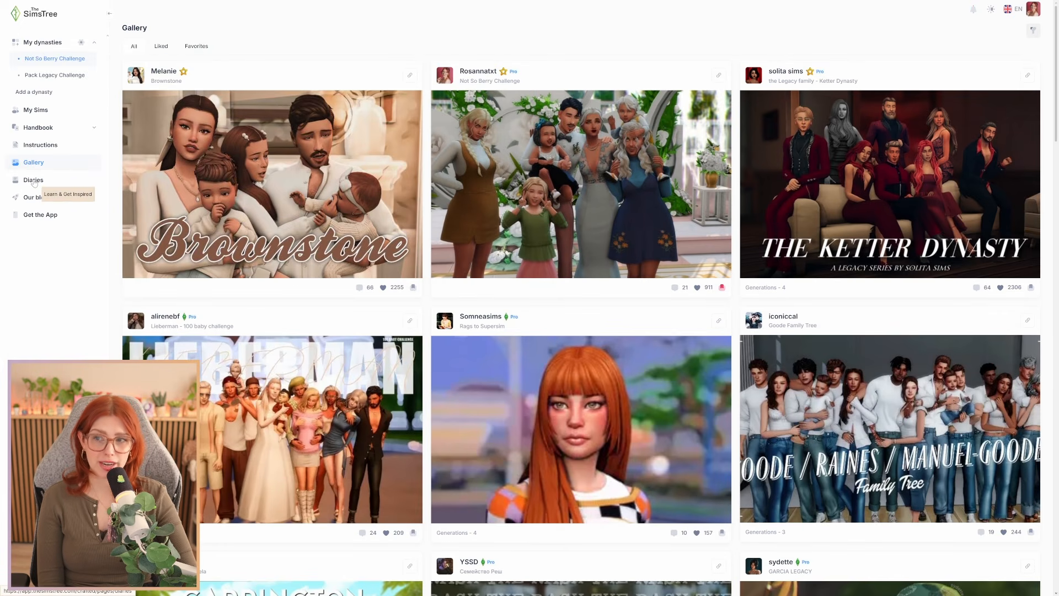
# Open the Diaries section and browse the diary entries published by other players
pyautogui.click(34, 181)
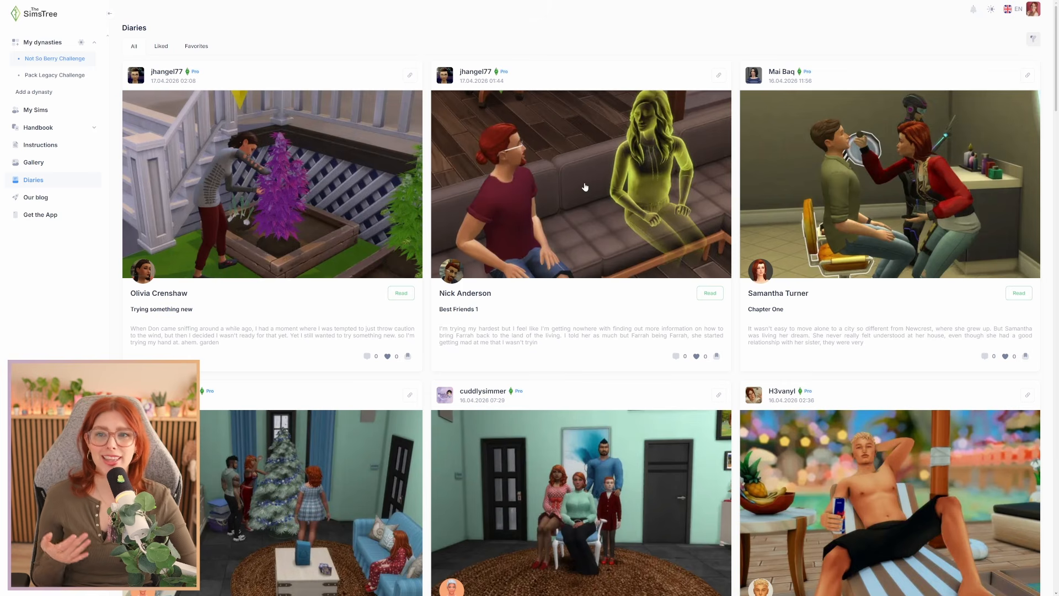
pyautogui.scroll(-3, 592, 266)
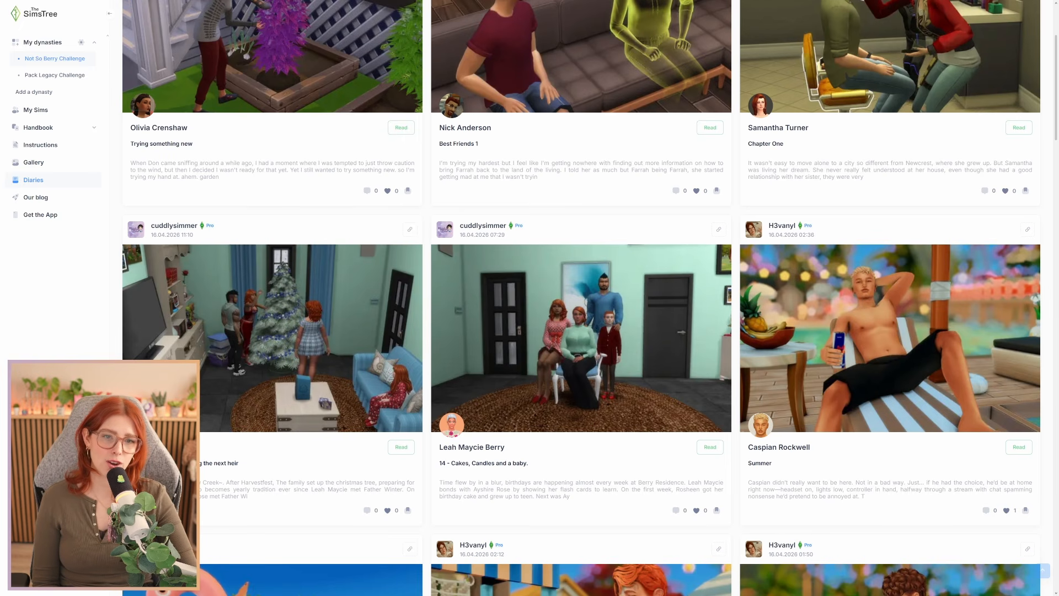
pyautogui.click(1027, 229)
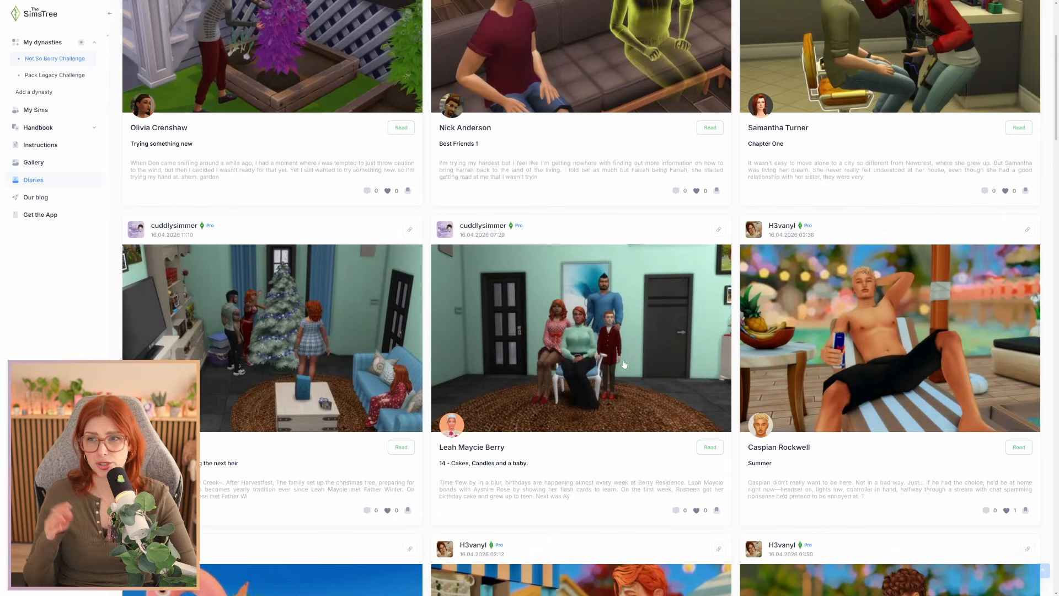
# Read the "Summer" diary entry showing the blond Sim on a striped lounger down to its comments, and return to the diaries list
pyautogui.click(1018, 447)
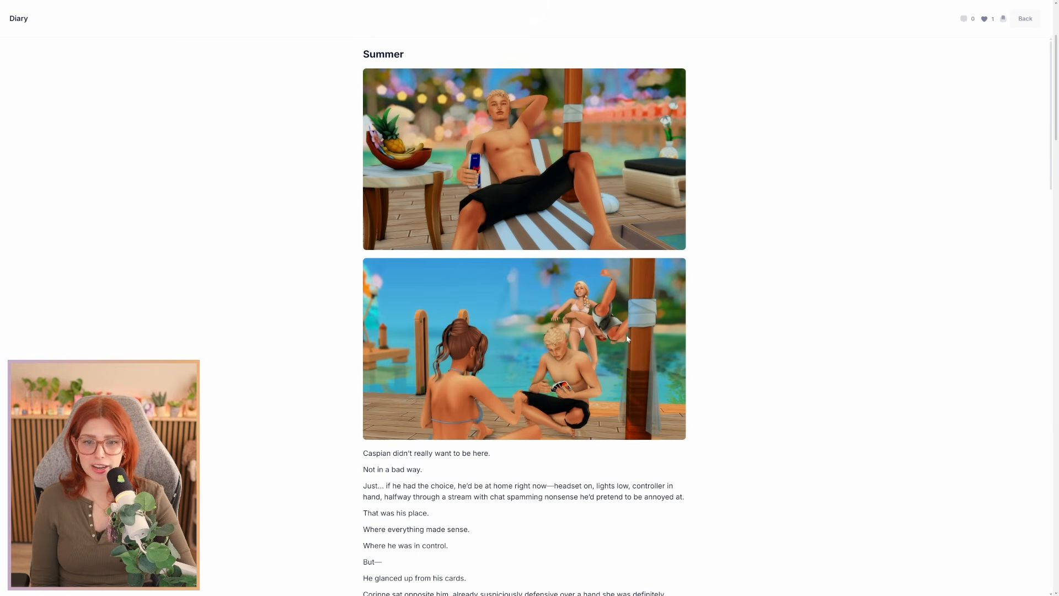
pyautogui.scroll(-13, 626, 338)
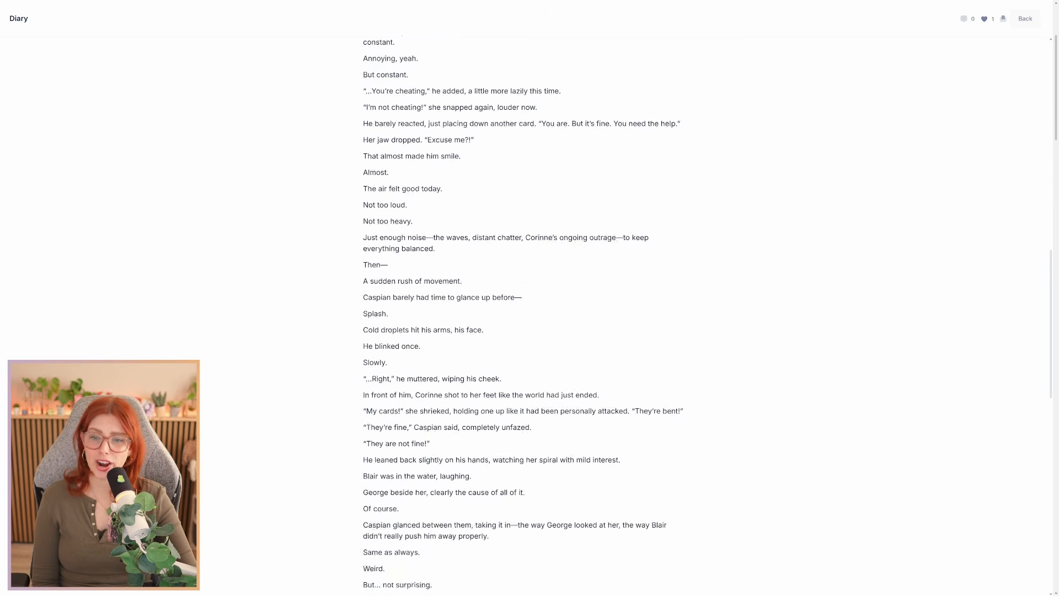
pyautogui.scroll(-13, 451, 444)
pyautogui.scroll(9, 451, 445)
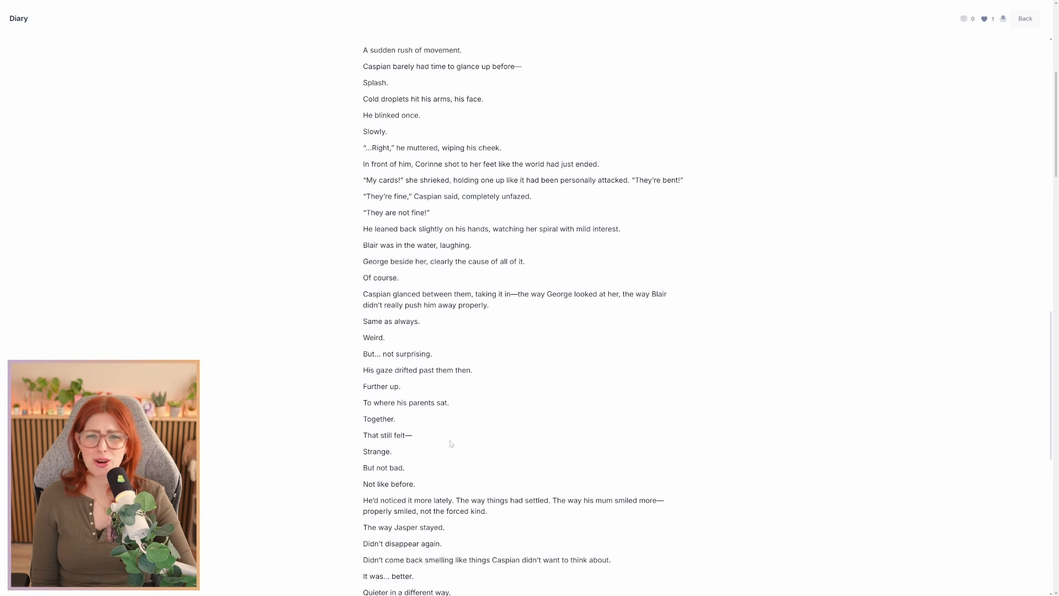
pyautogui.scroll(6, 451, 444)
pyautogui.scroll(10, 866, 292)
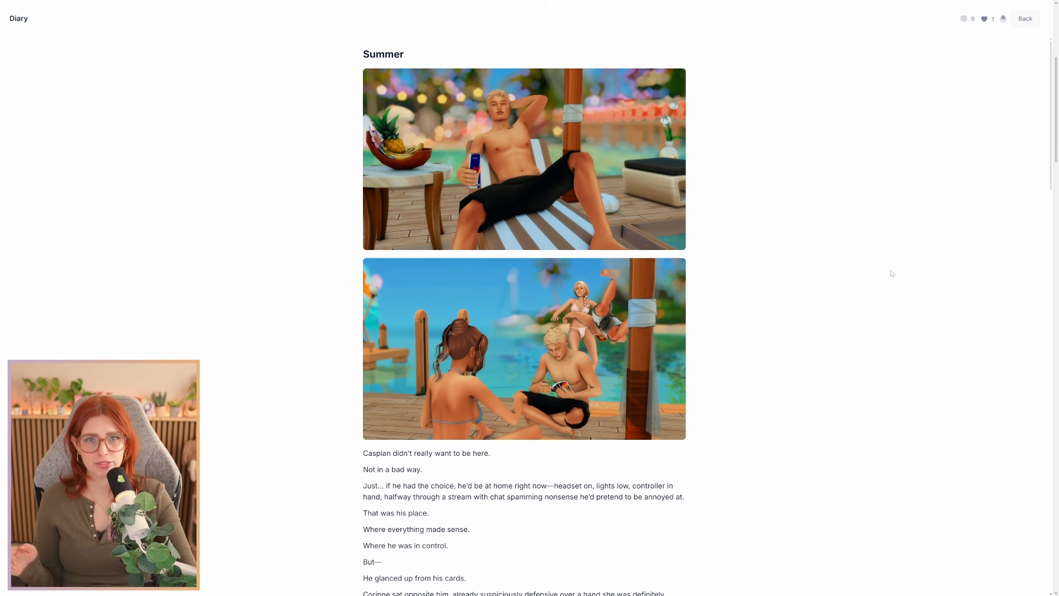
pyautogui.scroll(-2, 888, 272)
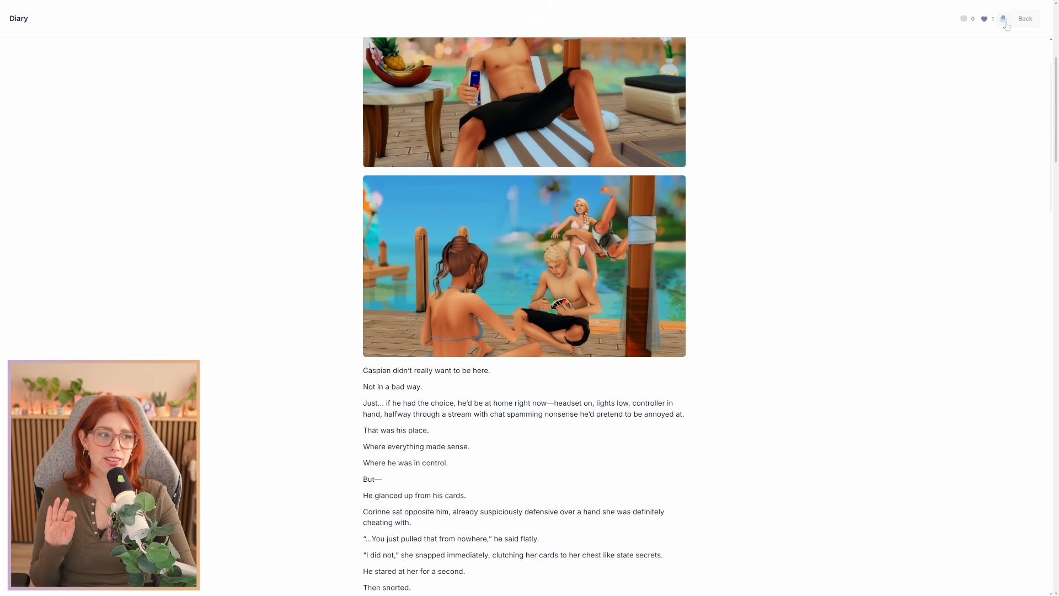
pyautogui.scroll(-20, 839, 256)
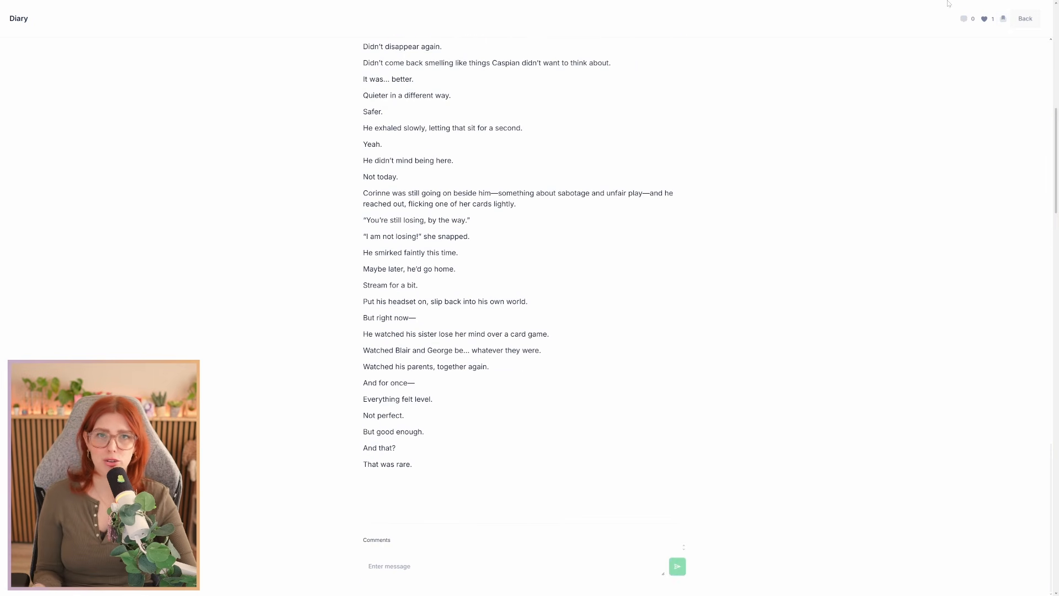
pyautogui.click(1018, 19)
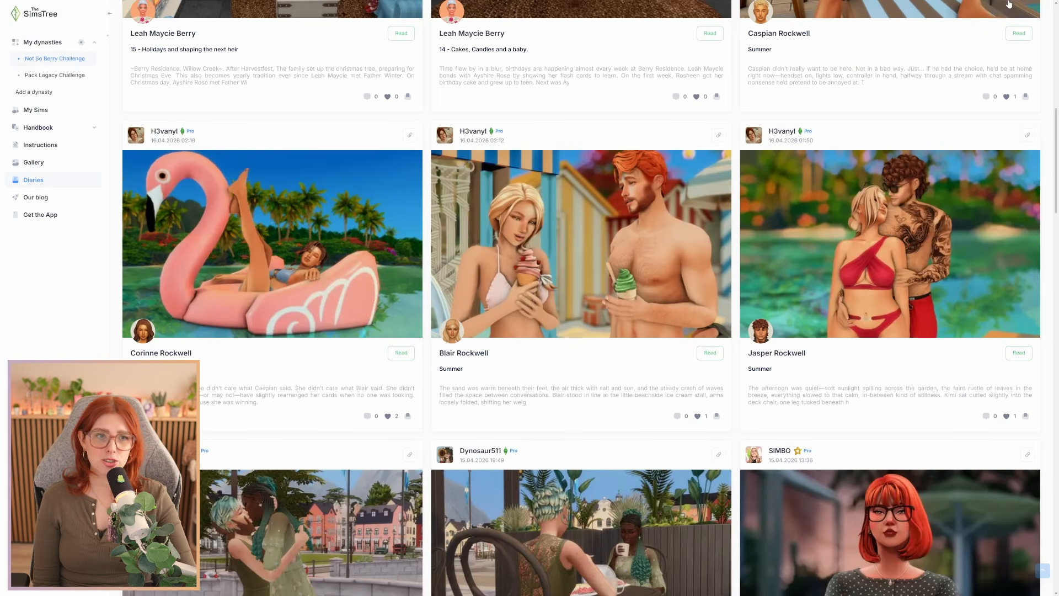
pyautogui.scroll(-1, 772, 333)
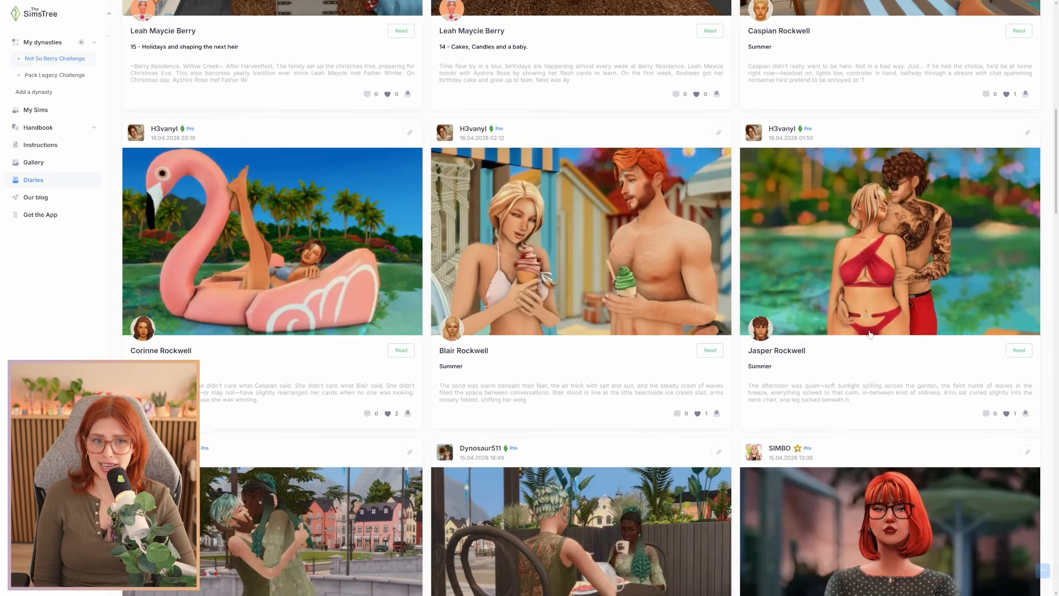
pyautogui.scroll(5, 524, 333)
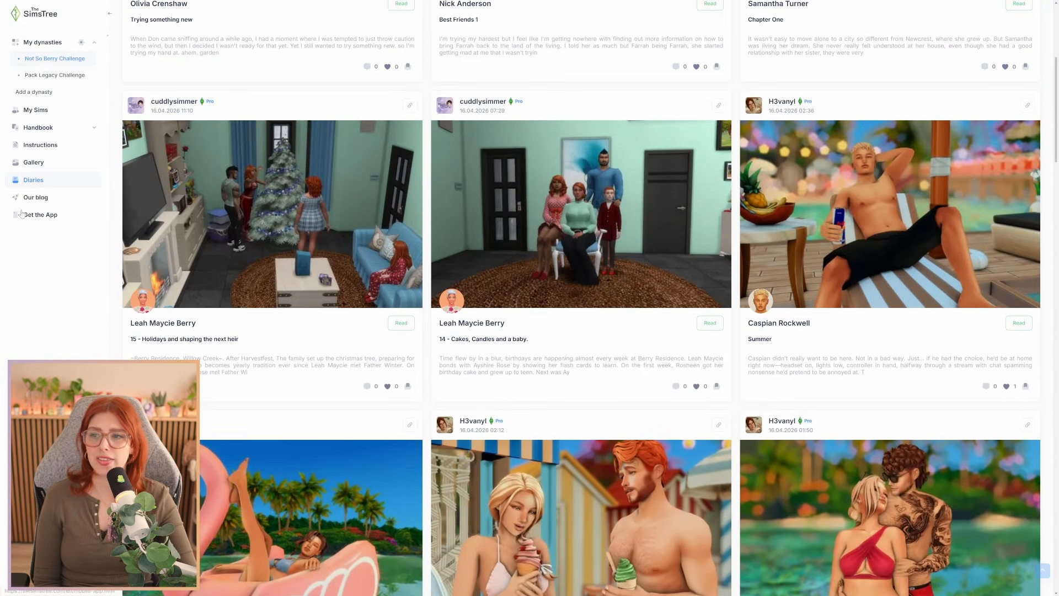
# Open the site's blog and skim its list of articles on mods, presets and custom content
pyautogui.click(44, 201)
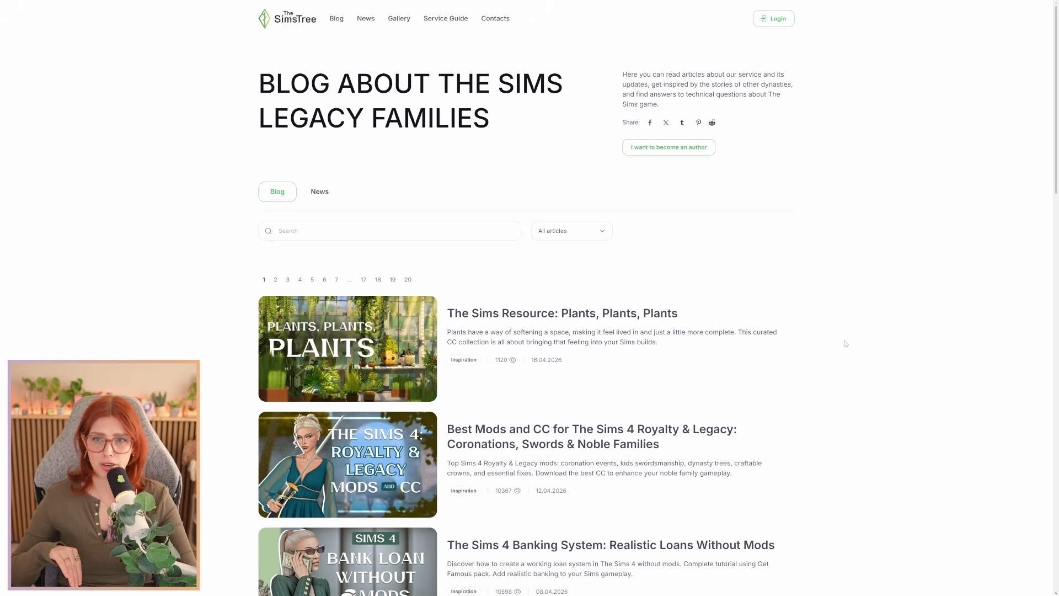
pyautogui.scroll(-1, 839, 362)
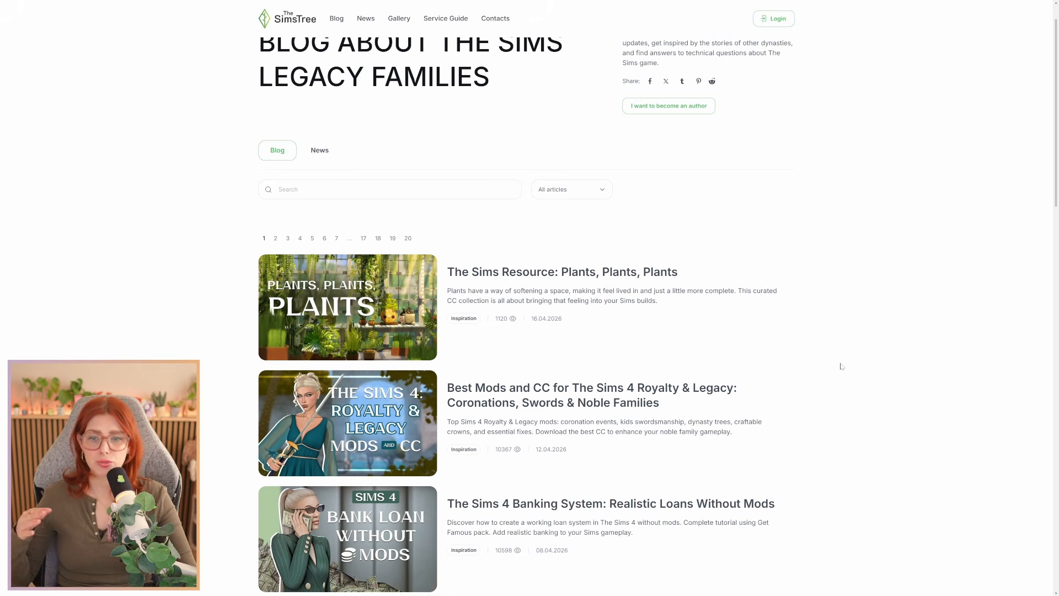
pyautogui.scroll(-2, 839, 371)
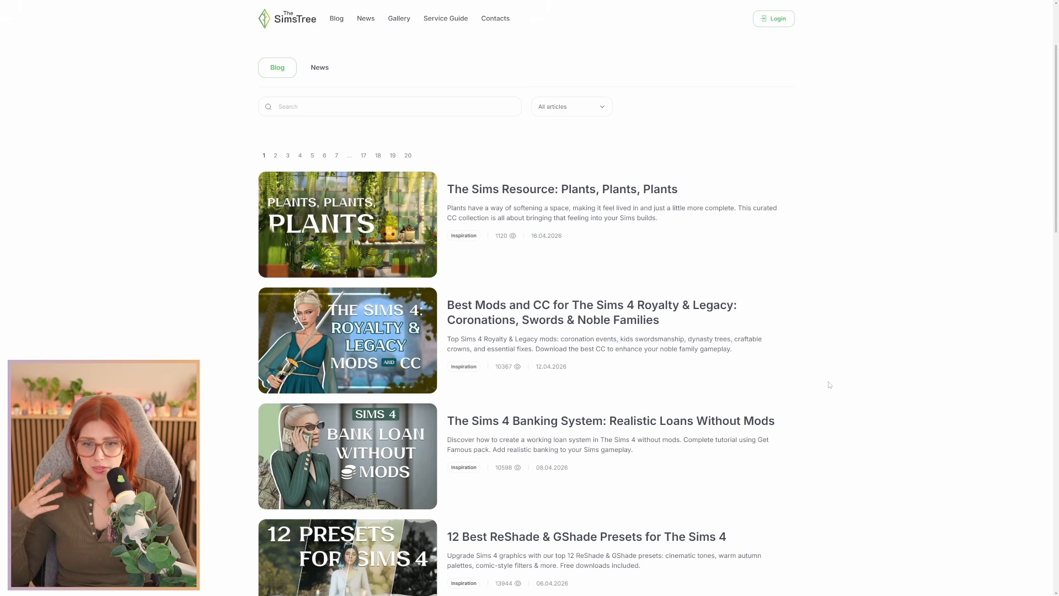
pyautogui.scroll(-4, 828, 386)
pyautogui.scroll(-3, 820, 396)
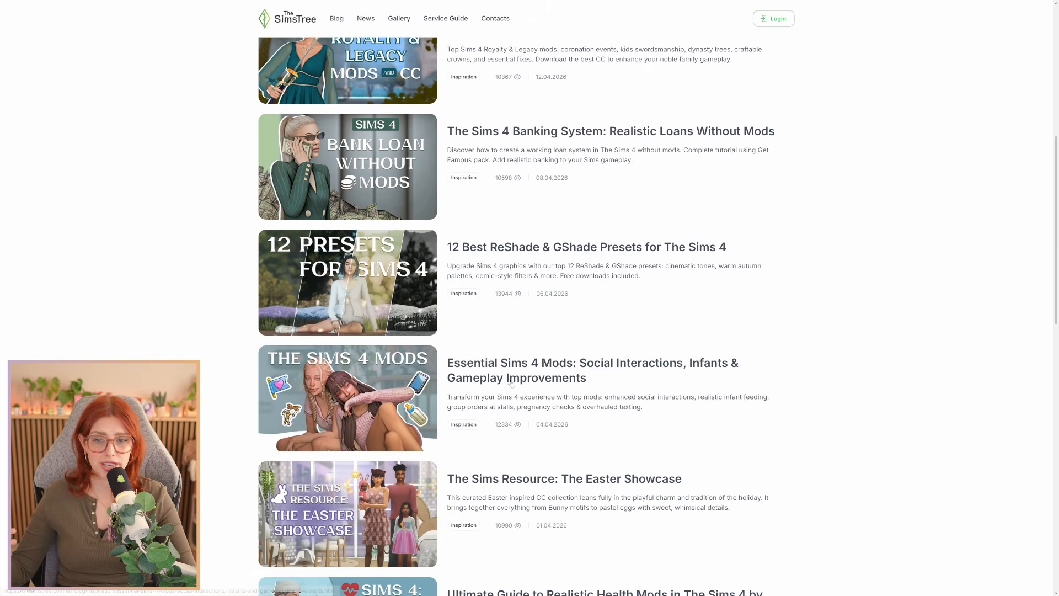
pyautogui.scroll(10, 910, 416)
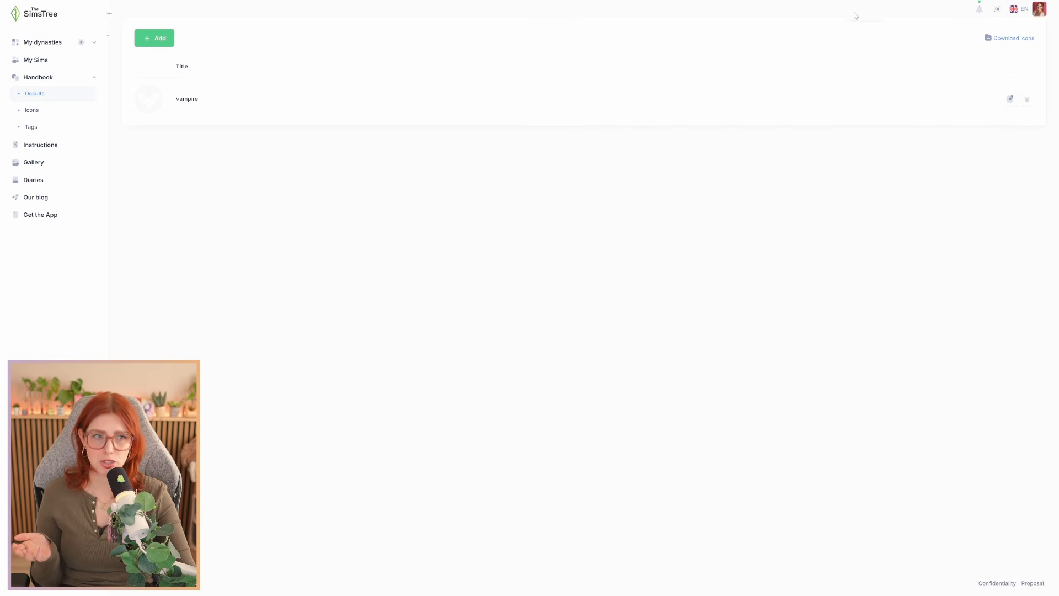
# Switch the site's colour theme to Dark
pyautogui.click(997, 5)
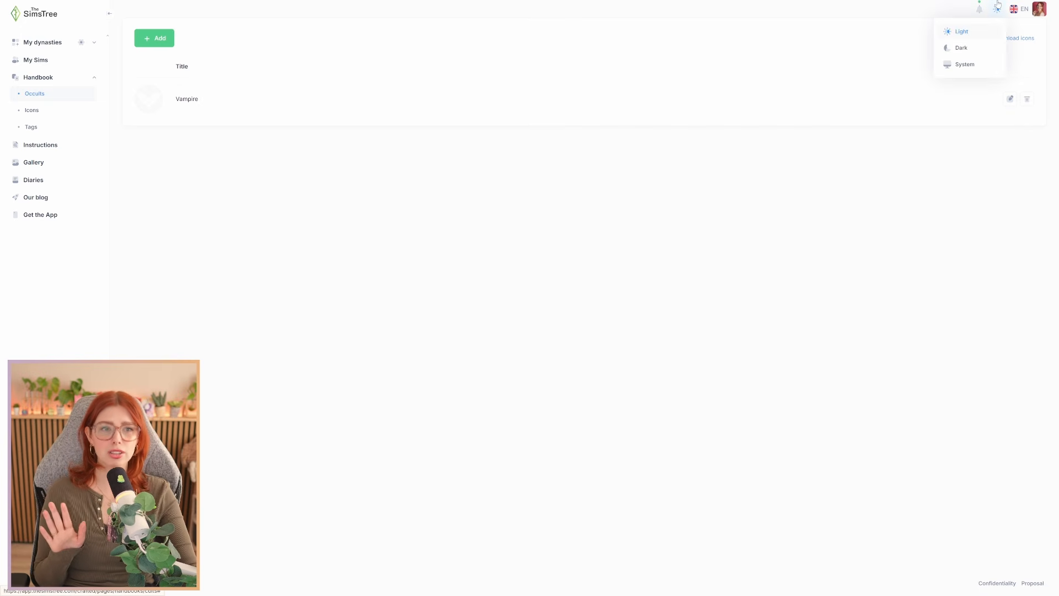
pyautogui.click(969, 47)
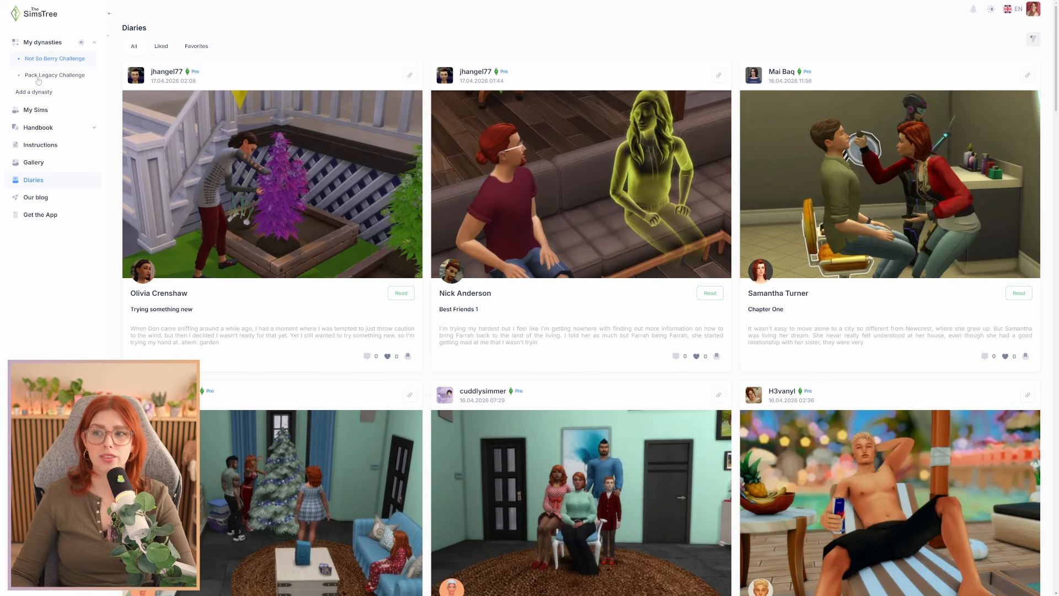
# Open My Sims and look through both pages of the character list, returning to page 1
pyautogui.click(37, 110)
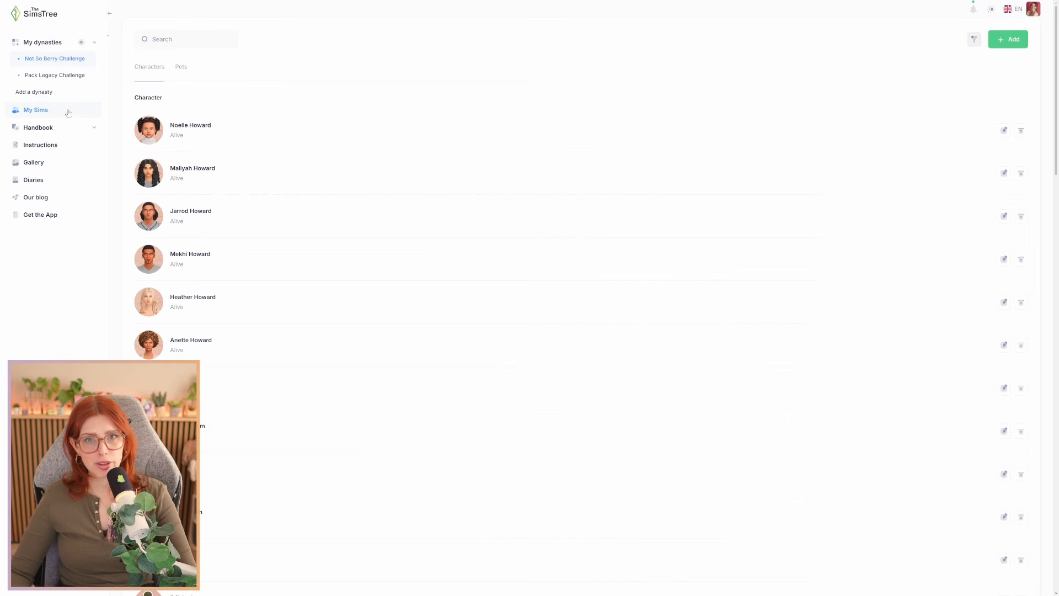
pyautogui.scroll(-10, 489, 239)
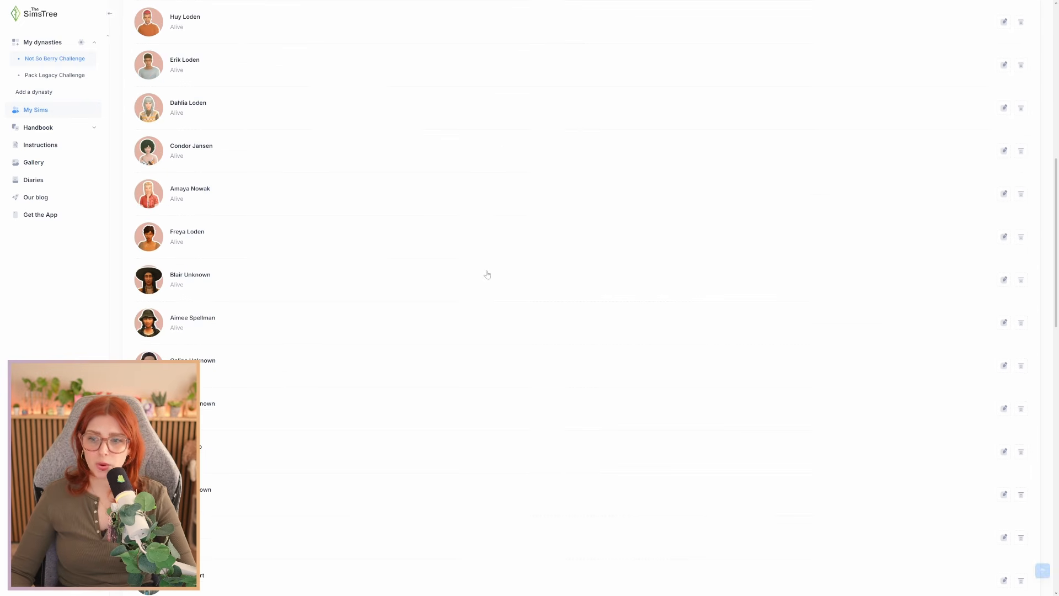
pyautogui.scroll(-15, 487, 274)
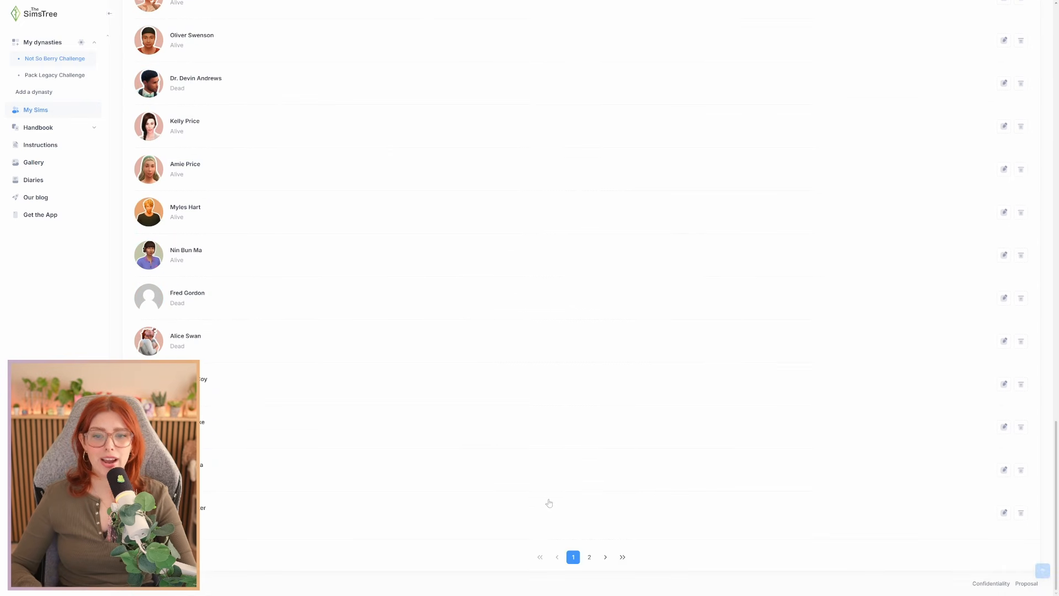
pyautogui.click(590, 558)
pyautogui.scroll(-15, 549, 342)
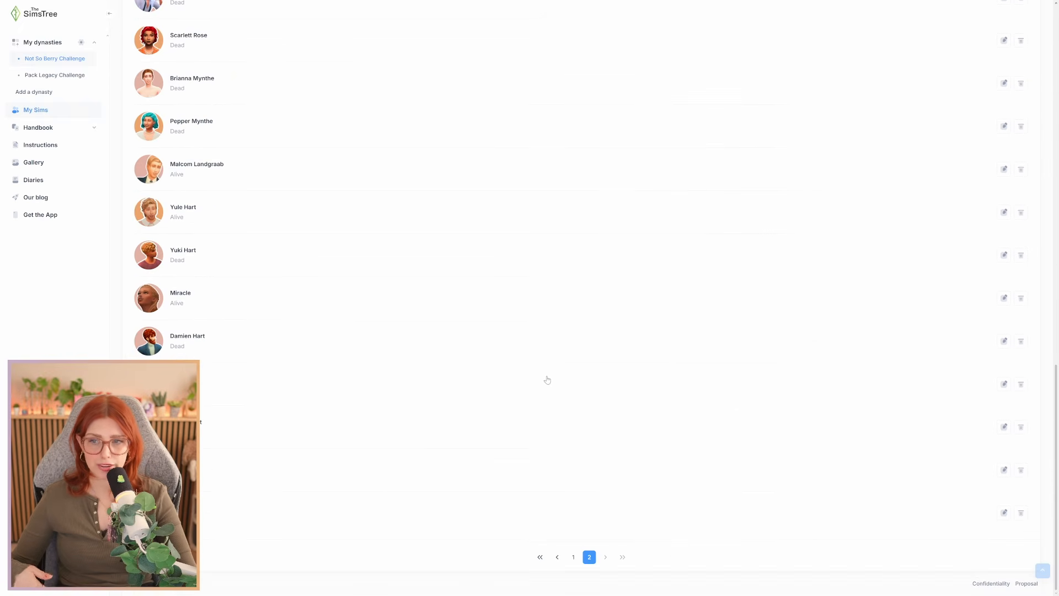
pyautogui.click(573, 557)
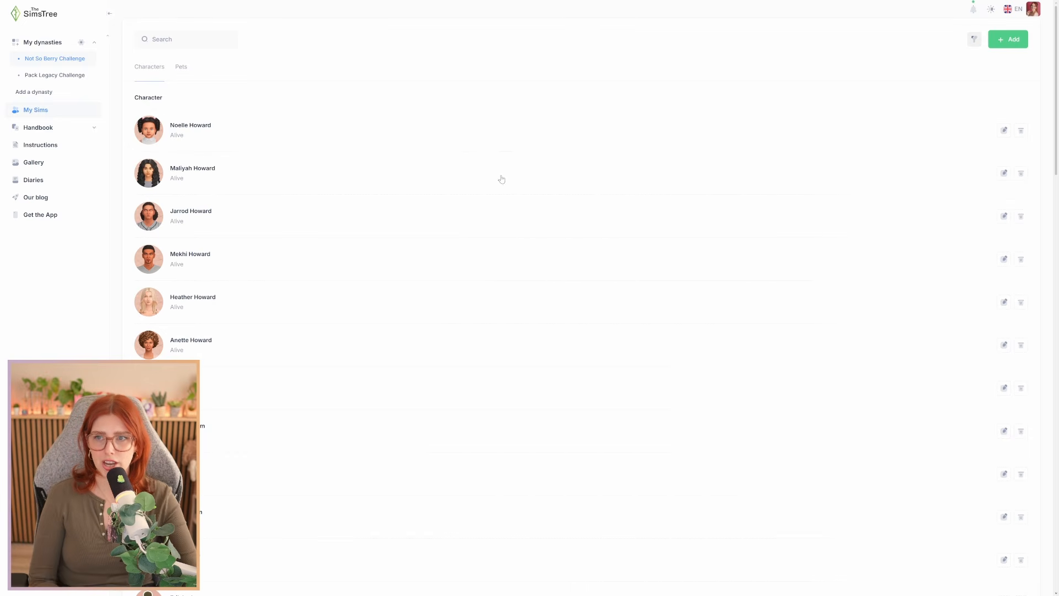
# Check the search option and the Pets list in My Sims, and return to the Characters list
pyautogui.click(182, 40)
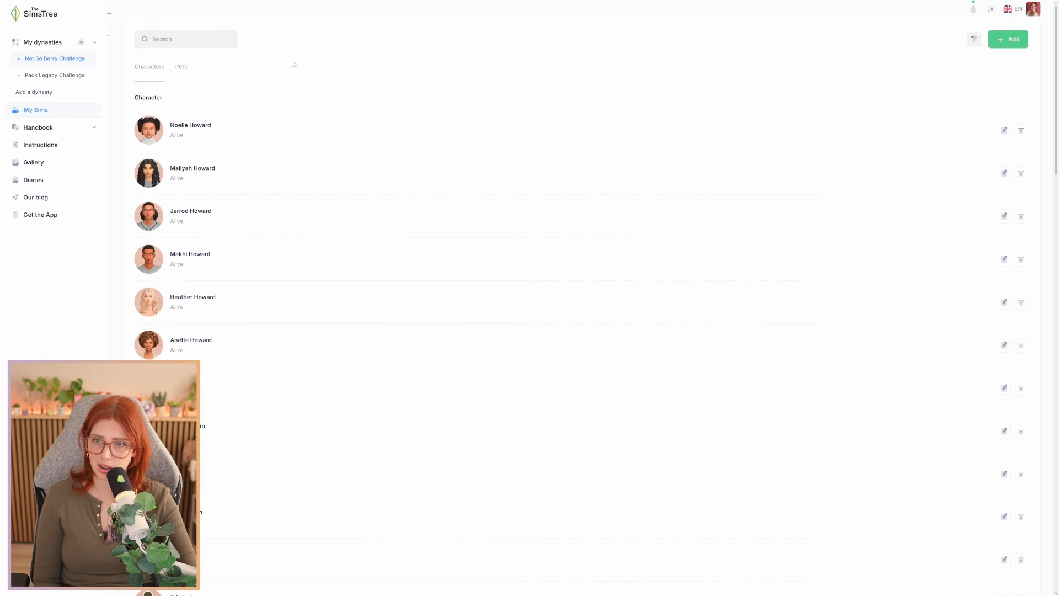
pyautogui.click(182, 67)
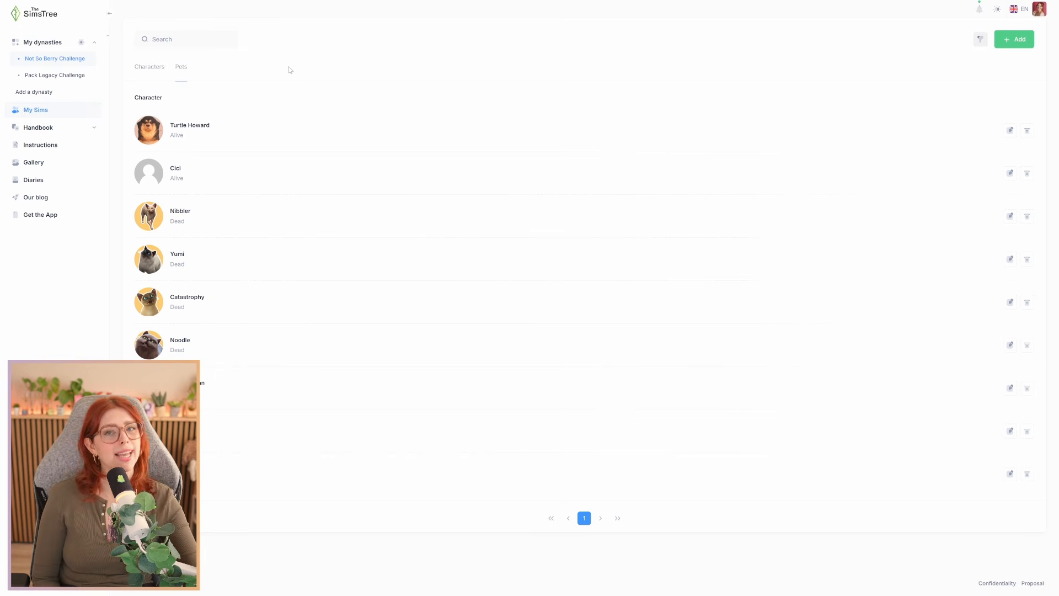
pyautogui.click(146, 66)
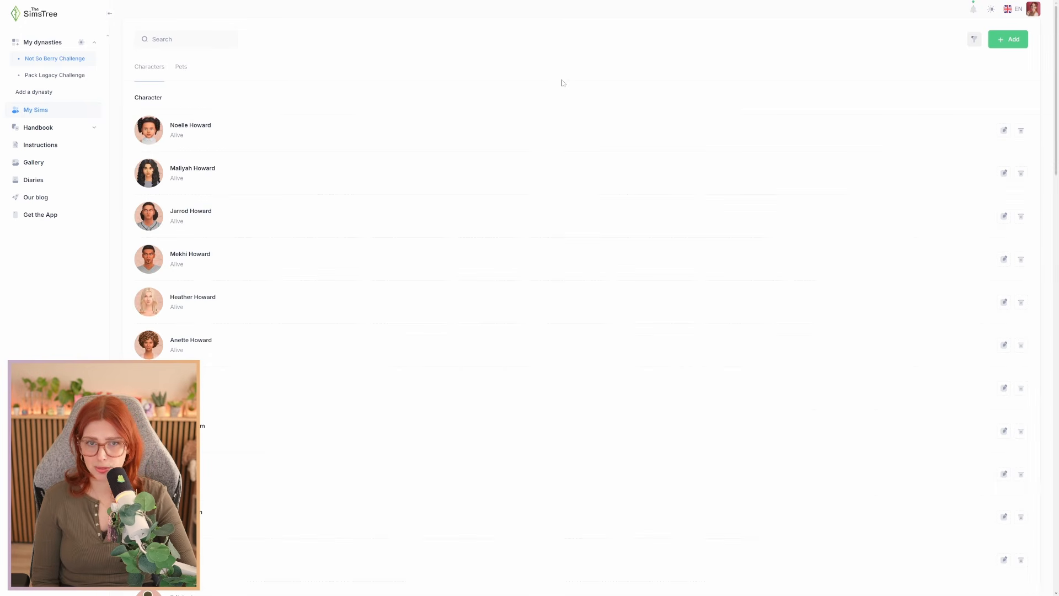
# Start adding a new Sim and load 2.png as the Sim's photo
pyautogui.click(1013, 40)
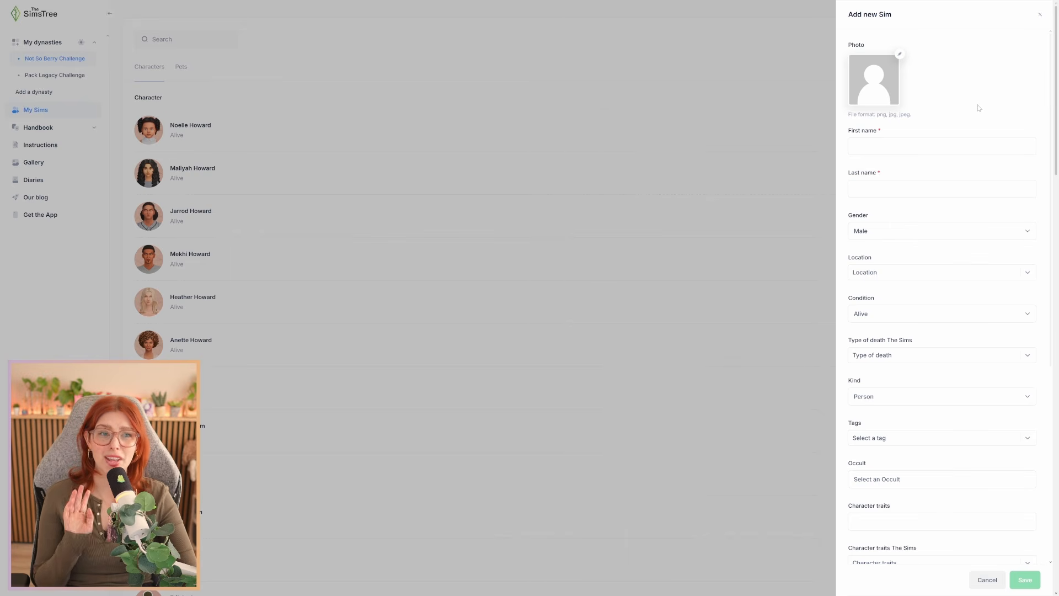
pyautogui.click(898, 57)
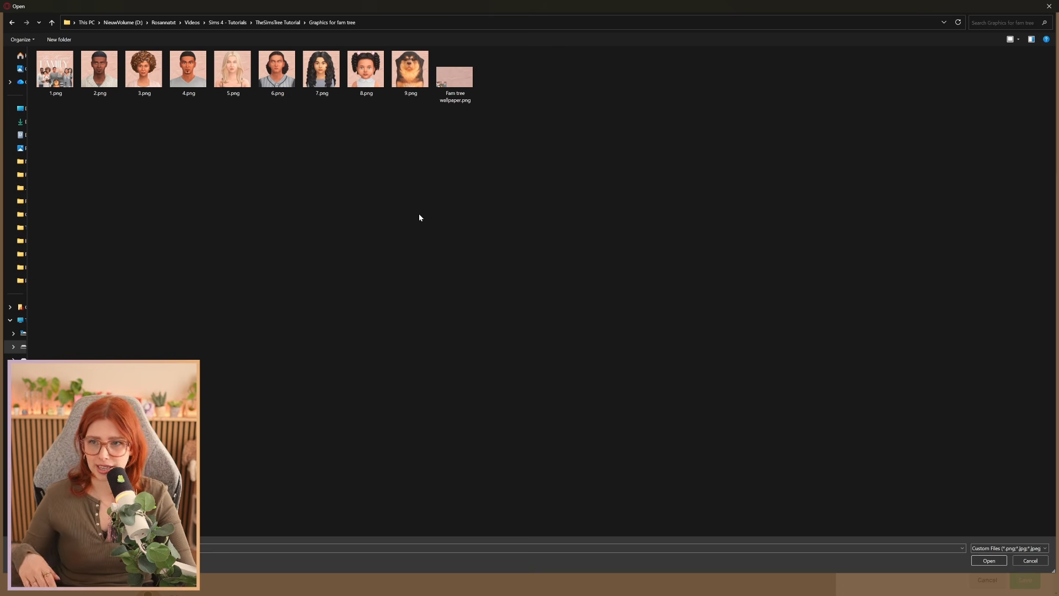
pyautogui.doubleClick(99, 70)
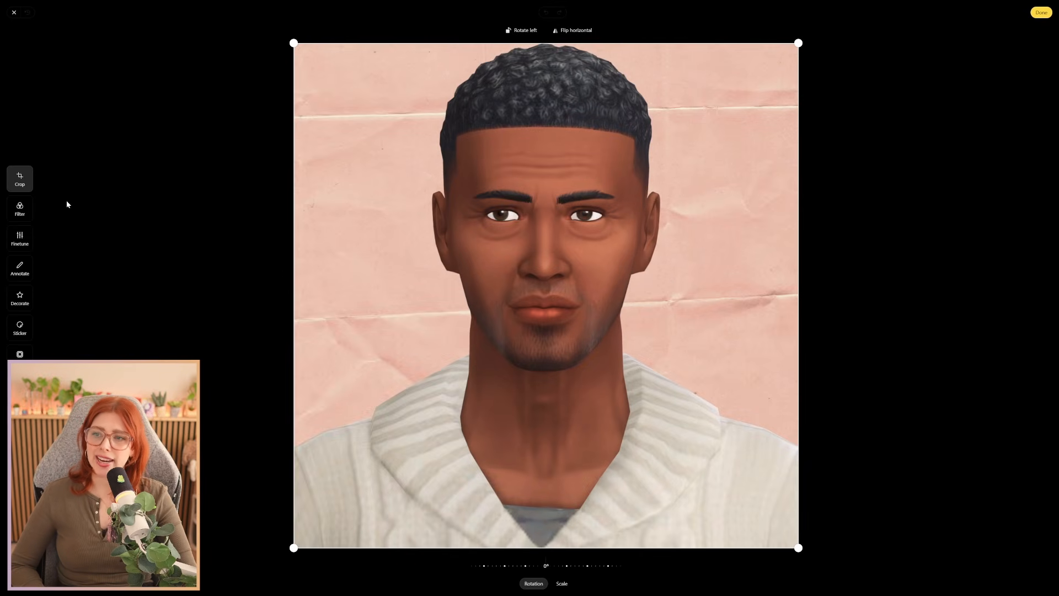
# Look through the photo editor's Filter, Finetune, Annotate, Decorate, Sticker, frame and resize tools, and accept the photo without edits
pyautogui.click(22, 209)
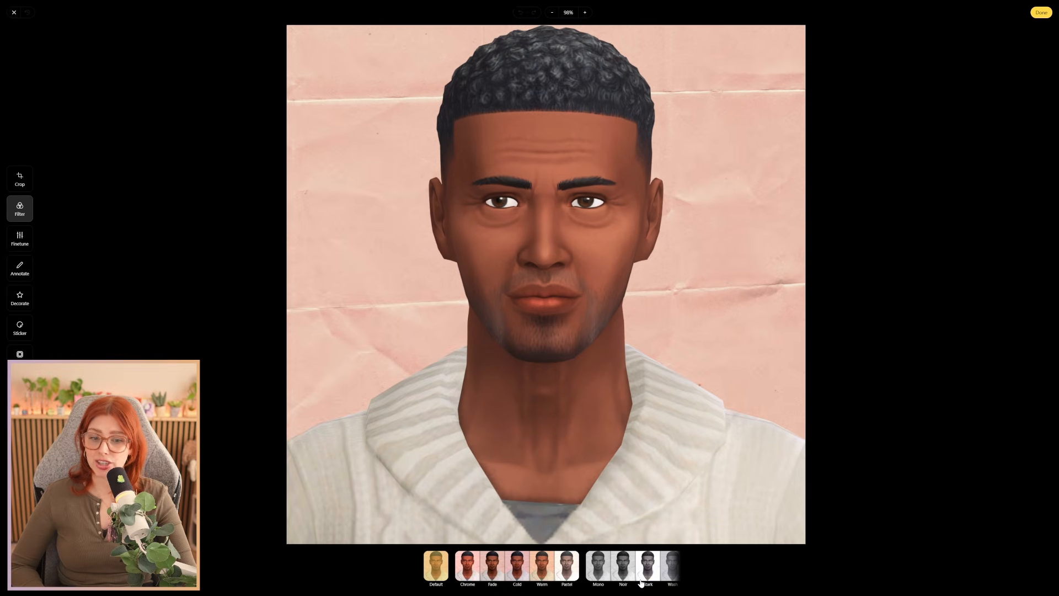
pyautogui.click(23, 243)
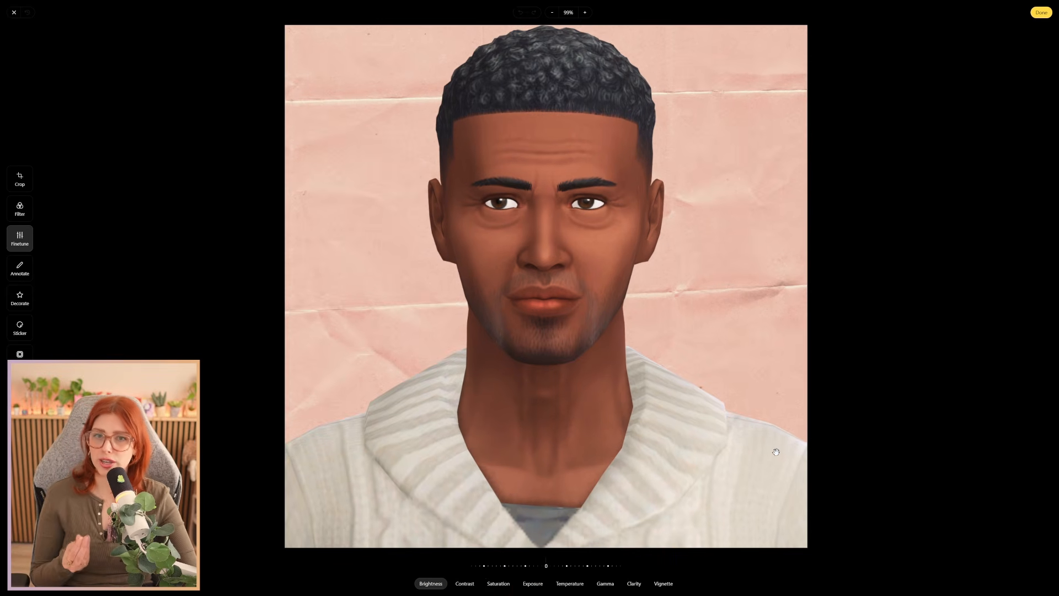
pyautogui.click(20, 269)
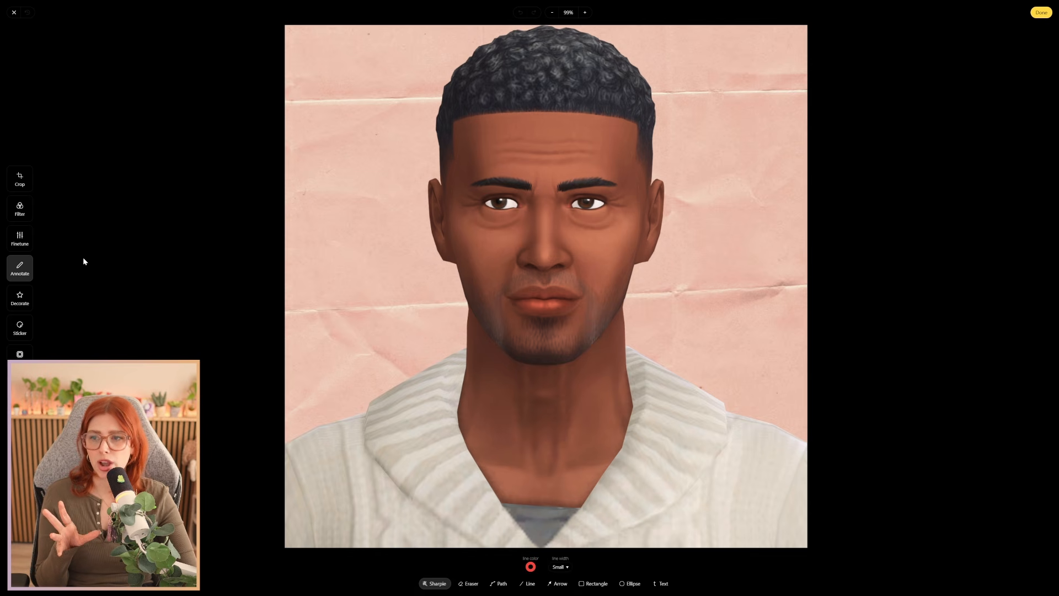
pyautogui.click(24, 296)
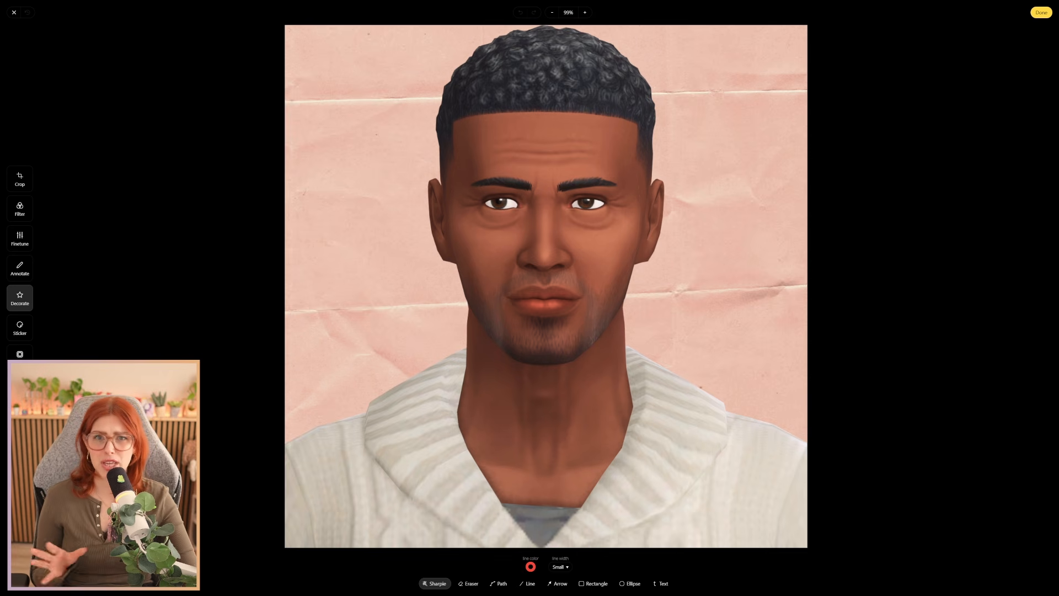
pyautogui.click(20, 326)
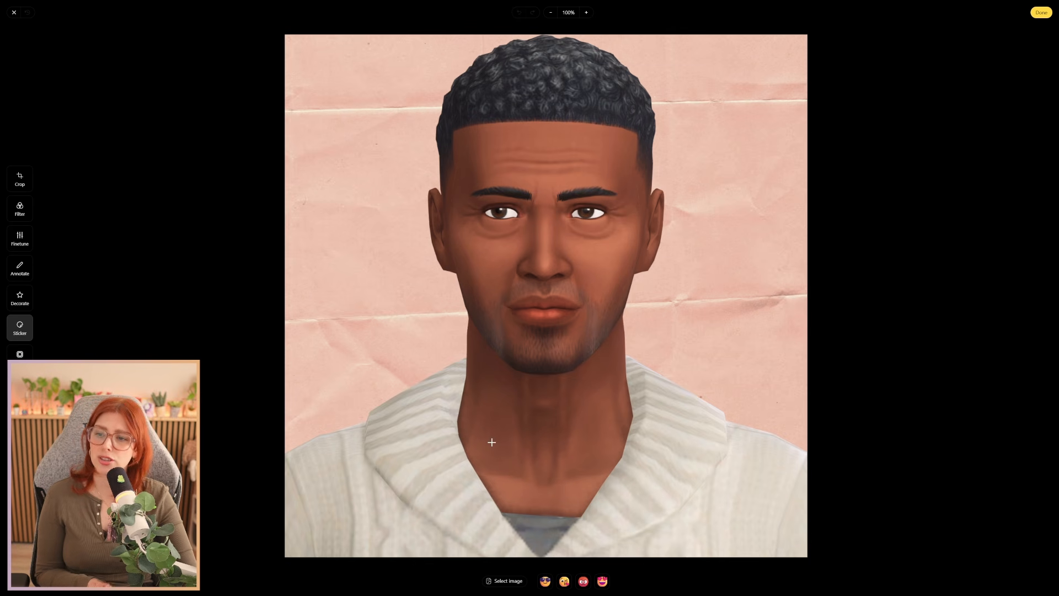
pyautogui.click(20, 355)
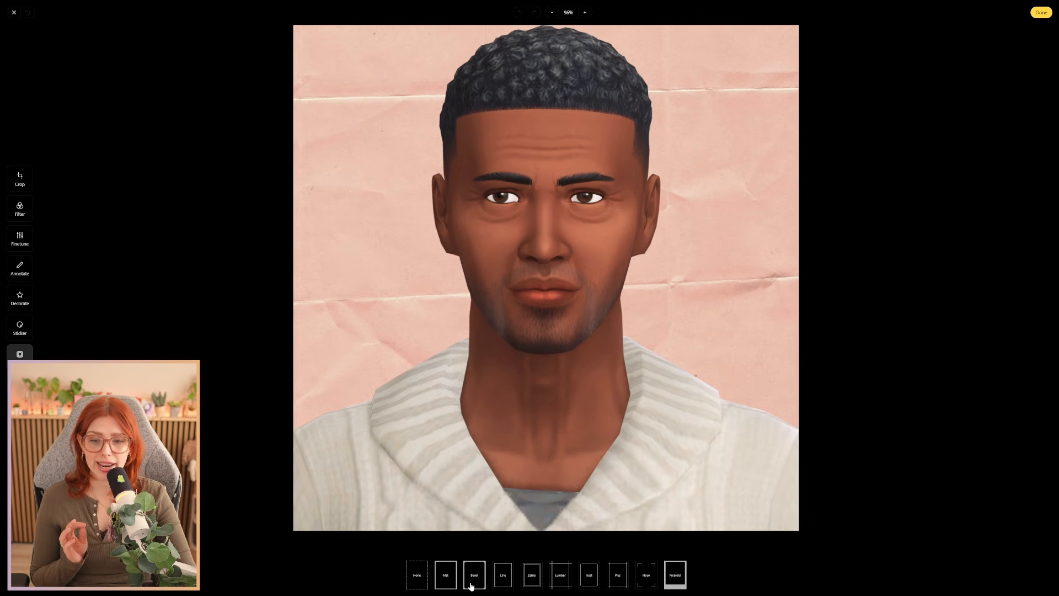
pyautogui.click(20, 386)
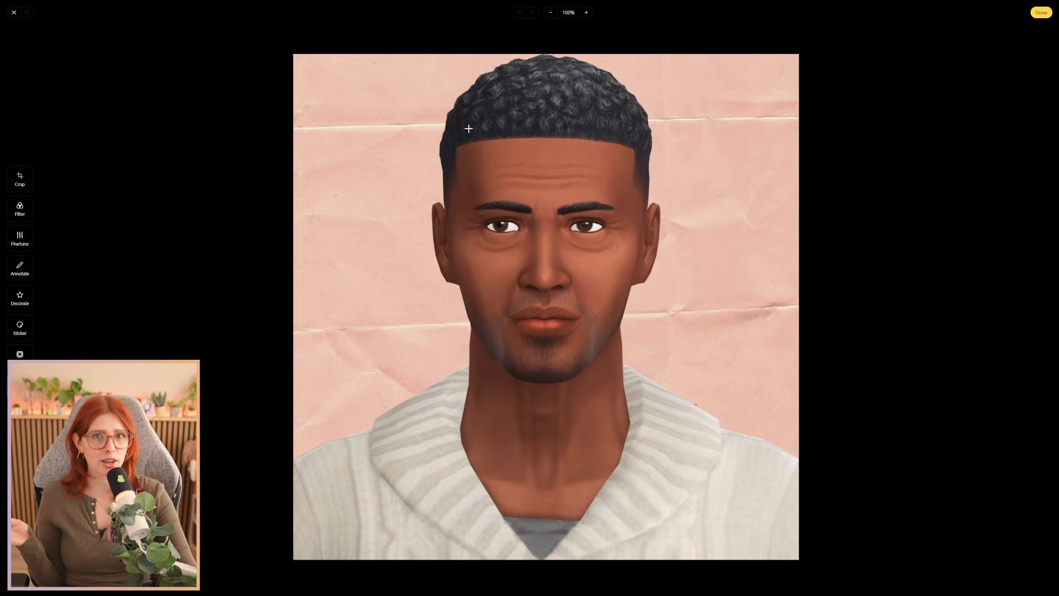
pyautogui.click(20, 417)
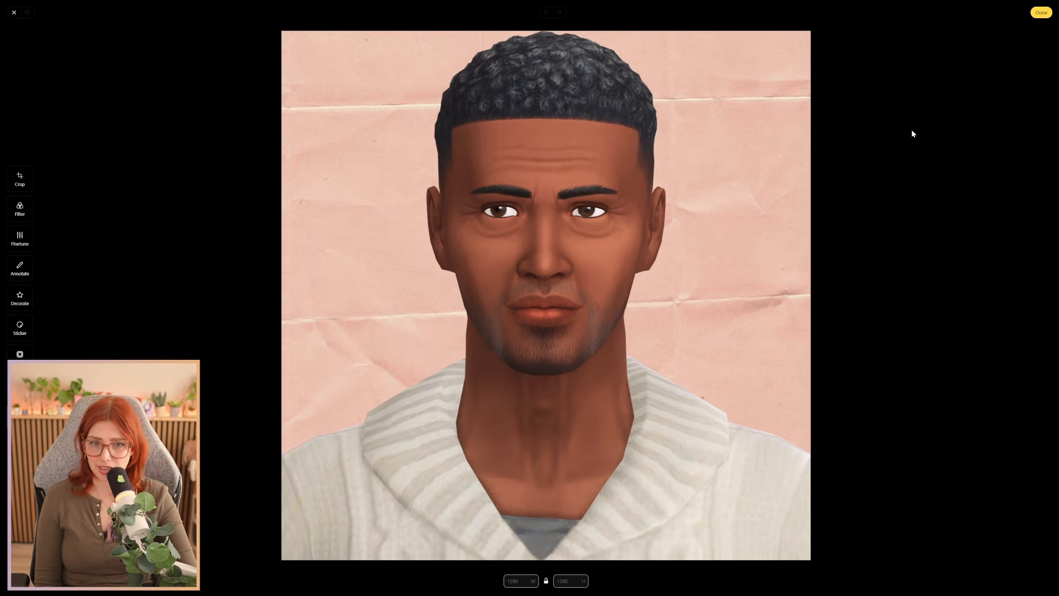
pyautogui.click(1047, 11)
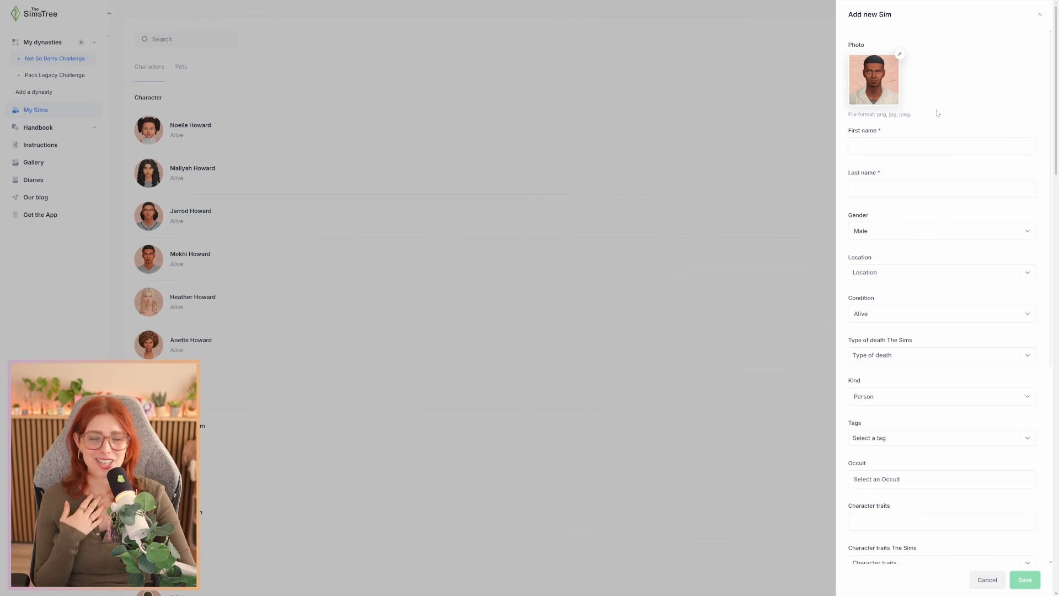
# Enter the new Sim's first and last name and choose Male as the gender
pyautogui.click(938, 146)
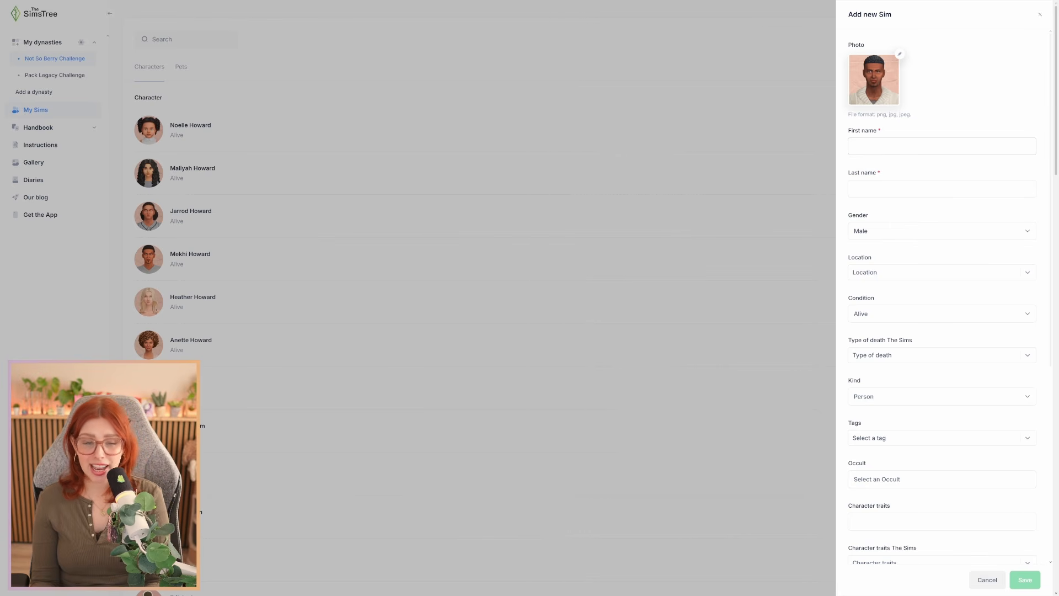
pyautogui.write('Ka')
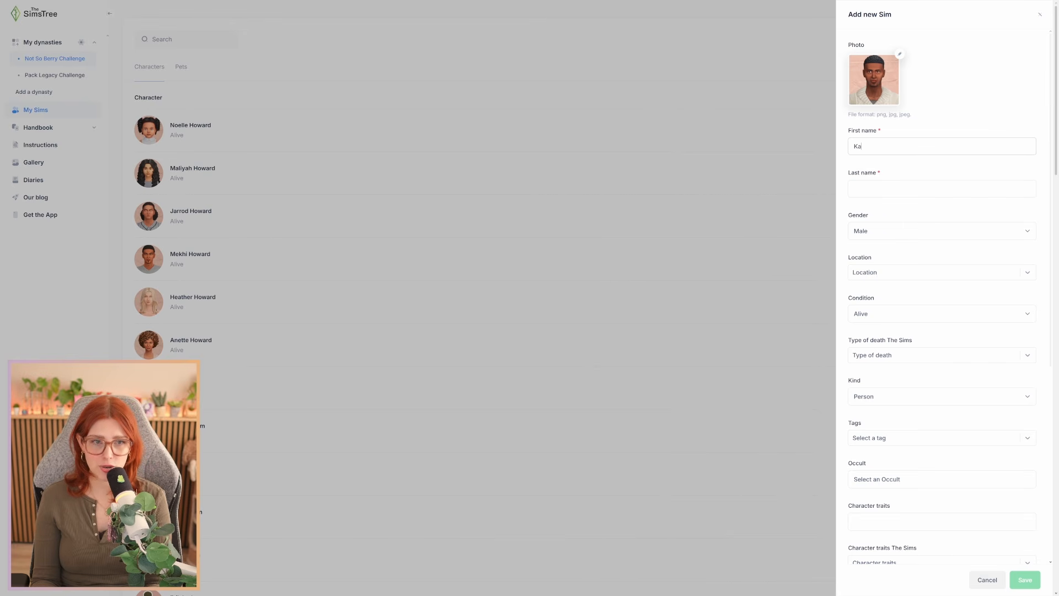
pyautogui.write('rter')
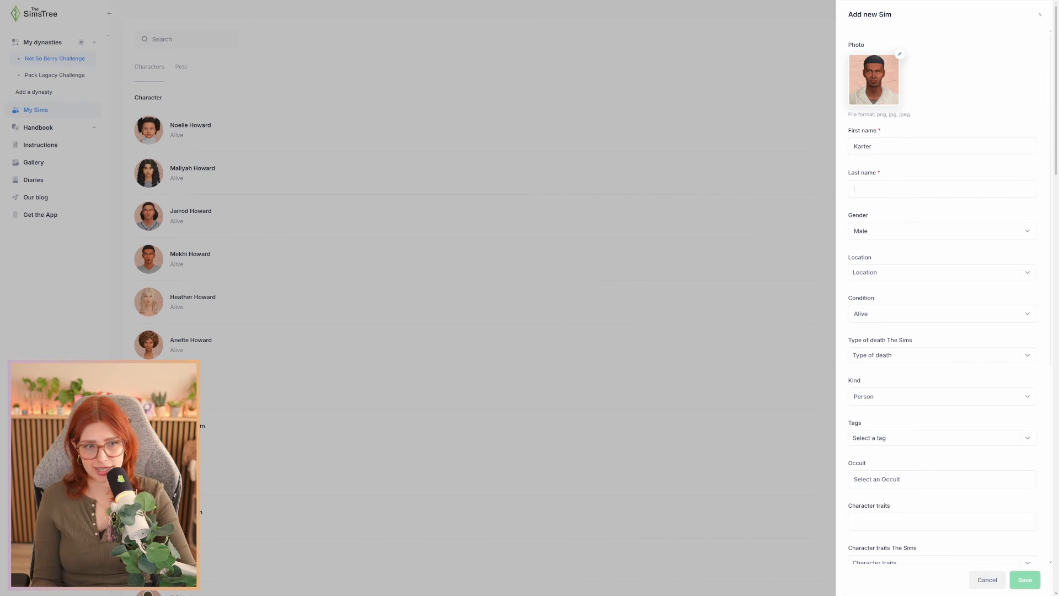
pyautogui.write('Howard')
pyautogui.click(913, 234)
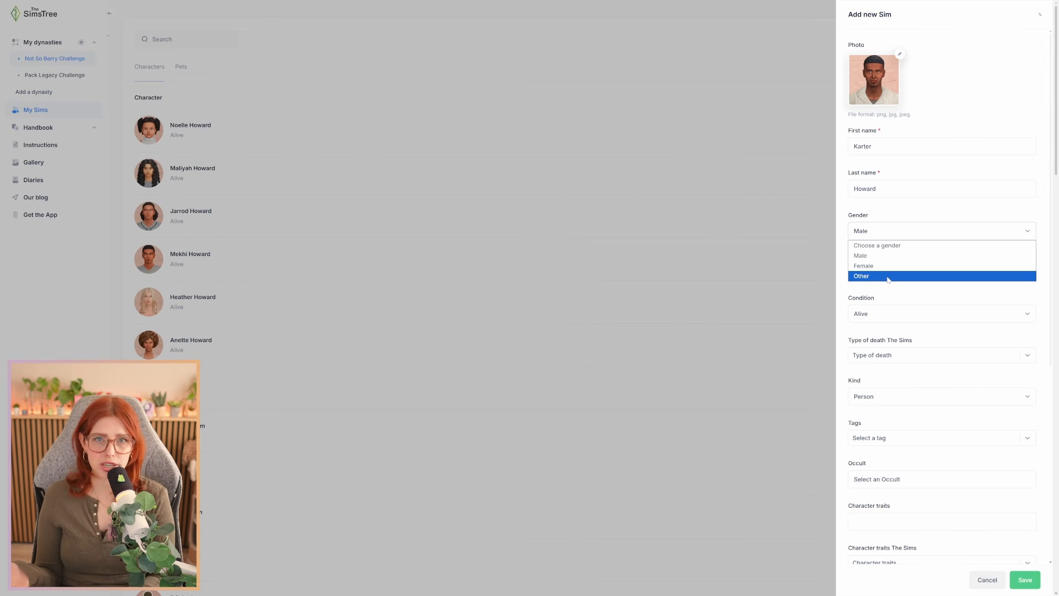
pyautogui.click(893, 255)
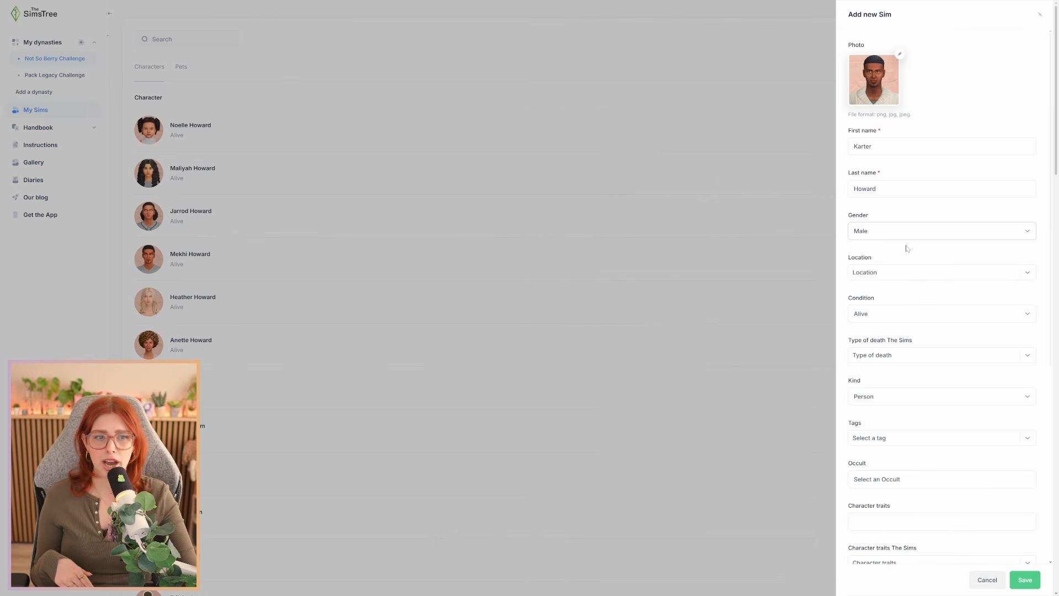
# Check the available Location options and save the new Sim
pyautogui.click(920, 272)
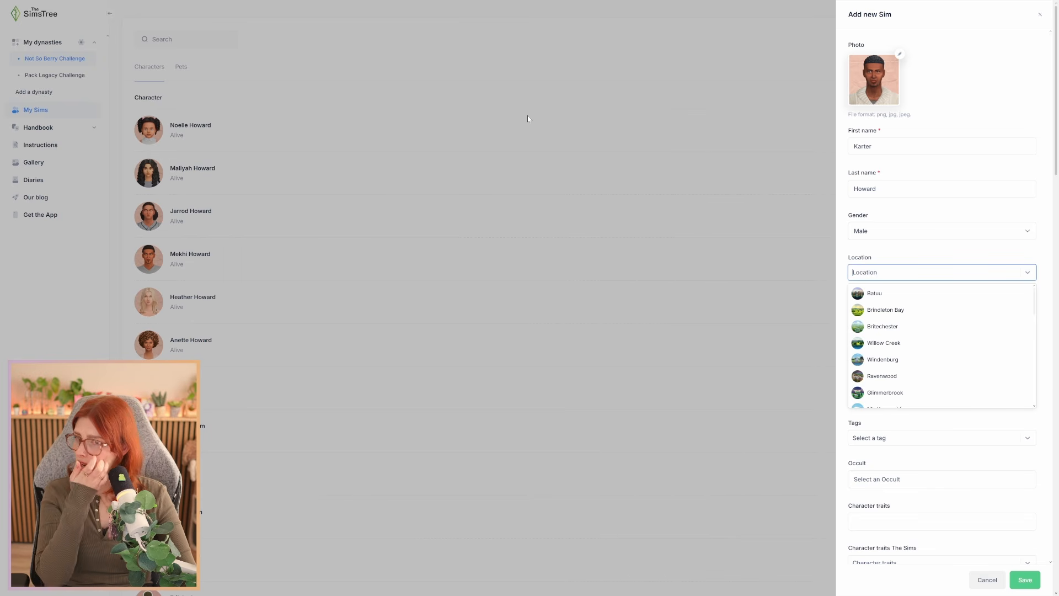
pyautogui.click(929, 213)
pyautogui.click(1029, 577)
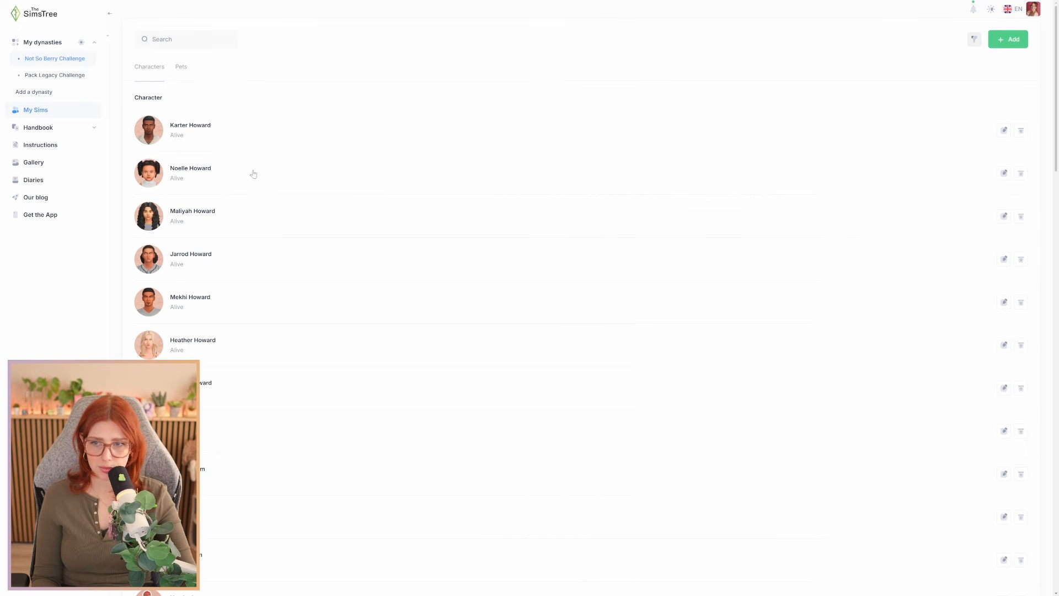
# View the information on the second listed Sim's card and on the newly added male Sim's card
pyautogui.click(206, 172)
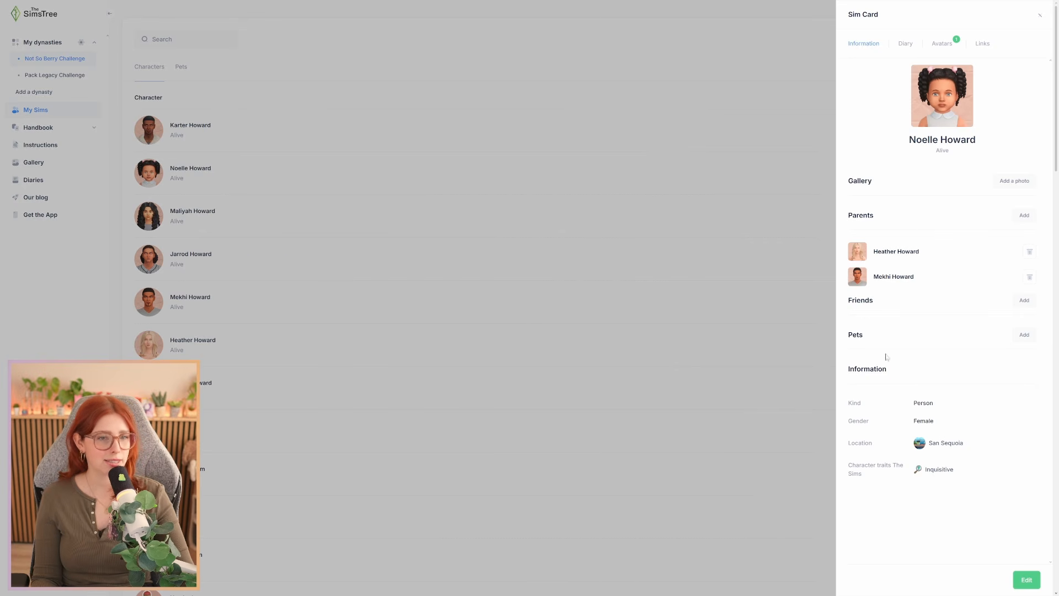
pyautogui.click(629, 98)
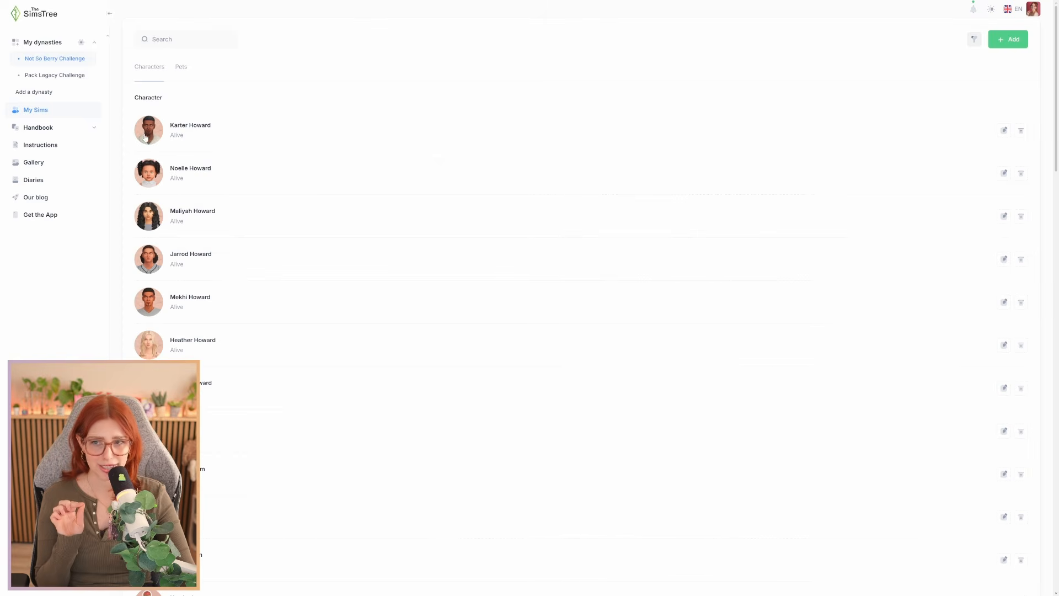
pyautogui.click(184, 131)
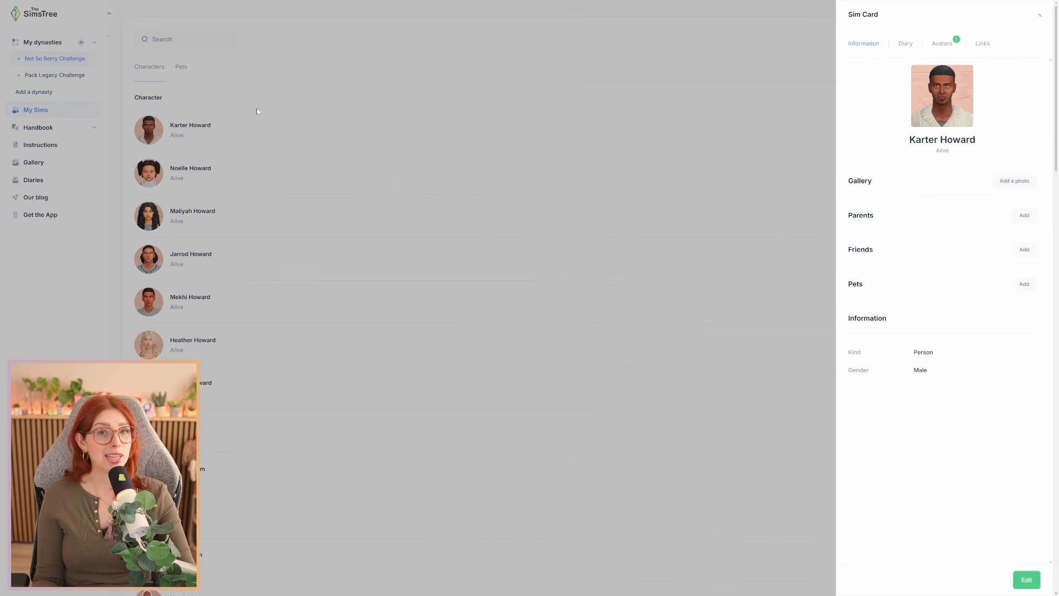
pyautogui.click(221, 129)
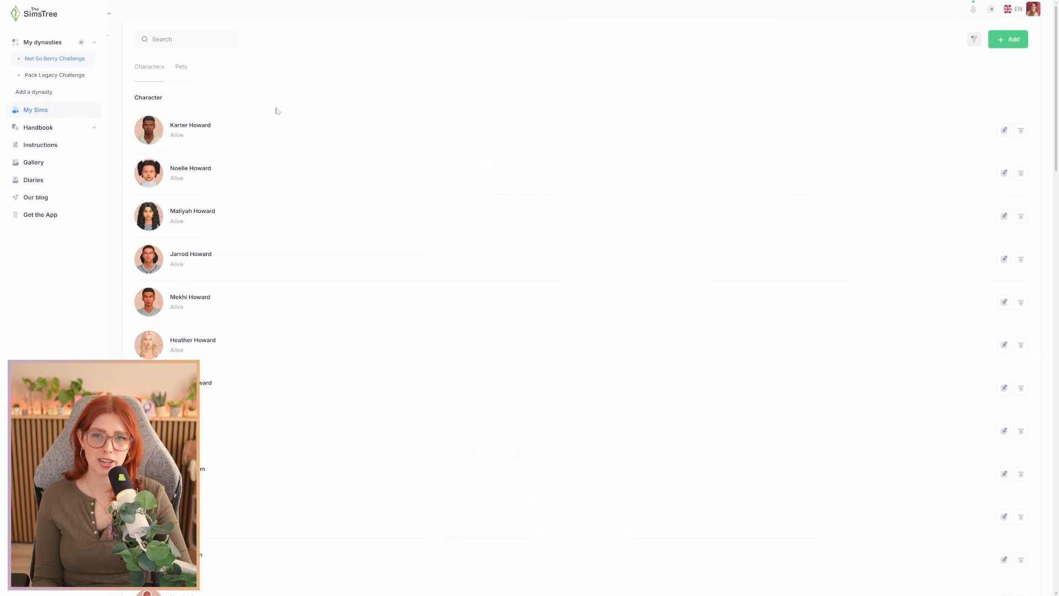
# Open the newly added male Sim for editing and set the Location to San Sequoia
pyautogui.click(206, 128)
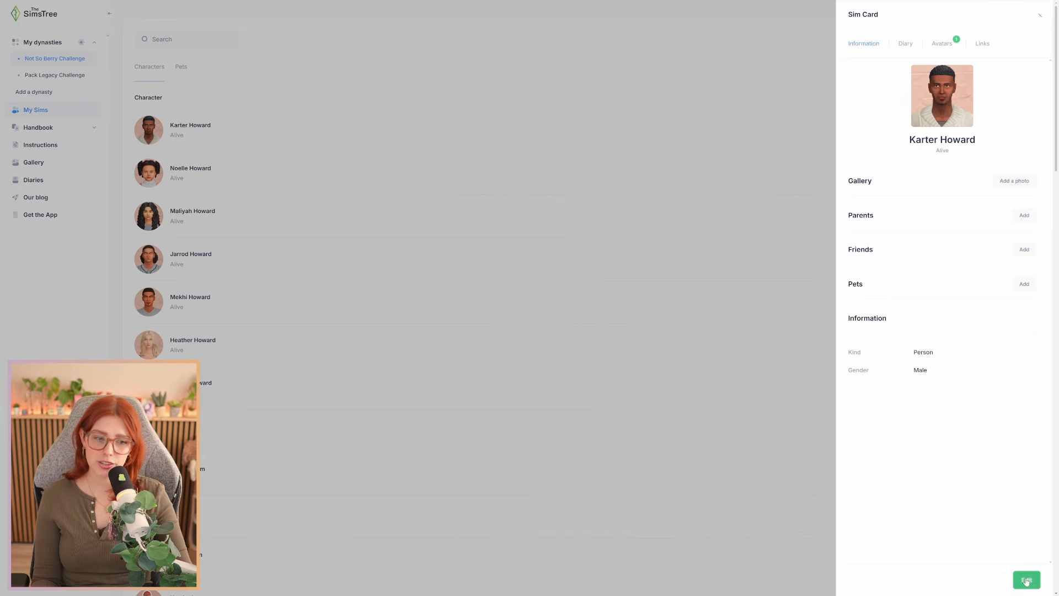
pyautogui.click(1024, 578)
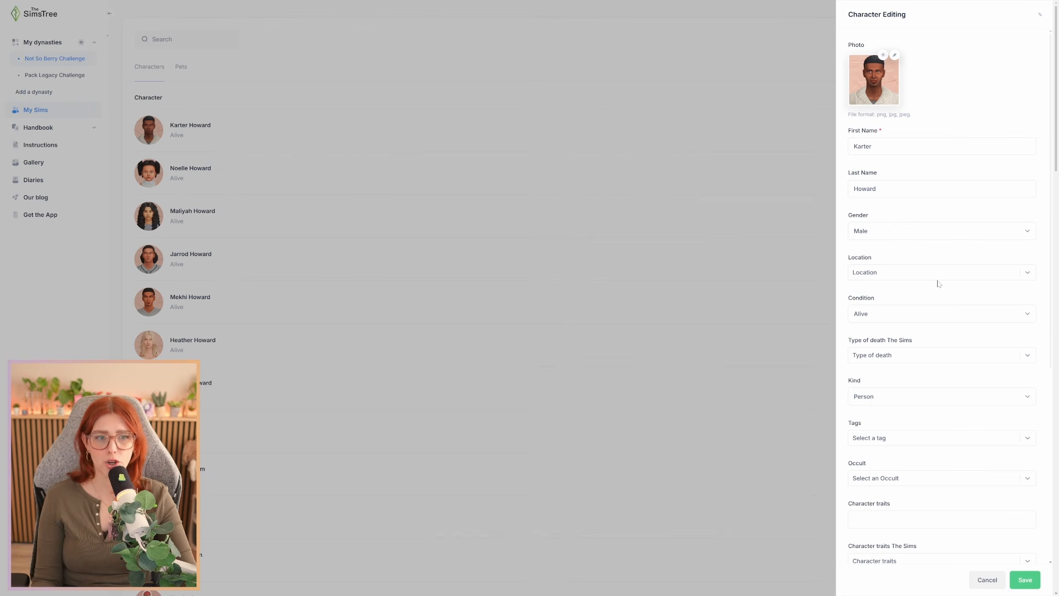
pyautogui.click(937, 278)
pyautogui.write('san')
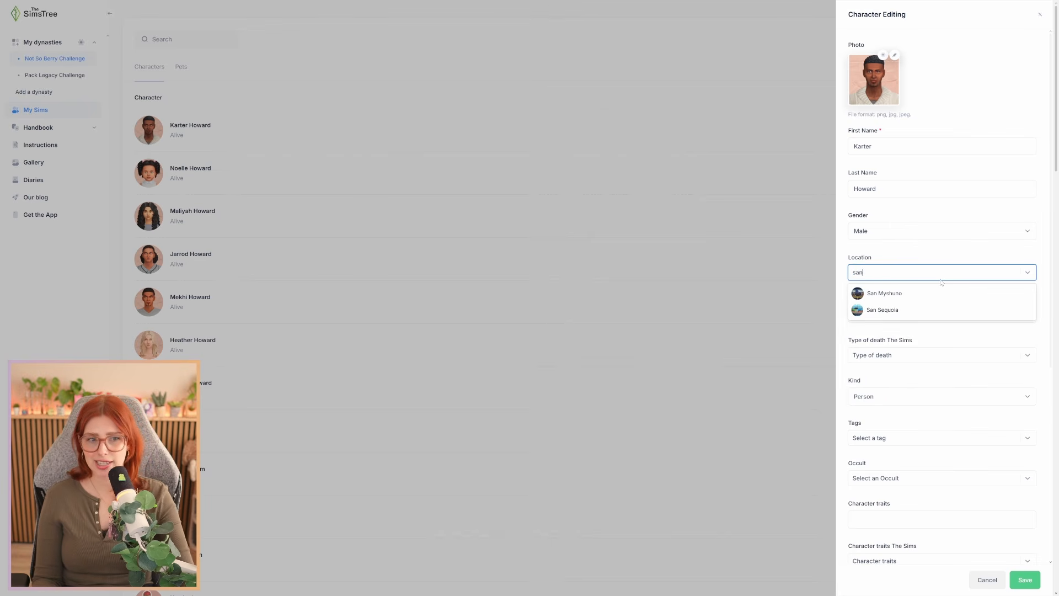
pyautogui.click(913, 312)
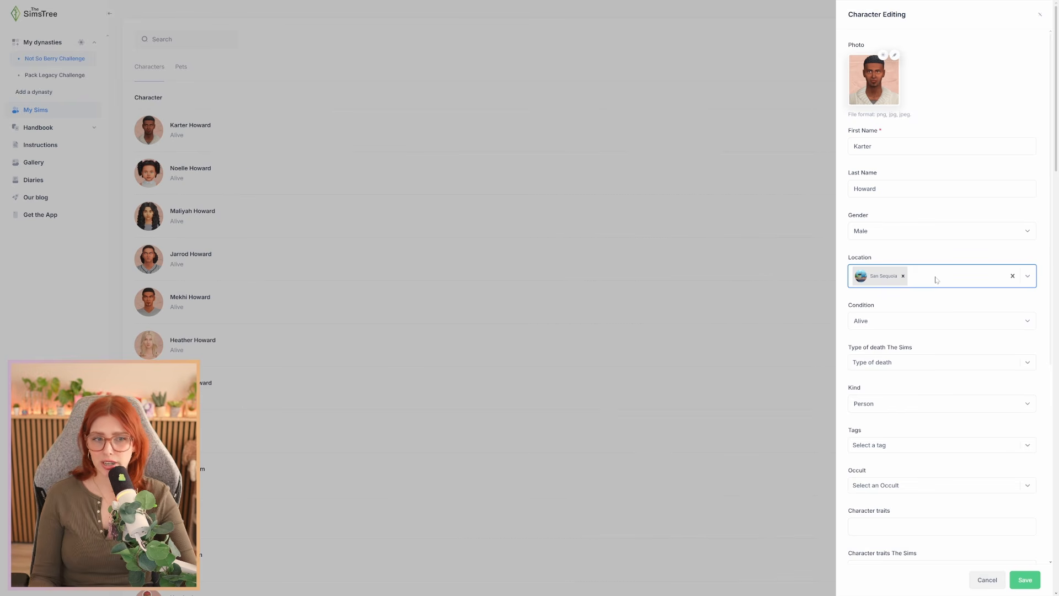
# Check the available Condition and Type of death options for the Sim without changing them
pyautogui.scroll(-1, 926, 297)
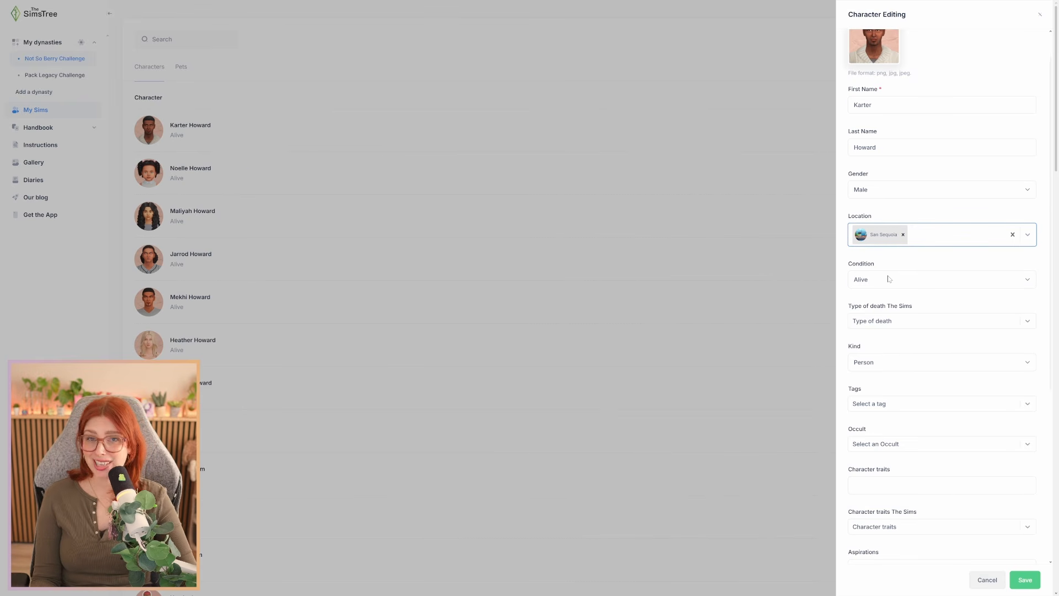
pyautogui.click(921, 283)
pyautogui.click(921, 284)
pyautogui.click(910, 321)
pyautogui.scroll(-5, 903, 343)
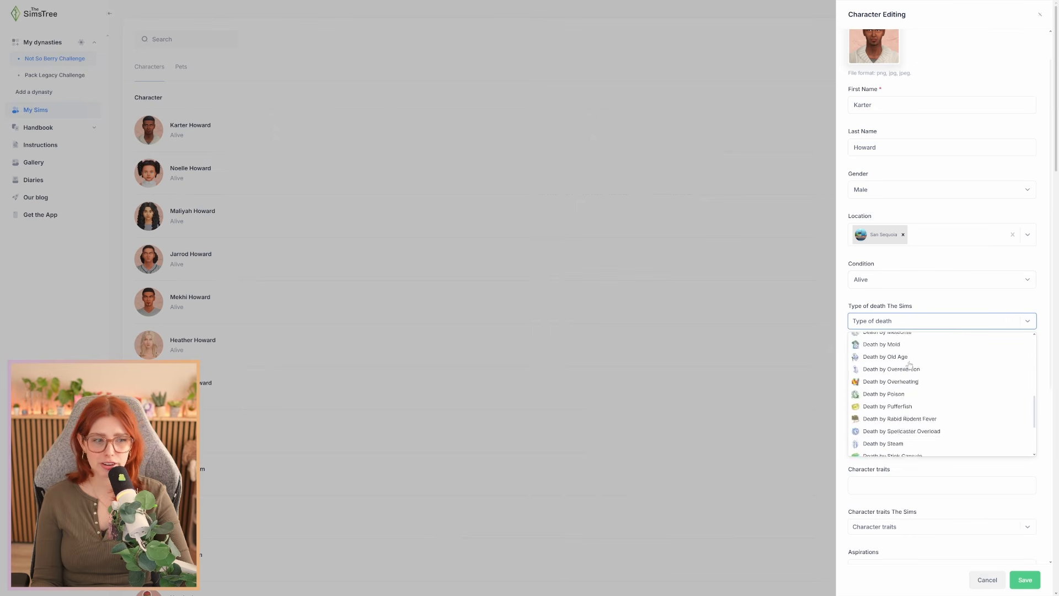
pyautogui.click(925, 299)
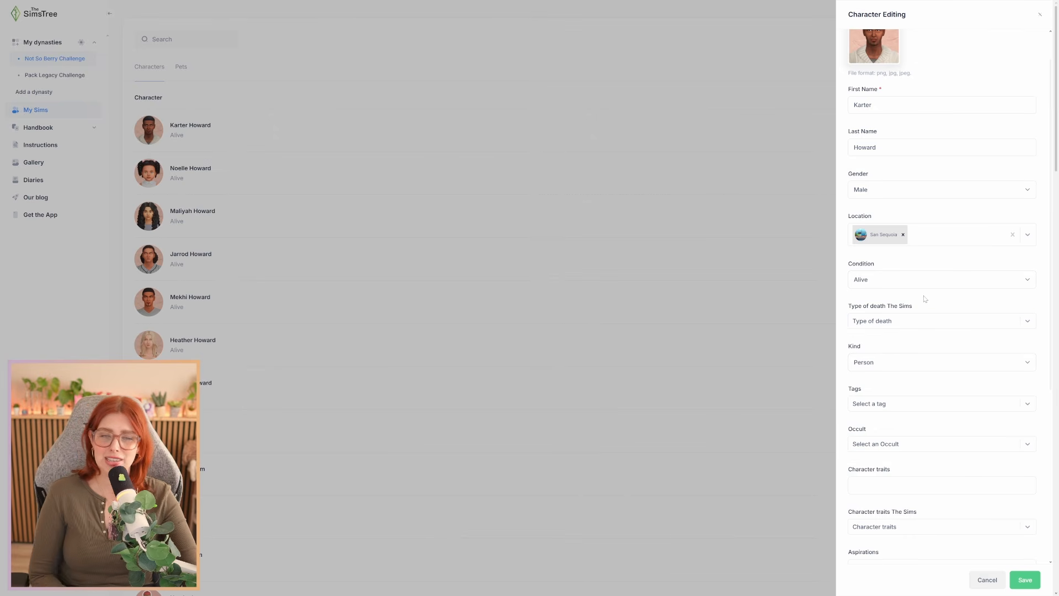
# Check the Kind and Tags options for the Sim, leaving both as they are
pyautogui.scroll(-2, 927, 304)
pyautogui.click(920, 281)
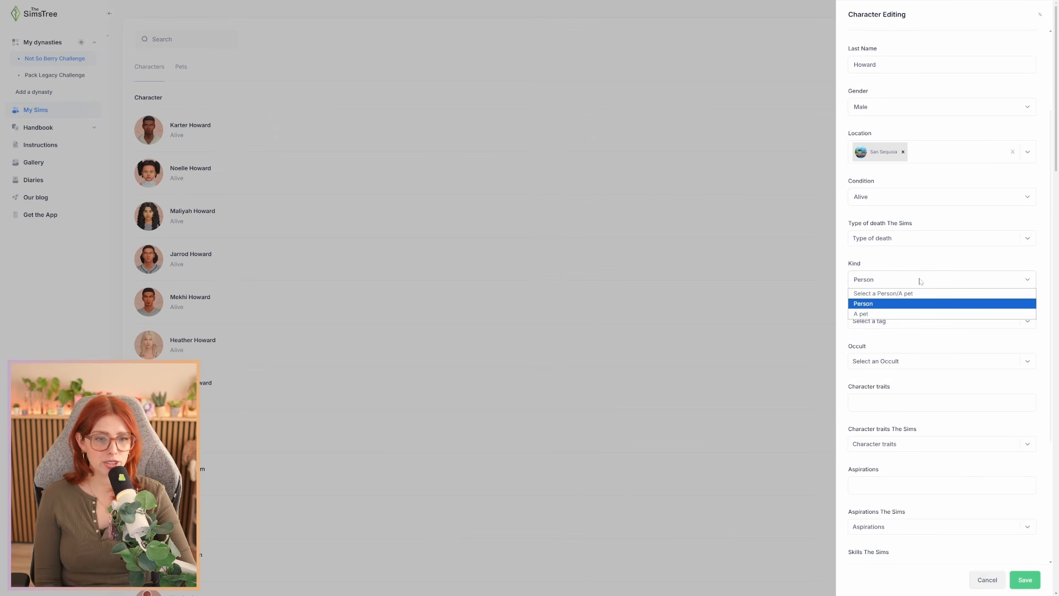
pyautogui.click(956, 264)
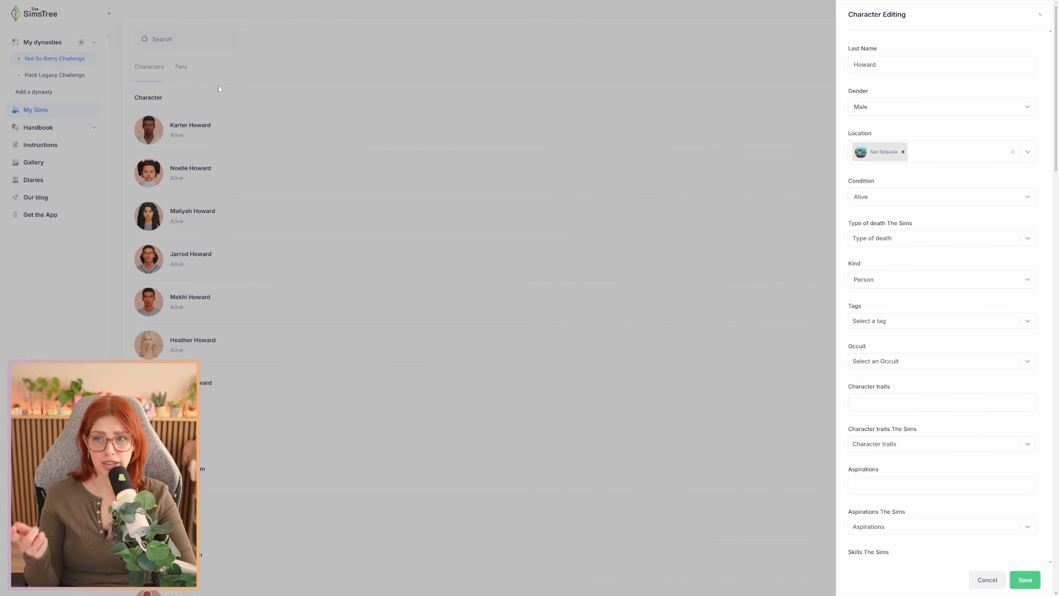
pyautogui.scroll(-1, 967, 293)
pyautogui.click(927, 283)
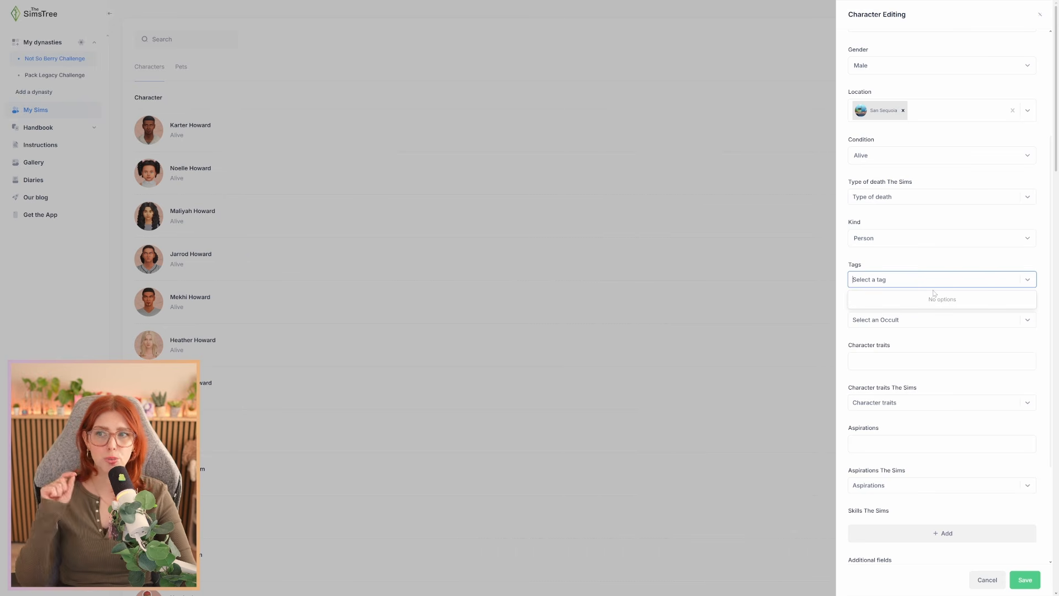
pyautogui.click(956, 263)
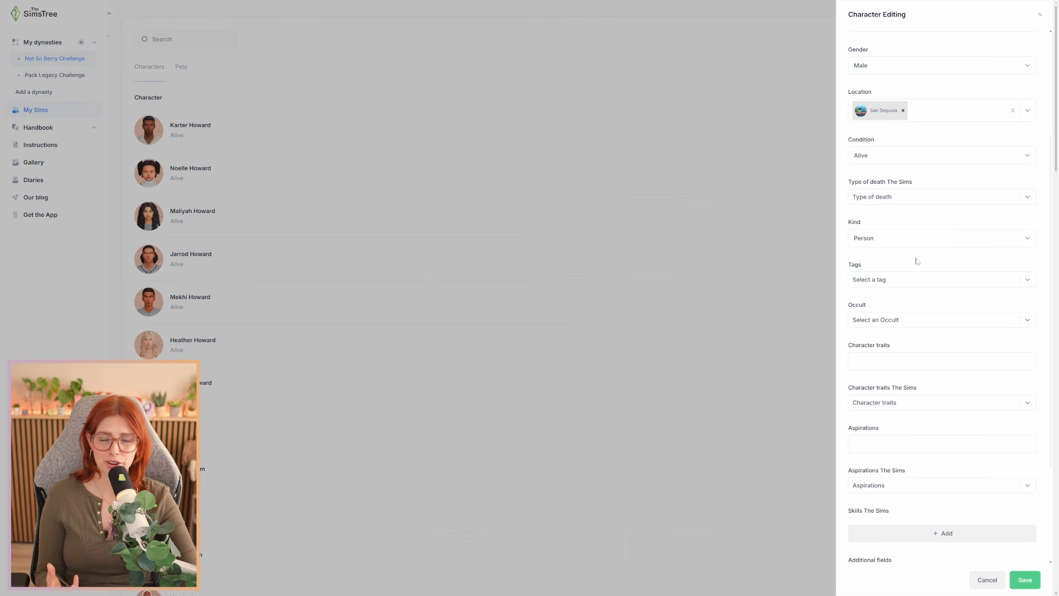
# Set the Sim's Occult to Vampire and activate the free-text Character traits field
pyautogui.click(940, 320)
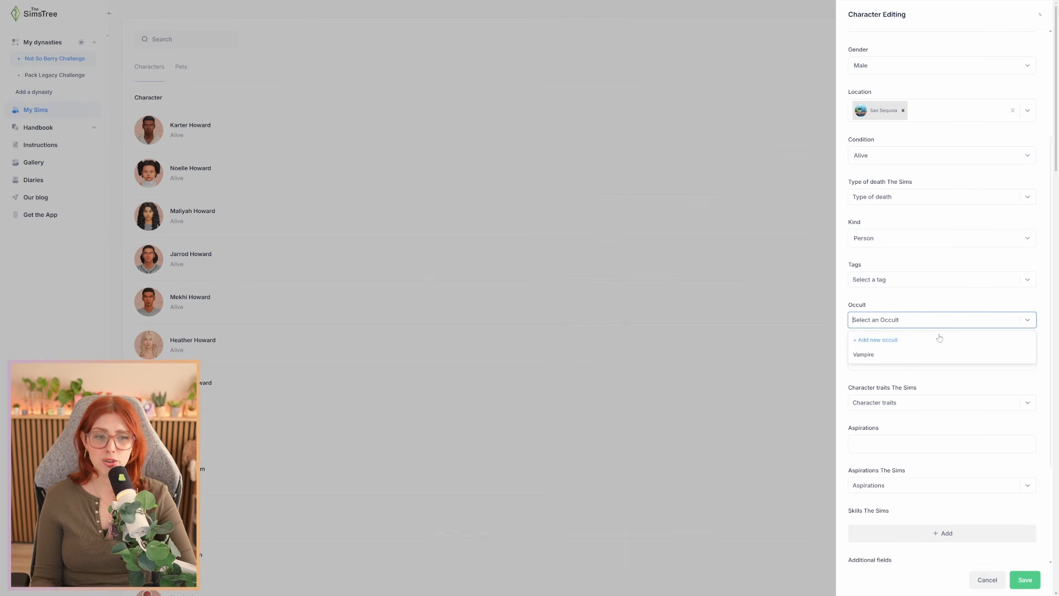
pyautogui.click(873, 355)
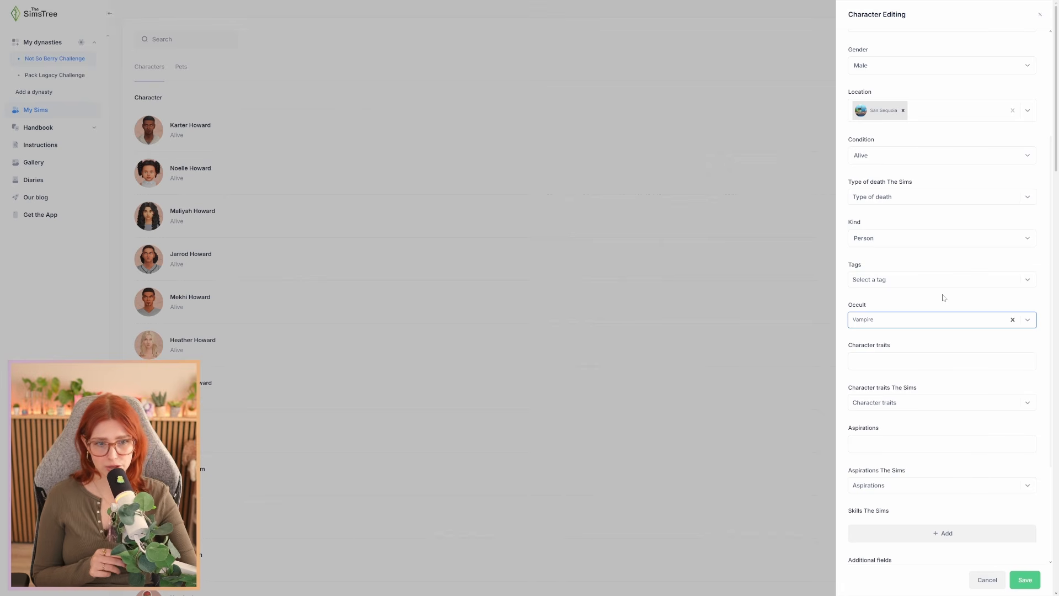
pyautogui.click(882, 362)
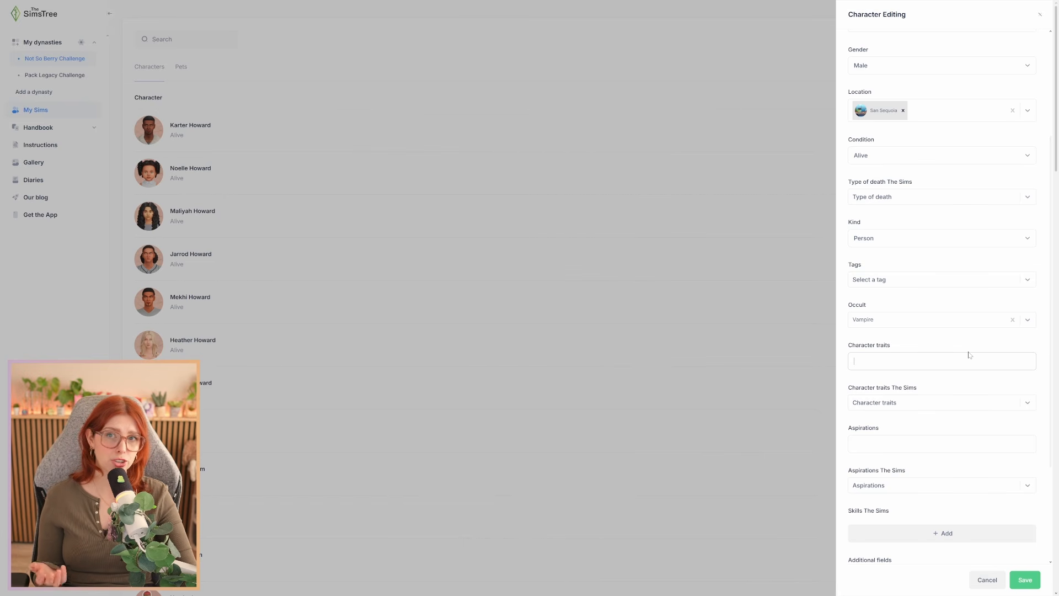
# Browse the predefined The Sims character traits and aspirations without choosing any
pyautogui.scroll(-1, 953, 366)
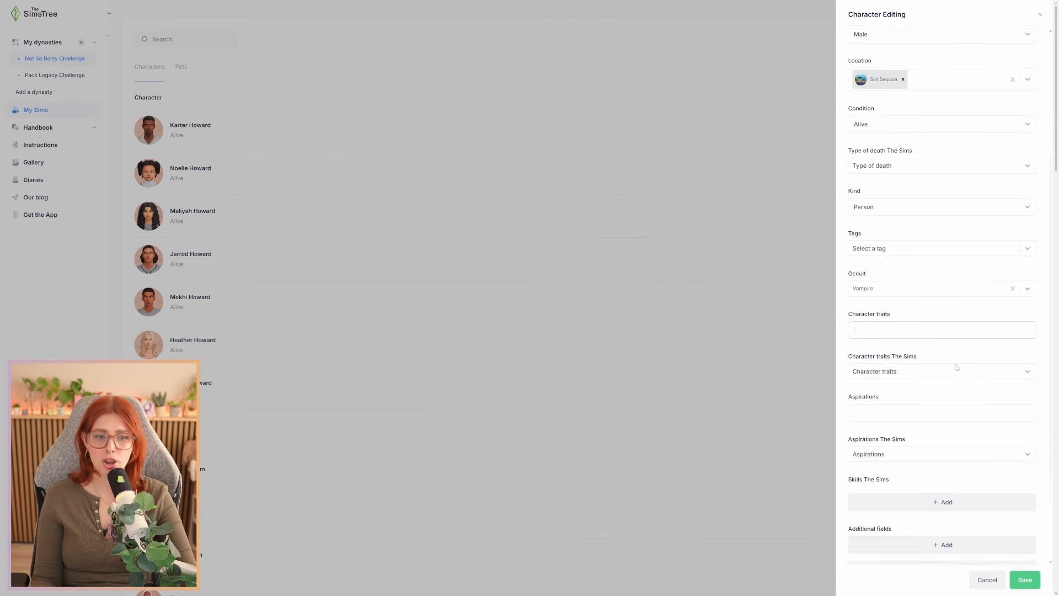
pyautogui.click(953, 362)
pyautogui.scroll(-15, 913, 410)
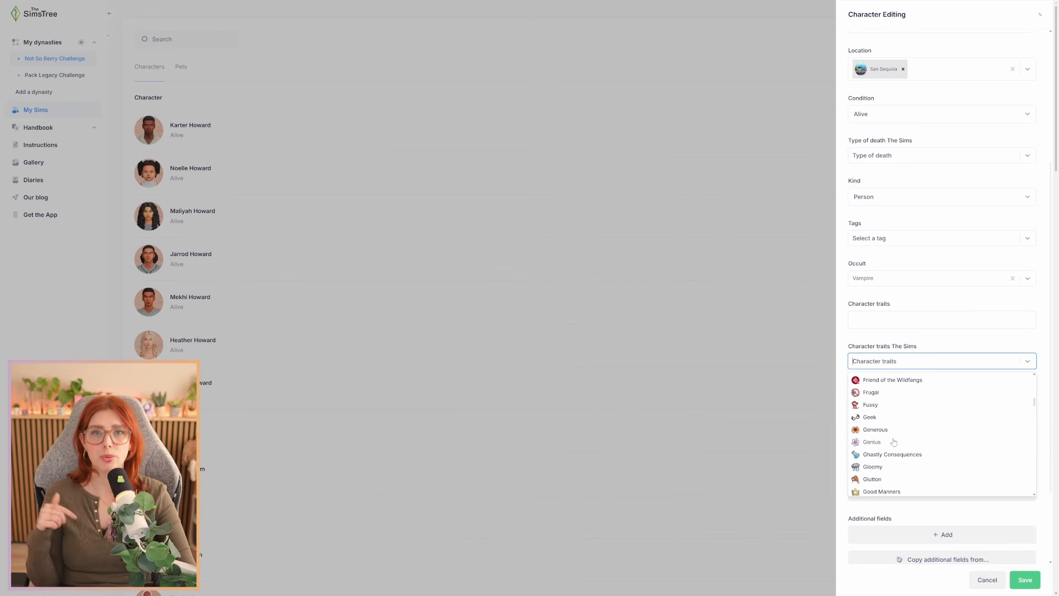
pyautogui.scroll(-5, 895, 437)
pyautogui.scroll(-2, 941, 357)
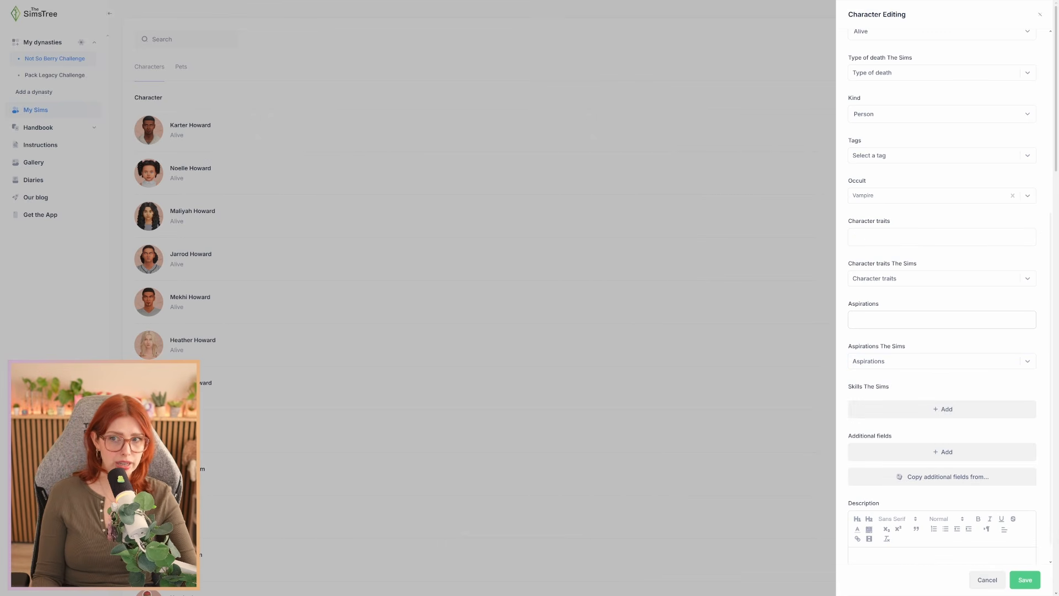
pyautogui.click(921, 364)
pyautogui.scroll(-6, 919, 417)
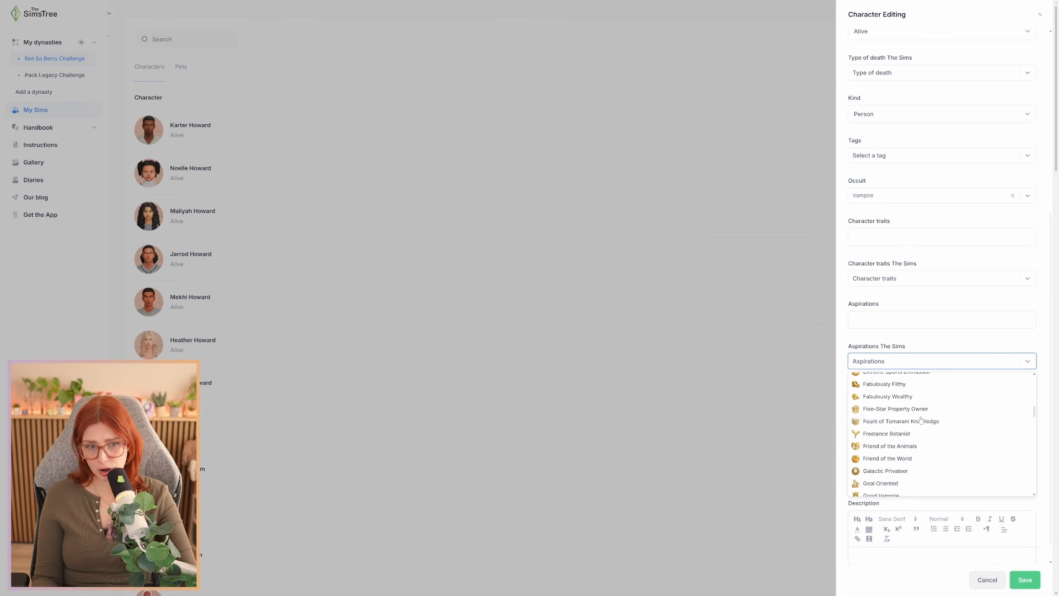
pyautogui.click(934, 336)
pyautogui.click(935, 322)
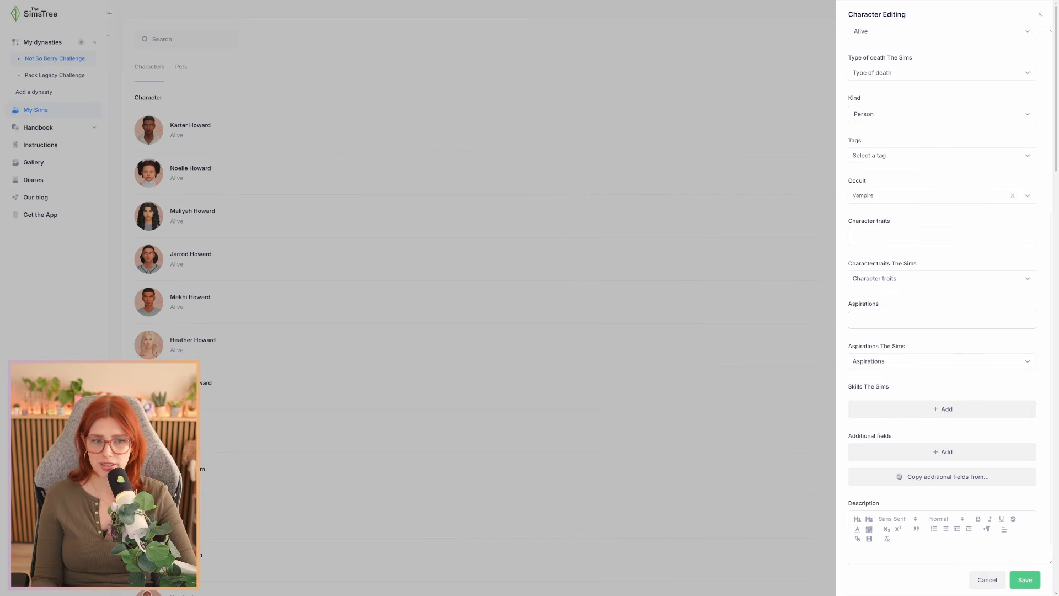
# Add Active, Beloved and Eco Master as the Sim's Character traits The Sims
pyautogui.click(931, 279)
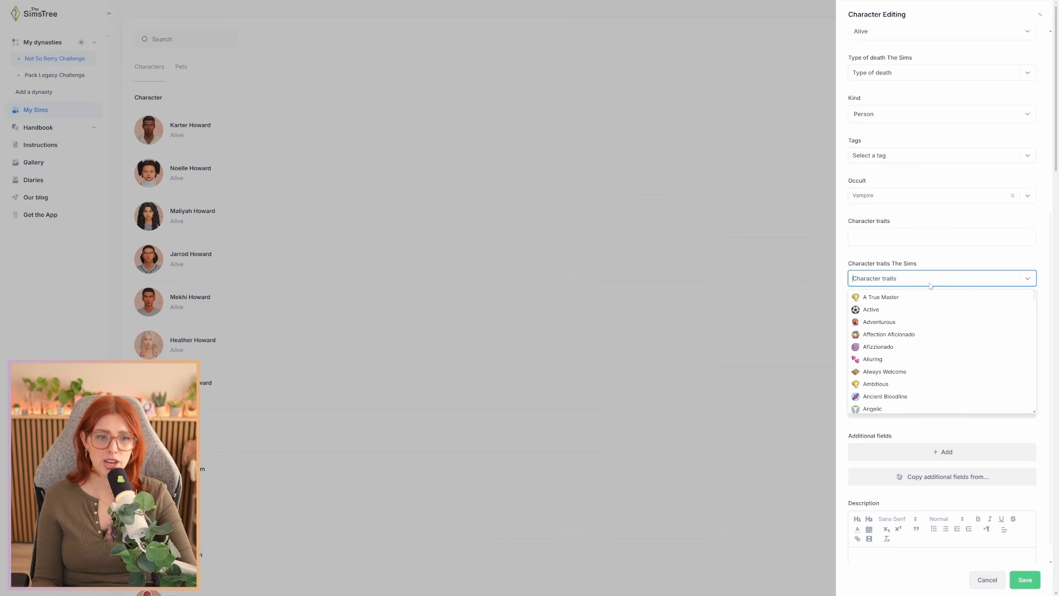
pyautogui.click(899, 313)
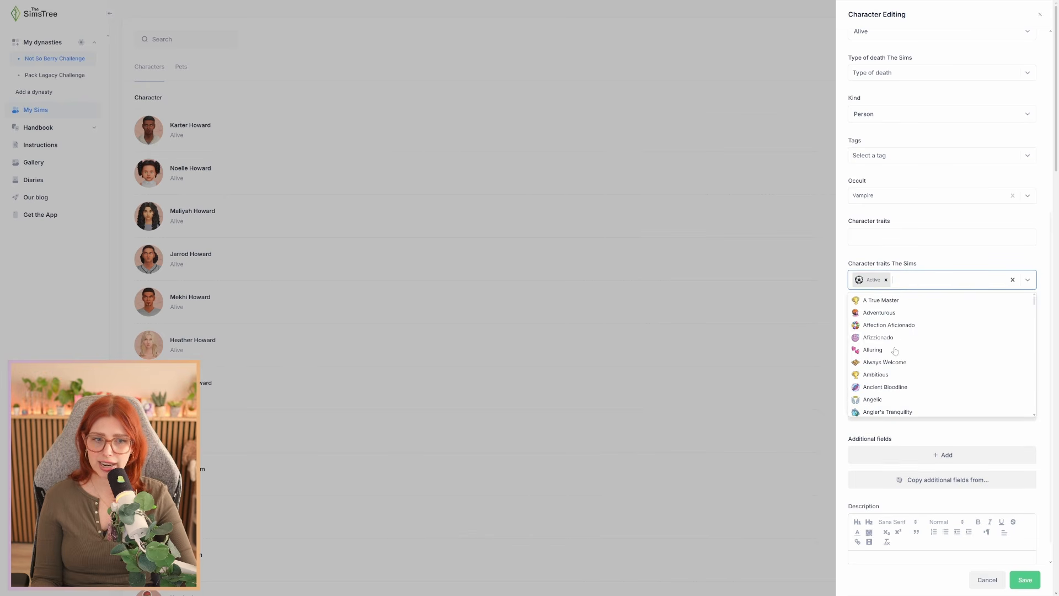
pyautogui.scroll(-5, 894, 351)
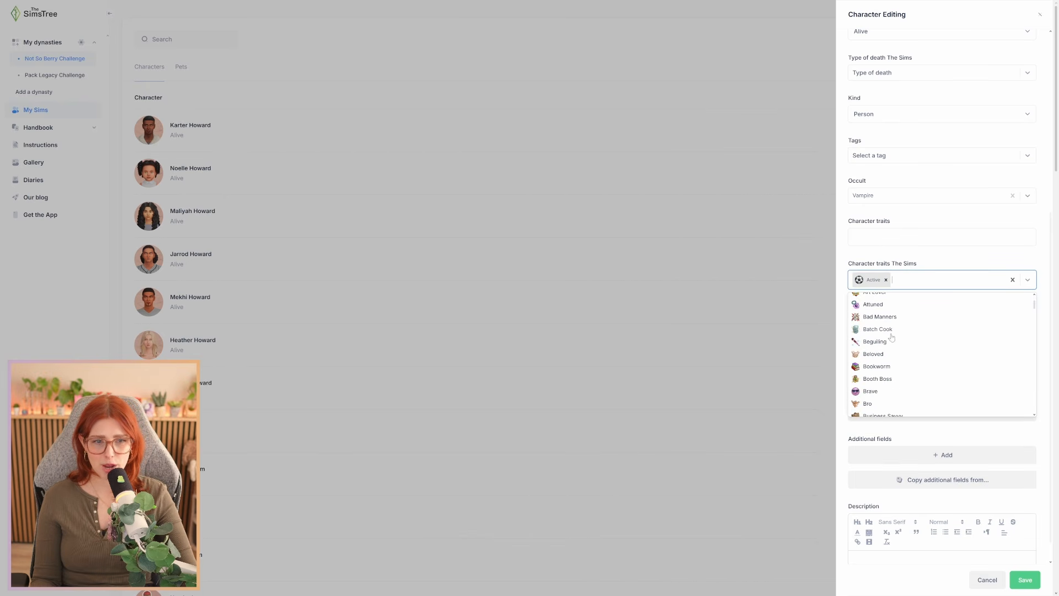
pyautogui.click(891, 355)
pyautogui.click(955, 284)
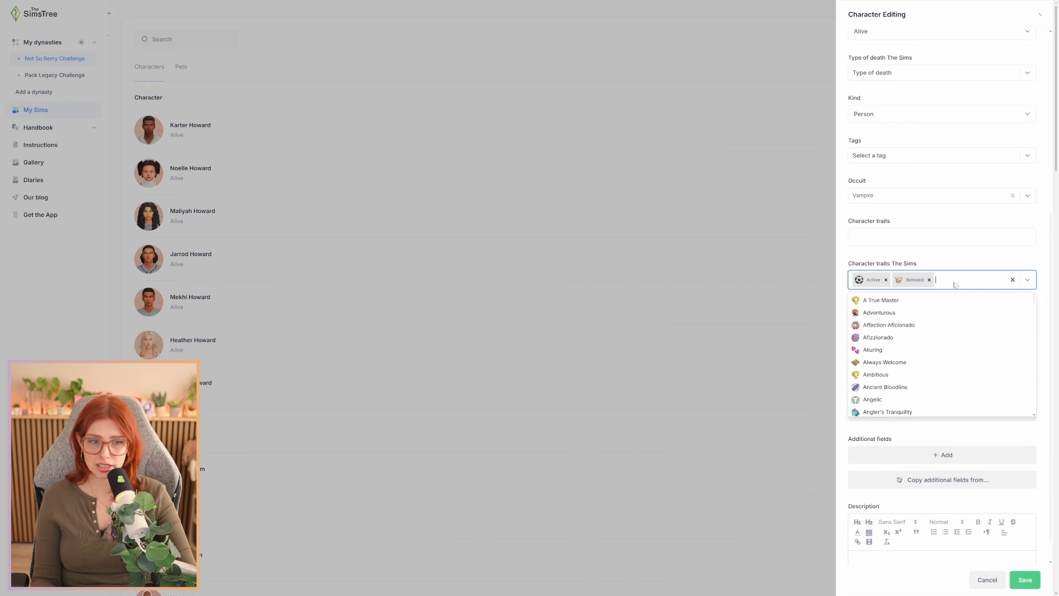
pyautogui.scroll(-15, 931, 362)
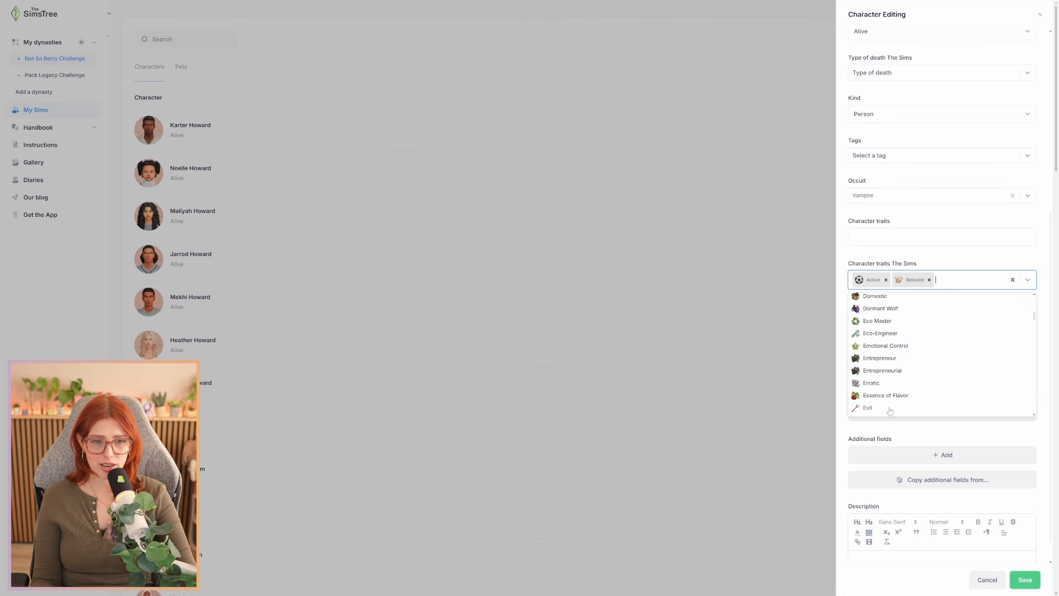
pyautogui.click(894, 321)
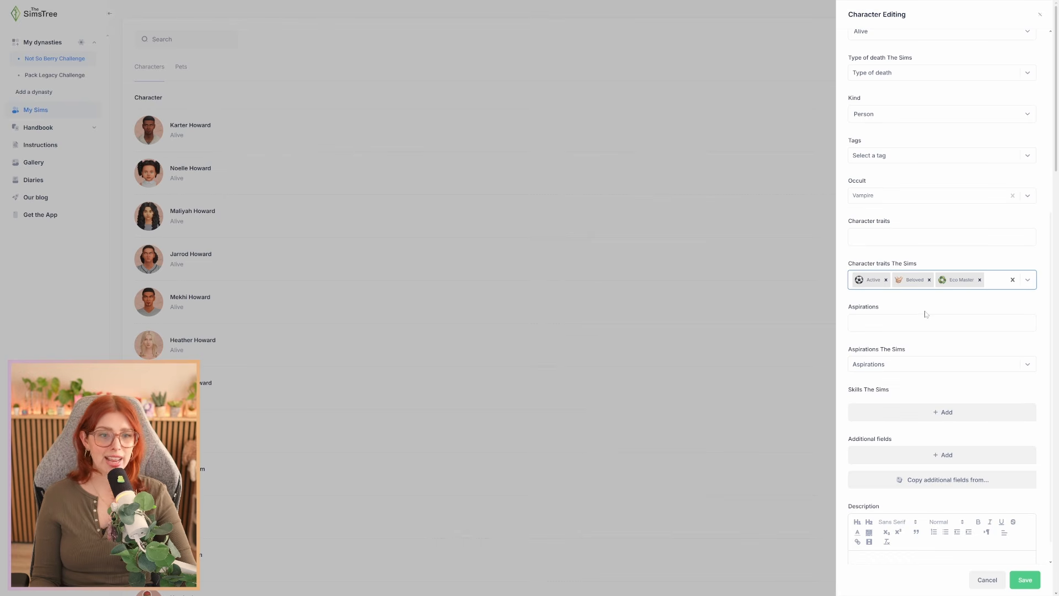
# Add Athlete as the Sim's aspiration under Aspirations The Sims
pyautogui.click(927, 322)
pyautogui.click(927, 363)
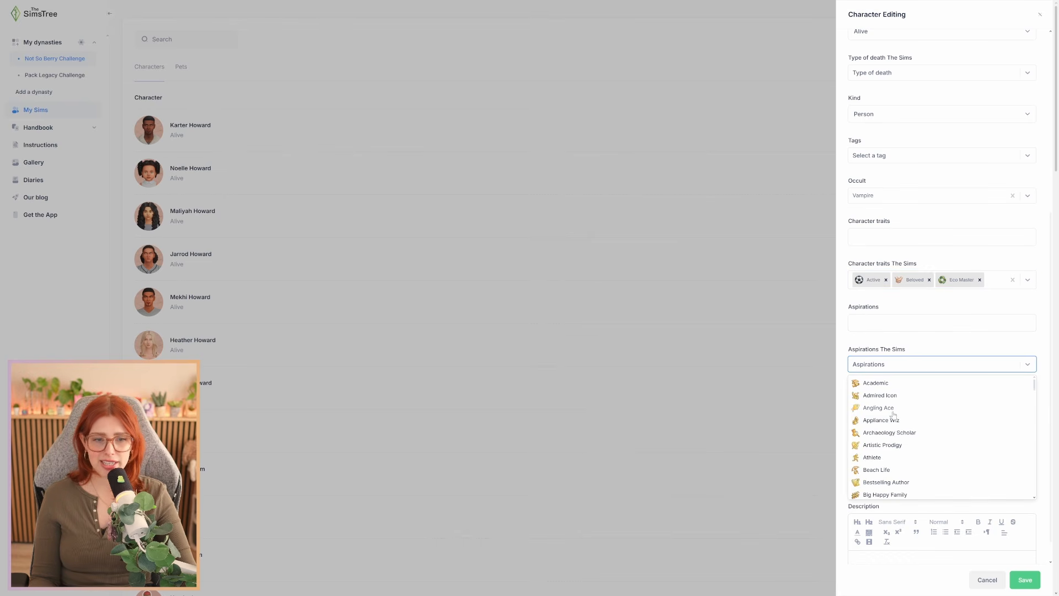
pyautogui.scroll(-2, 904, 441)
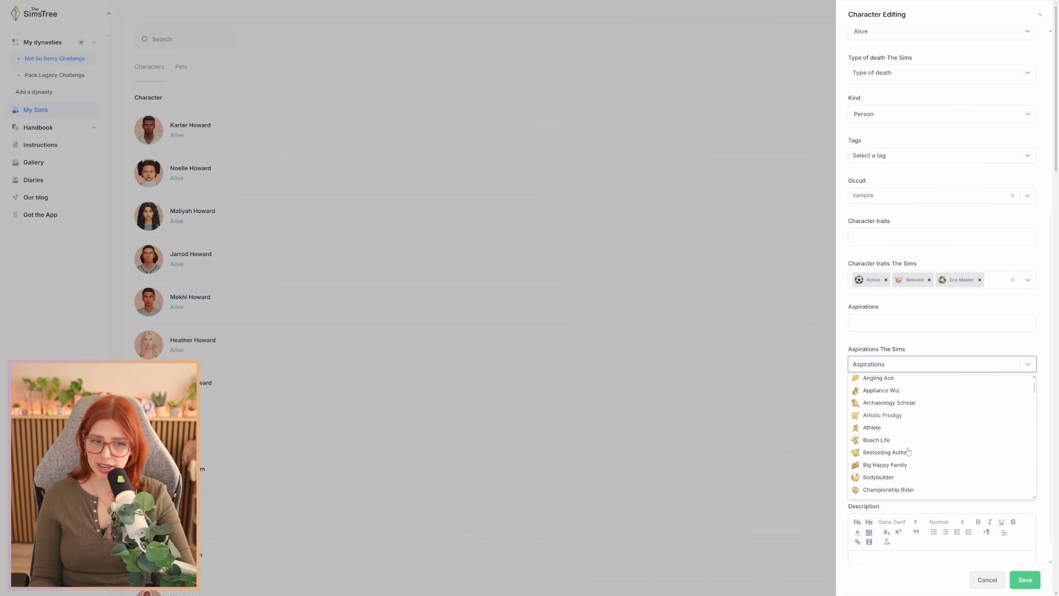
pyautogui.click(883, 418)
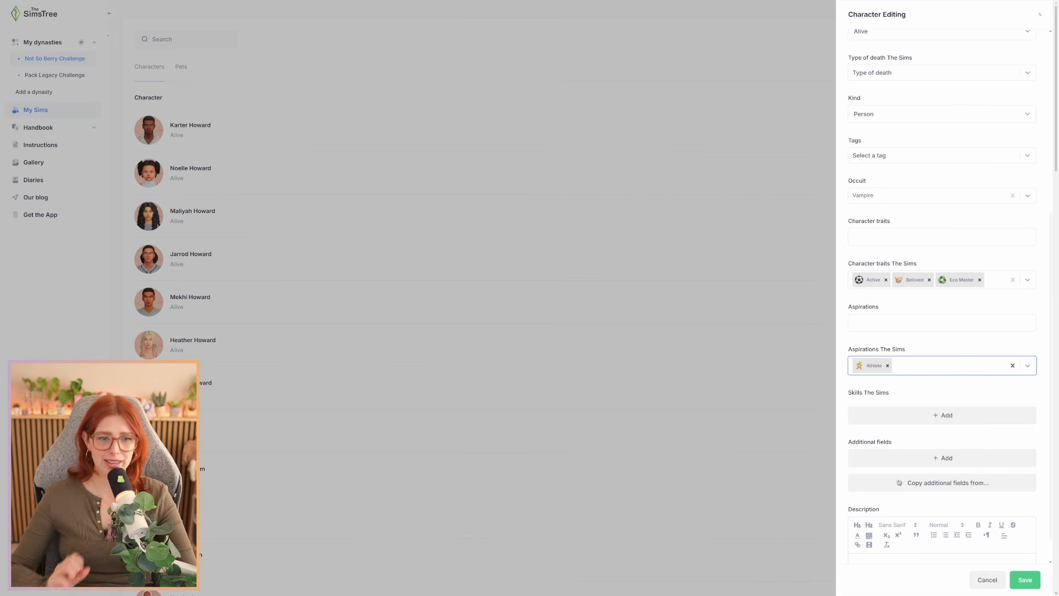
# Add the Logic skill at level 8 and the Baking skill at level 5 under Skills The Sims
pyautogui.scroll(-1, 938, 392)
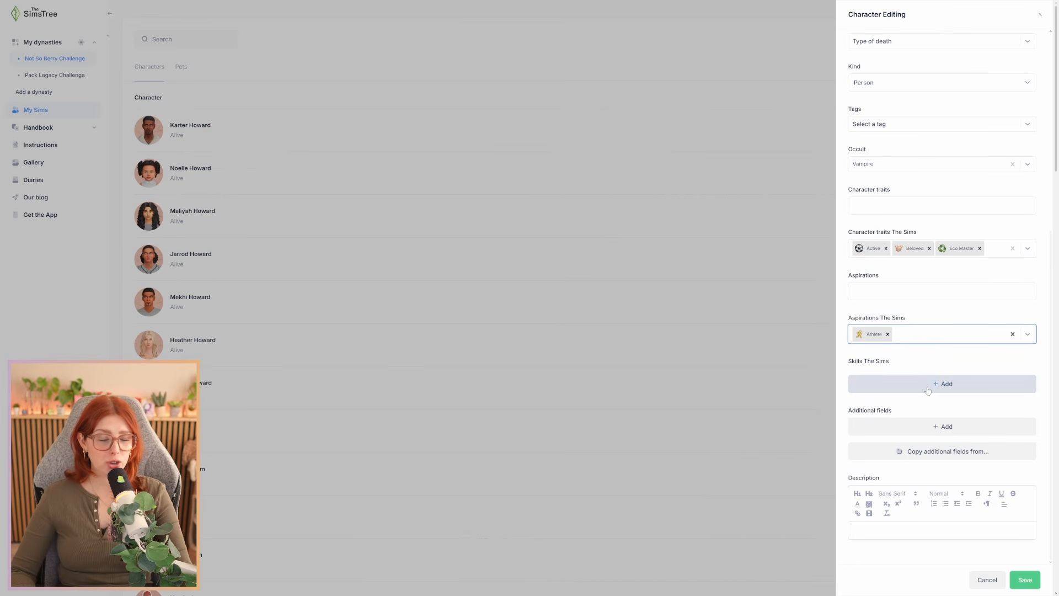
pyautogui.click(947, 385)
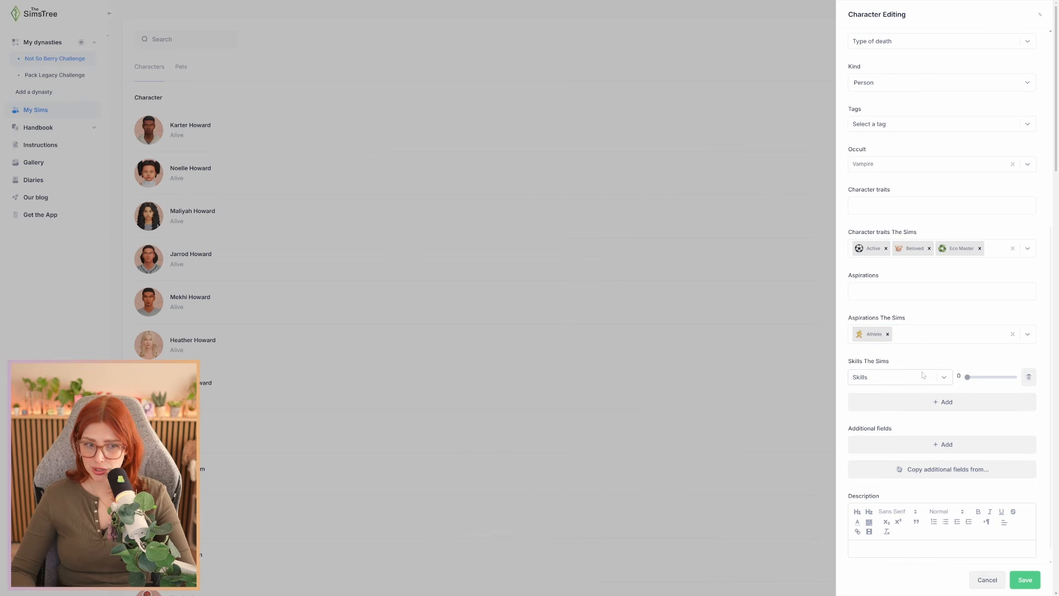
pyautogui.click(924, 377)
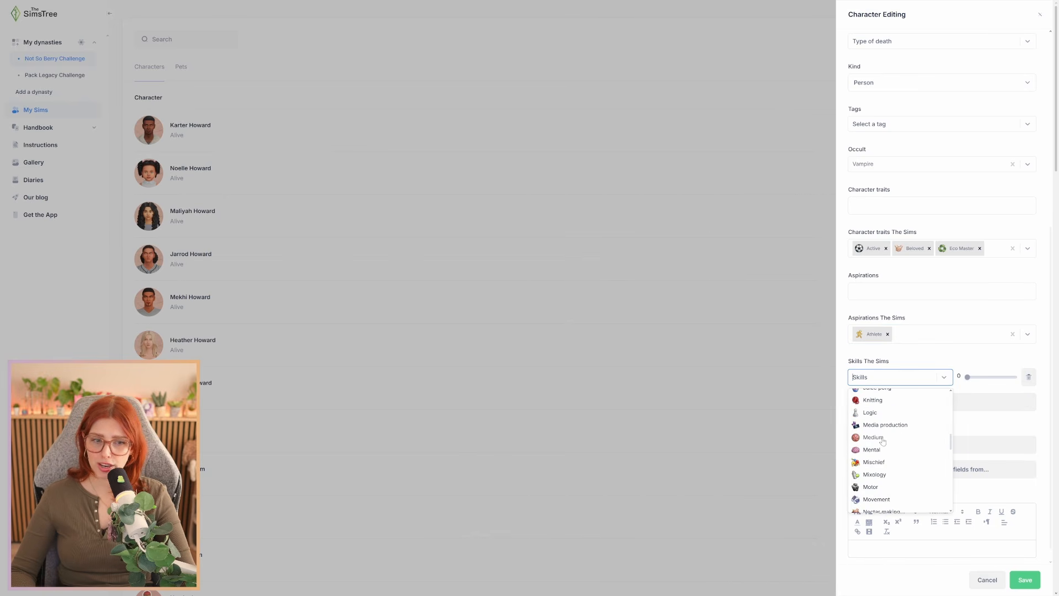
pyautogui.scroll(-3, 874, 460)
pyautogui.click(870, 495)
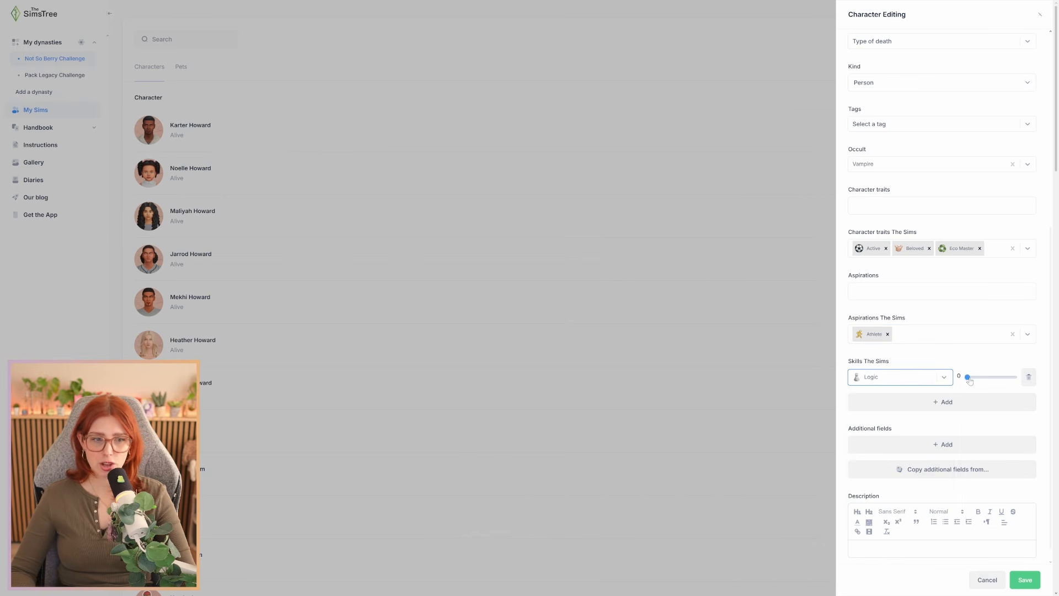
pyautogui.moveTo(968, 377); pyautogui.dragTo(991, 399)
pyautogui.click(944, 401)
pyautogui.click(899, 399)
pyautogui.click(874, 441)
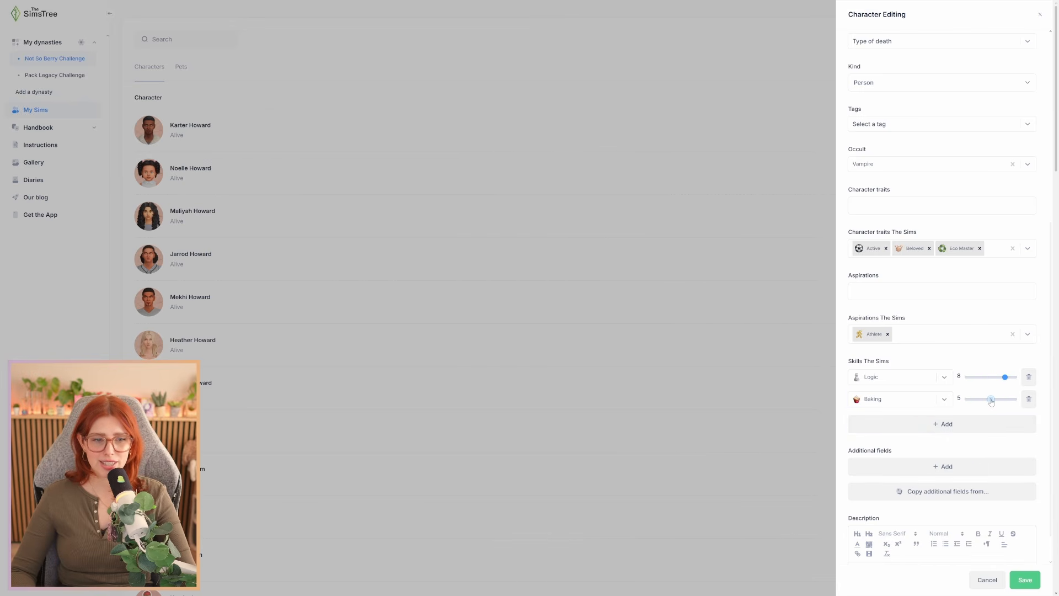
# Add the Charisma skill to the Sim and set its level to 10
pyautogui.click(941, 426)
pyautogui.click(937, 424)
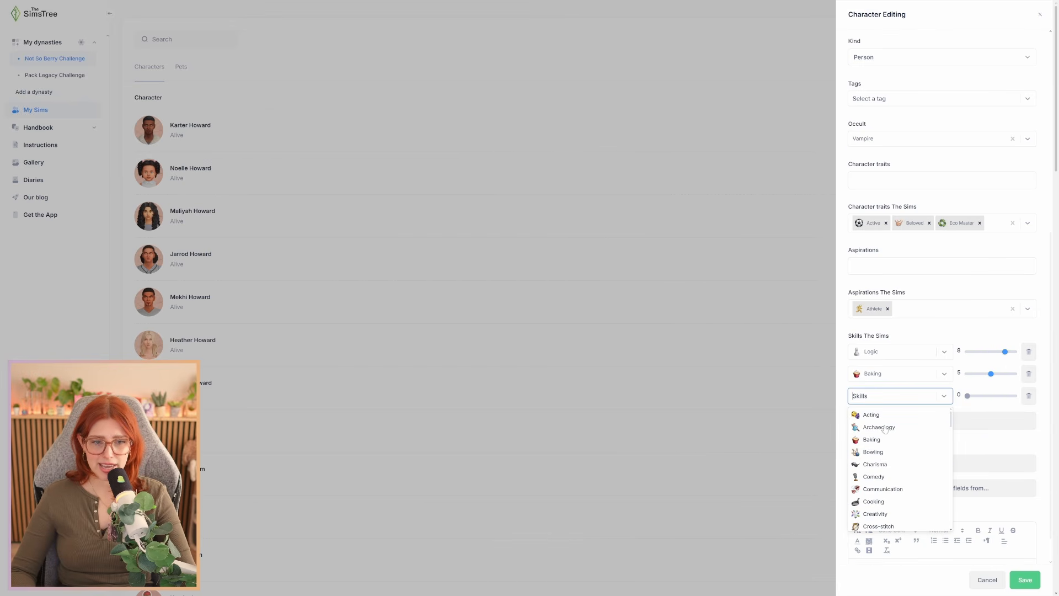
pyautogui.click(875, 464)
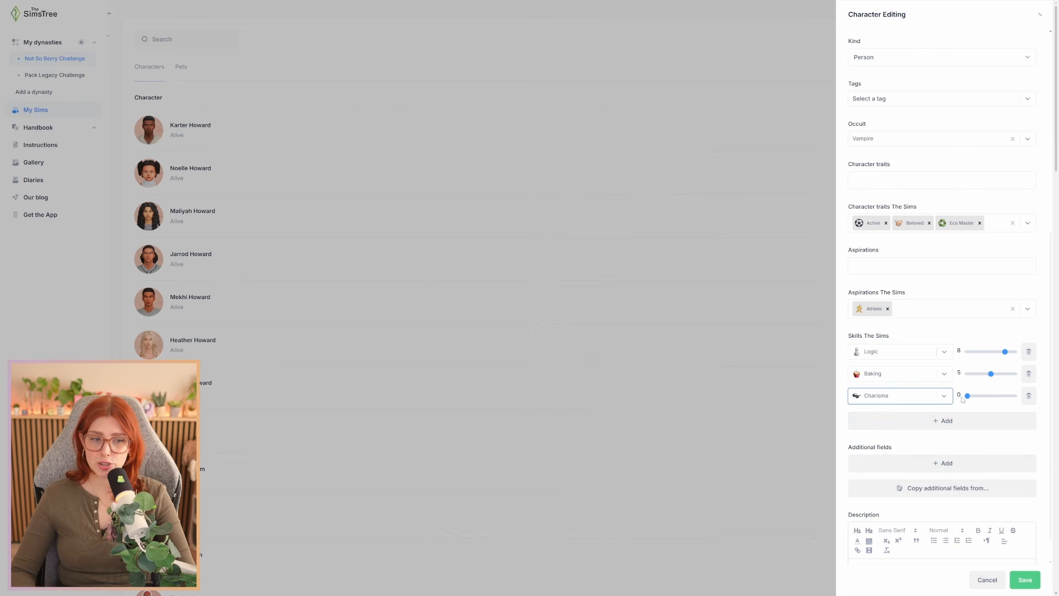
pyautogui.moveTo(968, 396); pyautogui.dragTo(1015, 395)
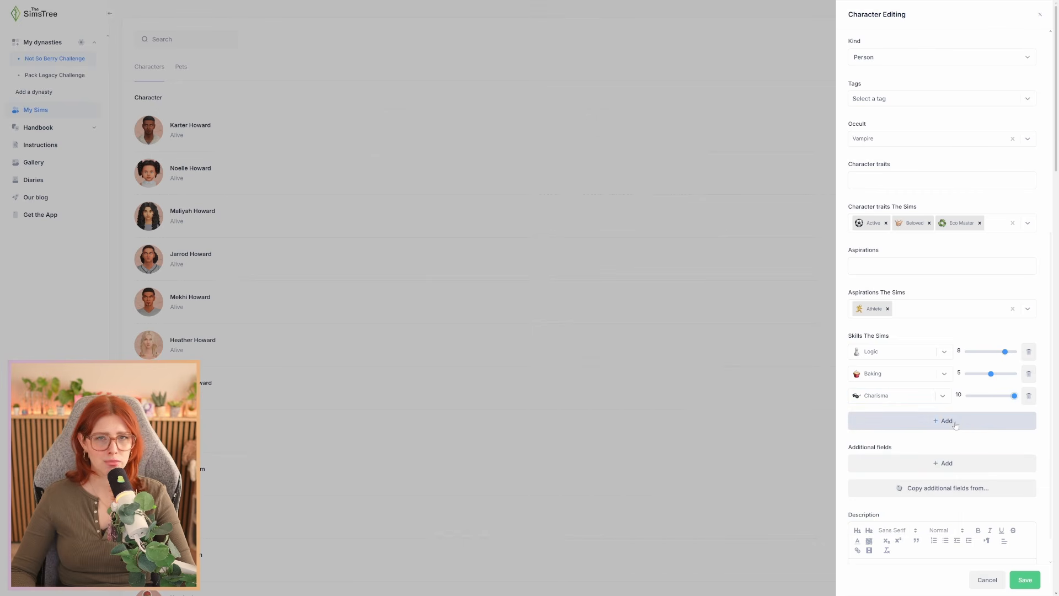
# Add the Parenting skill to the Sim and set its level to 5
pyautogui.click(937, 422)
pyautogui.click(936, 424)
pyautogui.scroll(-5, 932, 436)
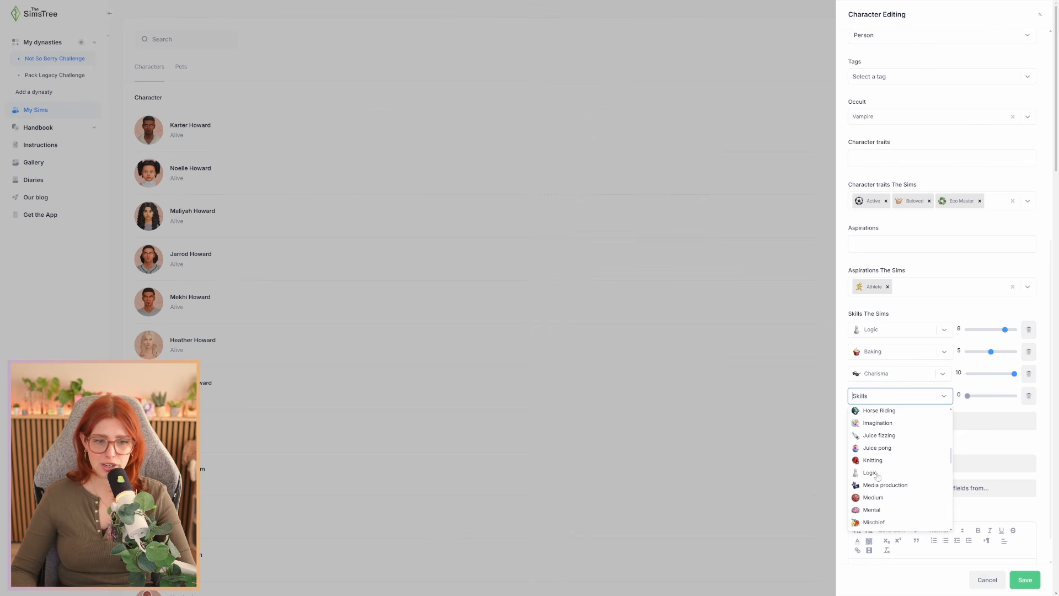
pyautogui.scroll(-3, 880, 475)
pyautogui.click(875, 431)
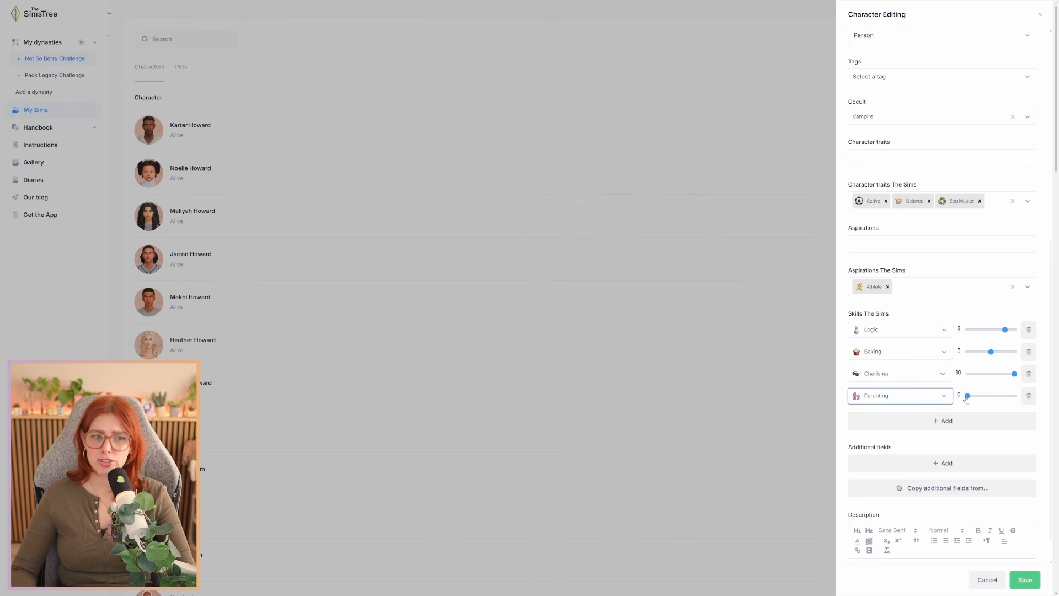
pyautogui.moveTo(966, 395); pyautogui.dragTo(991, 395)
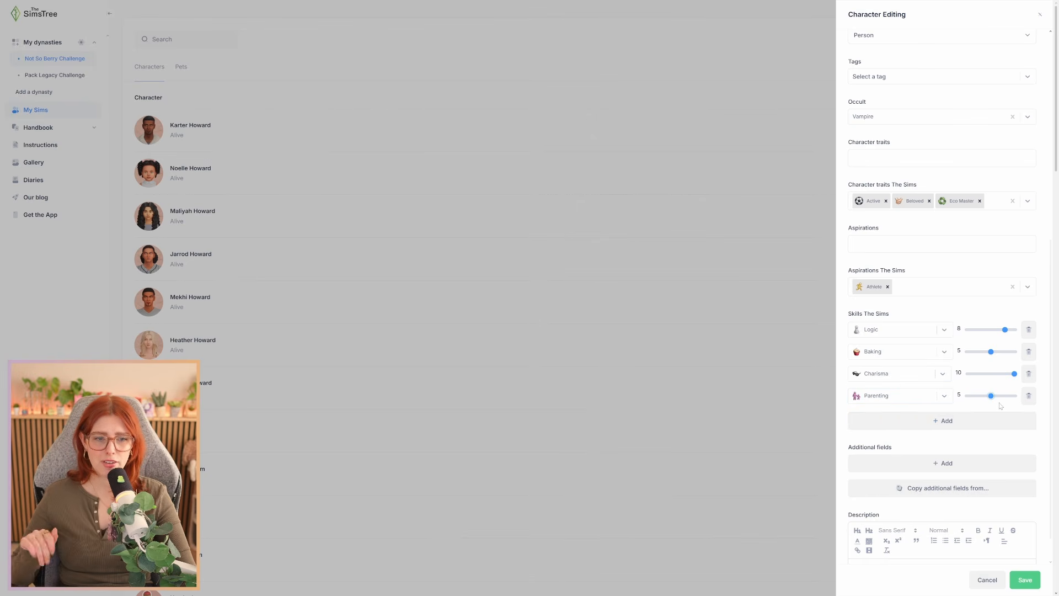
# Copy the additional fields from another existing Sim, finding that Sim by first name
pyautogui.scroll(-1, 971, 419)
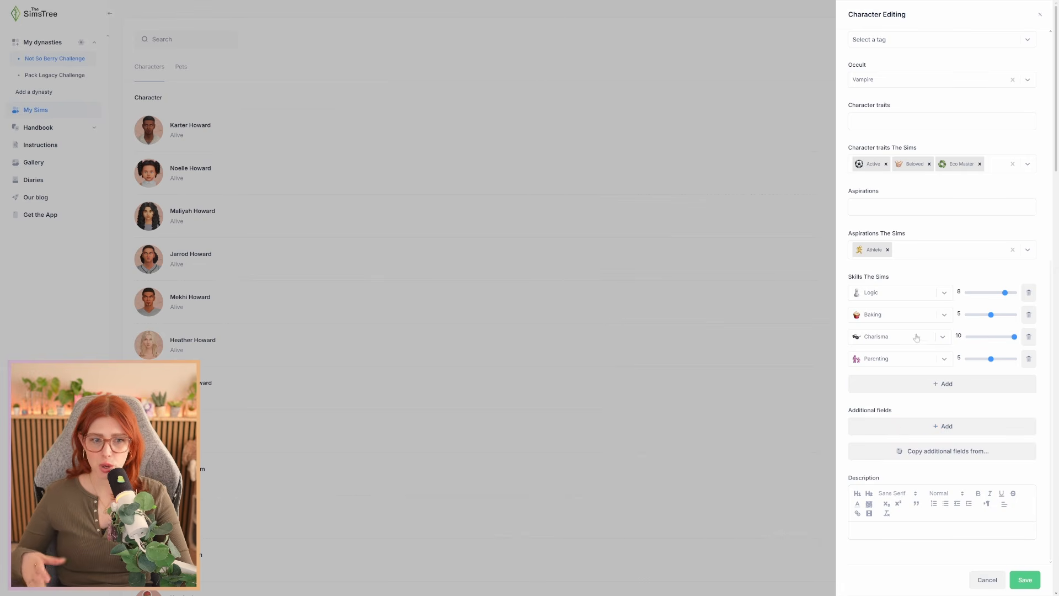
pyautogui.click(961, 458)
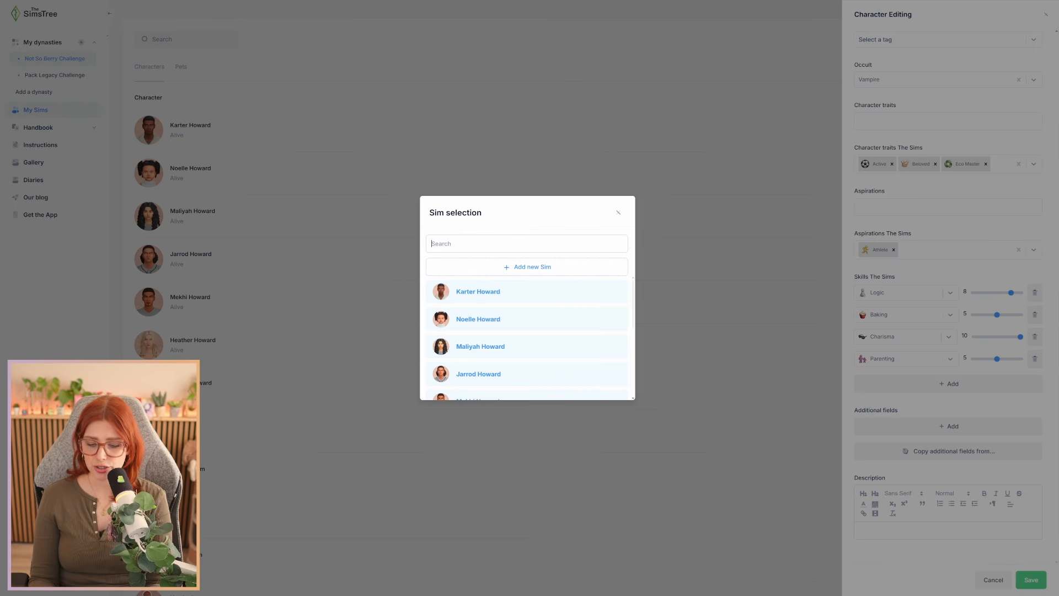
pyautogui.write('yule')
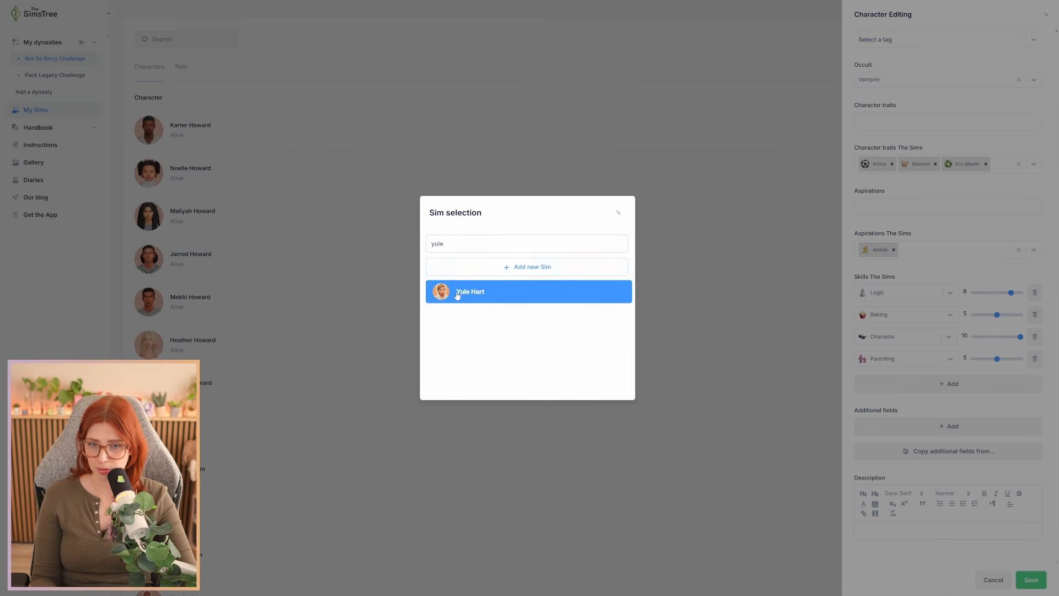
pyautogui.click(464, 291)
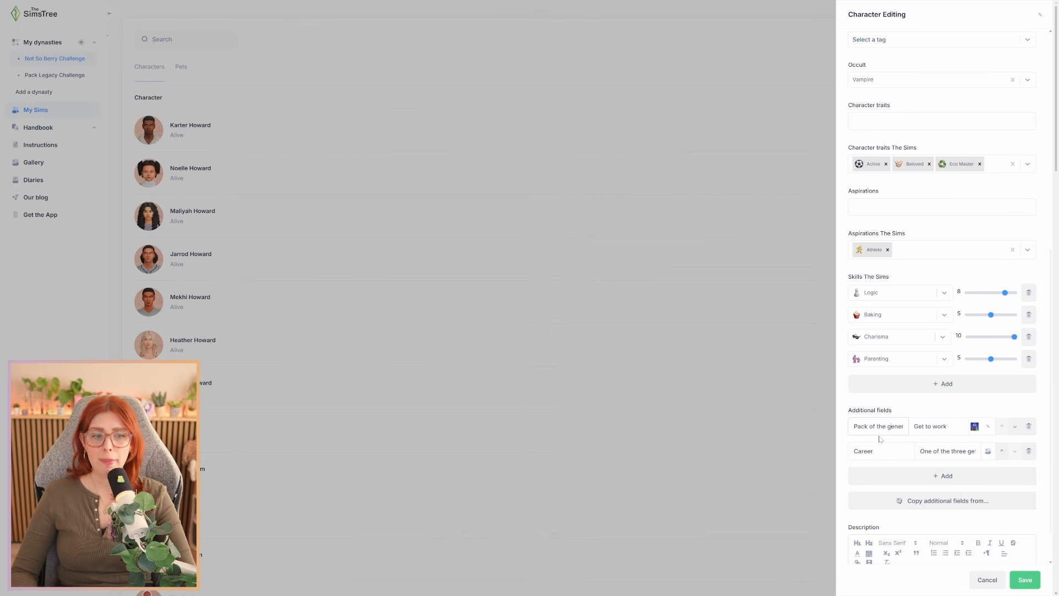
# Try moving the Career additional field above the Pack of the generation field, and restore the original order
pyautogui.click(942, 426)
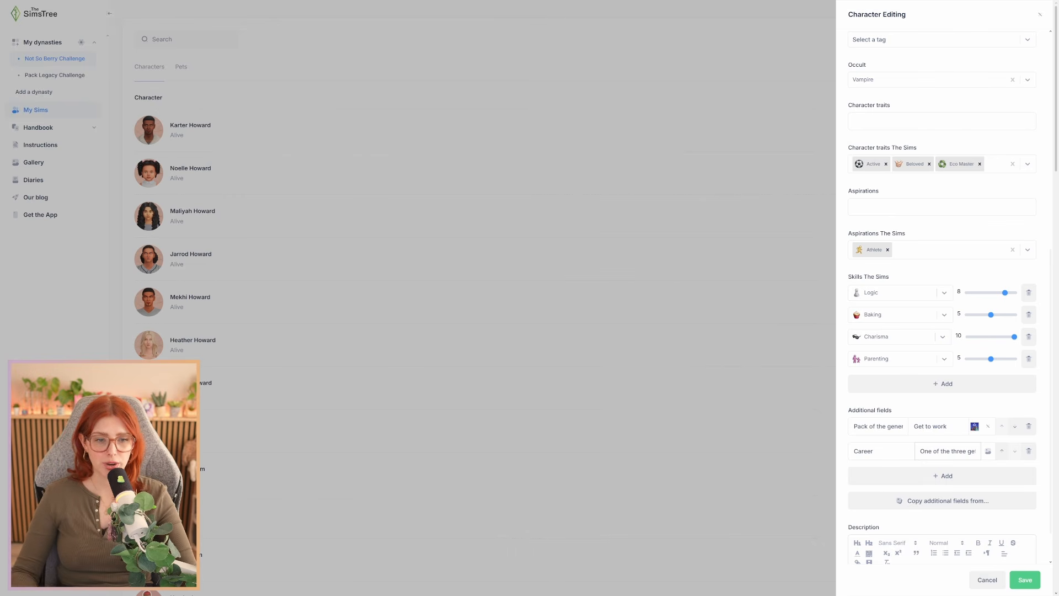
pyautogui.scroll(-1, 993, 417)
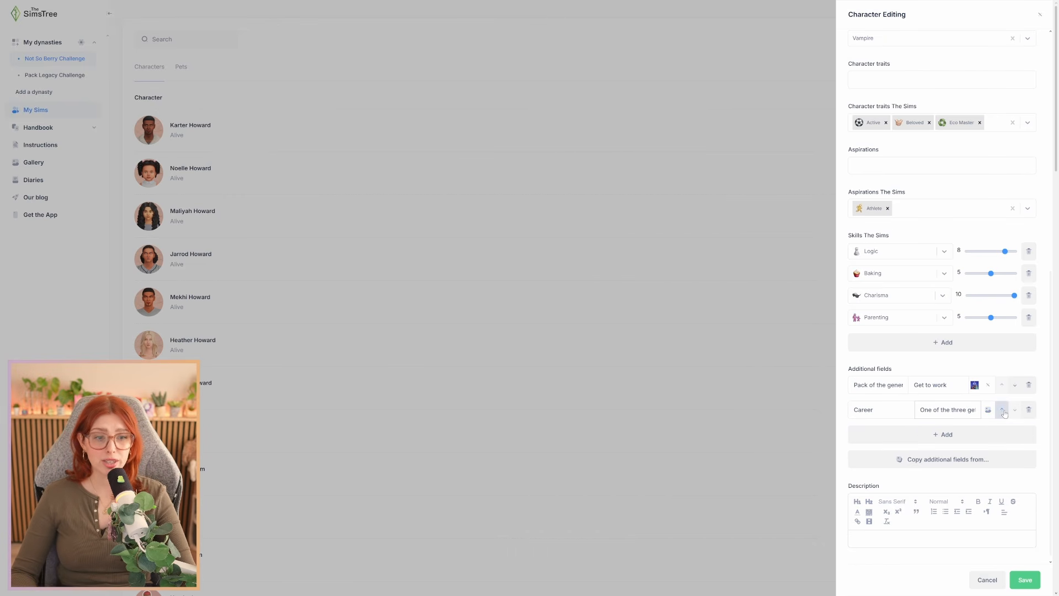
pyautogui.click(1002, 410)
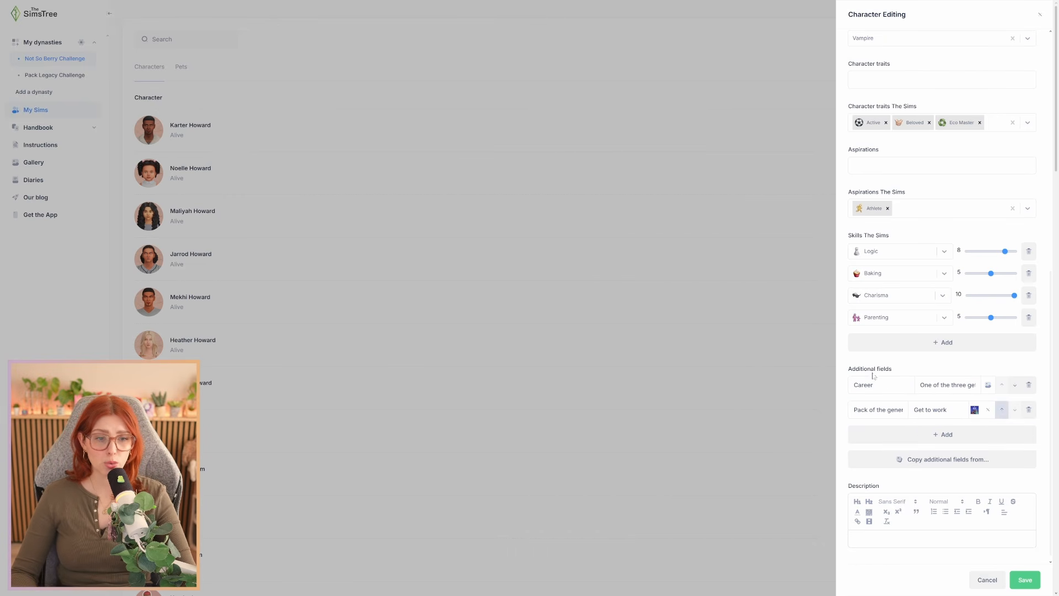
pyautogui.click(1015, 384)
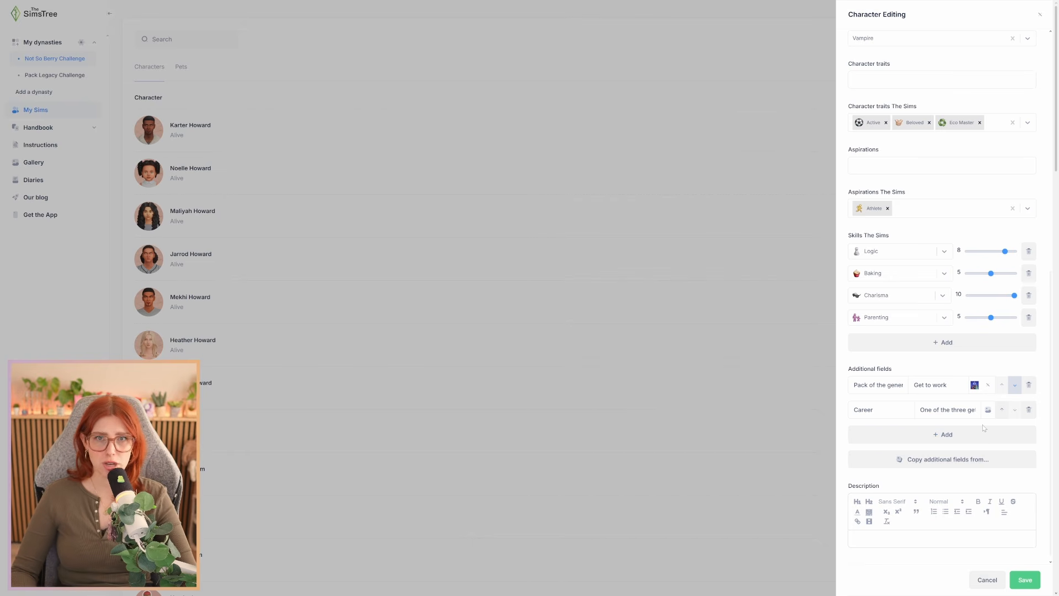
# Activate the empty Description field and save the Sim's edited details
pyautogui.scroll(-1, 984, 448)
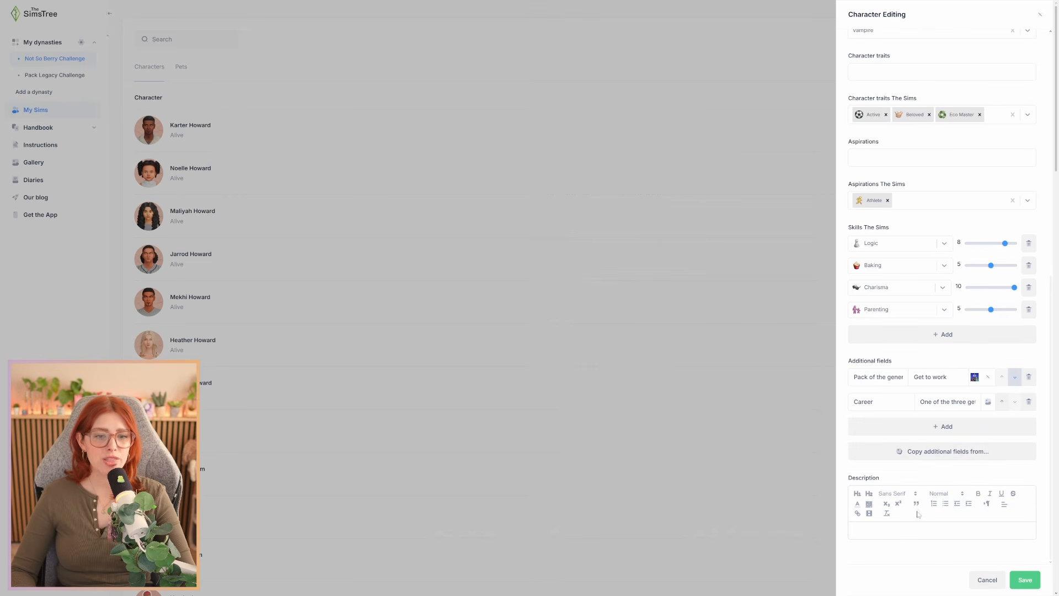
pyautogui.click(915, 531)
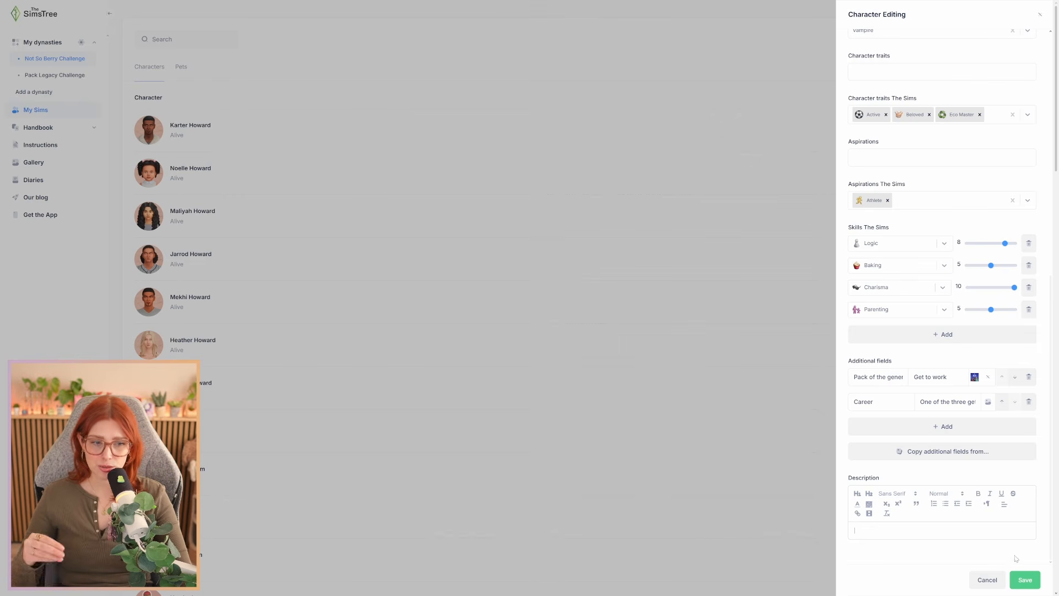
pyautogui.click(1023, 580)
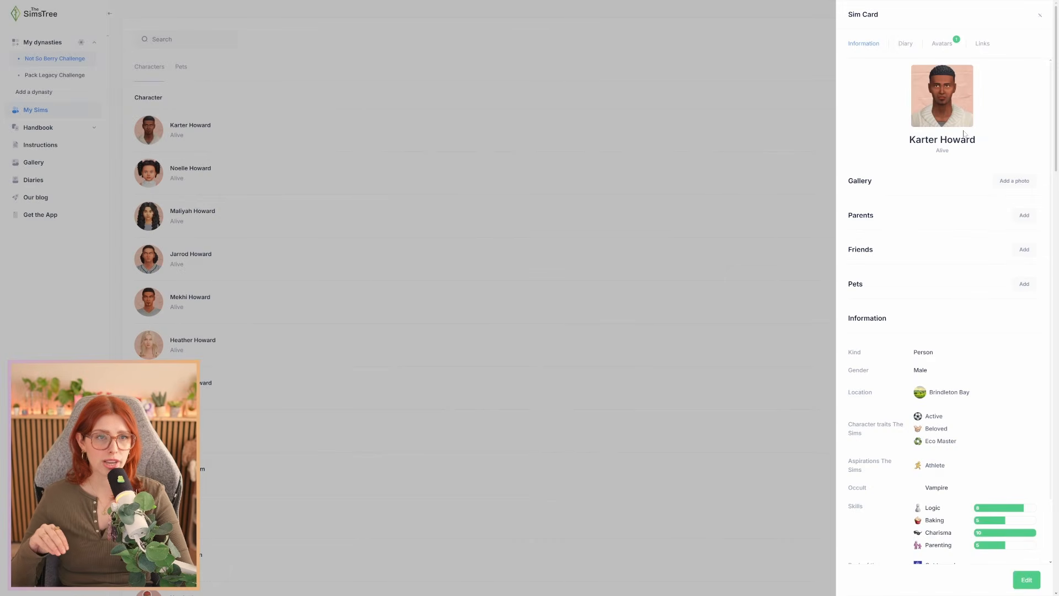
# Review the saved Sim Card's information, including its traits, aspiration, skills and copied additional fields
pyautogui.scroll(-1, 955, 192)
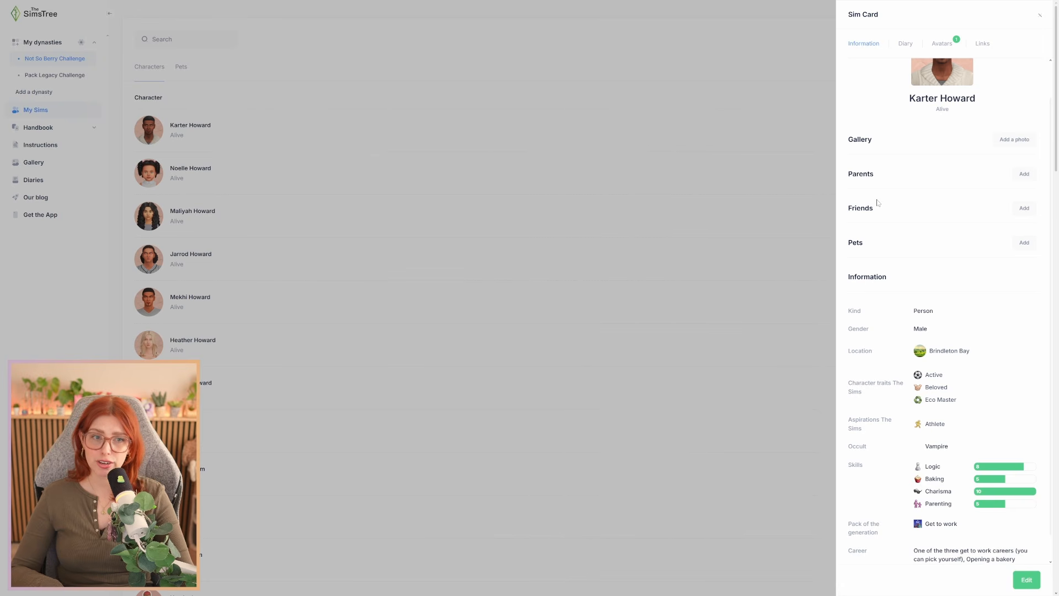
pyautogui.scroll(-3, 893, 245)
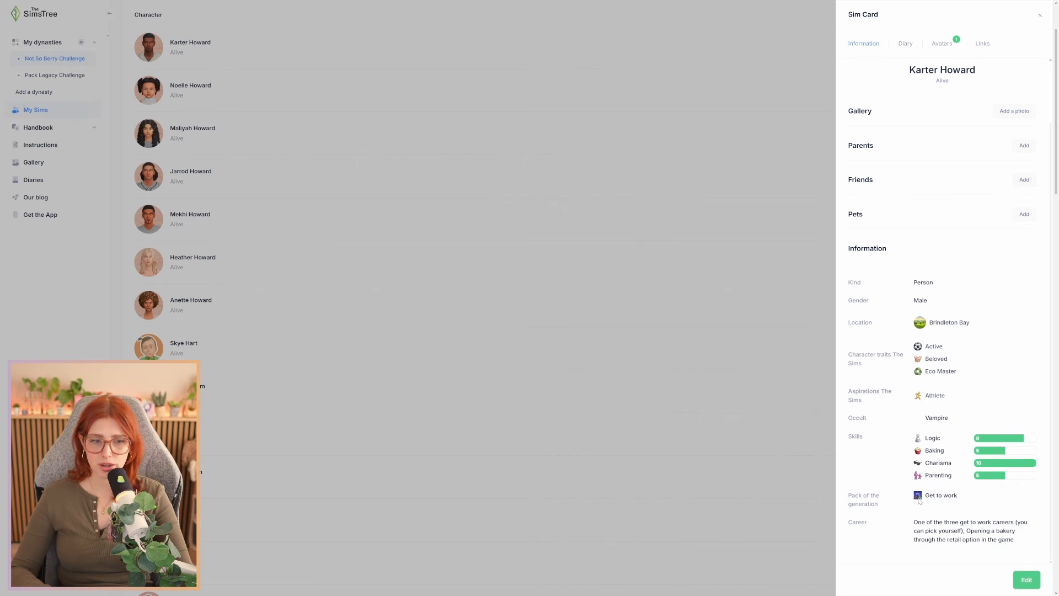
pyautogui.tripleClick(964, 531)
pyautogui.click(965, 531)
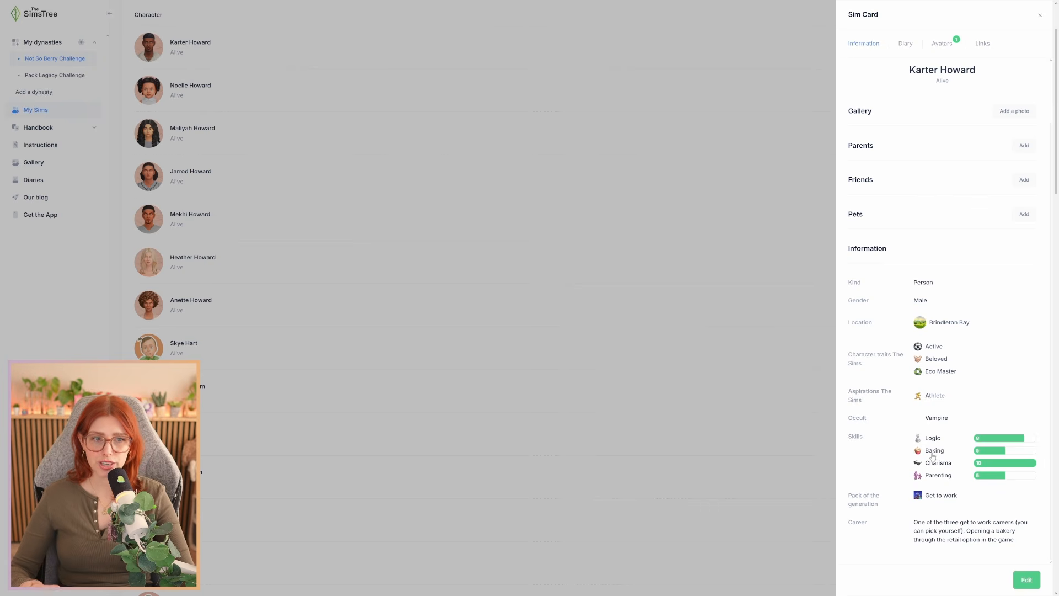
pyautogui.scroll(1, 974, 296)
pyautogui.scroll(2, 650, 296)
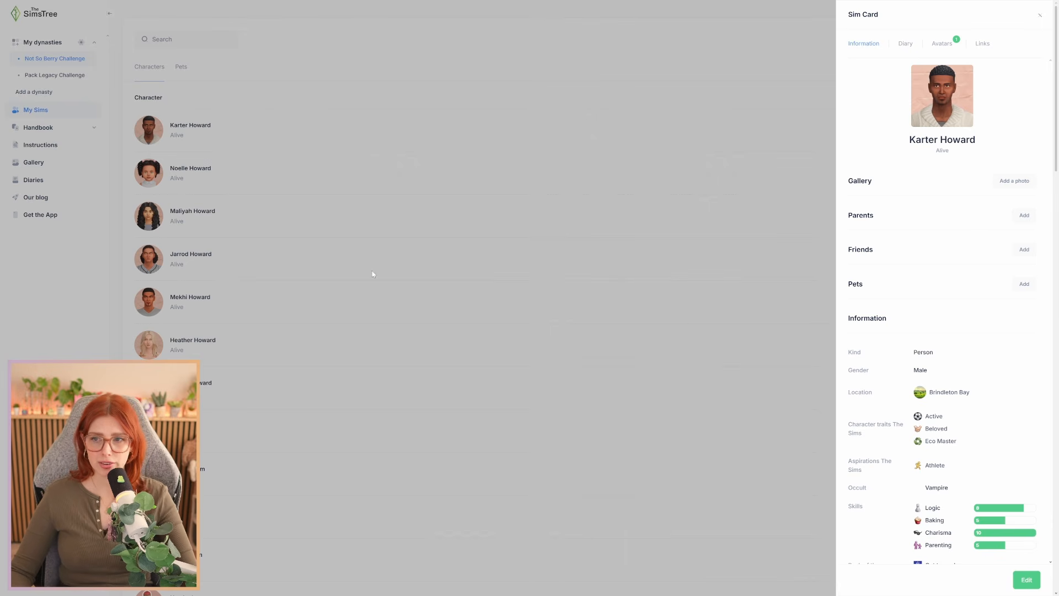
# Open another Sim's card to examine its Pets section, and close the card
pyautogui.click(238, 181)
pyautogui.click(206, 174)
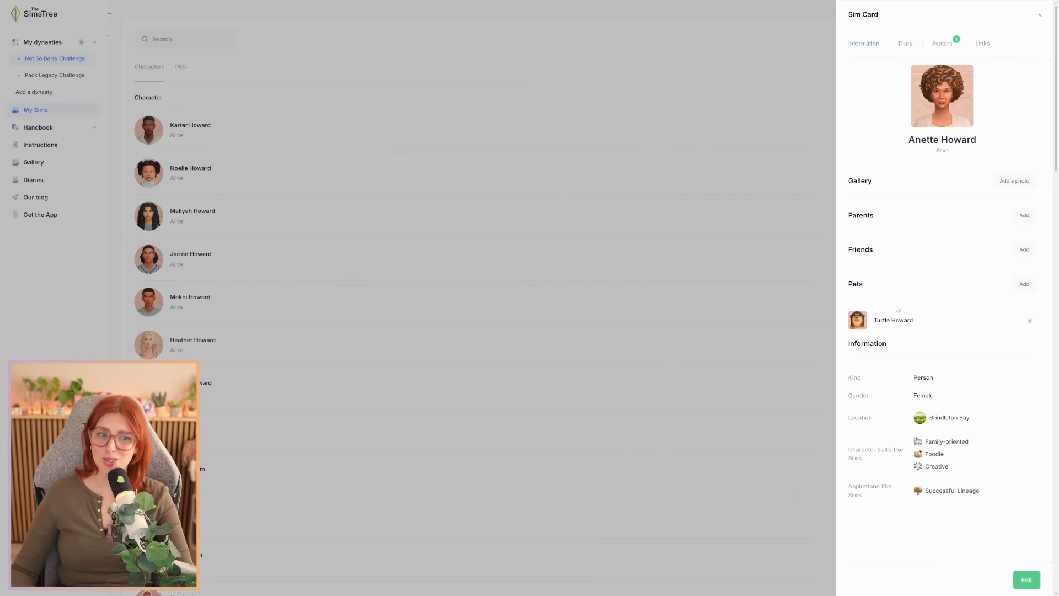
pyautogui.click(282, 74)
# Reopen the edited Sim's card and link the first pet in the pet selection to it
pyautogui.click(211, 129)
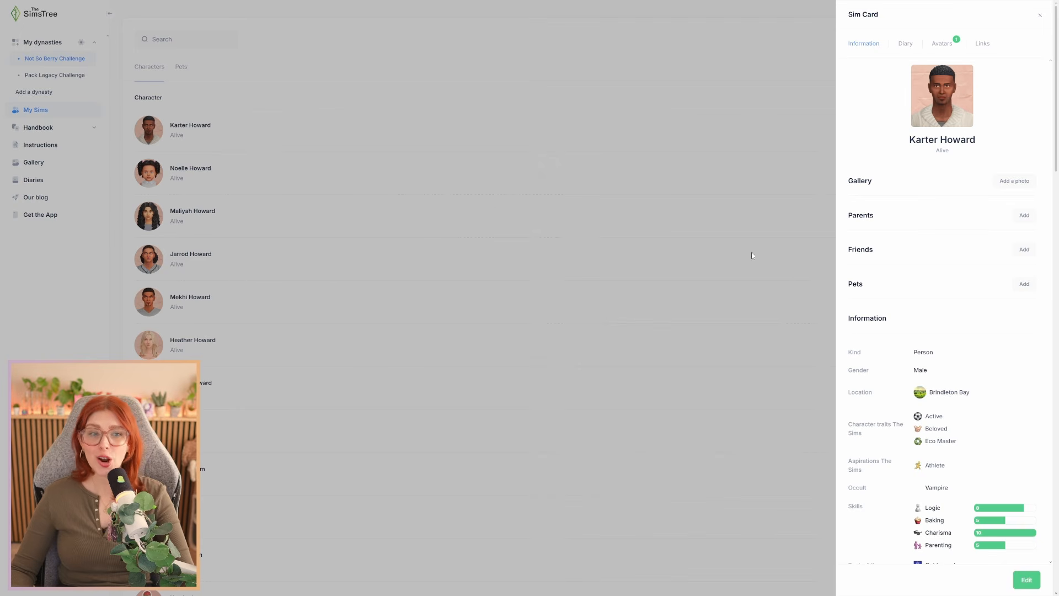
pyautogui.click(1024, 283)
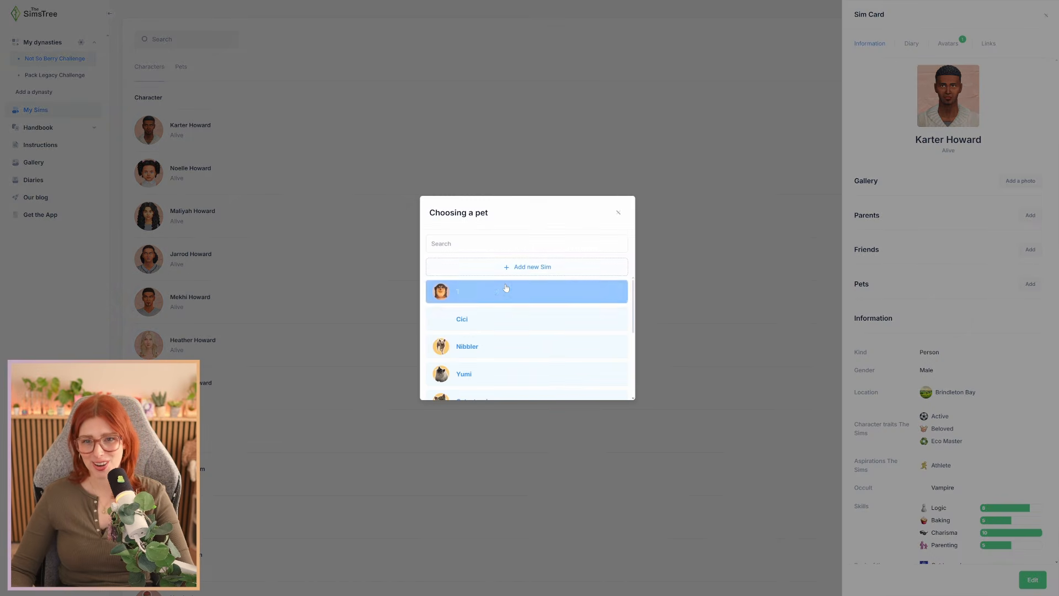
pyautogui.click(505, 288)
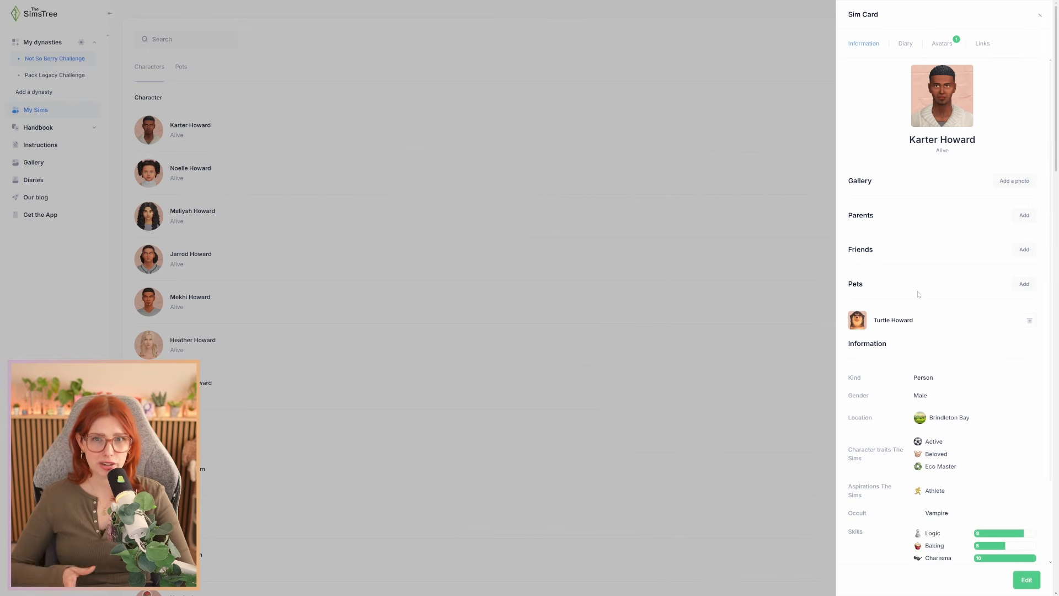
# Look at the Diary and Avatars sections of the Sim Card
pyautogui.moveTo(909, 43); pyautogui.dragTo(913, 43)
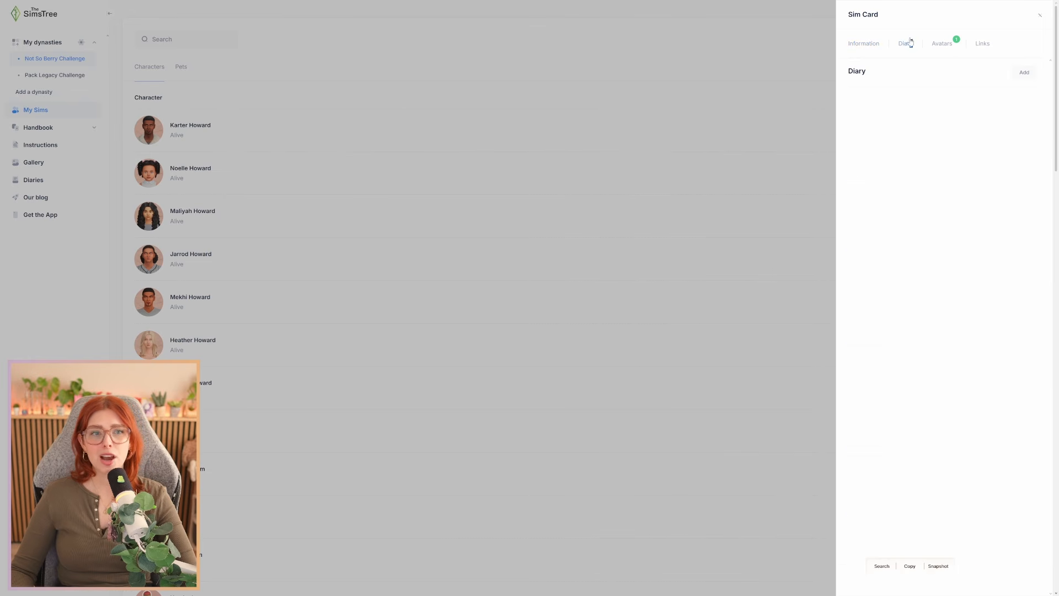
pyautogui.click(944, 125)
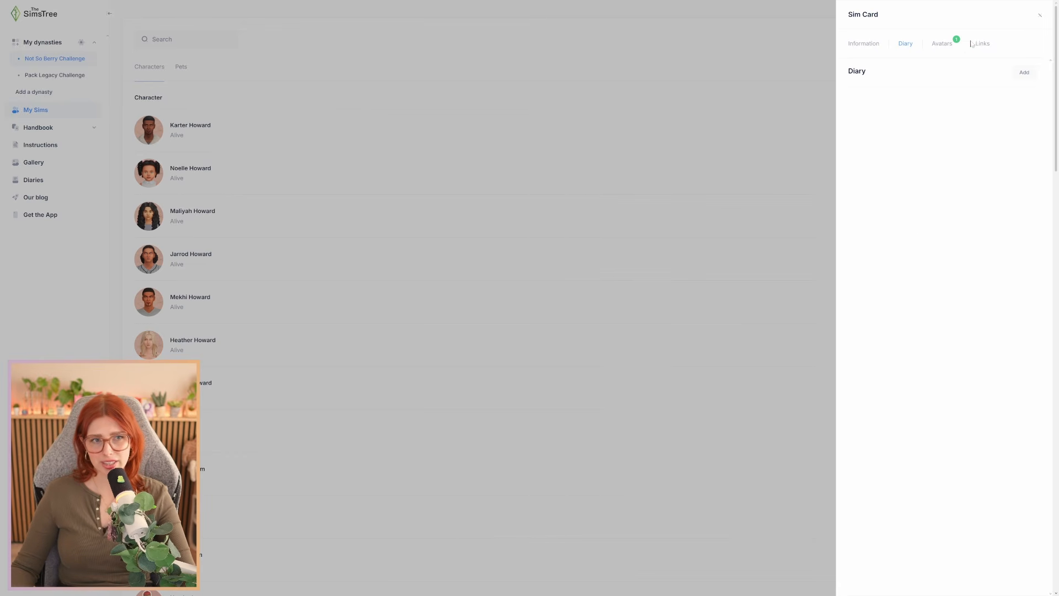
pyautogui.click(939, 44)
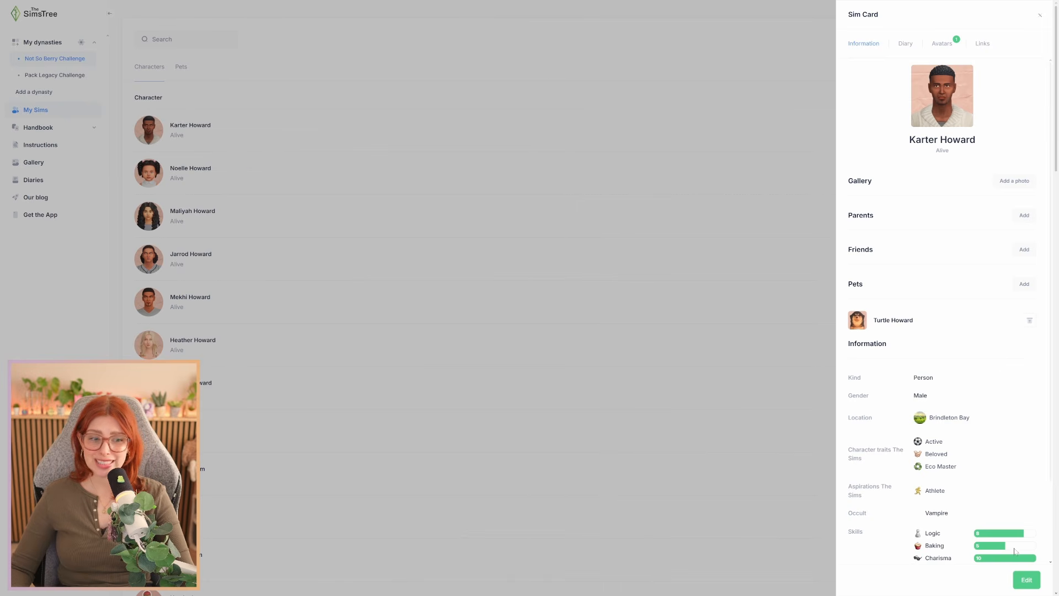
# Open the Sim for editing to examine the photo options, and save without changing any field
pyautogui.click(1026, 580)
pyautogui.scroll(6, 916, 102)
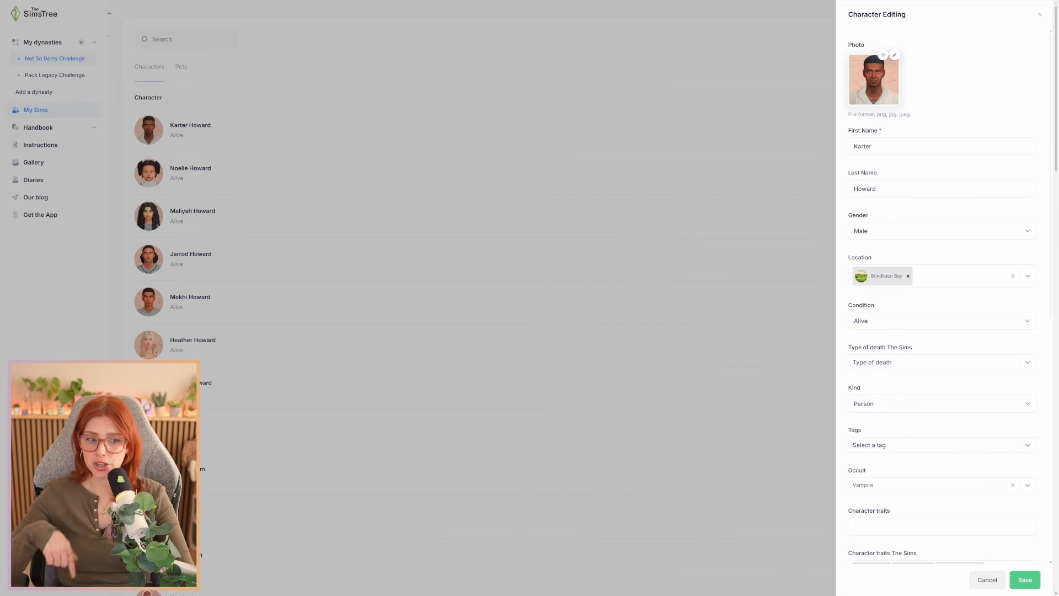
pyautogui.click(1025, 579)
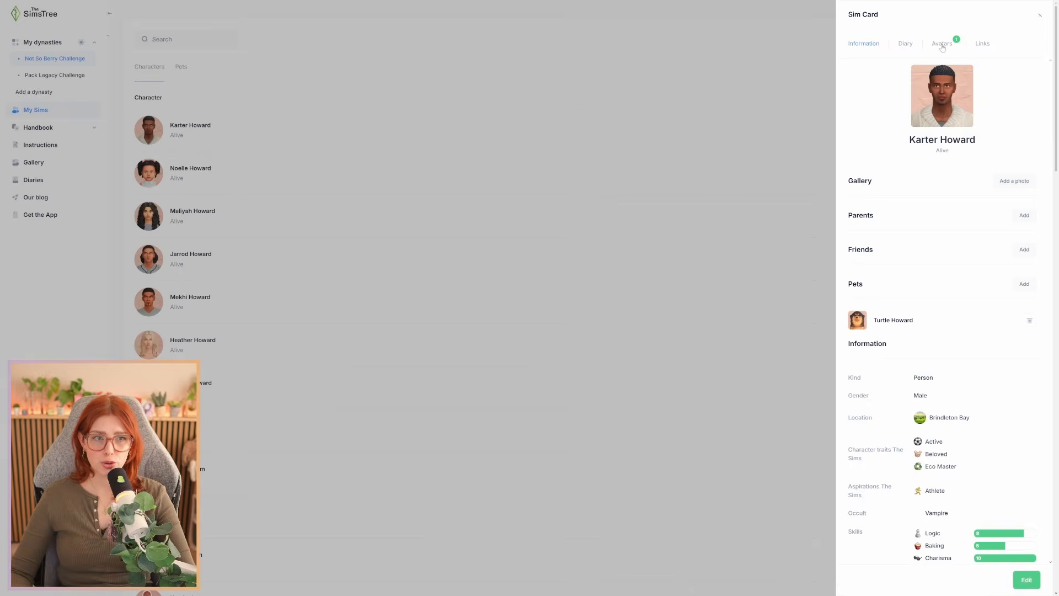
# Look at the Avatars and Links sections of the Sim Card, return to its Information section, and close the card
pyautogui.click(944, 44)
pyautogui.moveTo(856, 80)
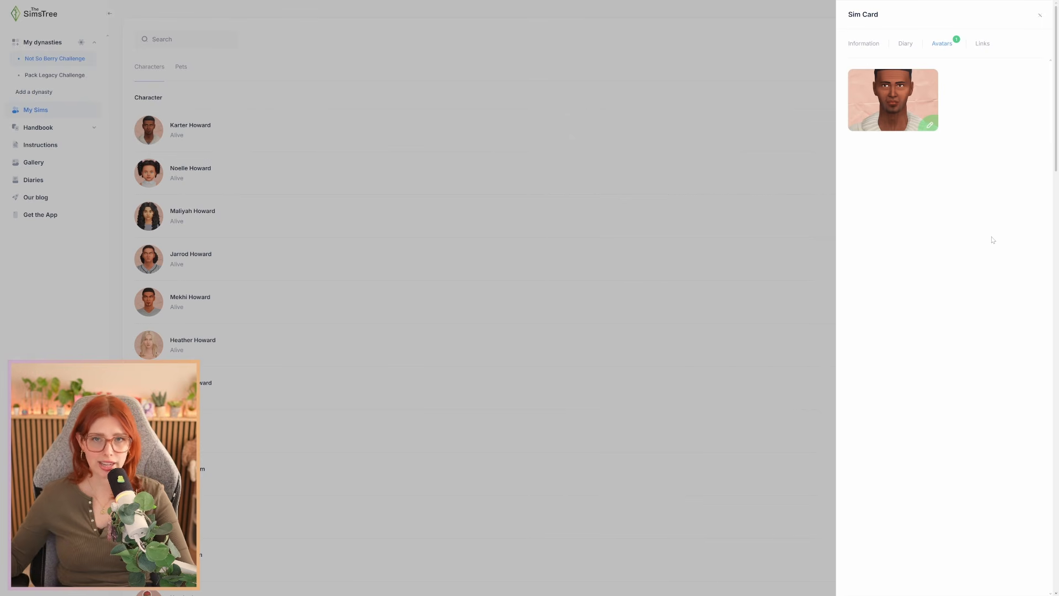
pyautogui.click(984, 46)
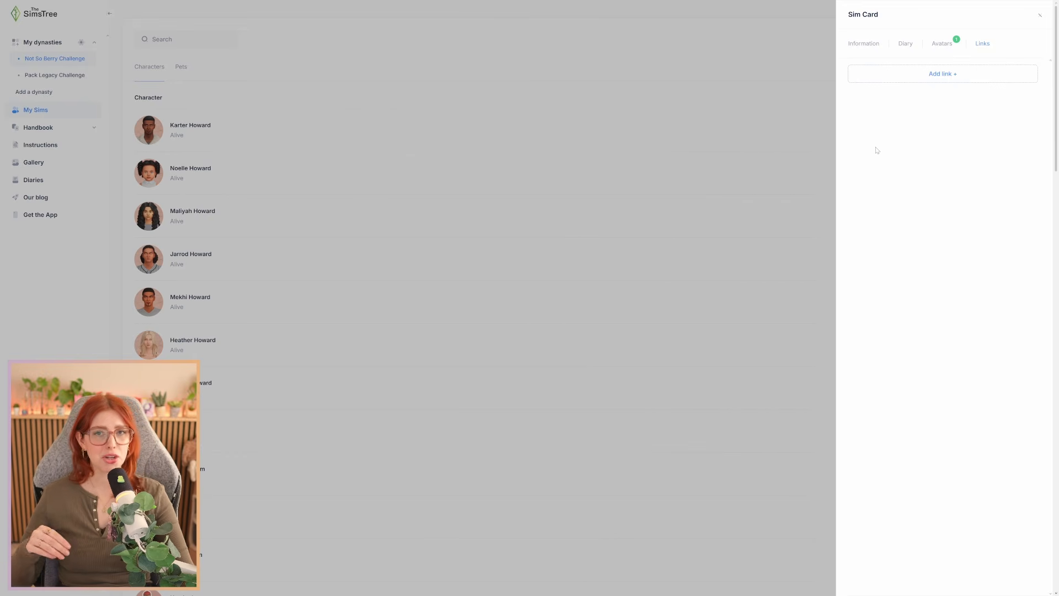
pyautogui.click(864, 43)
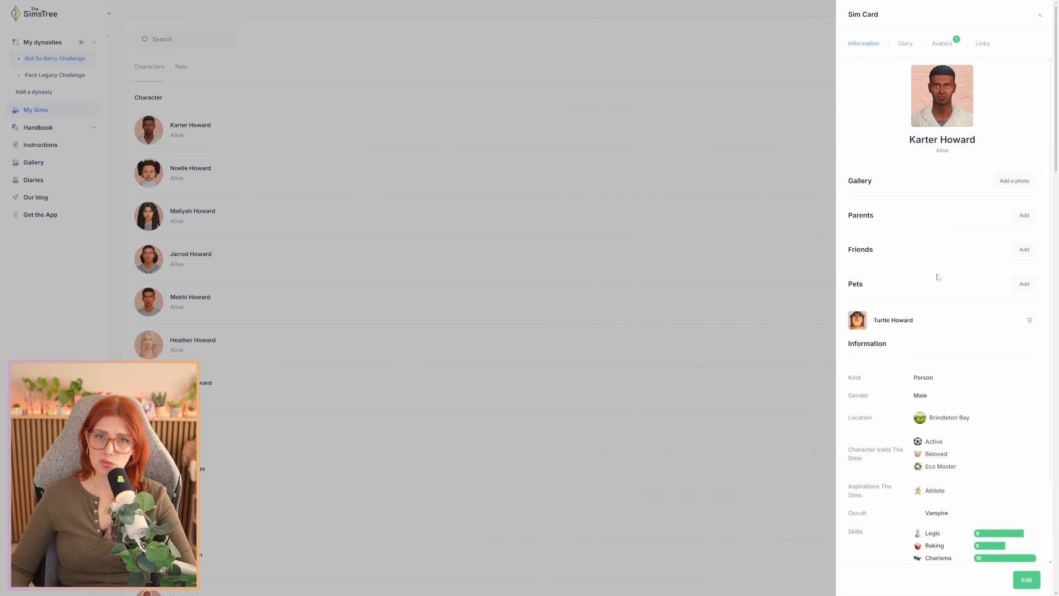
pyautogui.click(705, 79)
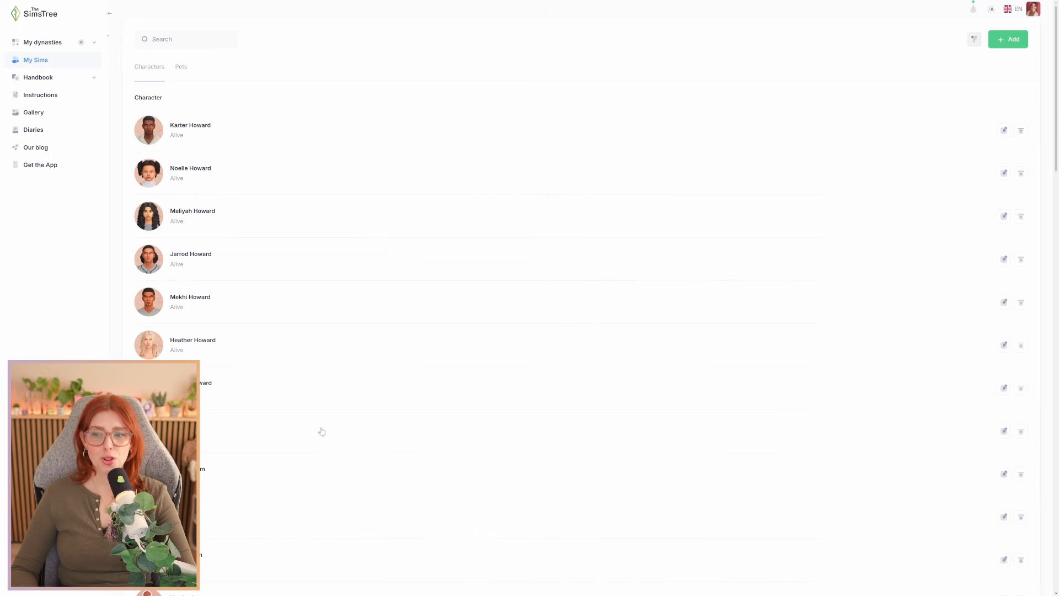
# Start creating a new dynasty and add 1.png as its photo without altering the crop
pyautogui.click(45, 43)
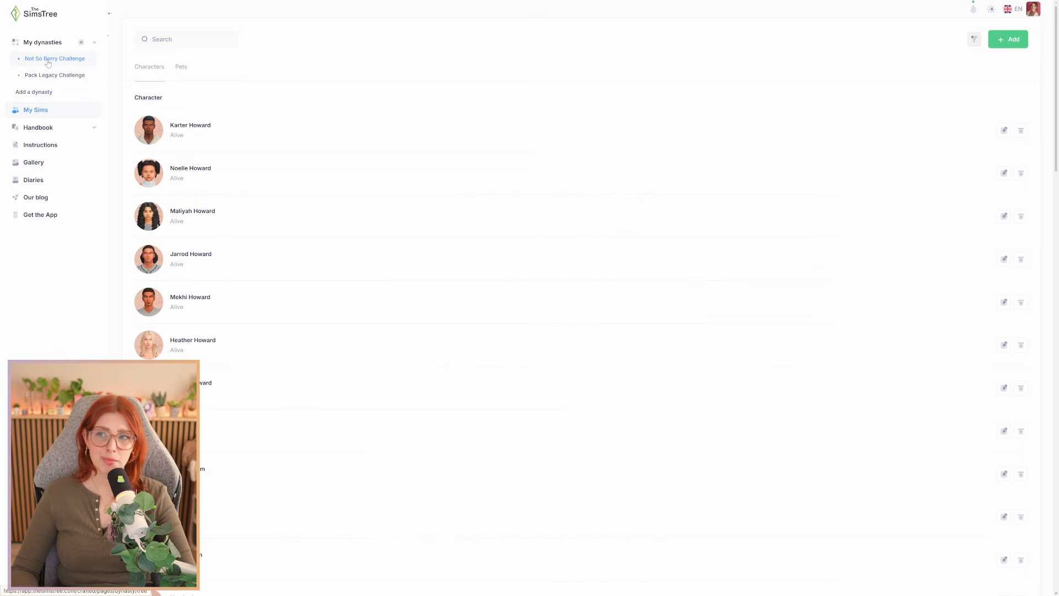
pyautogui.click(34, 93)
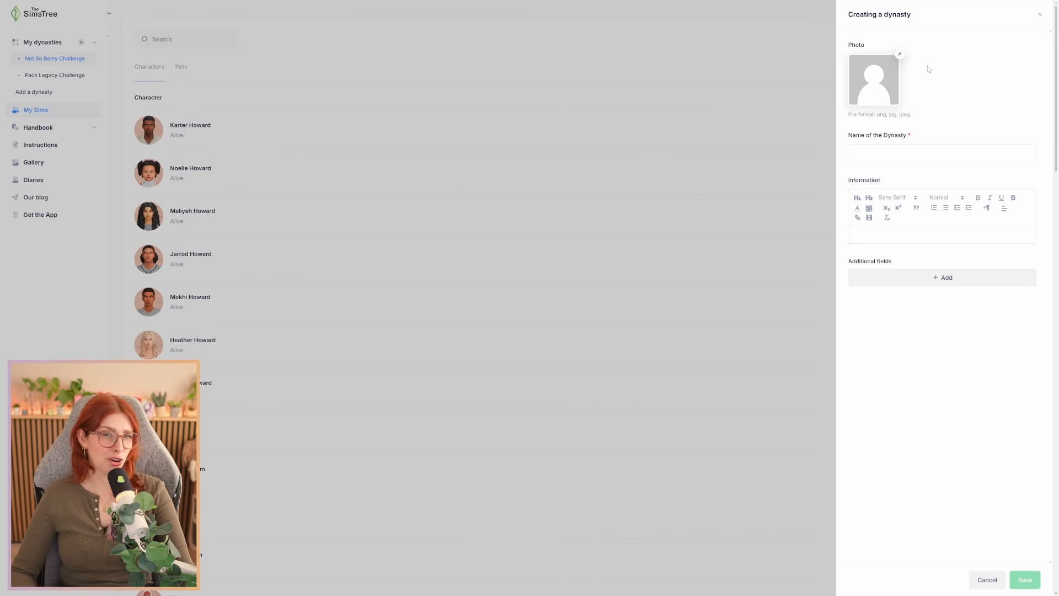
pyautogui.click(900, 54)
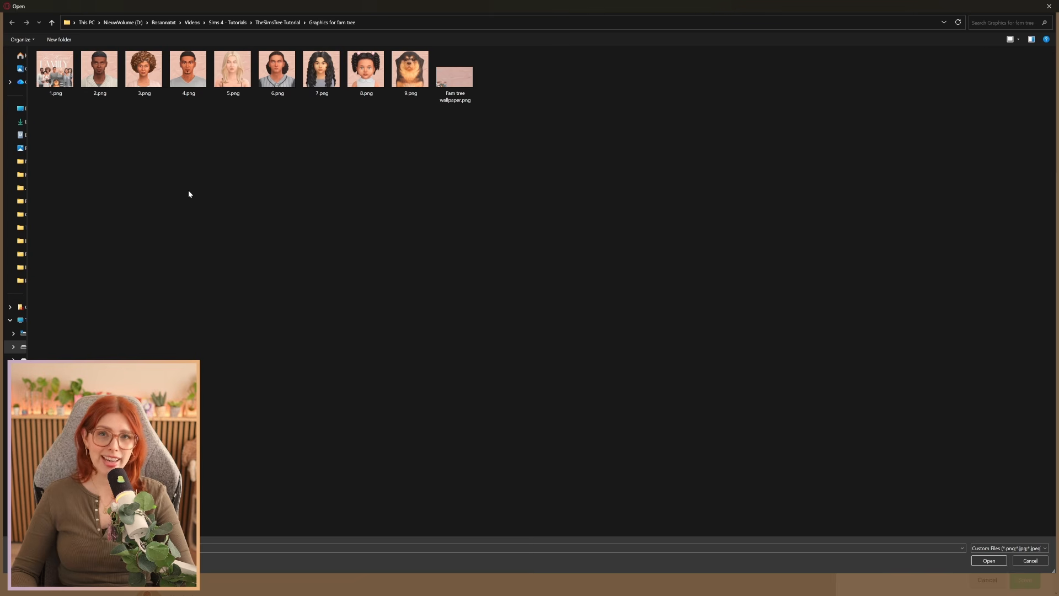
pyautogui.click(54, 74)
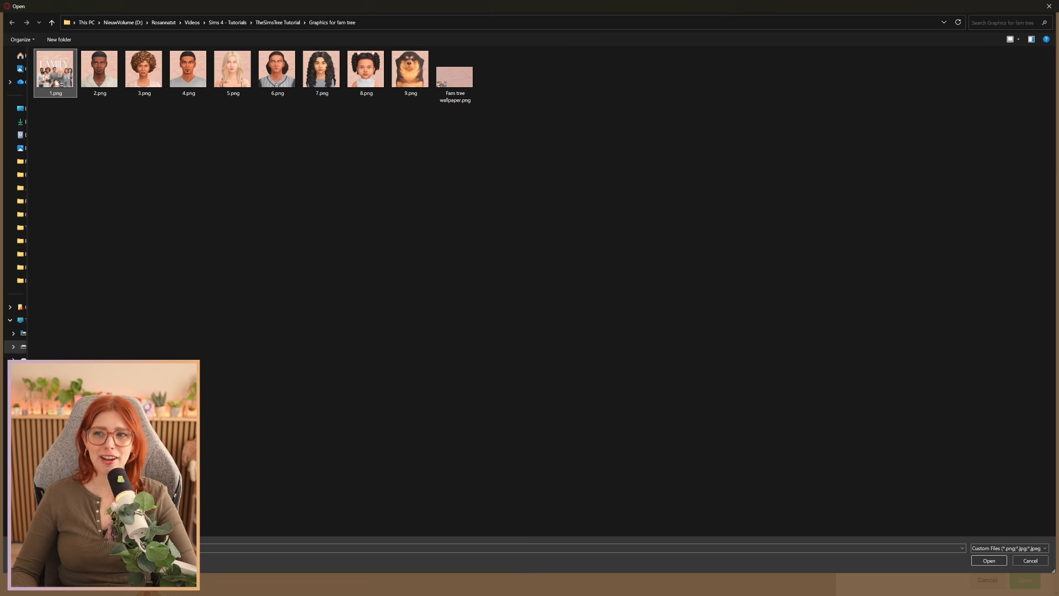
pyautogui.doubleClick(54, 74)
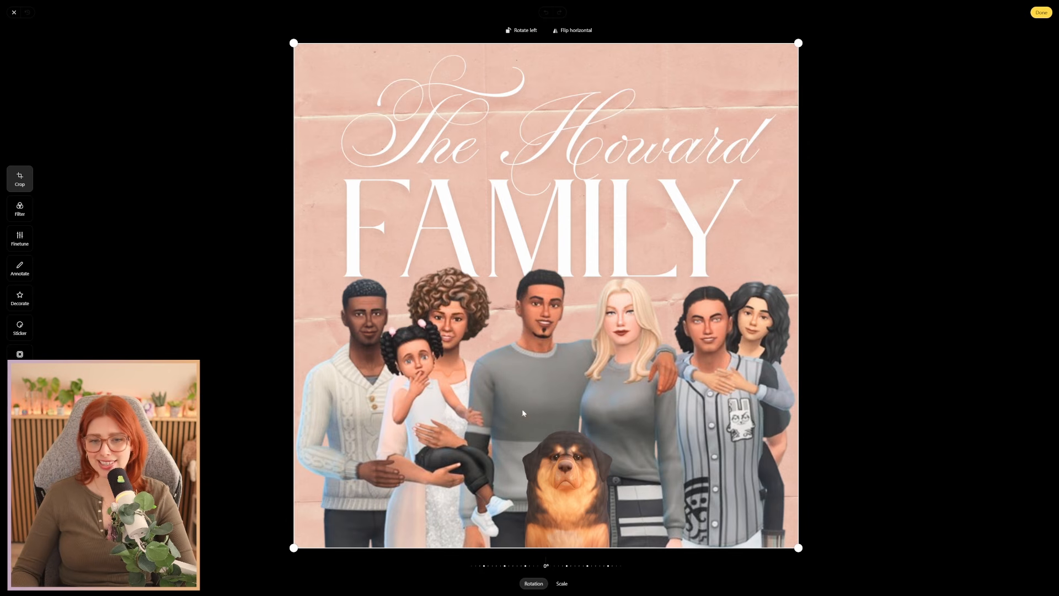
pyautogui.click(1040, 13)
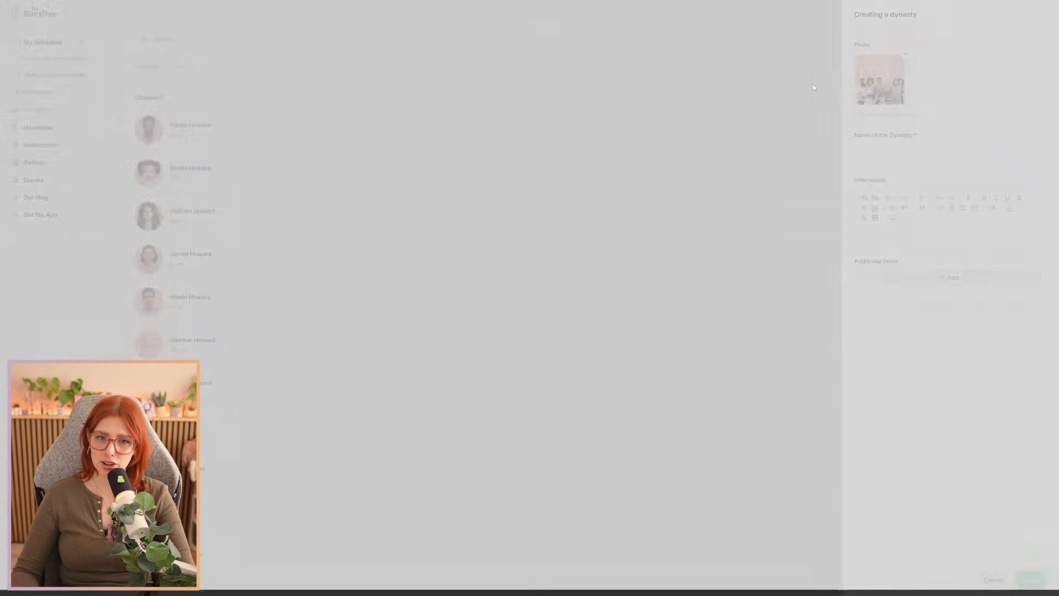
# Name the new dynasty "Howard Dynasty"
pyautogui.click(897, 154)
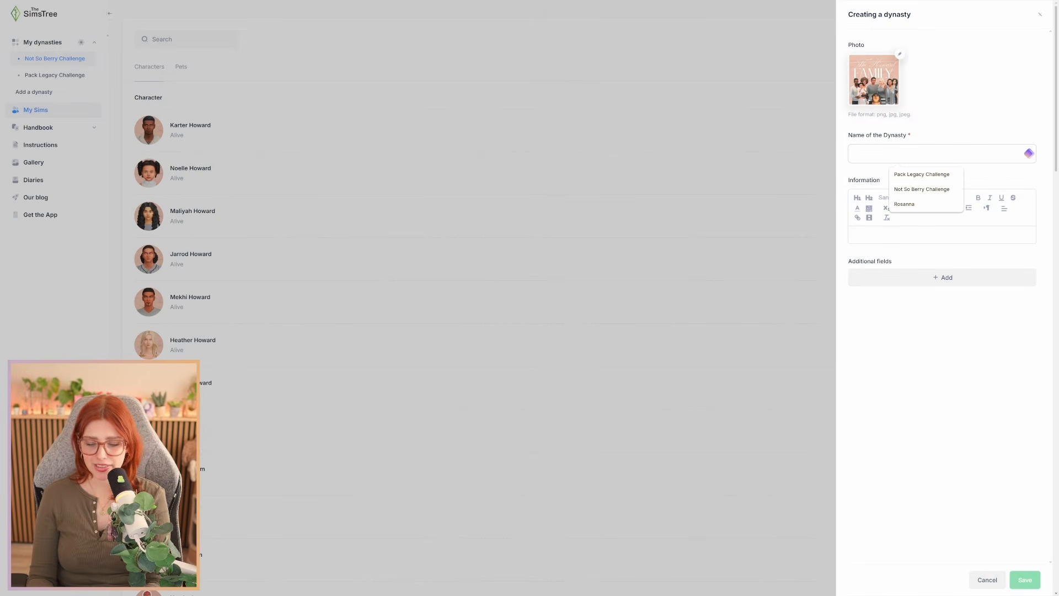
pyautogui.write('Hower')
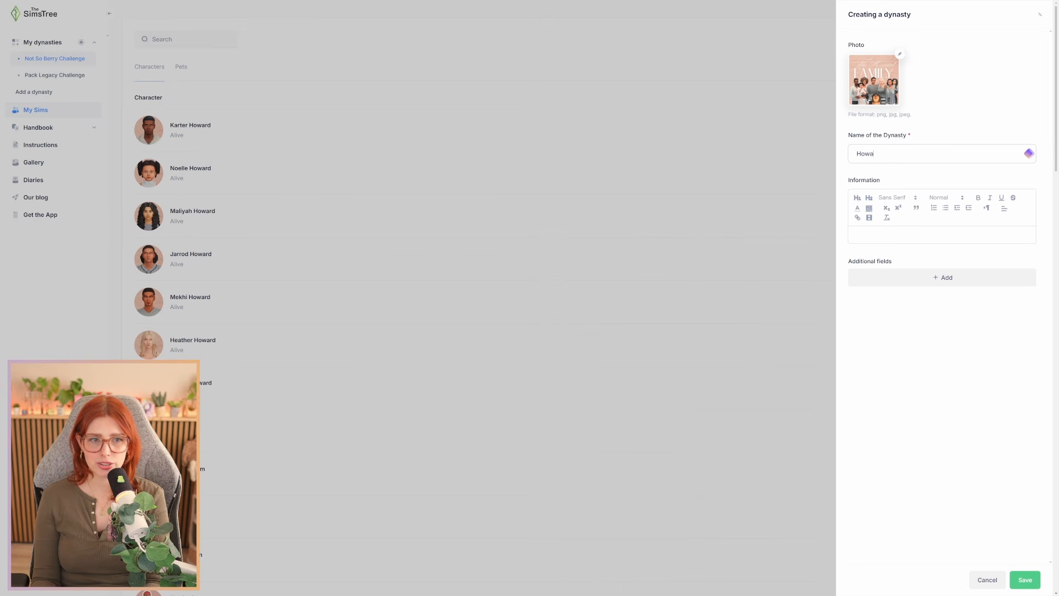
pyautogui.write('rd Dynasty')
# Begin the Information with "The Howard Family is the one and only family I am using for my YouTube Channel to teach people how to use TheSimsTree."
pyautogui.click(978, 119)
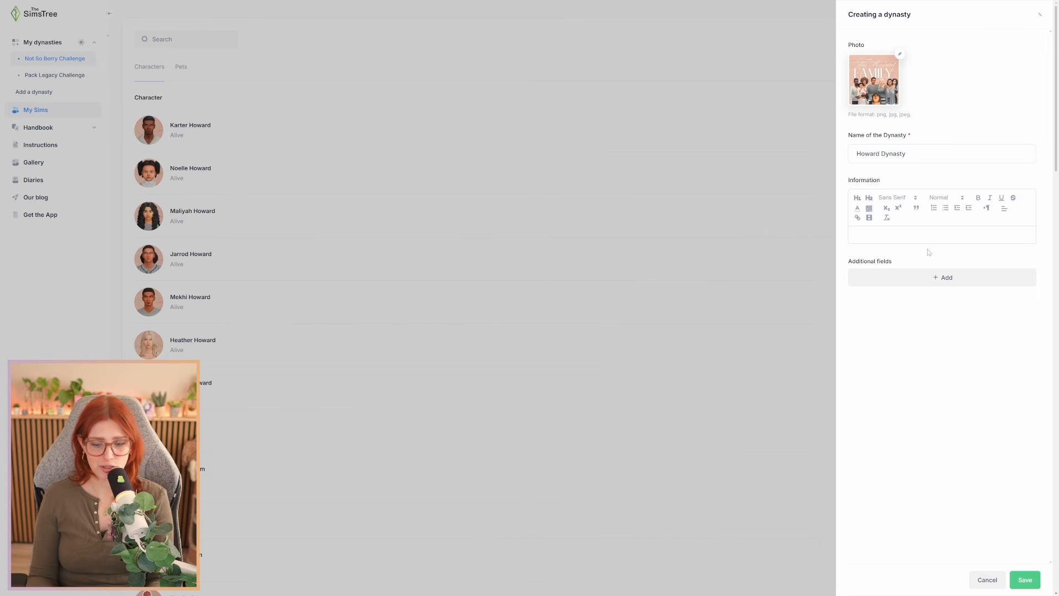
pyautogui.write('Howard ')
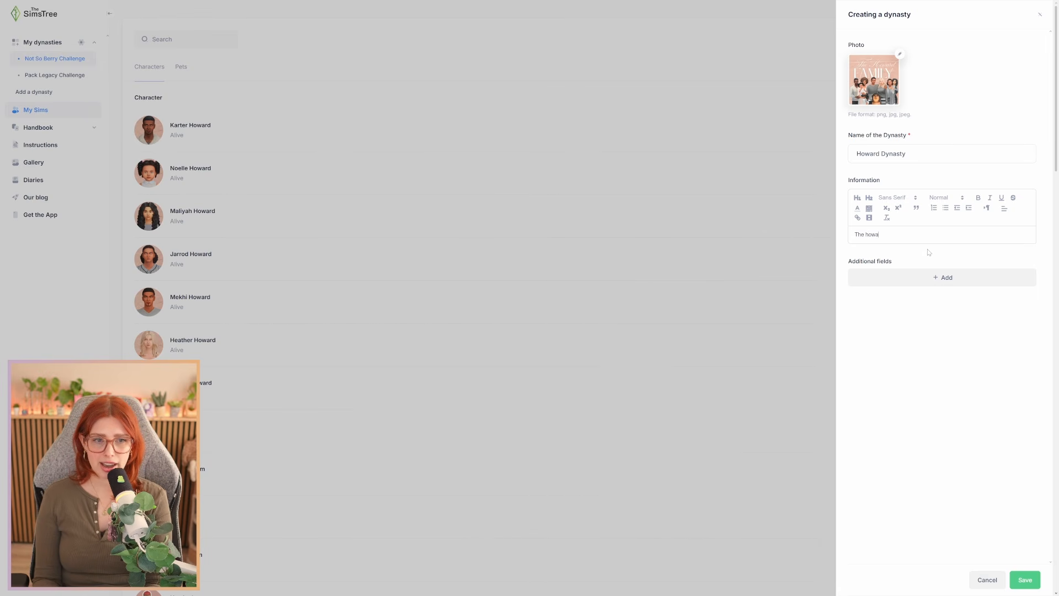
pyautogui.write('Family')
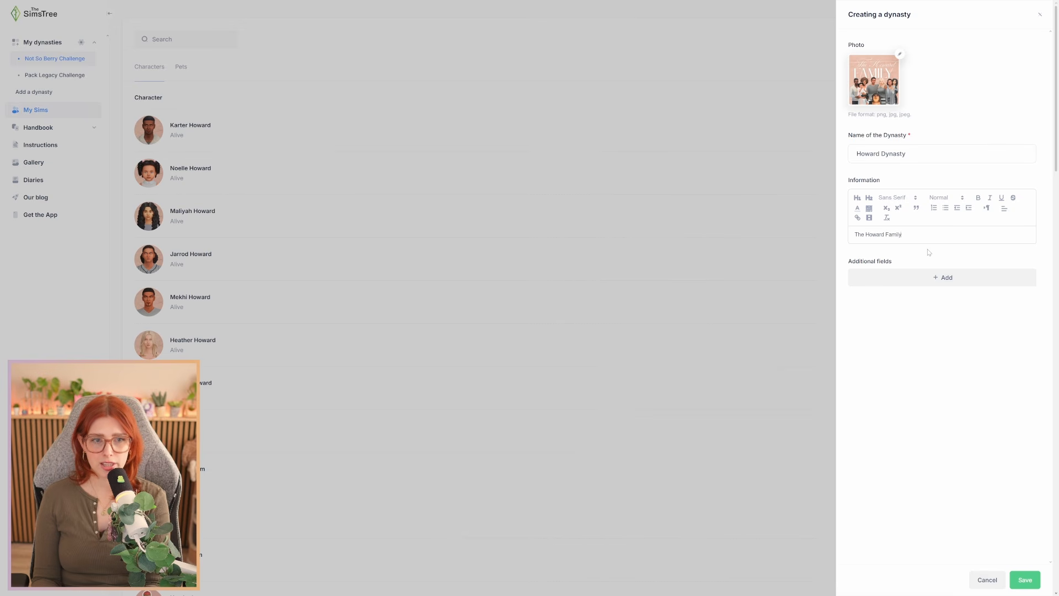
pyautogui.write(' is the one and')
pyautogui.write(' onl')
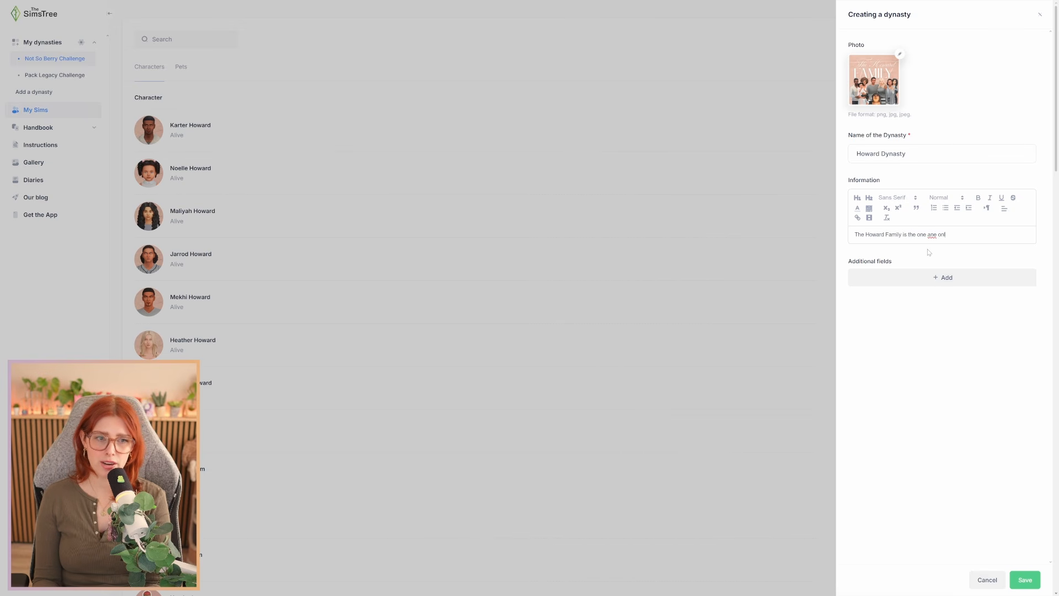
pyautogui.press('BackSpace')
pyautogui.press('BackSpace')
pyautogui.press('BackSpace')
pyautogui.press('BackSpace')
pyautogui.press('BackSpace')
pyautogui.write('d only family I')
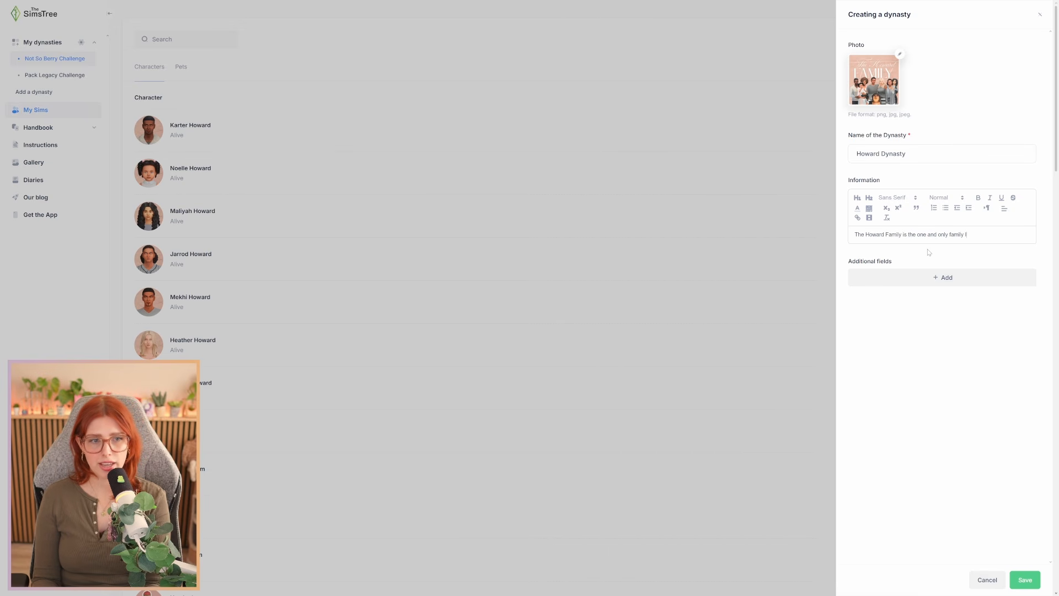
pyautogui.write(' am using')
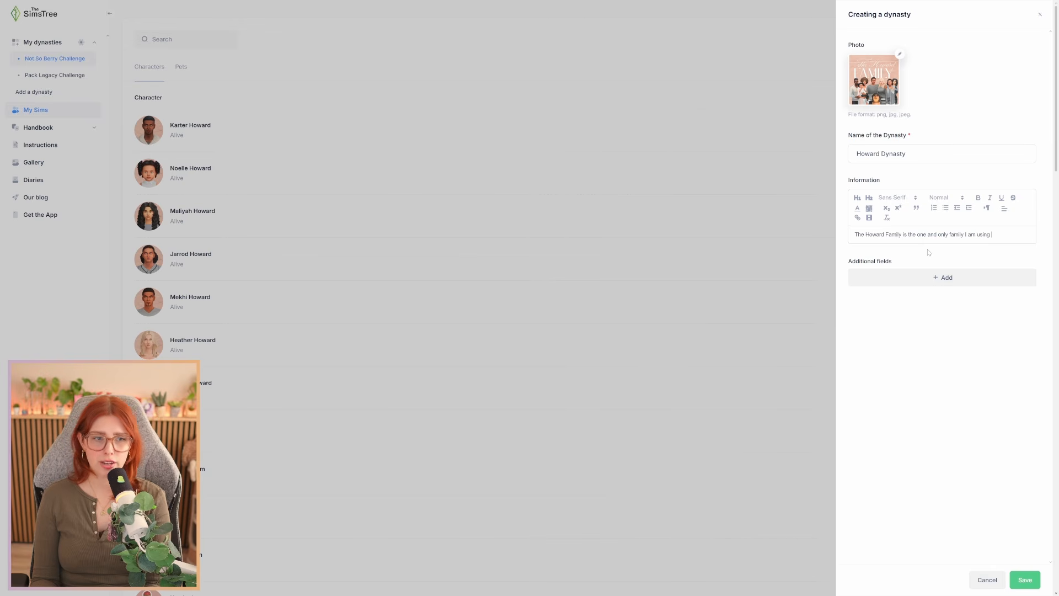
pyautogui.write(' for my You')
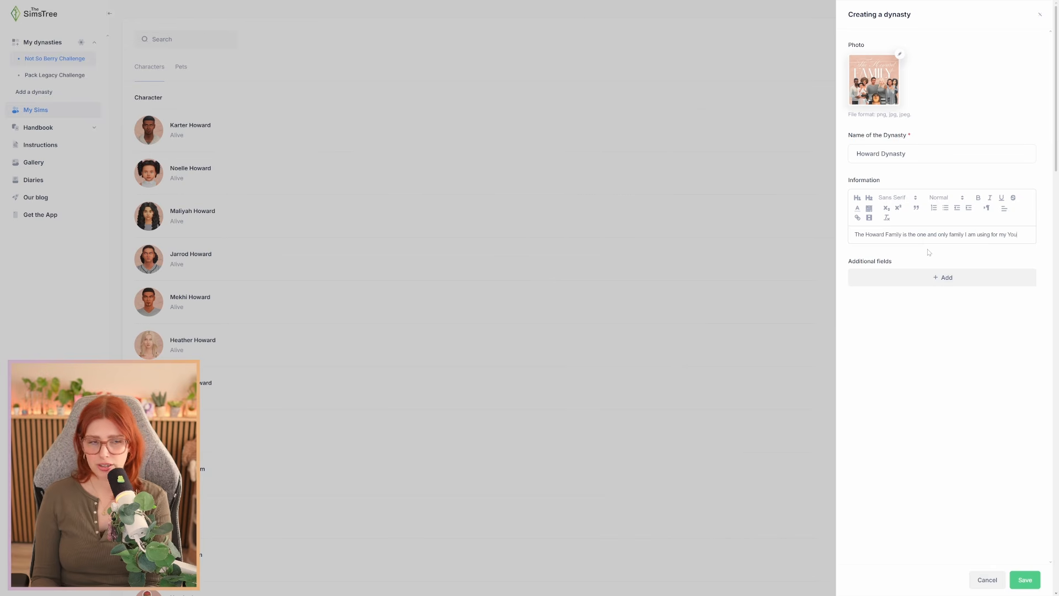
pyautogui.write('Tube Channel to teac')
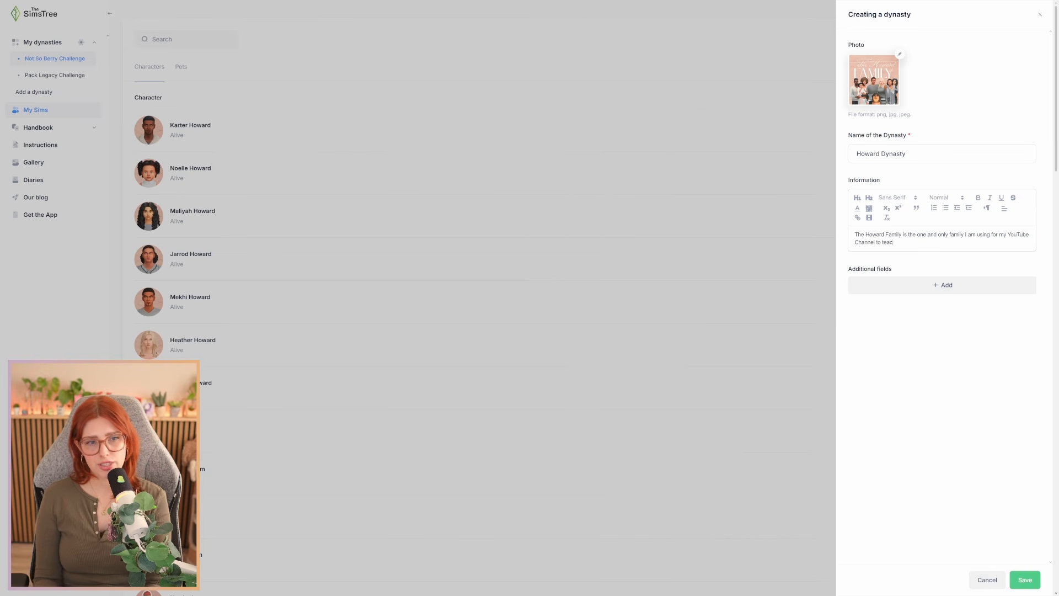
pyautogui.write('h people how to us')
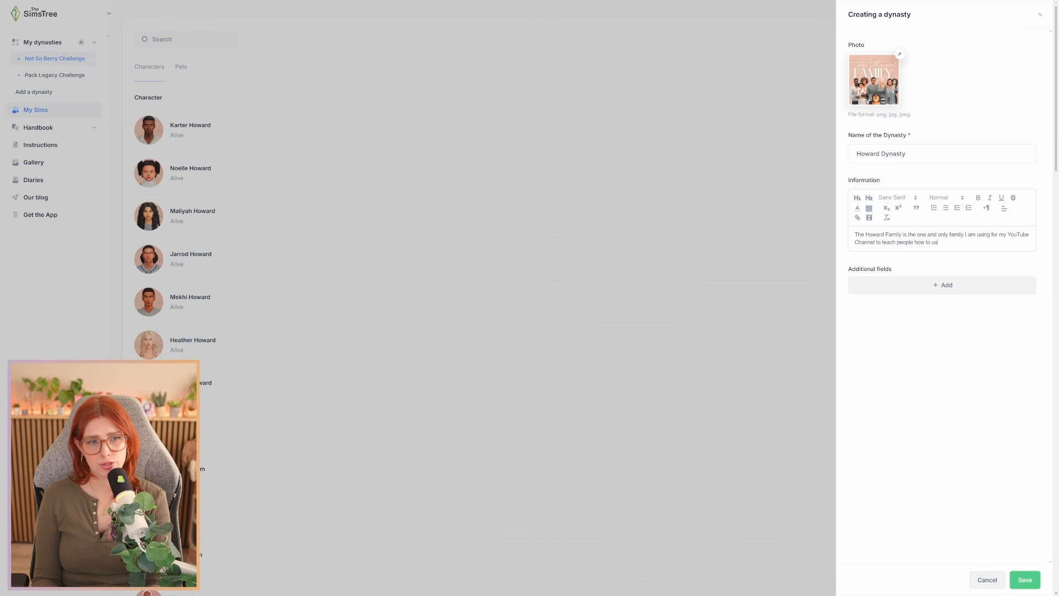
pyautogui.write('e TheSimsTree. The')
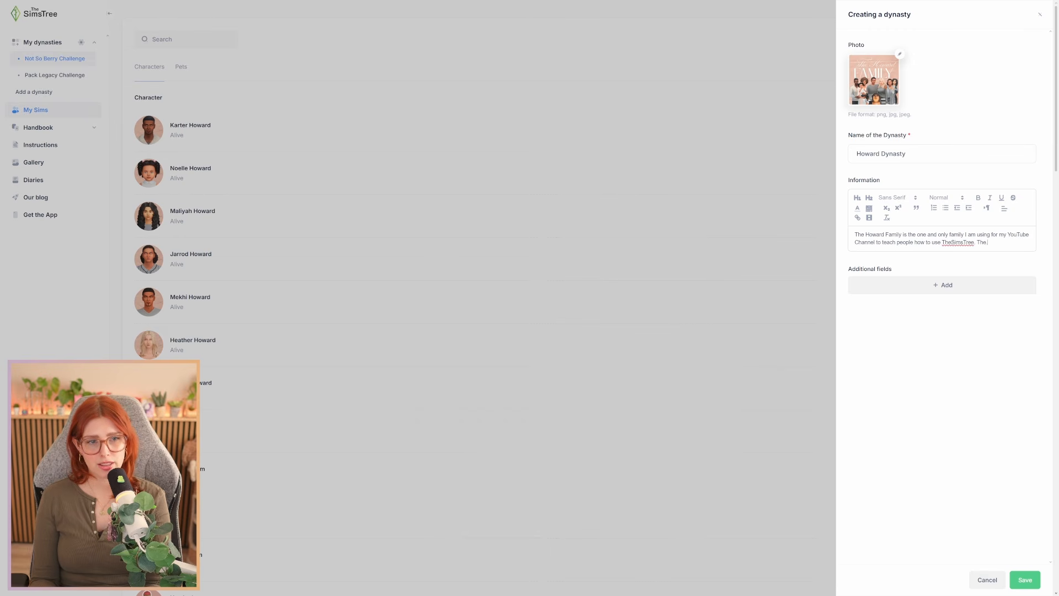
# Complete the dynasty's Information with a sentence saying the Howard family would appreciate it if readers subscribe to the creator's channel, ending with ":)"
pyautogui.write(' How')
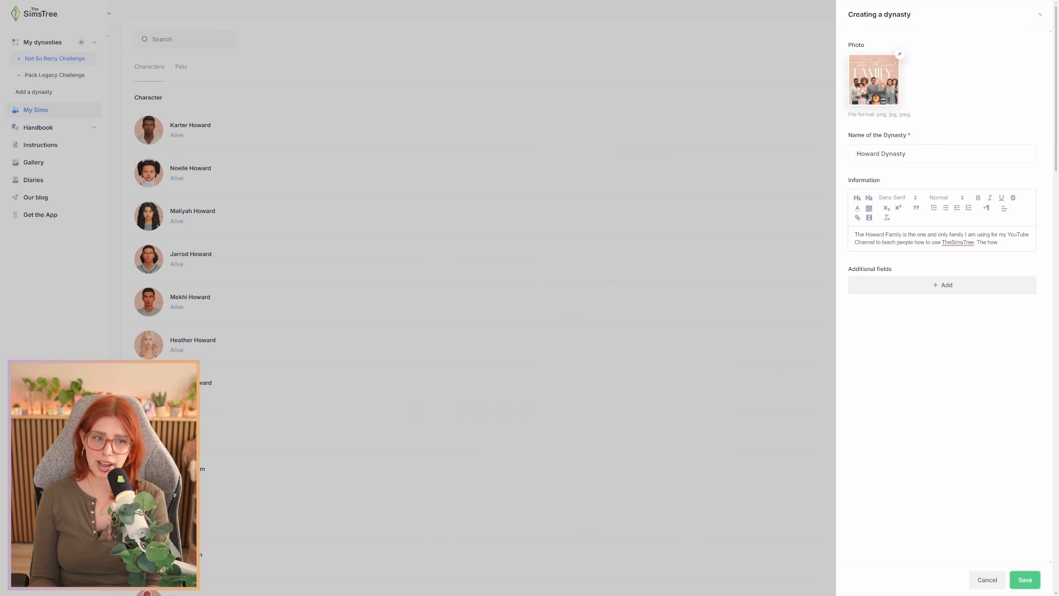
pyautogui.write('oardwward')
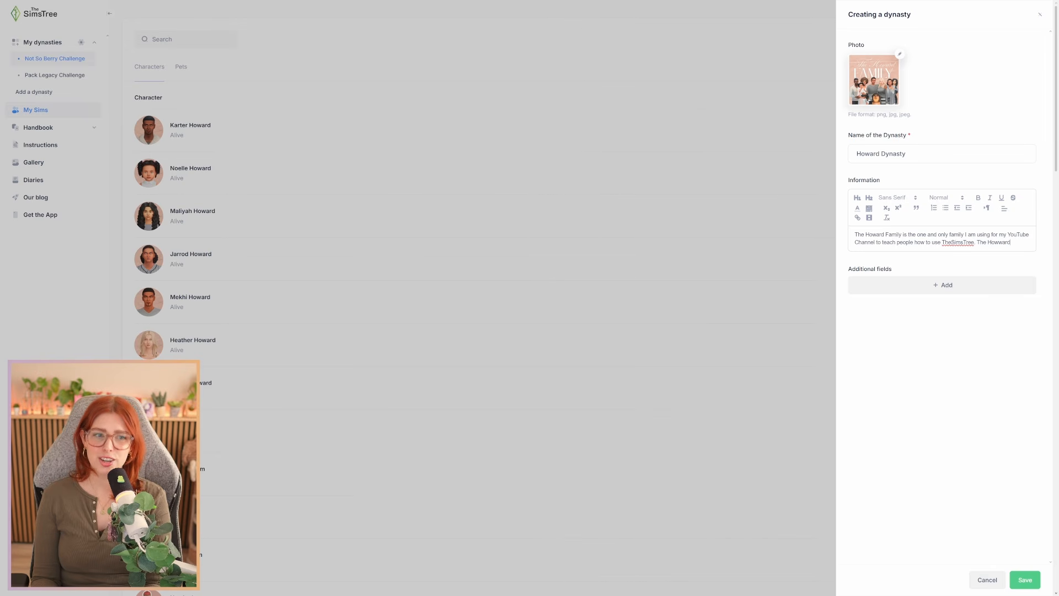
pyautogui.write(' family would appreicfat')
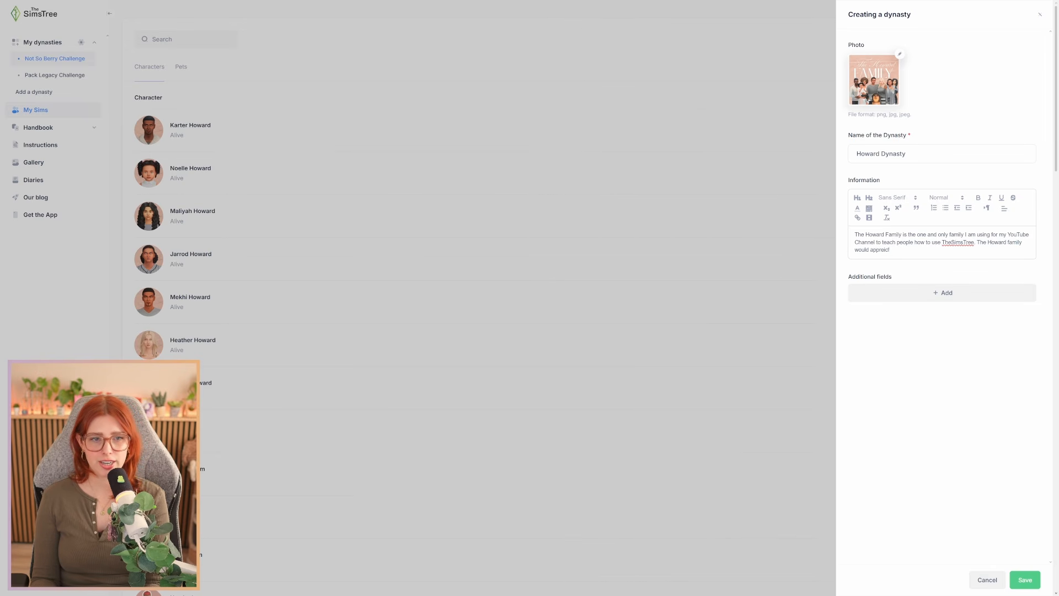
pyautogui.write('ciate it if you')
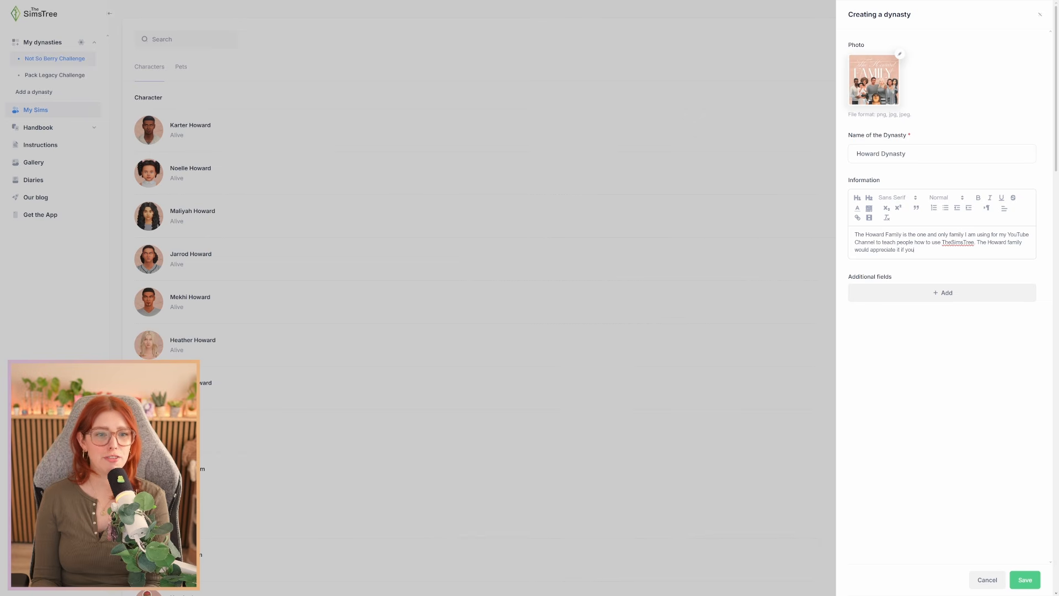
pyautogui.write(" subscribe to Ro's")
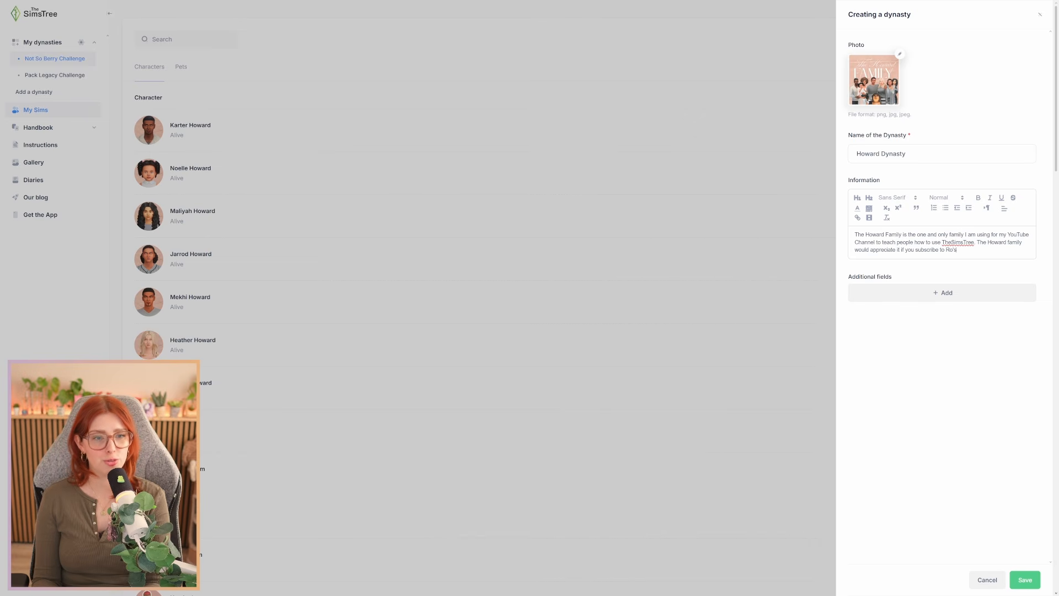
pyautogui.write(' channel :)')
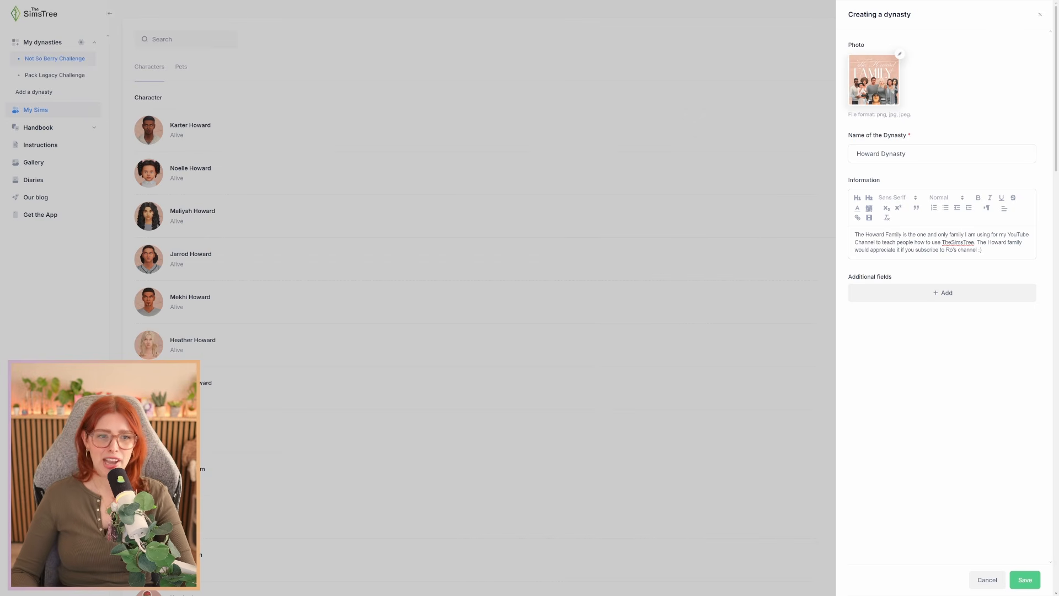
# Make "Howard Family" bold, set the Information text in the Serif font, and save the dynasty
pyautogui.moveTo(865, 235); pyautogui.dragTo(898, 235)
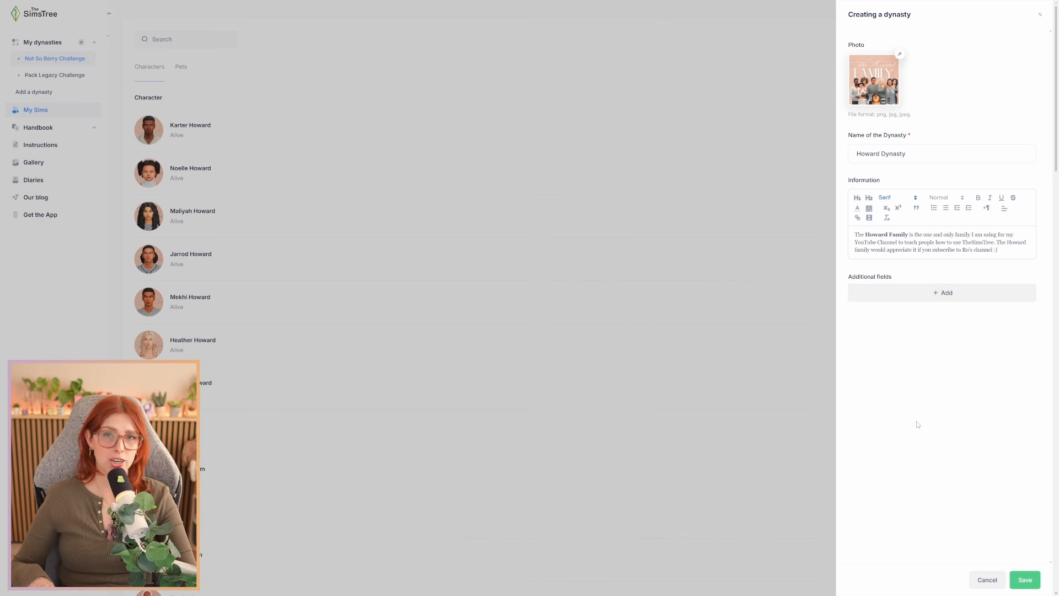
pyautogui.click(1026, 575)
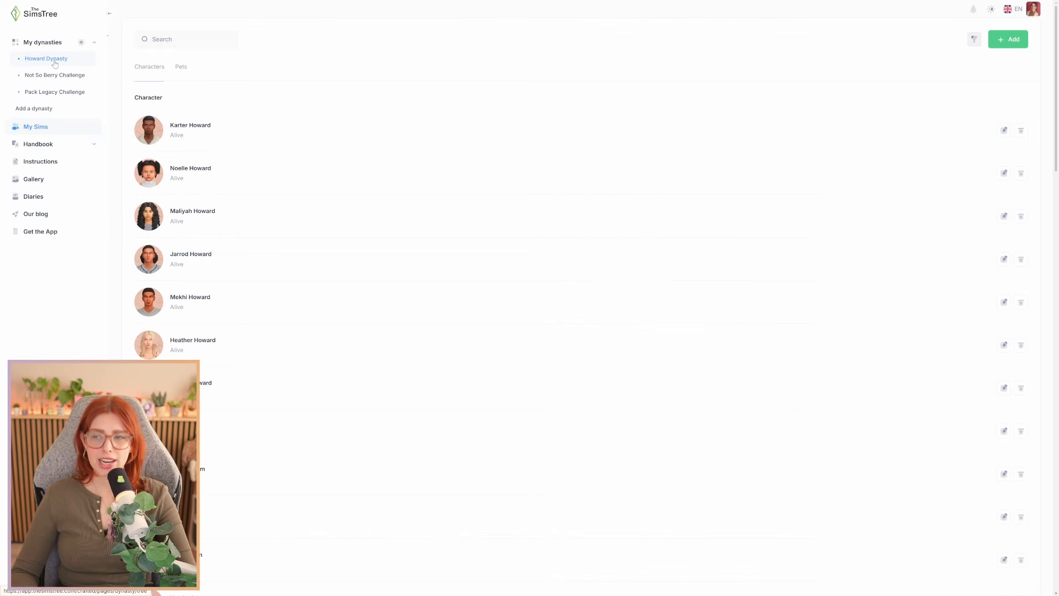
# Open the Howard Dynasty tree, view and close its Dynasty Card, and examine the generations count beneath the dynasty name
pyautogui.click(54, 60)
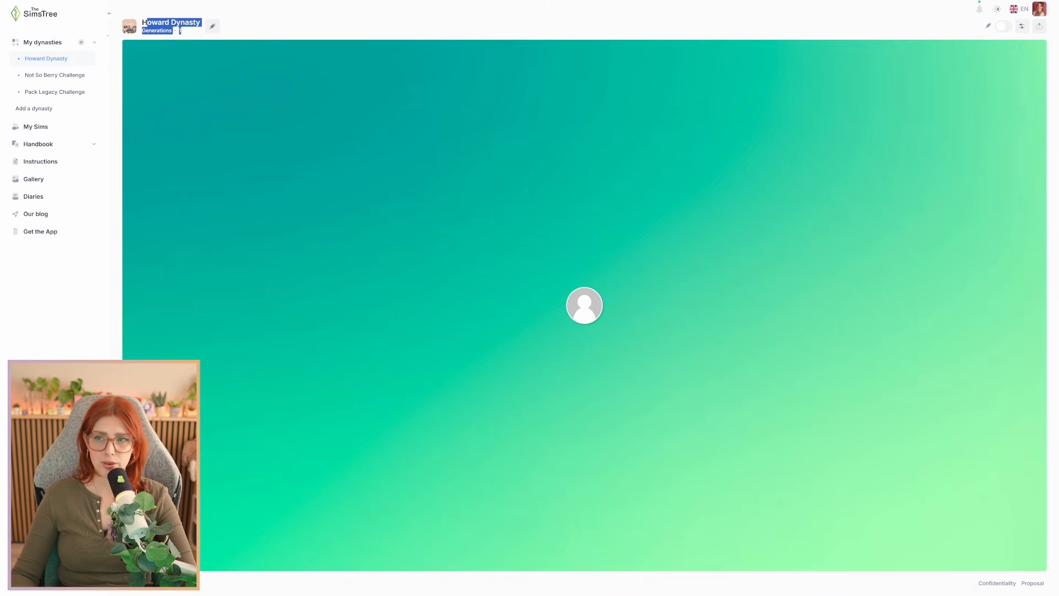
pyautogui.click(133, 29)
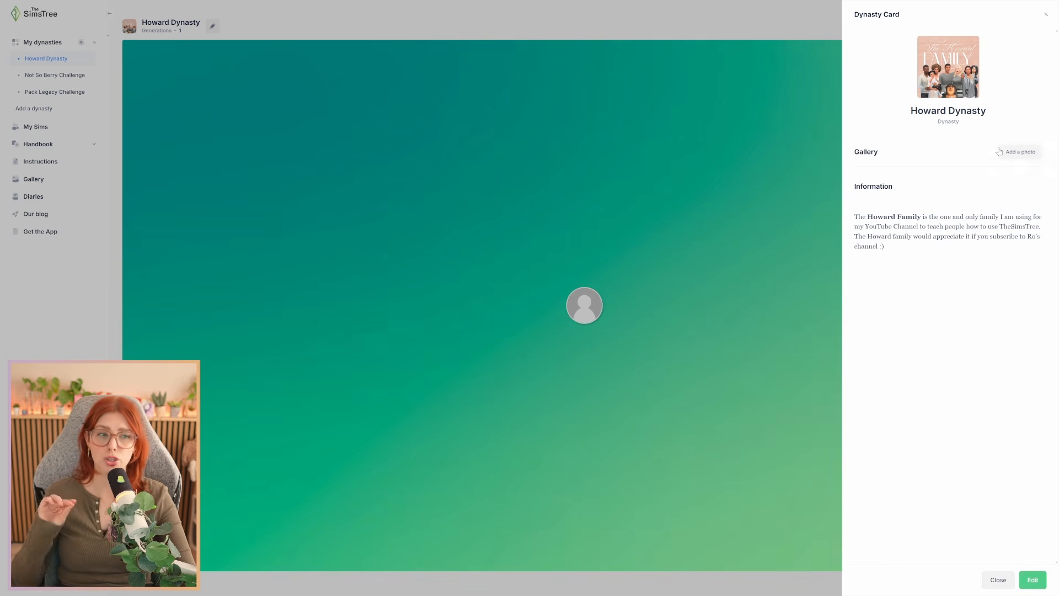
pyautogui.click(462, 113)
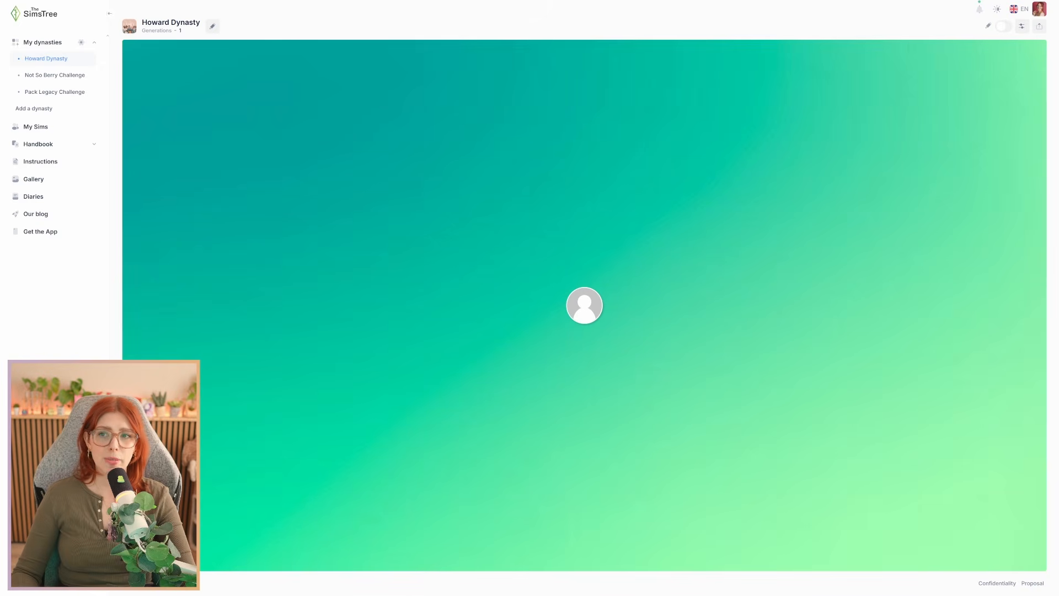
pyautogui.doubleClick(179, 30)
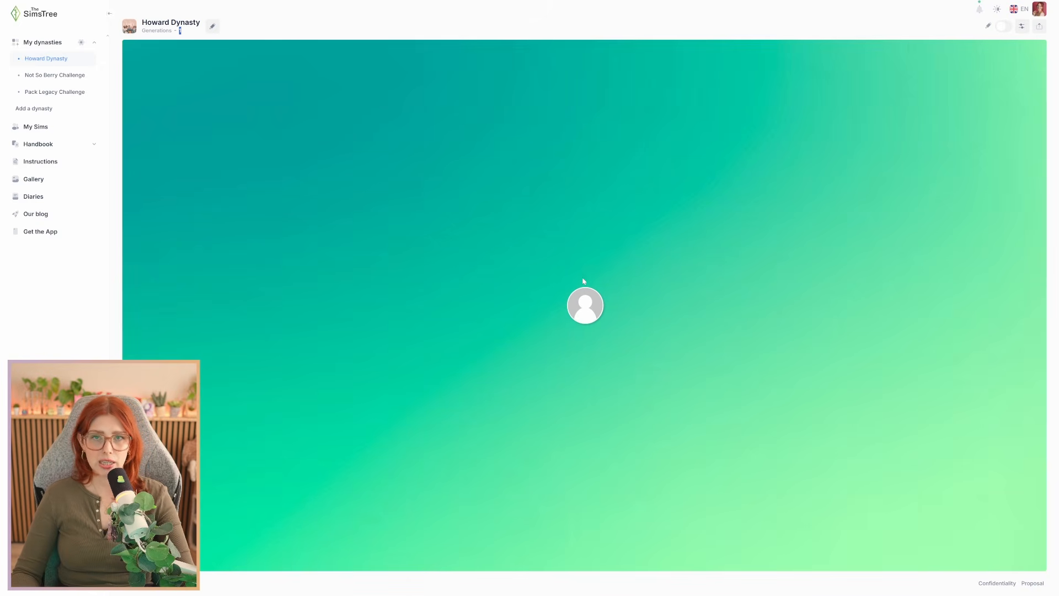
pyautogui.click(184, 38)
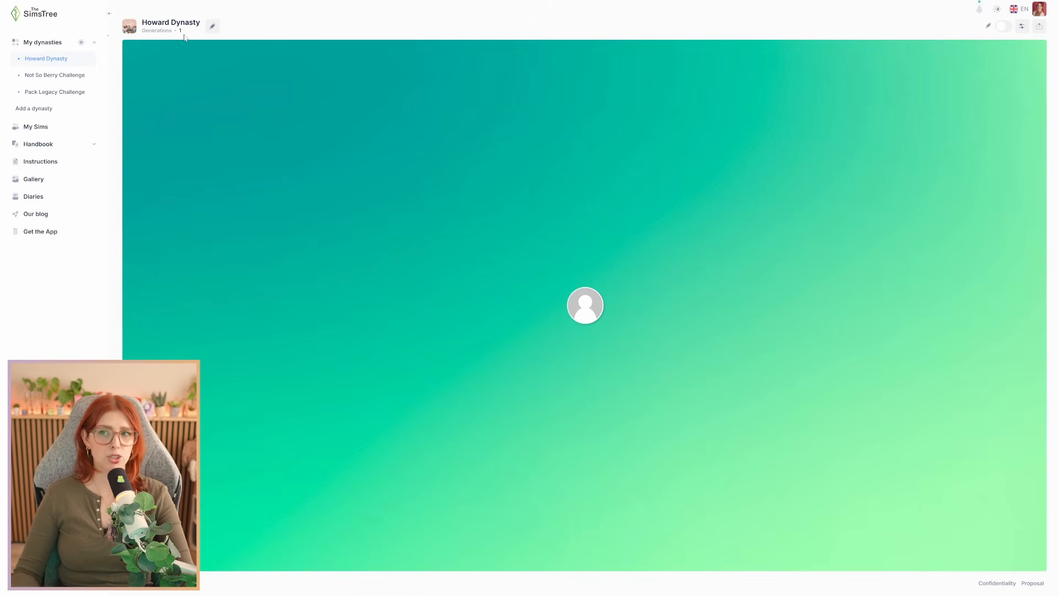
# Check the Howard Dynasty's editing form without changes, and turn the tree's edit mode on and back off to view the add-relative controls
pyautogui.click(213, 27)
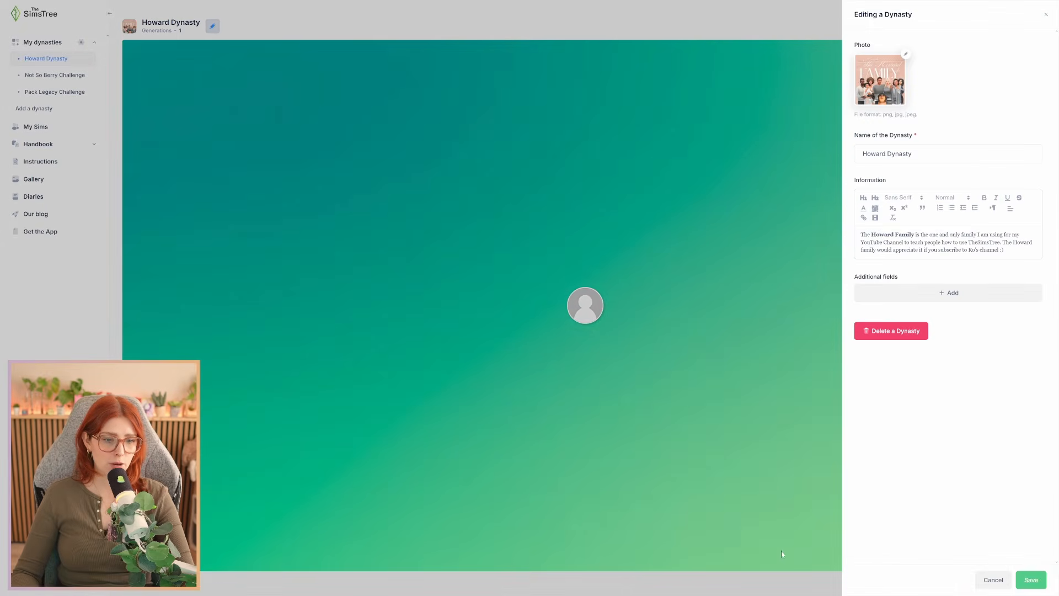
pyautogui.click(1046, 15)
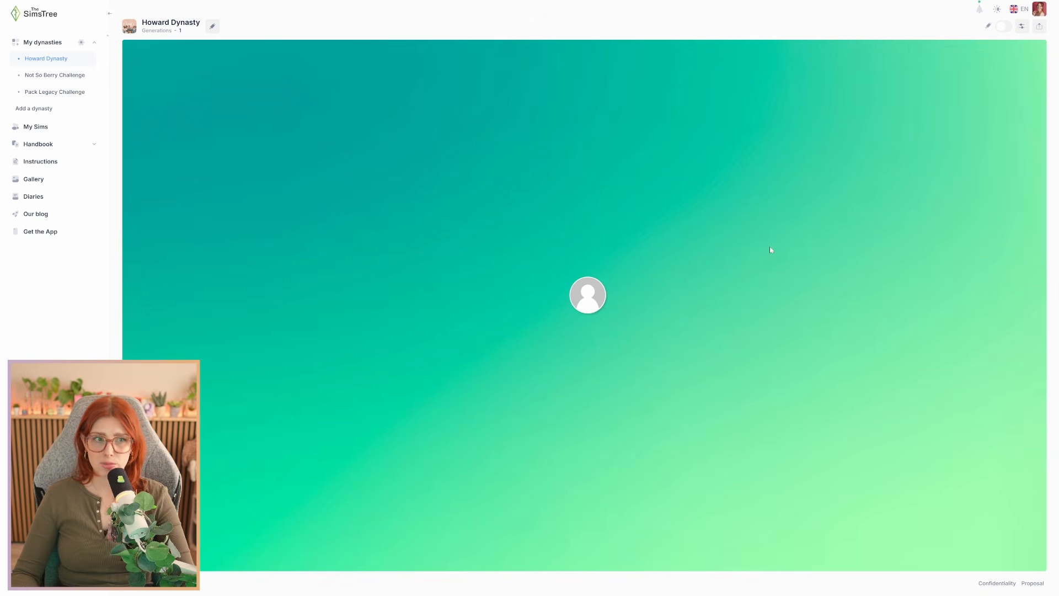
pyautogui.click(1008, 29)
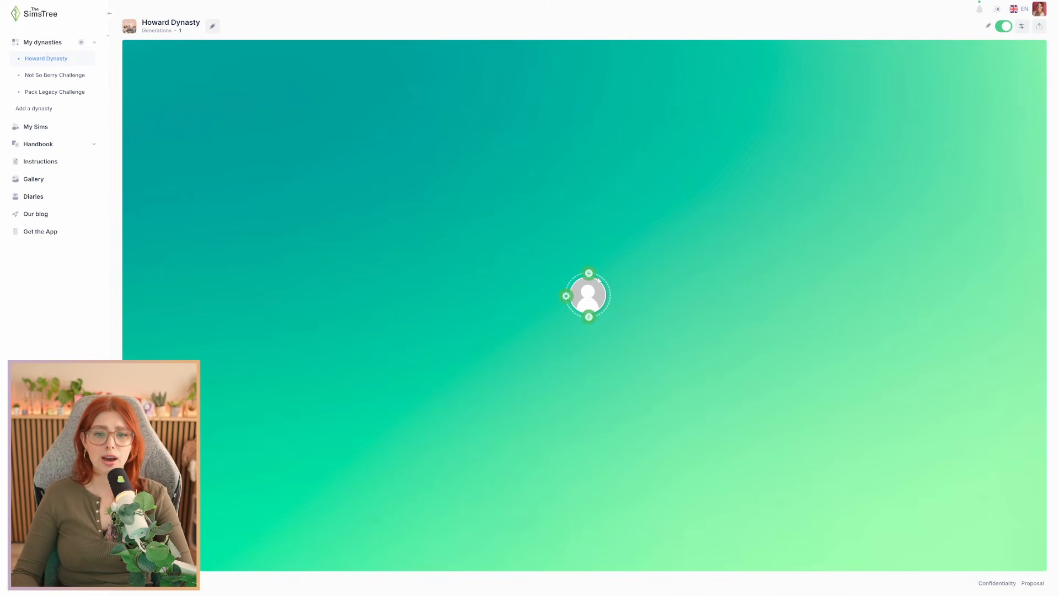
pyautogui.moveTo(589, 305)
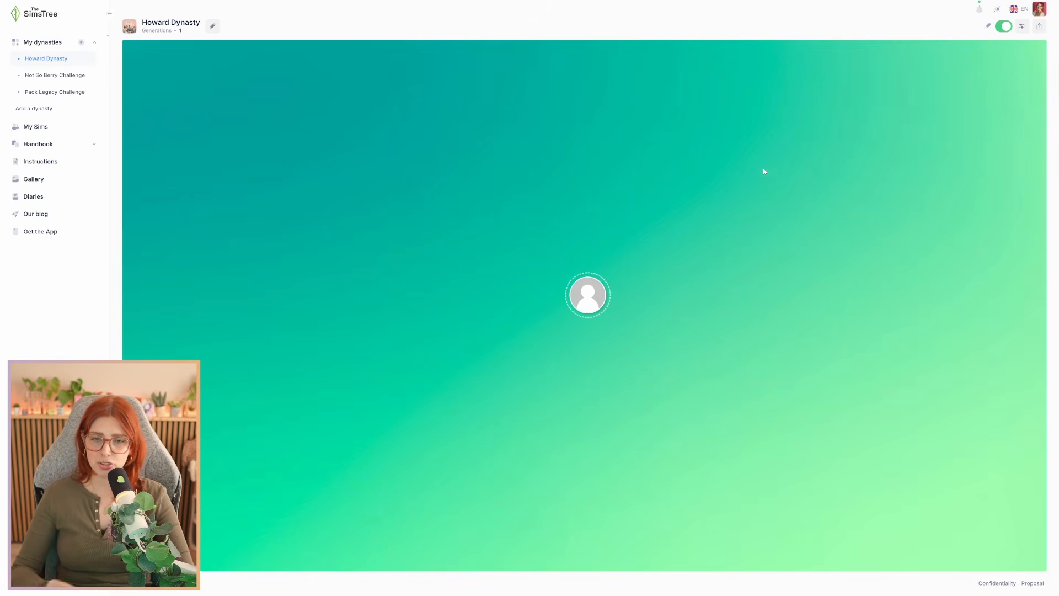
pyautogui.click(1003, 26)
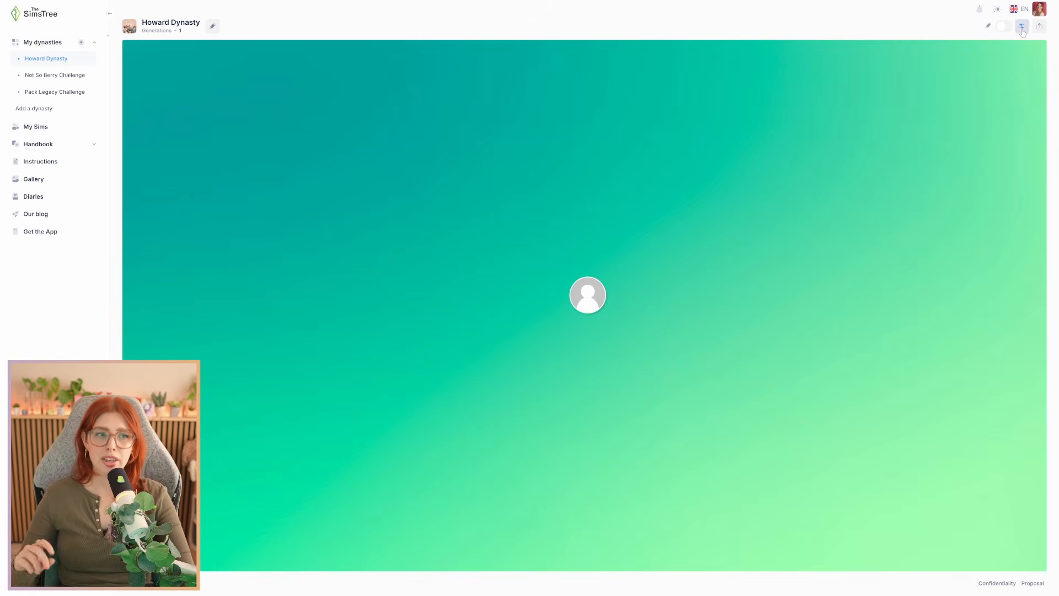
# View the Tree Styling backgrounds and the Sharing settings with their public status options, closing both without changing anything
pyautogui.click(1022, 26)
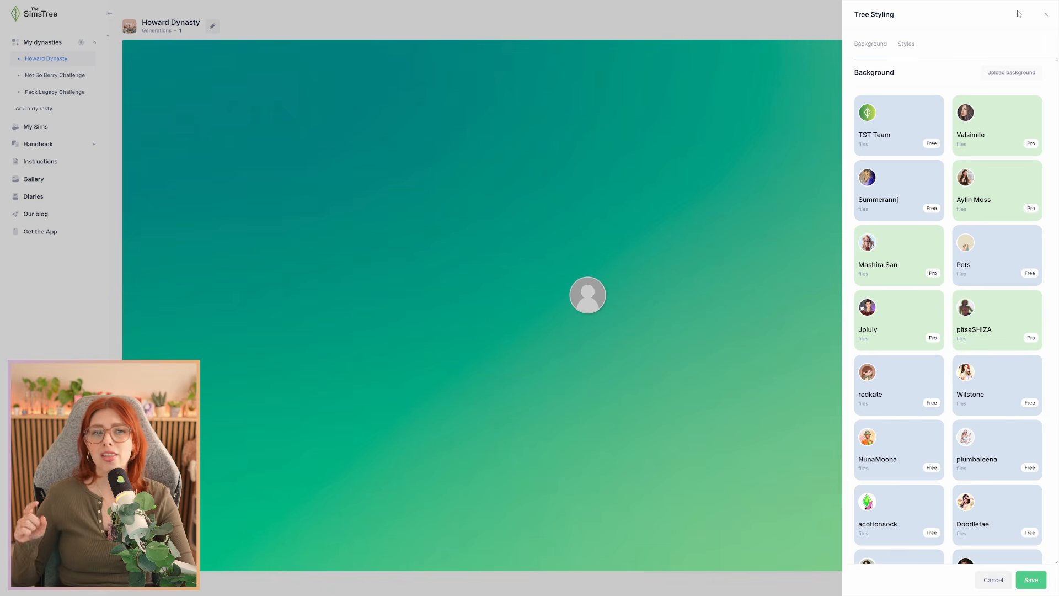
pyautogui.click(1042, 19)
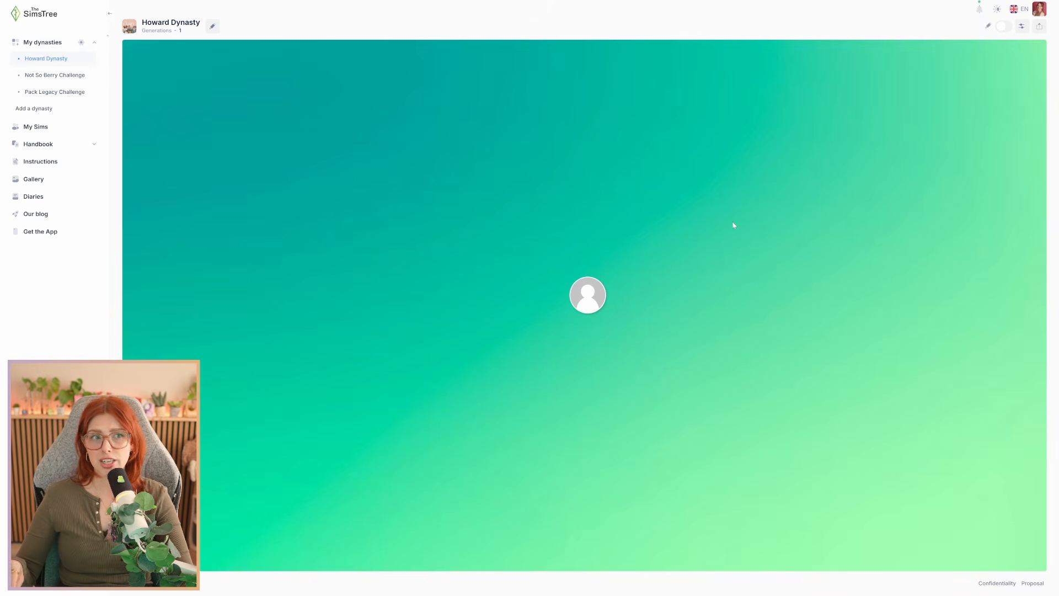
pyautogui.click(1040, 28)
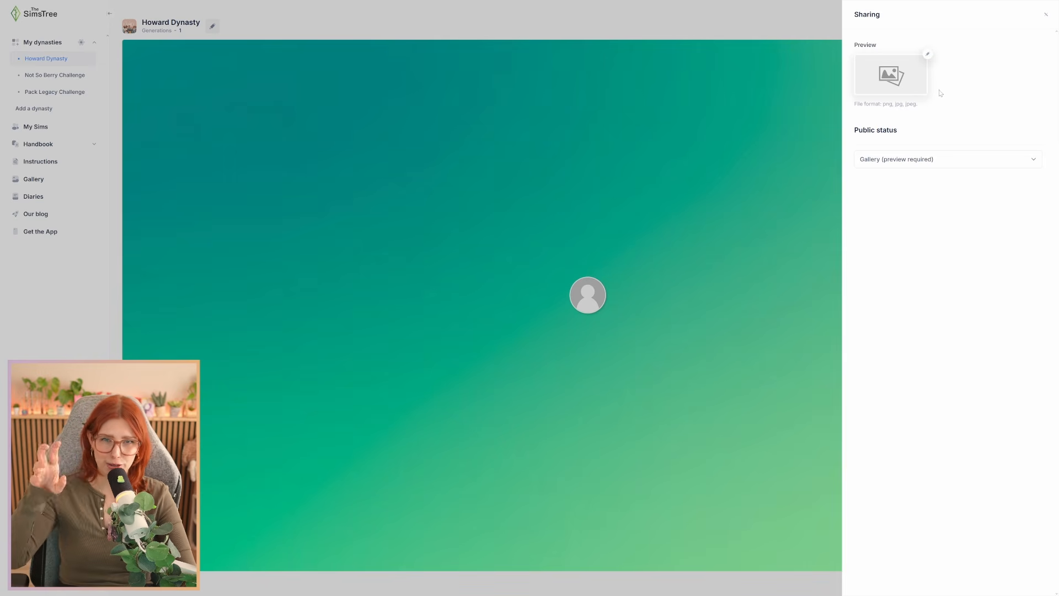
pyautogui.click(966, 161)
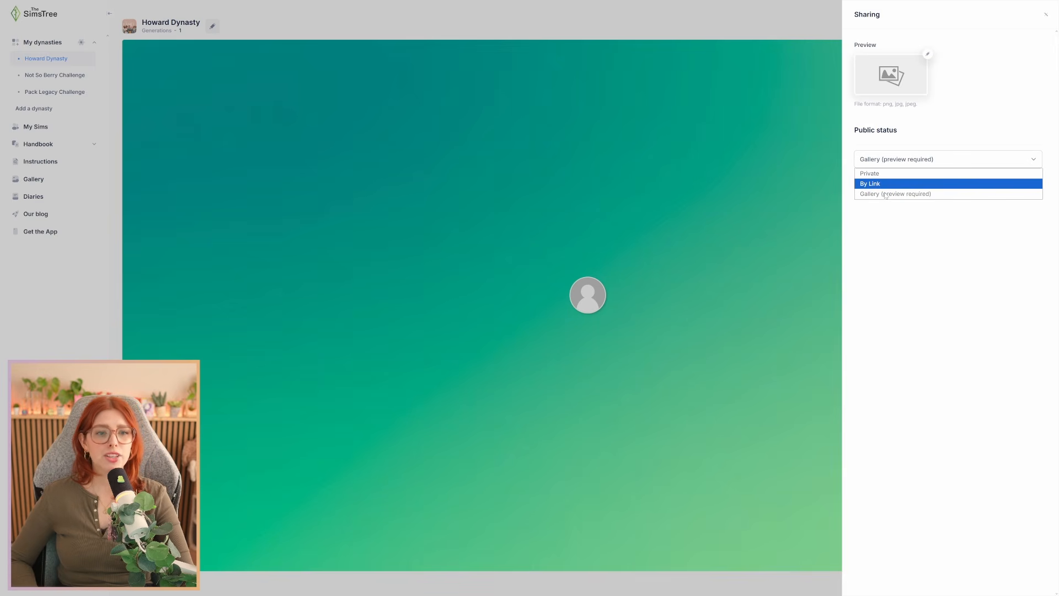
pyautogui.click(948, 112)
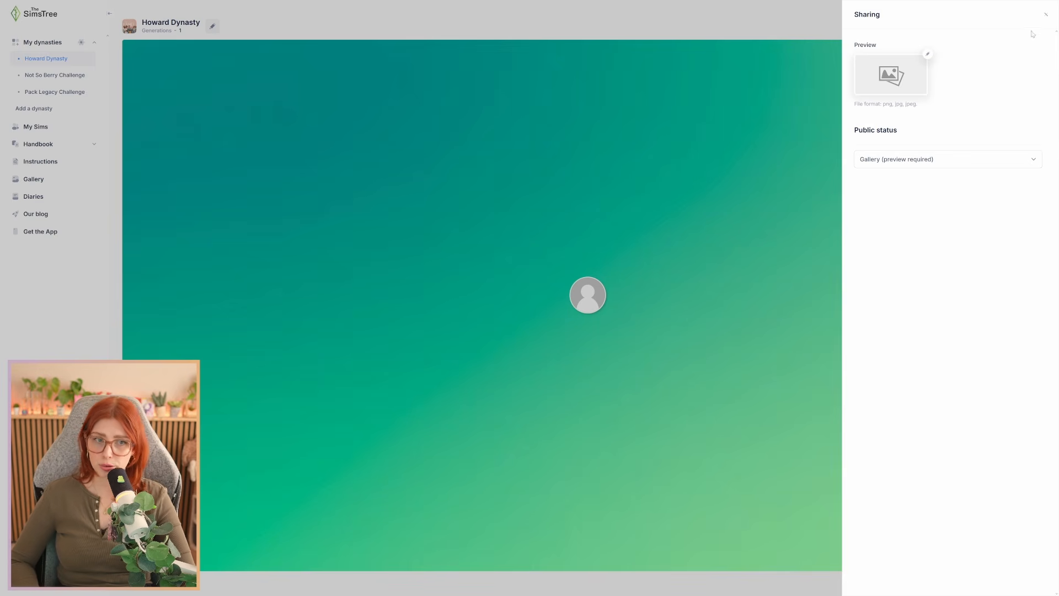
pyautogui.click(644, 265)
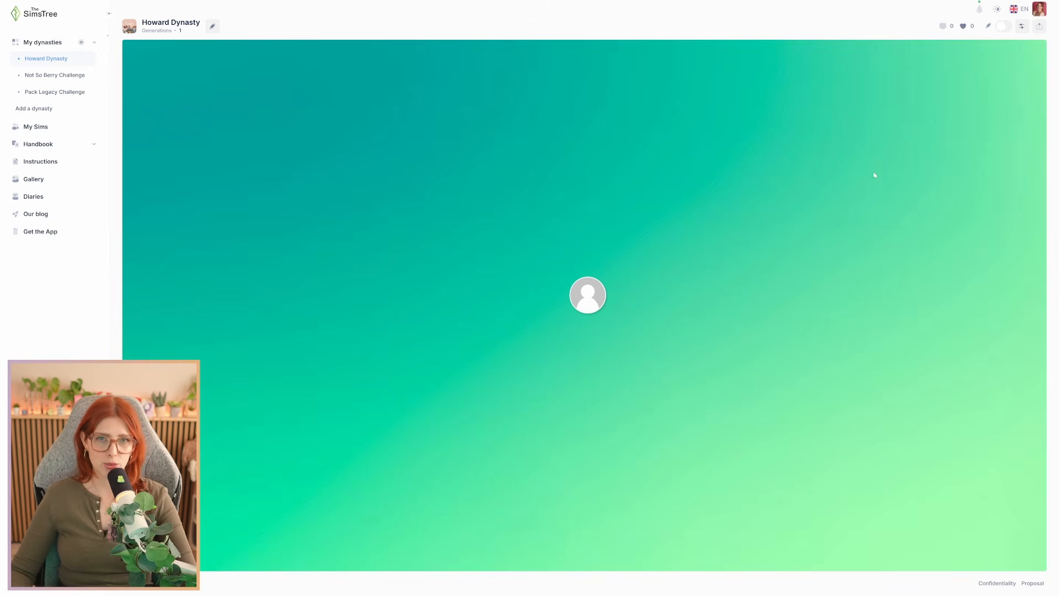
# Examine the list of free and Pro creator background collections in the Tree Styling settings
pyautogui.click(1021, 27)
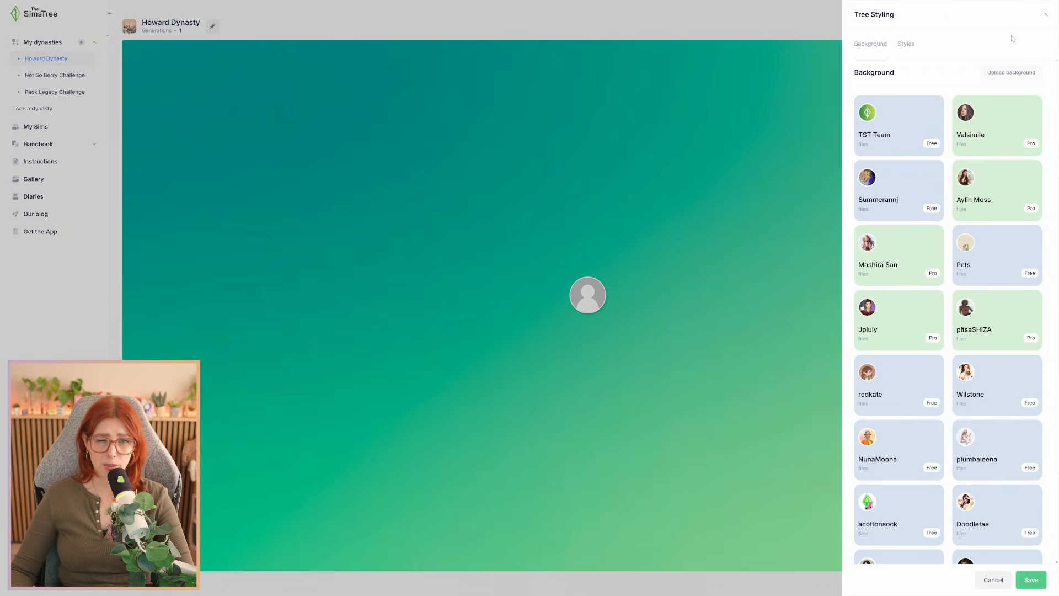
pyautogui.scroll(-4, 928, 232)
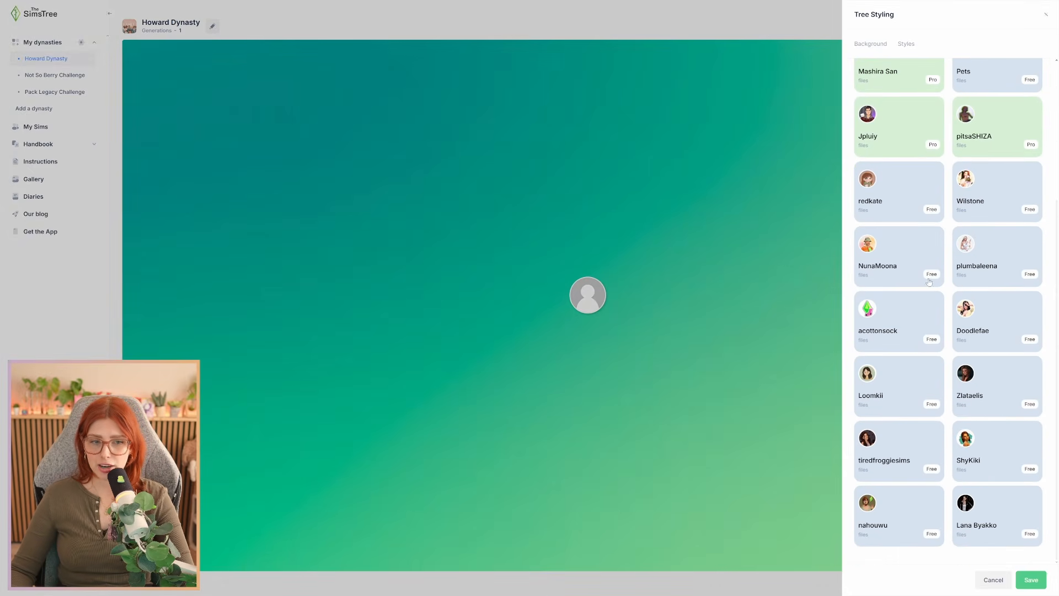
pyautogui.scroll(4, 911, 325)
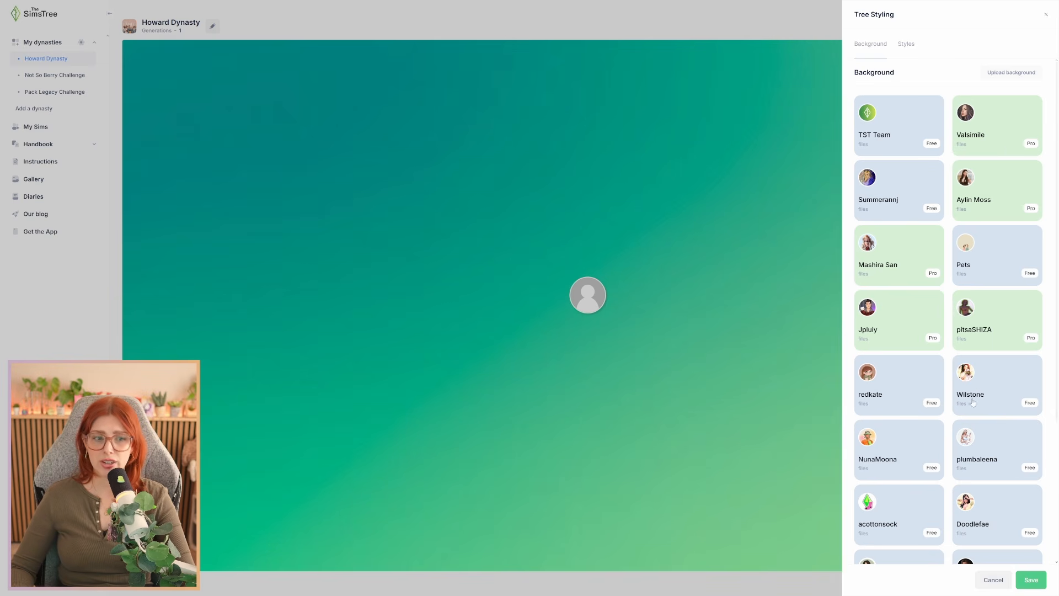
pyautogui.scroll(-2, 968, 461)
pyautogui.scroll(-2, 938, 469)
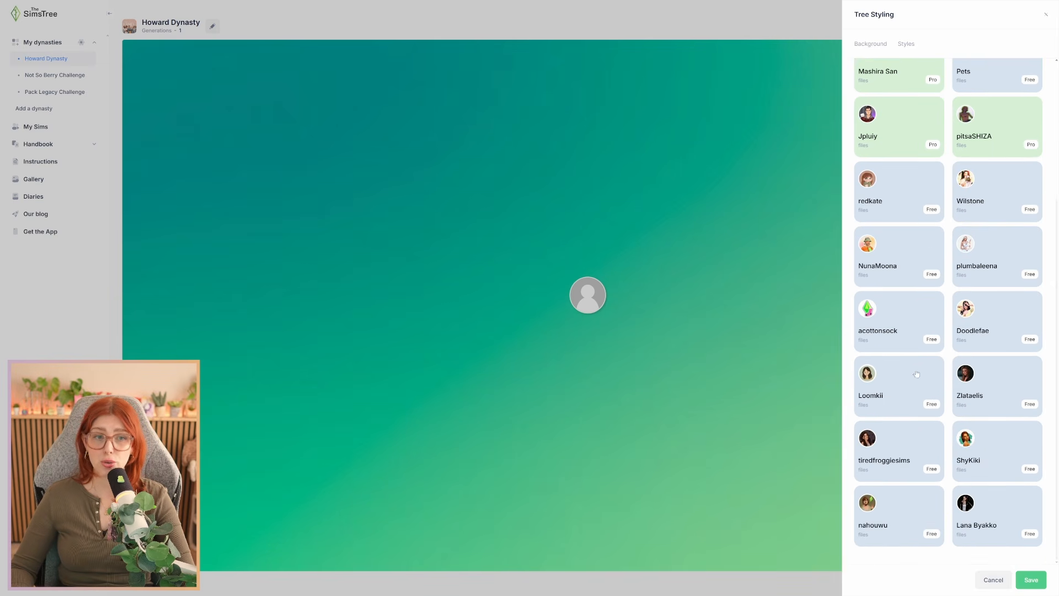
pyautogui.scroll(4, 915, 353)
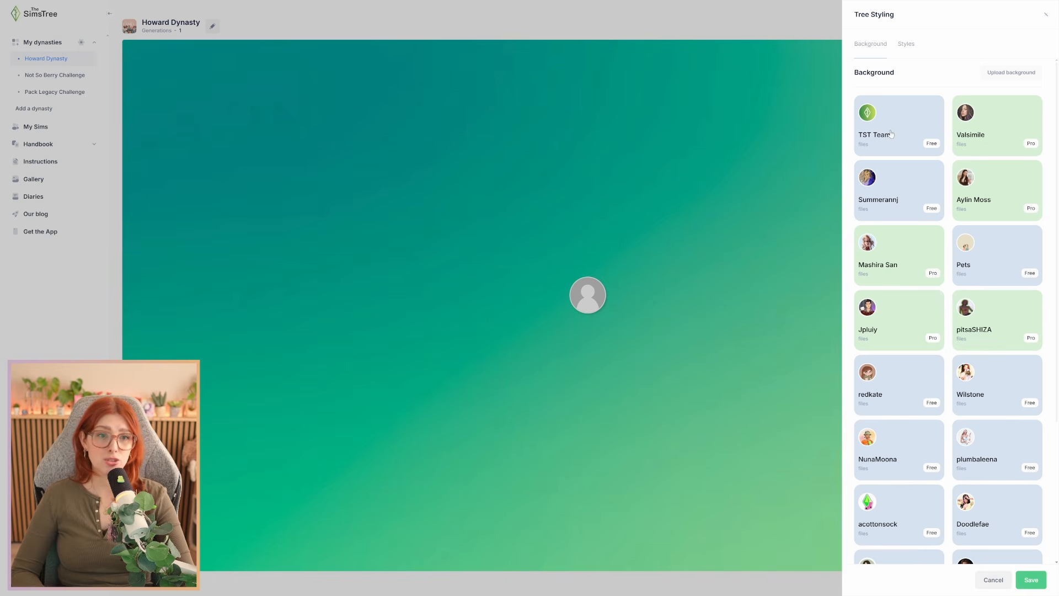
# Look through the background images in three different creators' collections and return to the collection list
pyautogui.scroll(-1, 993, 375)
pyautogui.click(1000, 420)
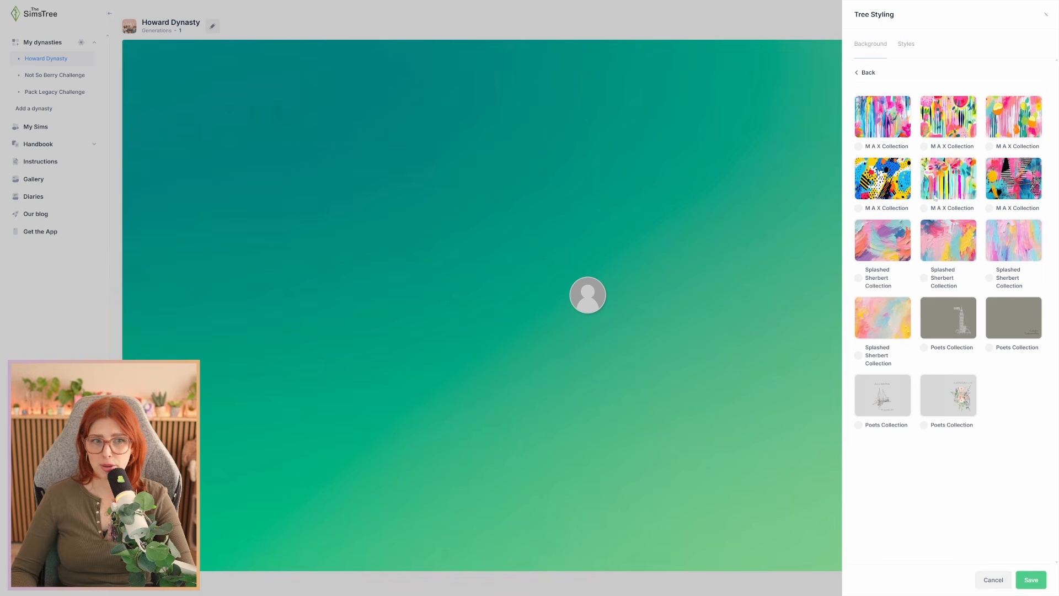
pyautogui.click(865, 72)
pyautogui.click(886, 321)
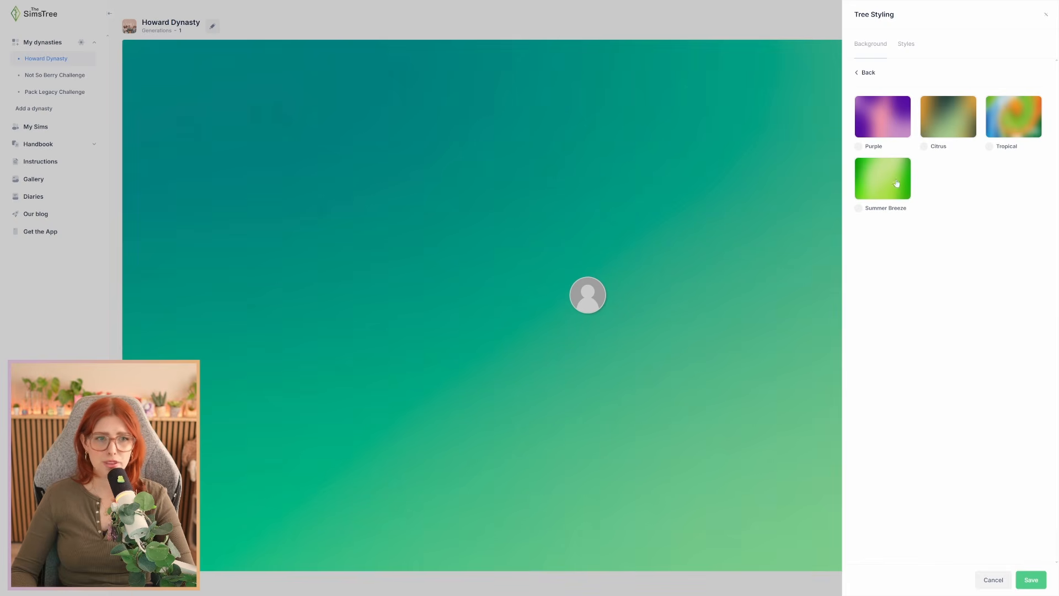
pyautogui.click(866, 72)
pyautogui.scroll(-1, 1008, 221)
pyautogui.click(1007, 154)
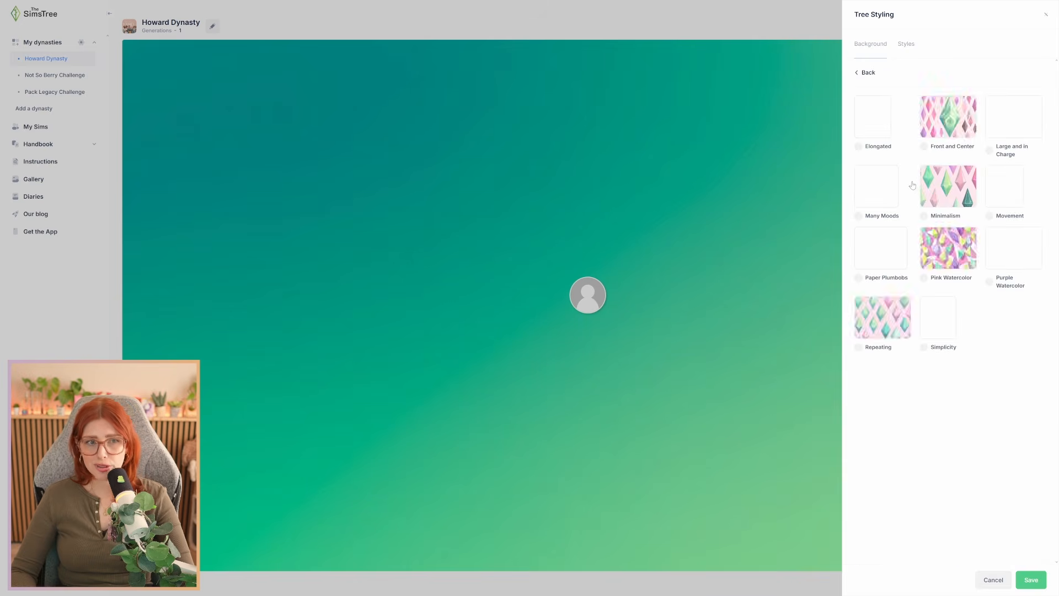
pyautogui.click(869, 74)
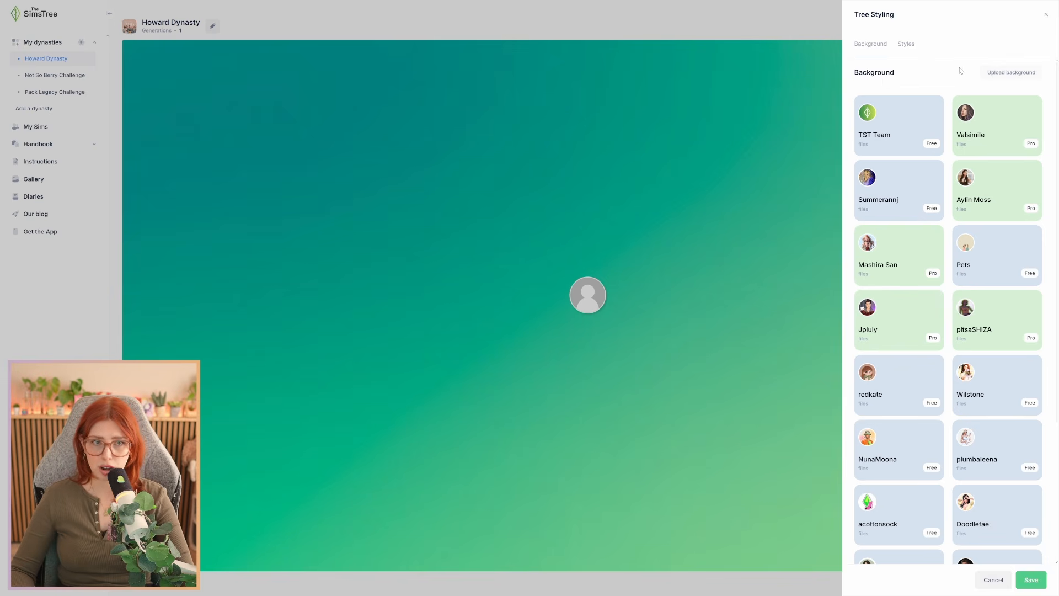
# Upload Fam tree wallpaper.png as the Howard tree's background, close the styling settings and reposition the blank Sim over it
pyautogui.click(1016, 74)
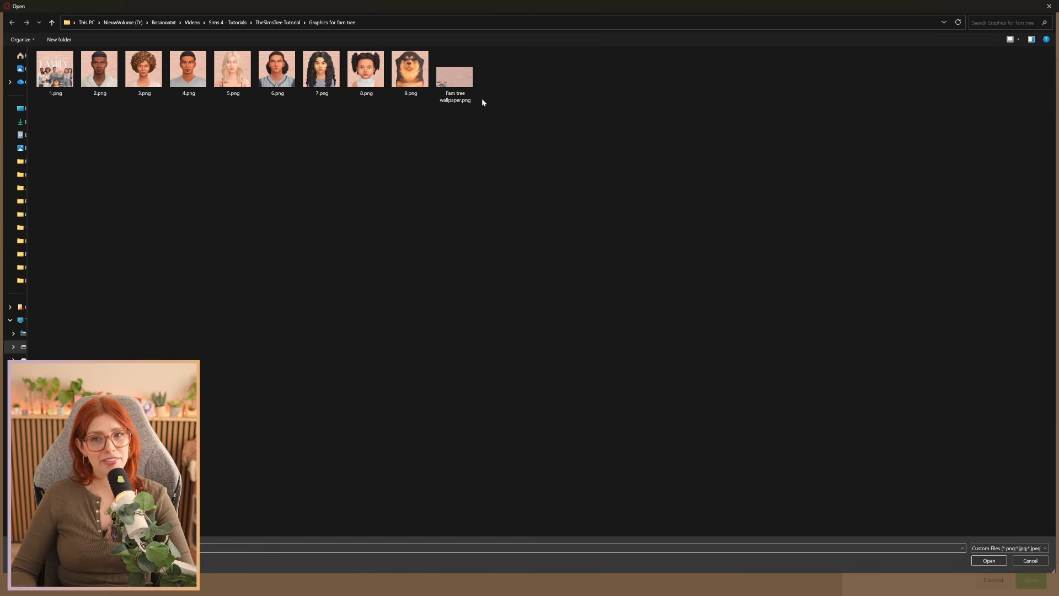
pyautogui.click(462, 81)
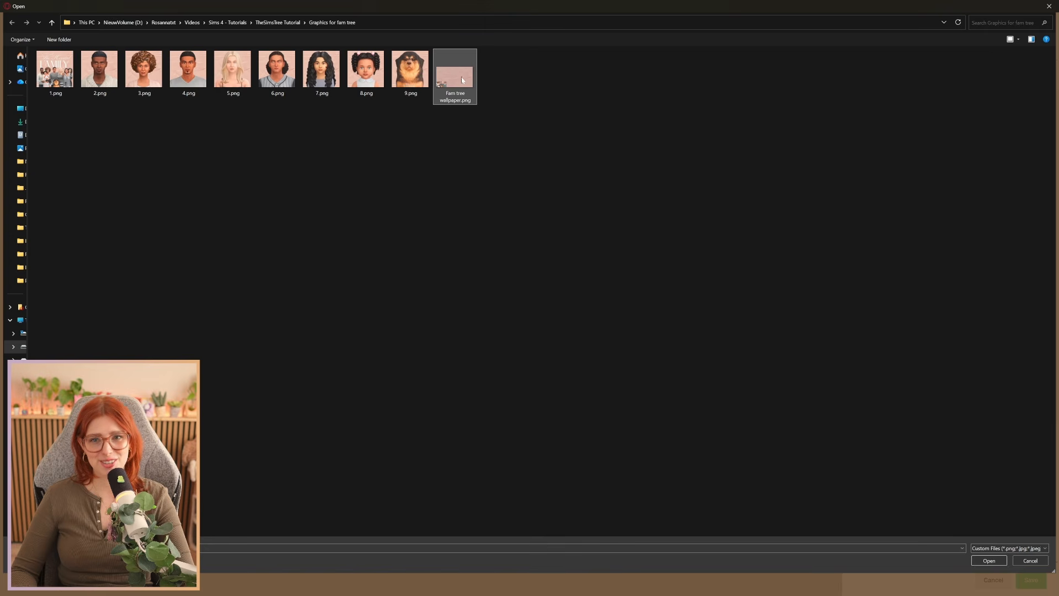
pyautogui.doubleClick(463, 81)
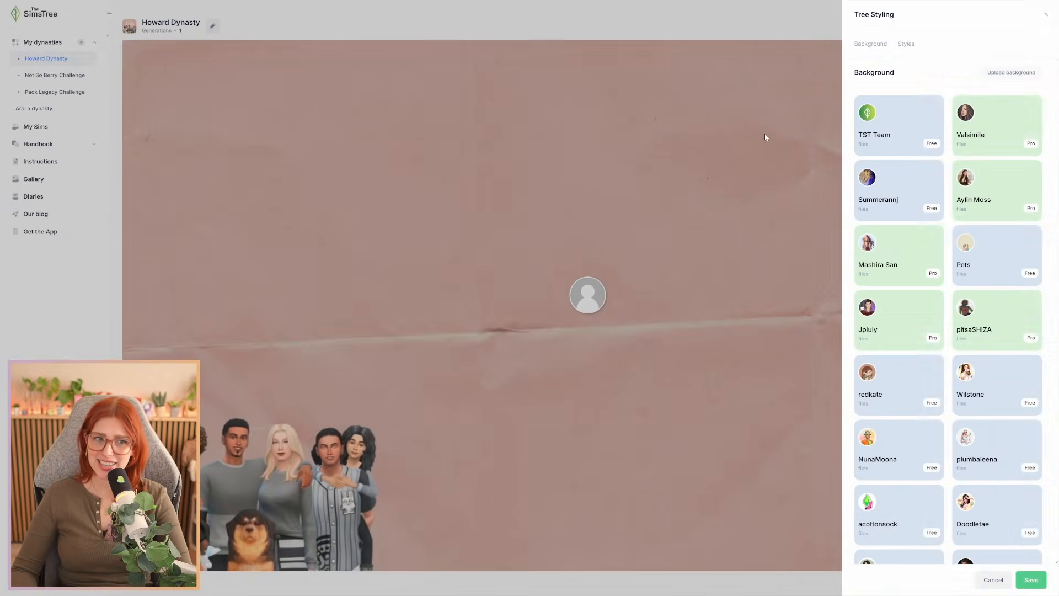
pyautogui.click(765, 133)
pyautogui.moveTo(347, 425); pyautogui.dragTo(443, 450)
pyautogui.moveTo(872, 131); pyautogui.dragTo(586, 268)
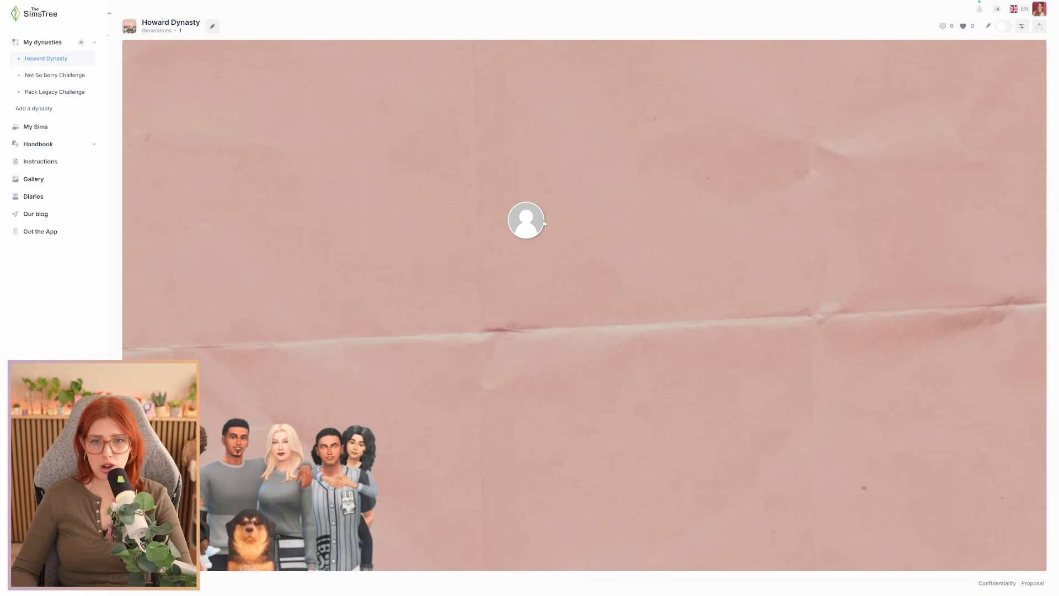
pyautogui.moveTo(544, 222); pyautogui.dragTo(576, 206)
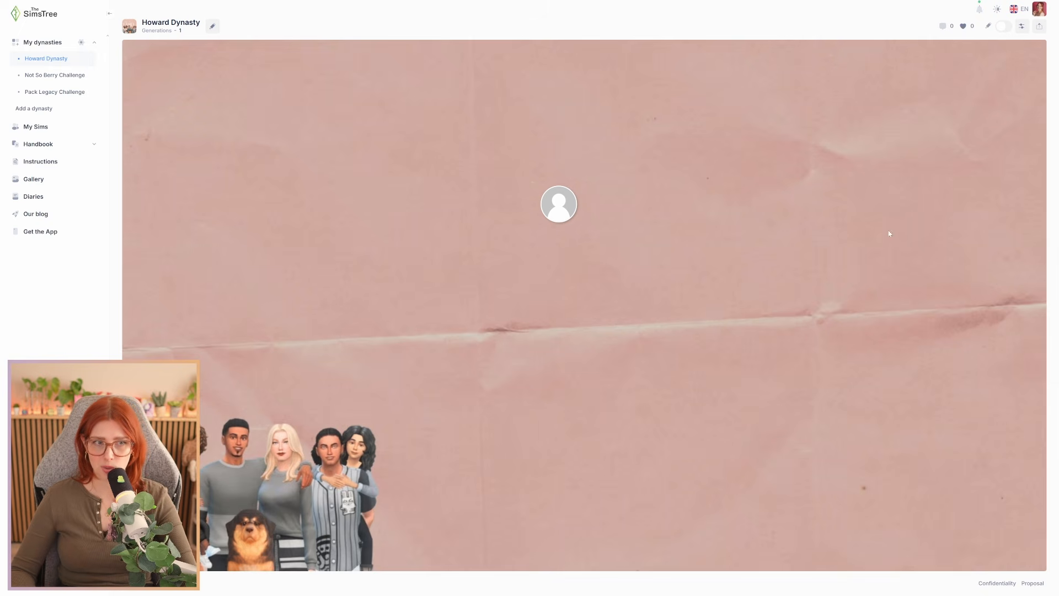
# In the tree's style settings, enable the display of the alive/dead status and the heir line
pyautogui.click(1022, 30)
pyautogui.click(910, 48)
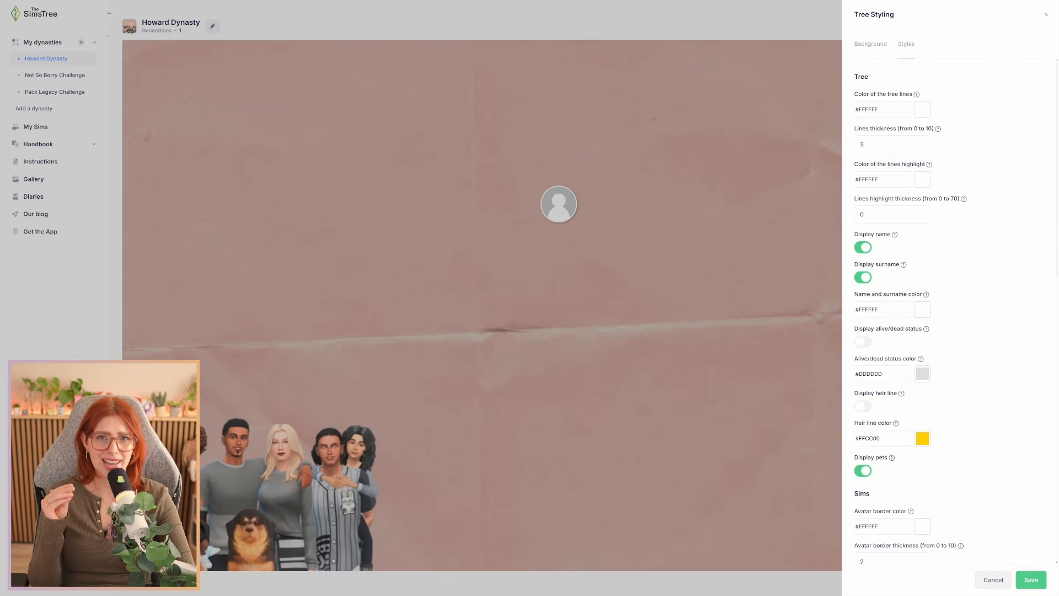
pyautogui.scroll(-2, 970, 227)
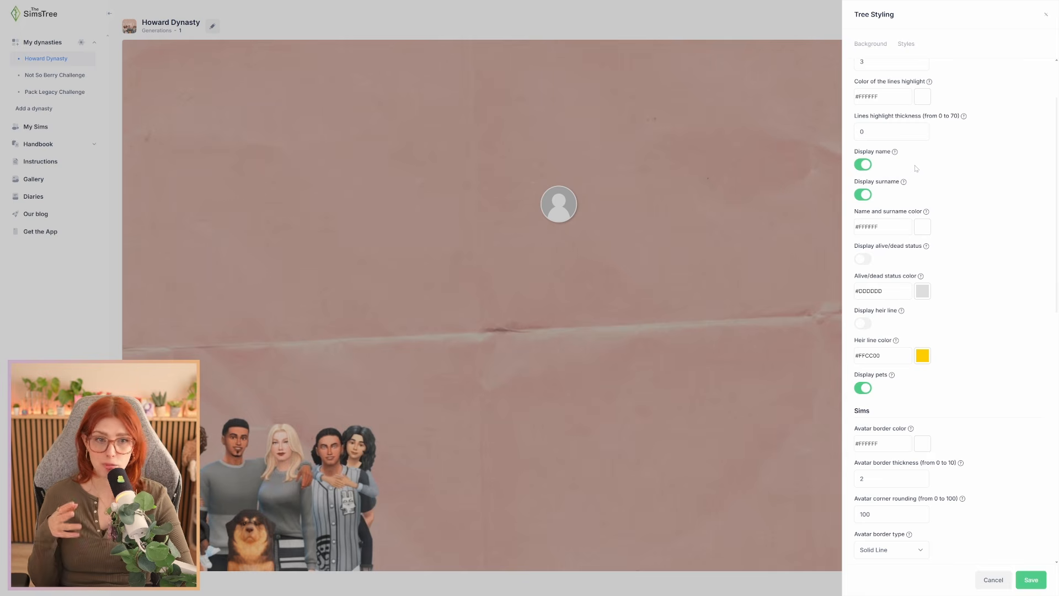
pyautogui.scroll(-1, 973, 298)
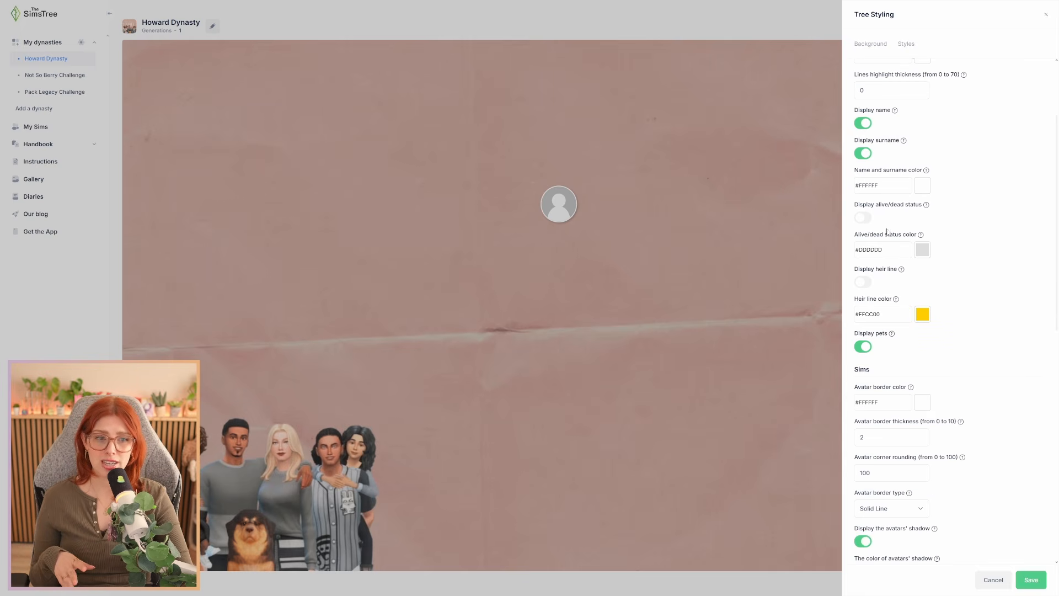
pyautogui.click(863, 217)
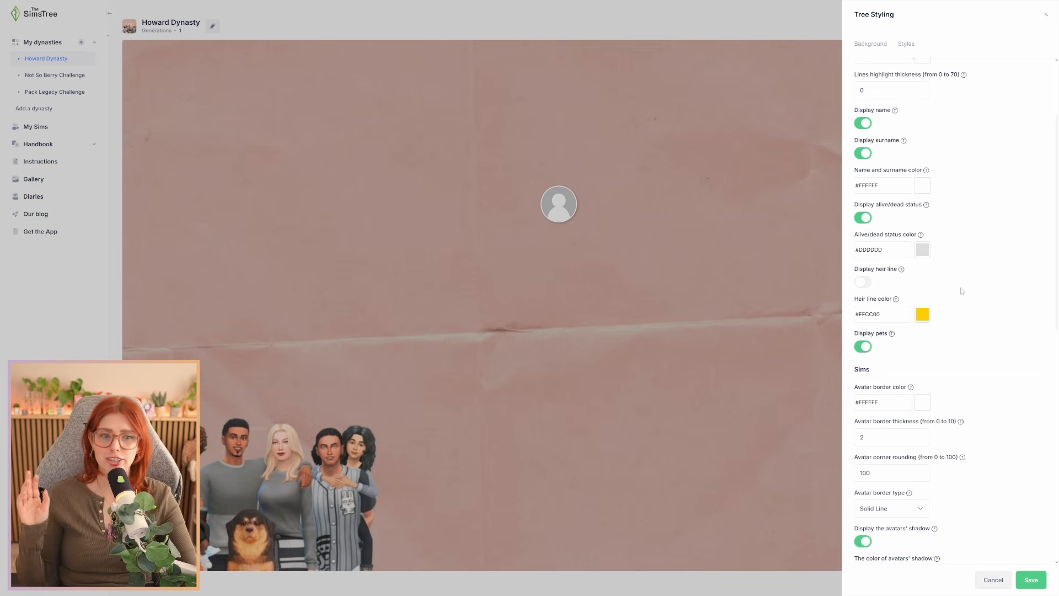
pyautogui.click(865, 283)
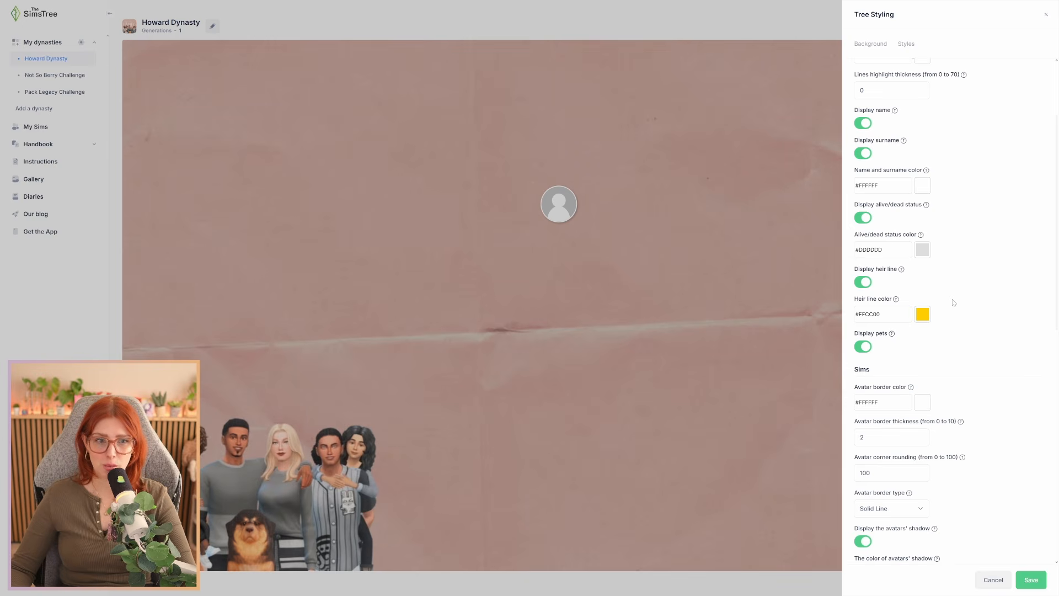
# Examine the Sims and Pets style settings, including avatar border color, thickness, corner rounding, border type and shadow
pyautogui.scroll(-3, 940, 304)
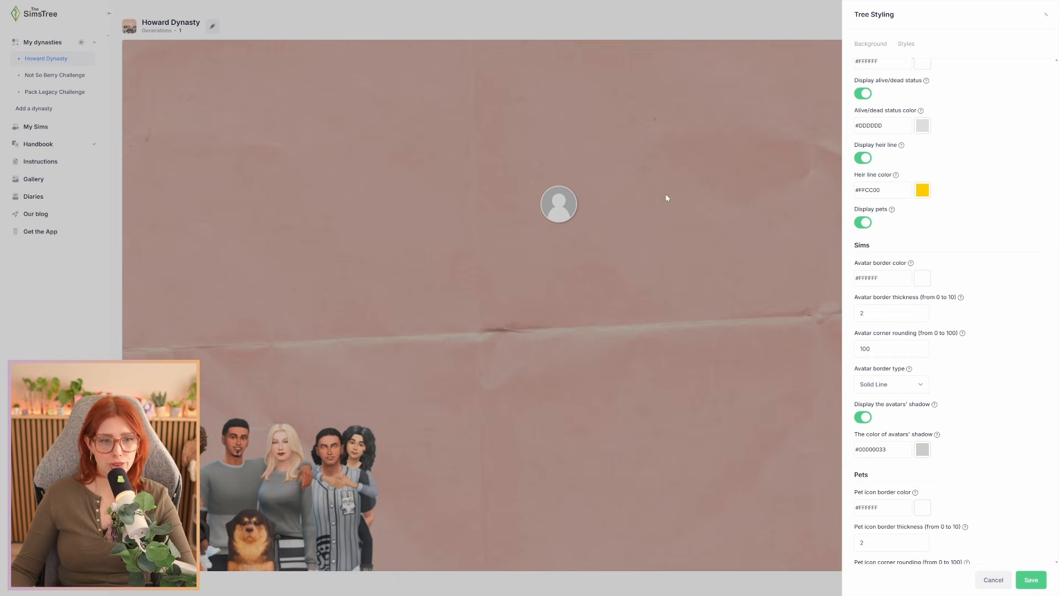
pyautogui.scroll(-1, 986, 366)
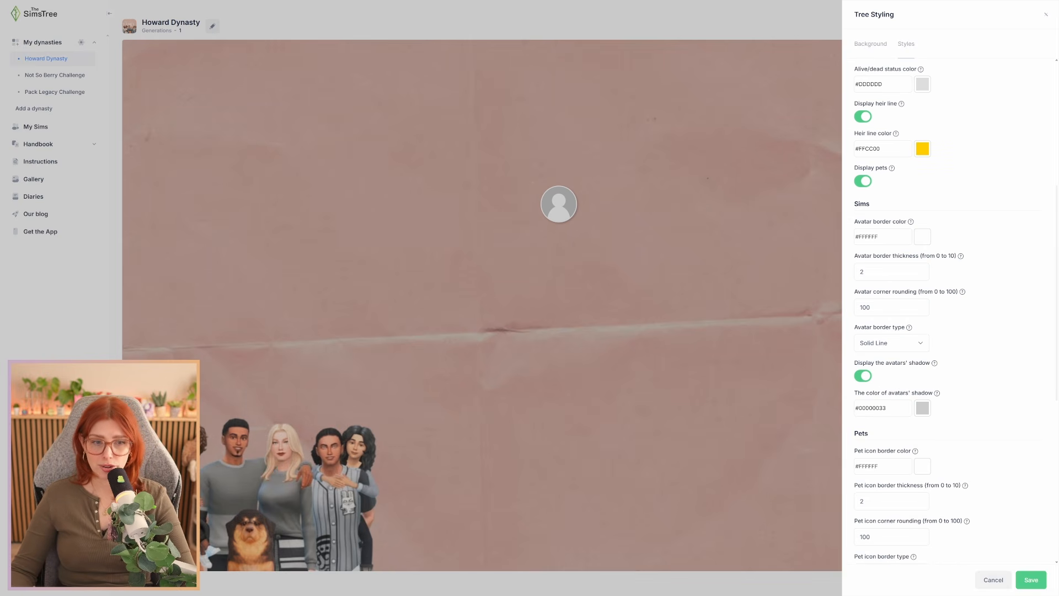
pyautogui.moveTo(853, 202); pyautogui.dragTo(969, 388)
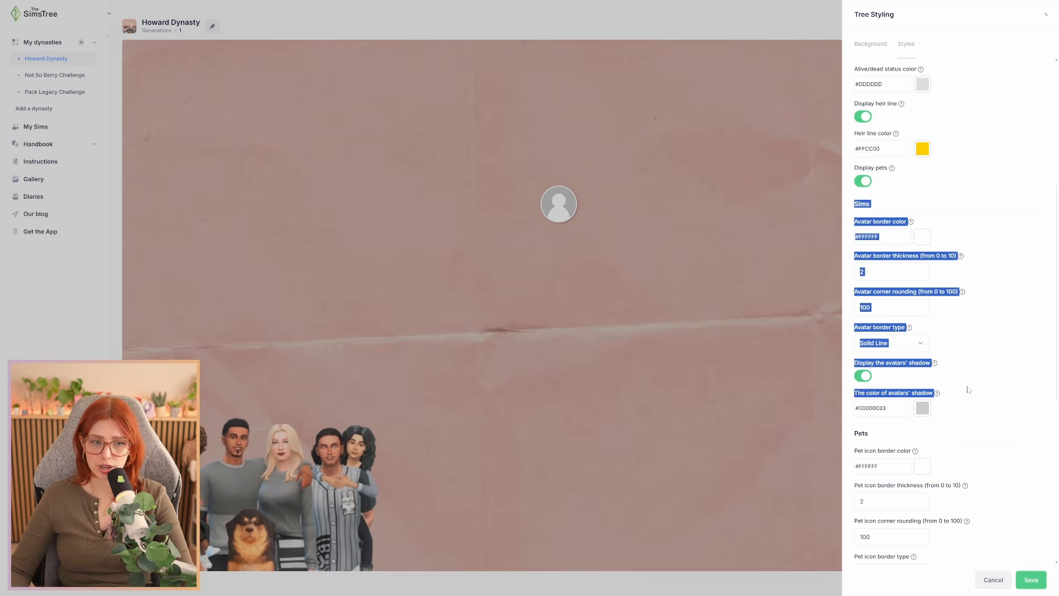
pyautogui.click(978, 387)
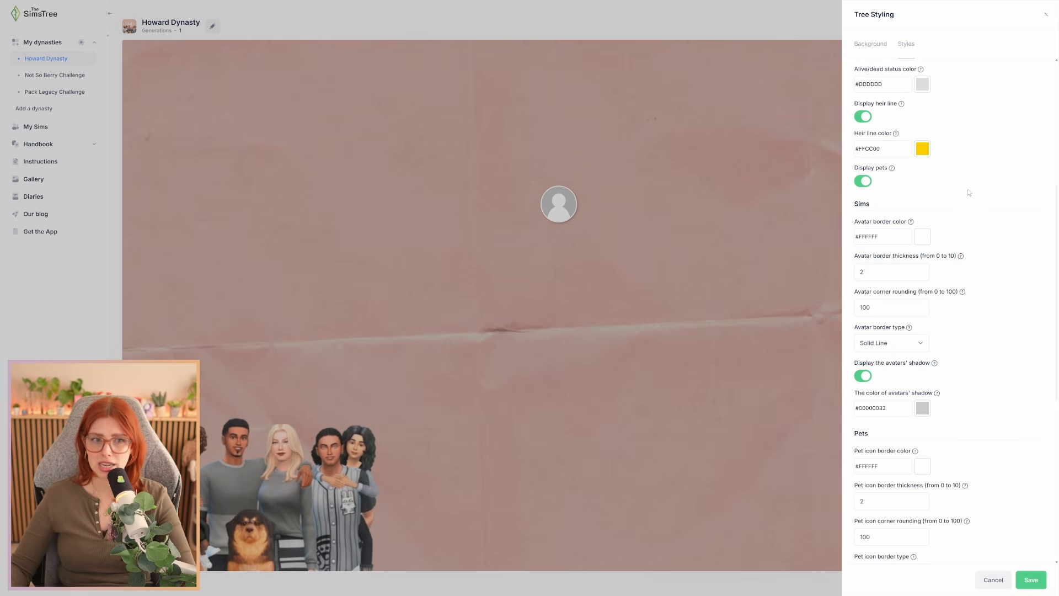
pyautogui.scroll(3, 969, 192)
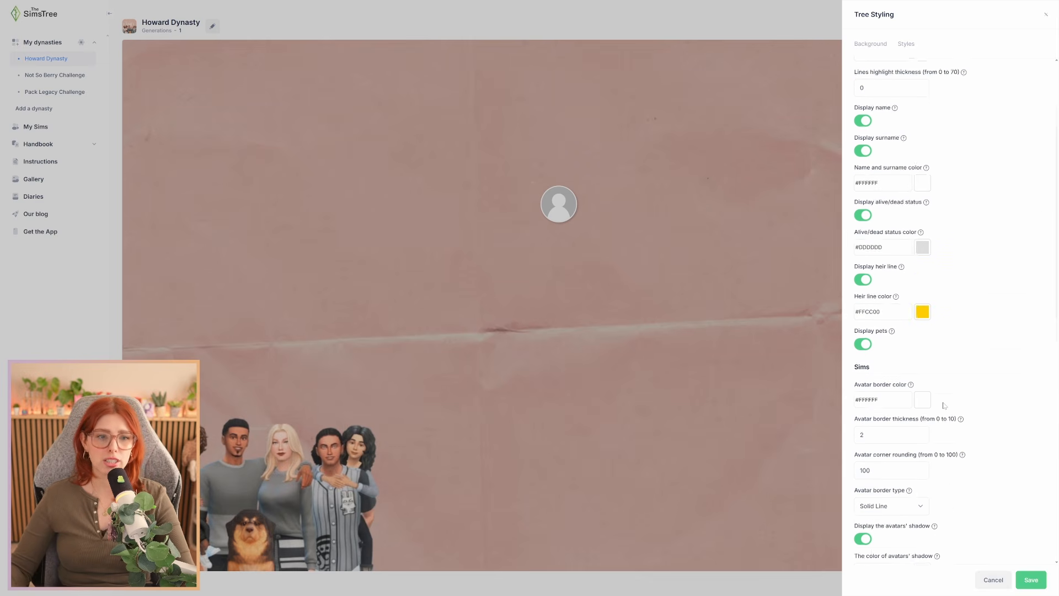
# Read the help notes on avatar border and surname settings, and look through the pet and occult icon style options
pyautogui.scroll(-2, 877, 246)
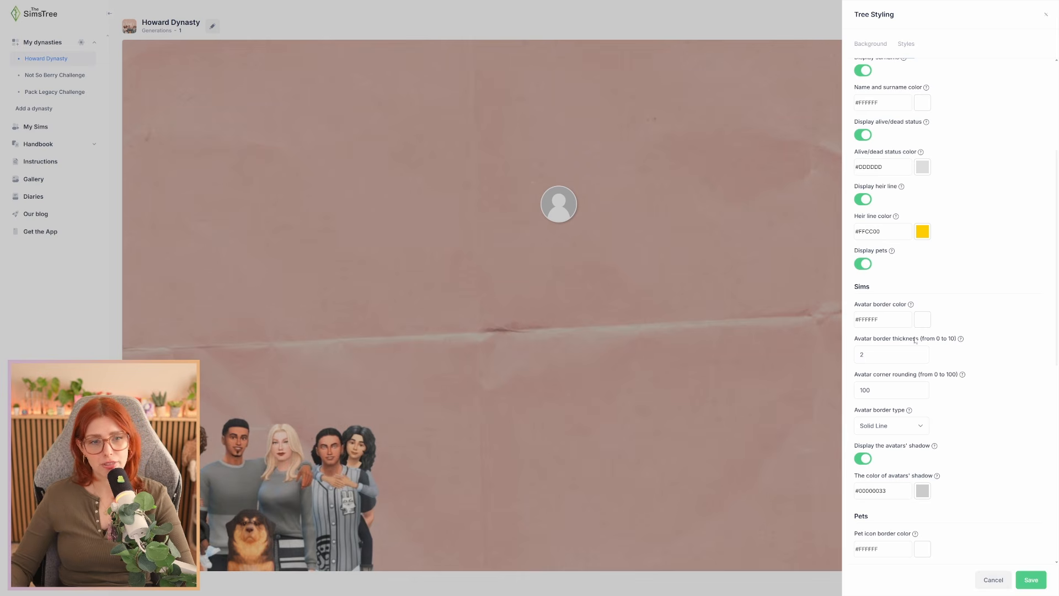
pyautogui.moveTo(912, 308)
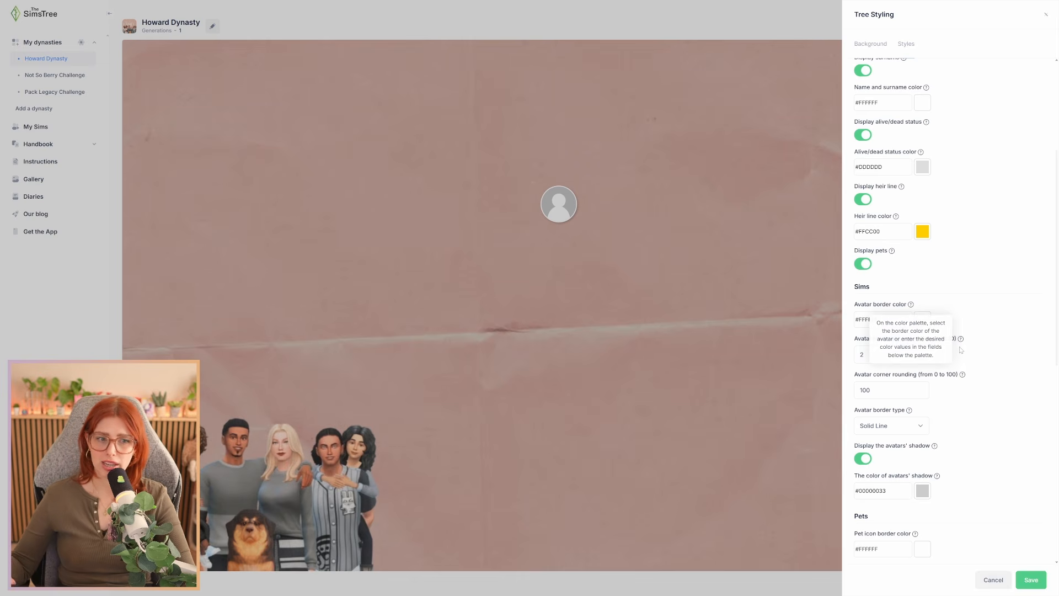
pyautogui.moveTo(962, 343)
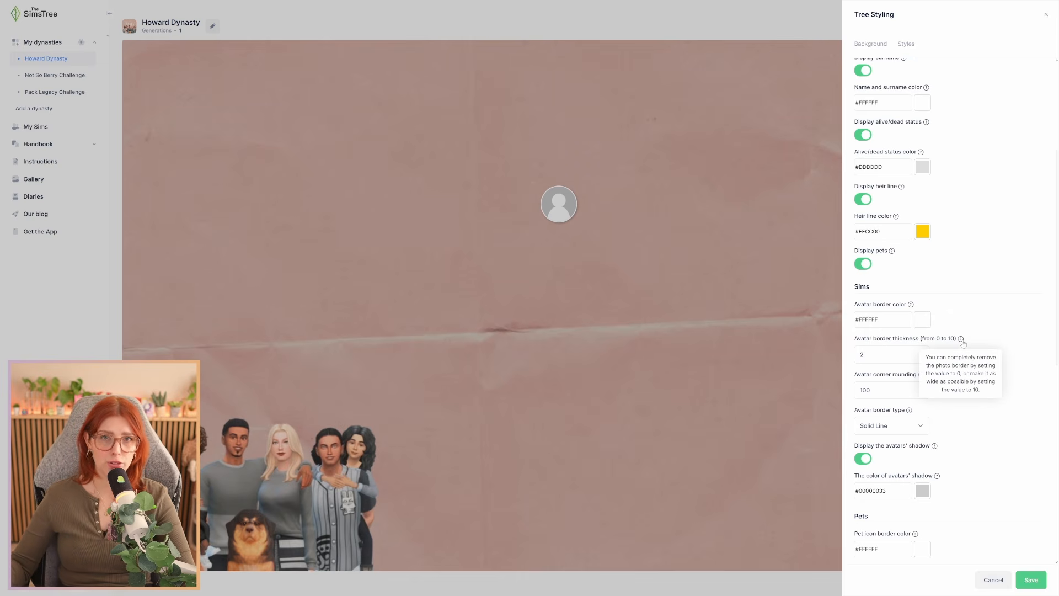
pyautogui.scroll(-1, 969, 339)
pyautogui.scroll(-8, 968, 339)
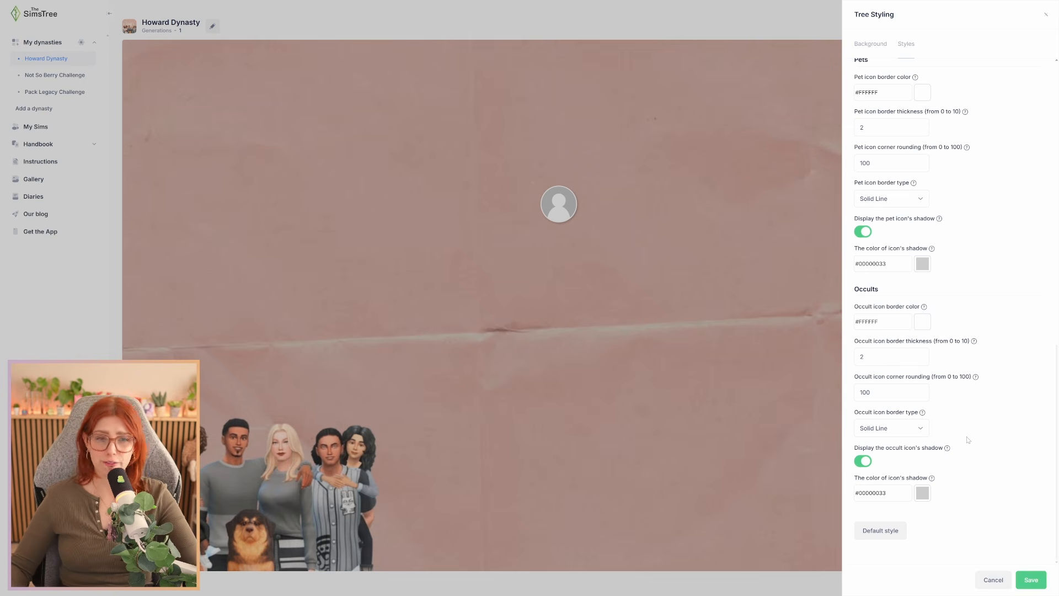
pyautogui.scroll(10, 968, 435)
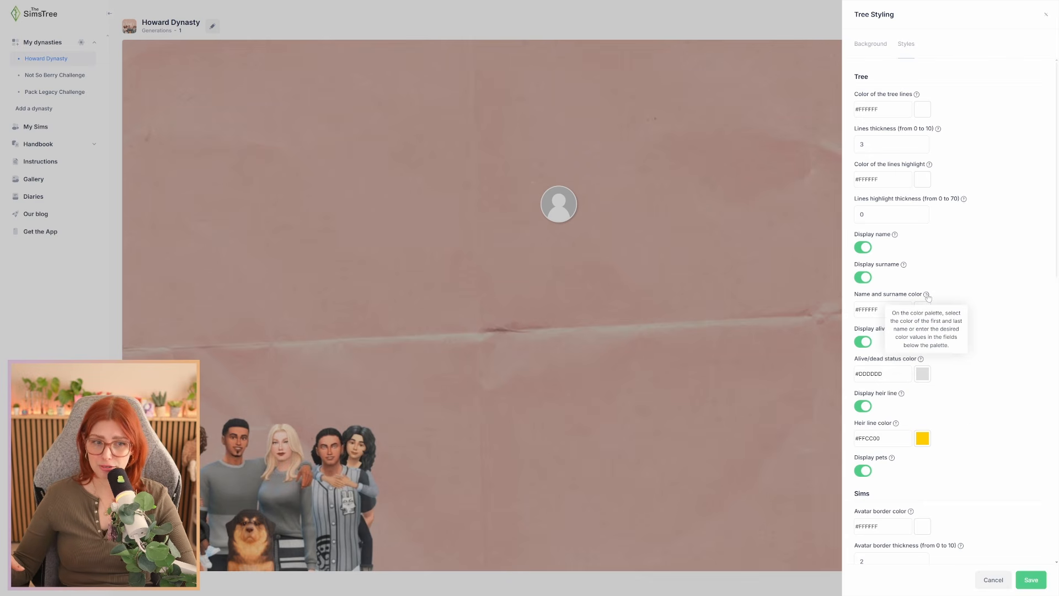
pyautogui.moveTo(903, 269)
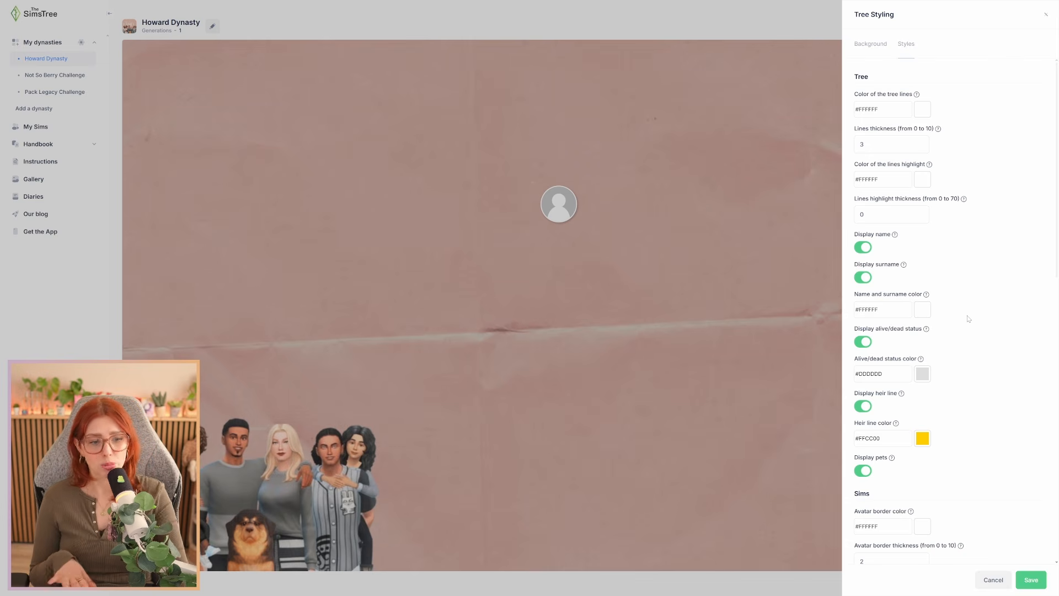
# Change the heir line color to dark purple and save the tree styling
pyautogui.click(925, 440)
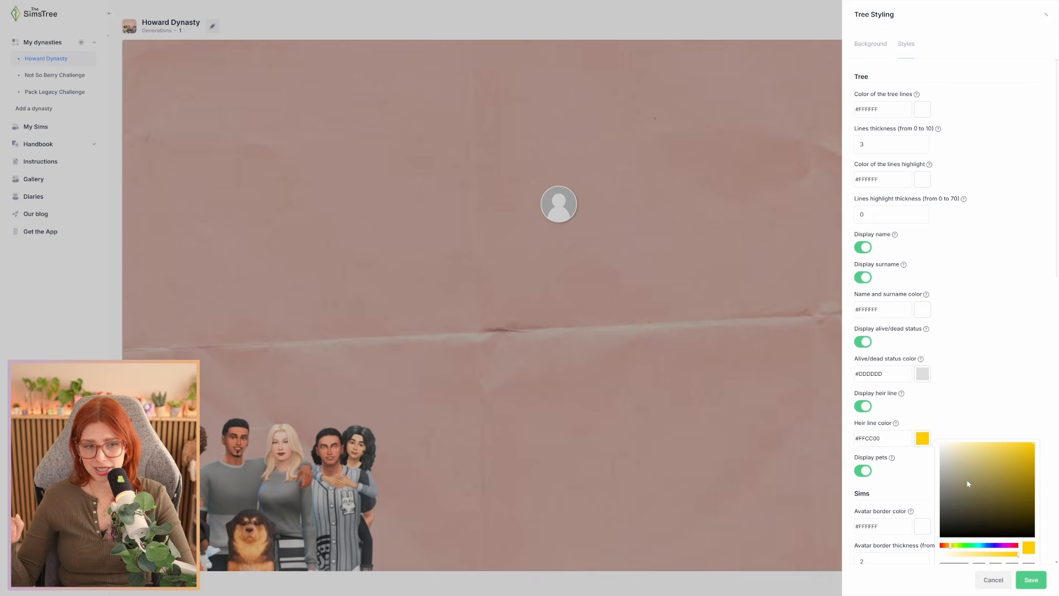
pyautogui.click(994, 546)
pyautogui.click(1009, 546)
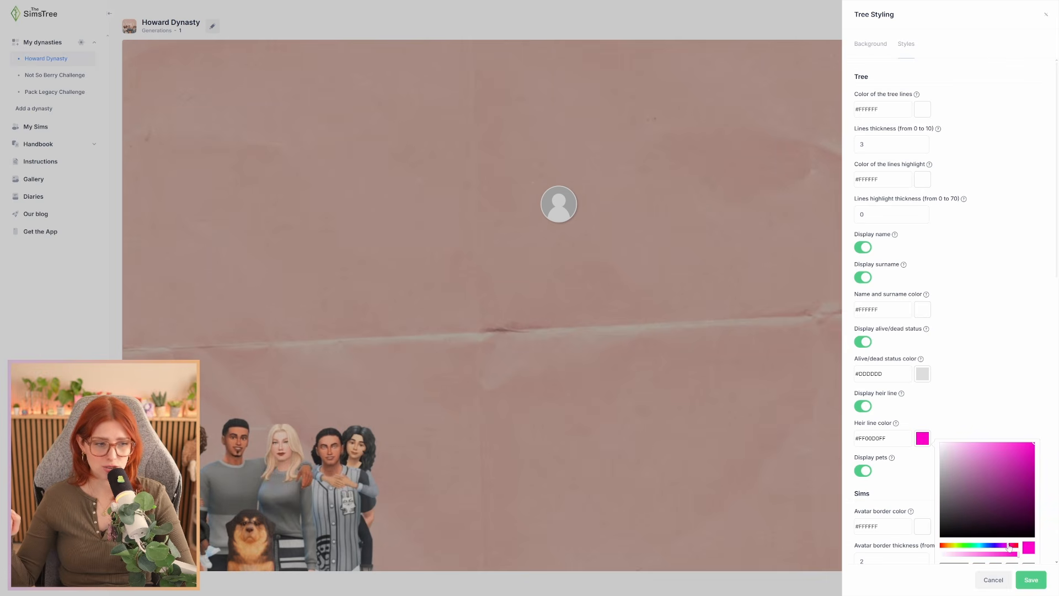
pyautogui.moveTo(1009, 546); pyautogui.dragTo(1003, 546)
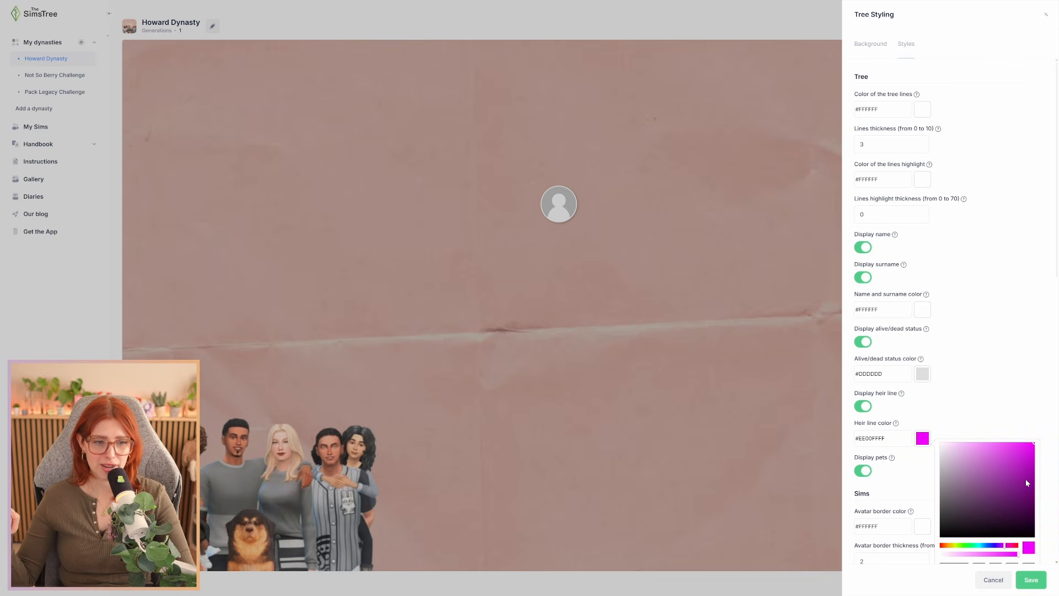
pyautogui.moveTo(1028, 505); pyautogui.dragTo(1031, 494)
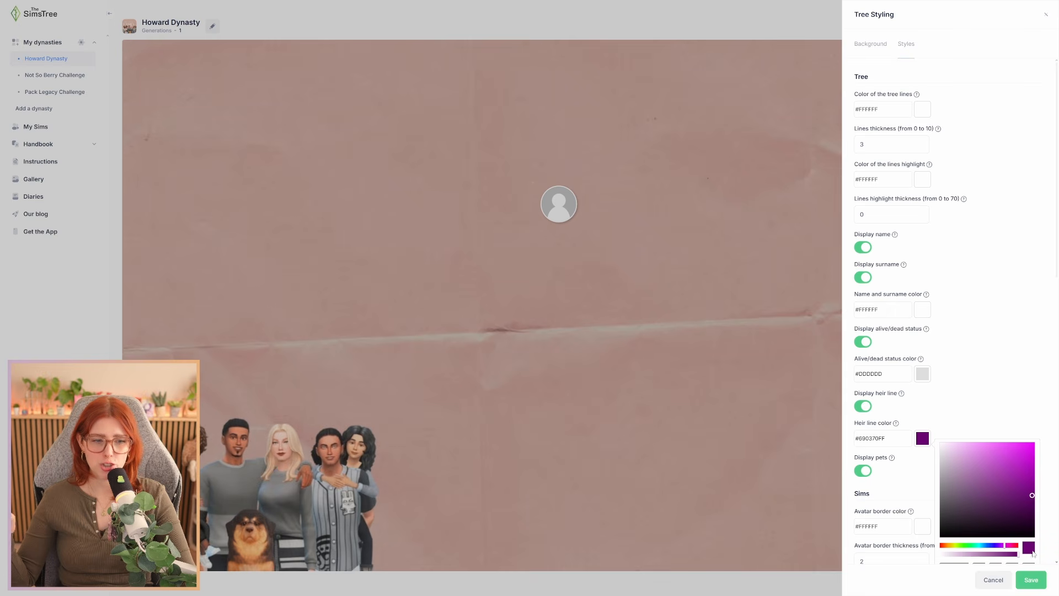
pyautogui.click(1031, 580)
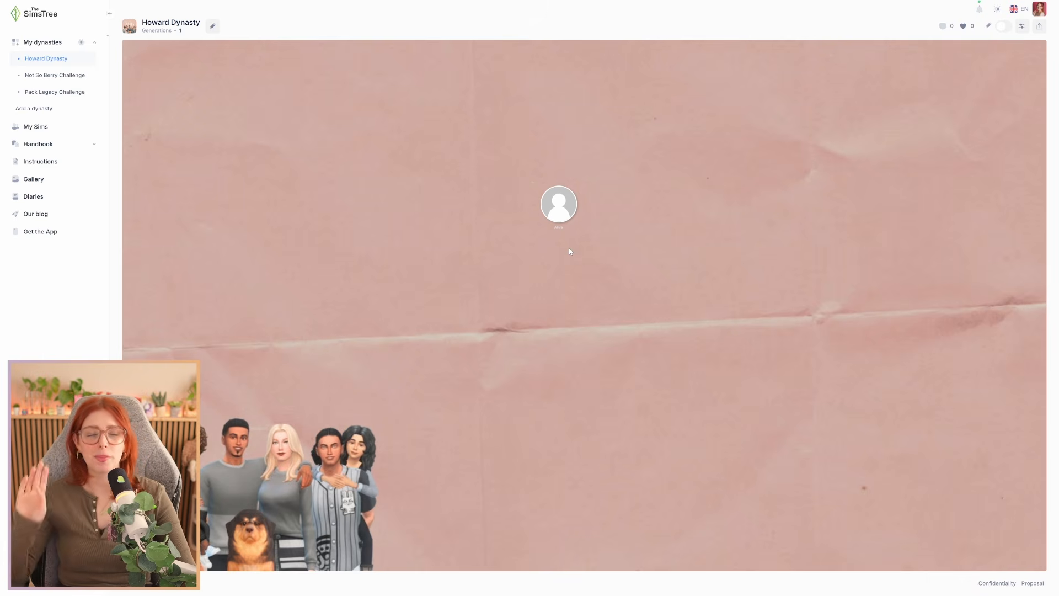
# Turn on tree editing, assign the Sim Karter Howard to the blank avatar, and turn editing off
pyautogui.click(1003, 27)
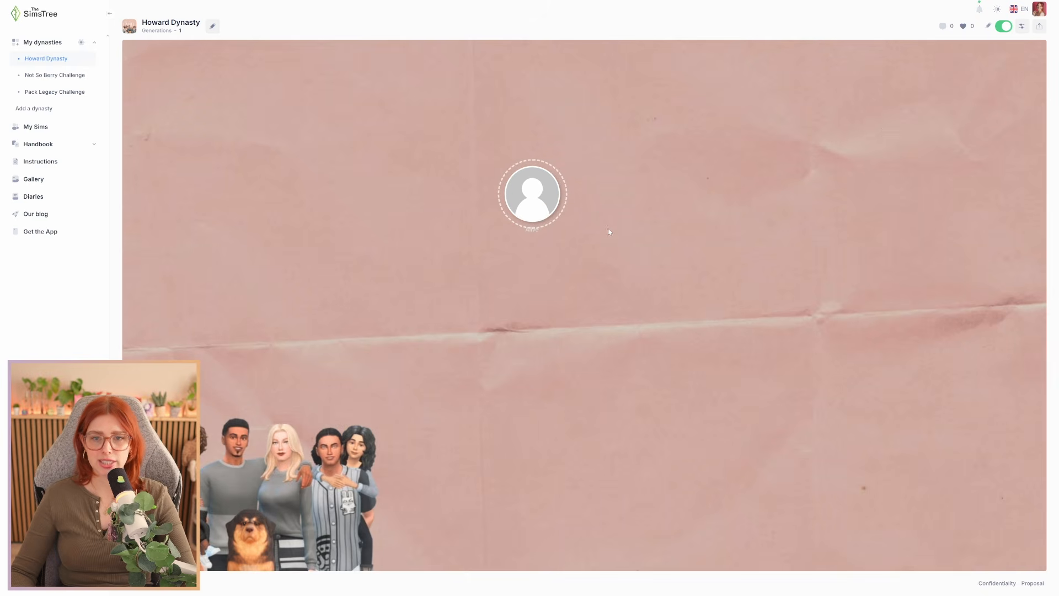
pyautogui.moveTo(571, 251)
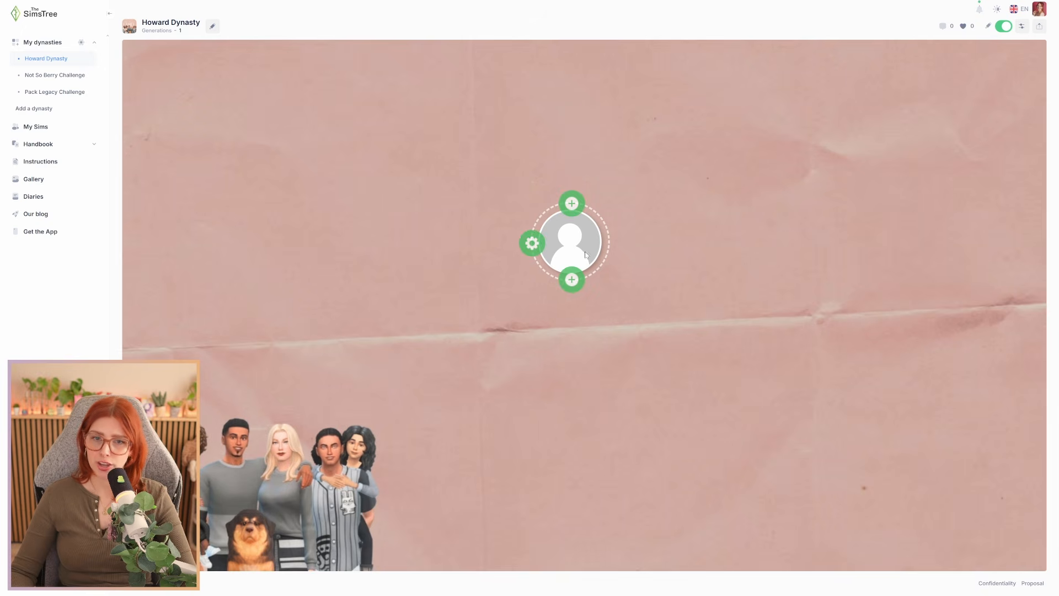
pyautogui.click(531, 244)
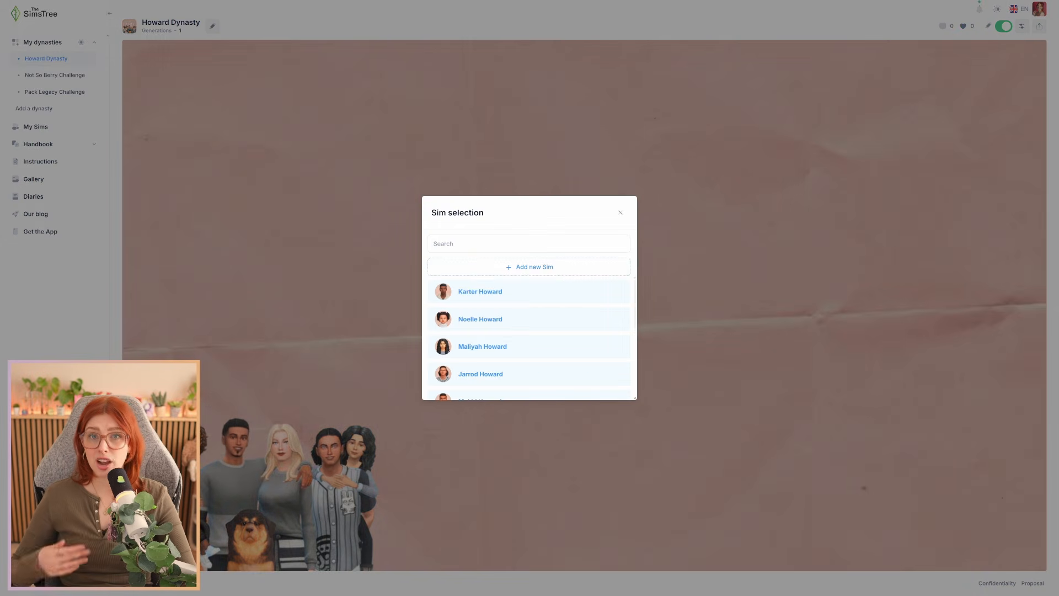
pyautogui.scroll(-2, 557, 328)
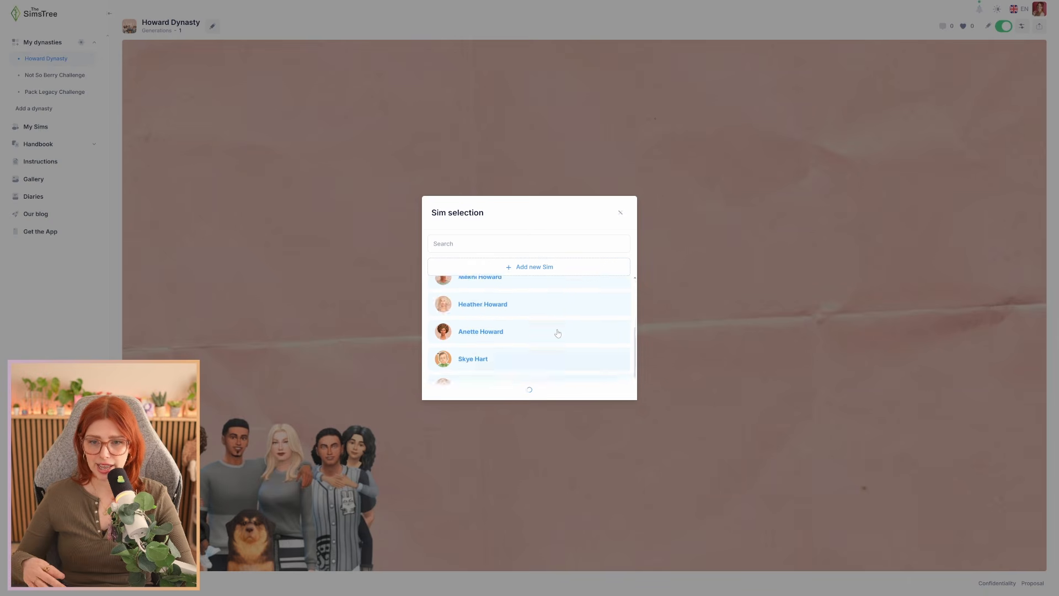
pyautogui.scroll(2, 558, 333)
pyautogui.click(543, 319)
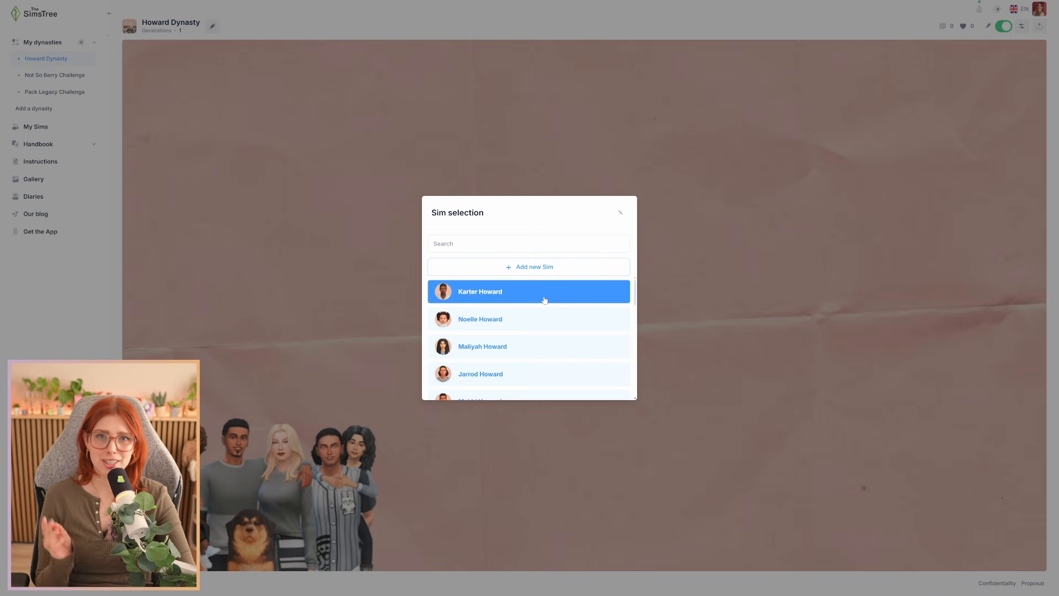
pyautogui.click(484, 298)
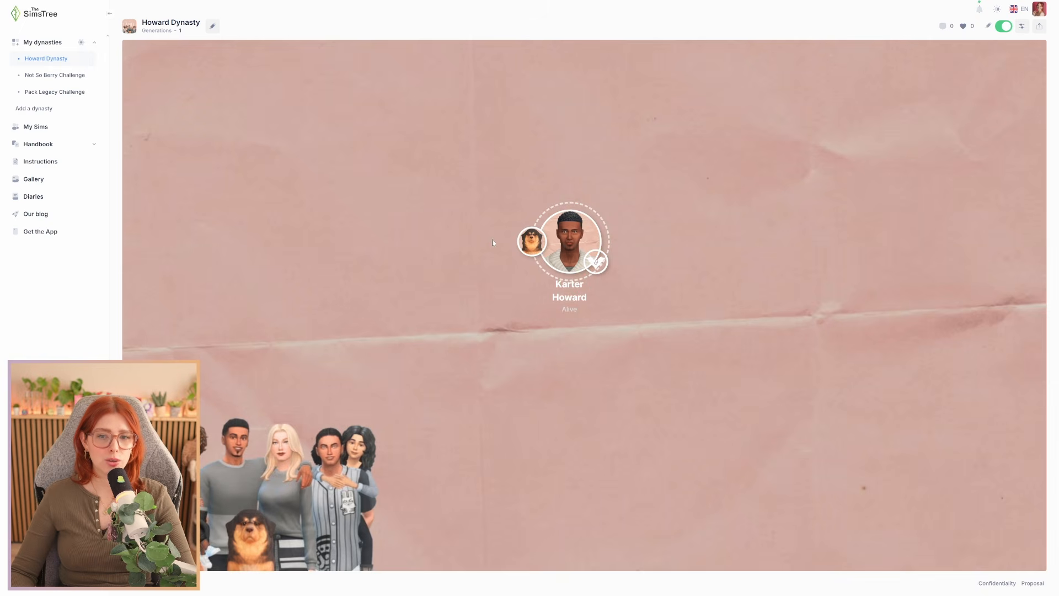
pyautogui.click(1010, 29)
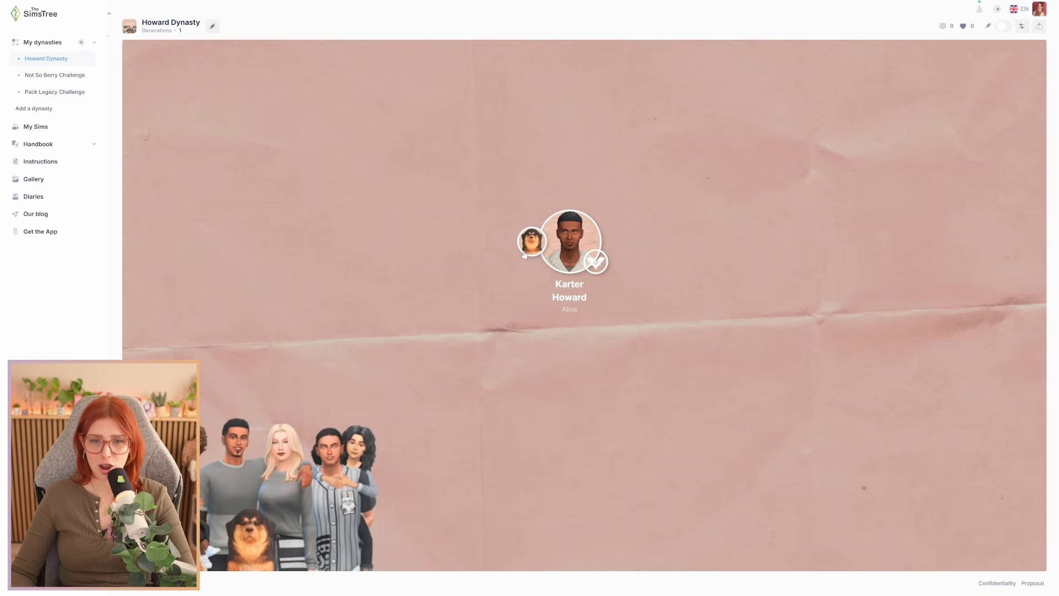
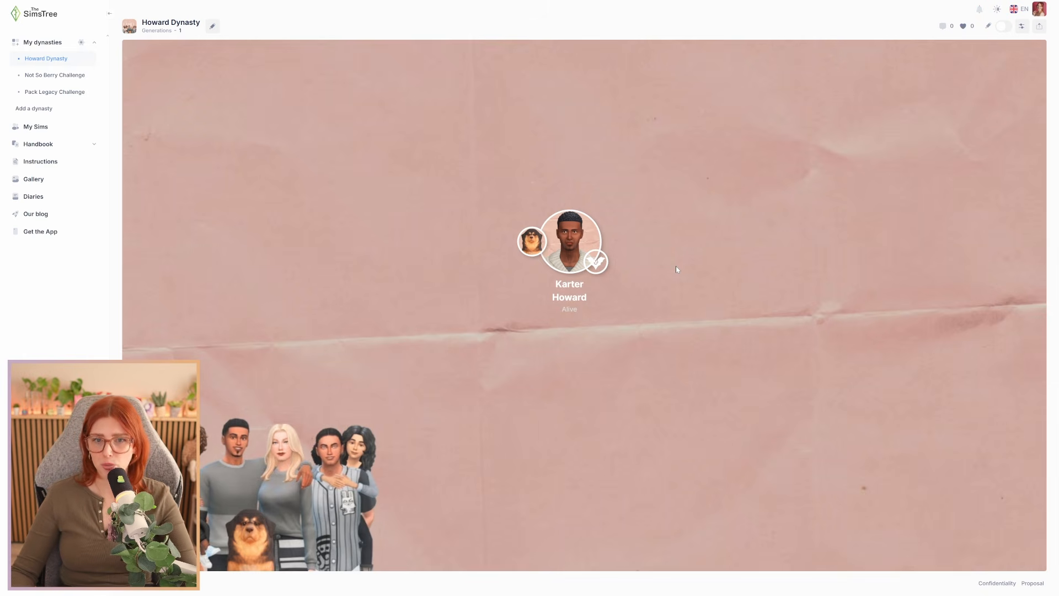
# Turn on tree editing and add the Sim Anette Howard as Karter Howard's partner with the Spouse relationship
pyautogui.click(1002, 28)
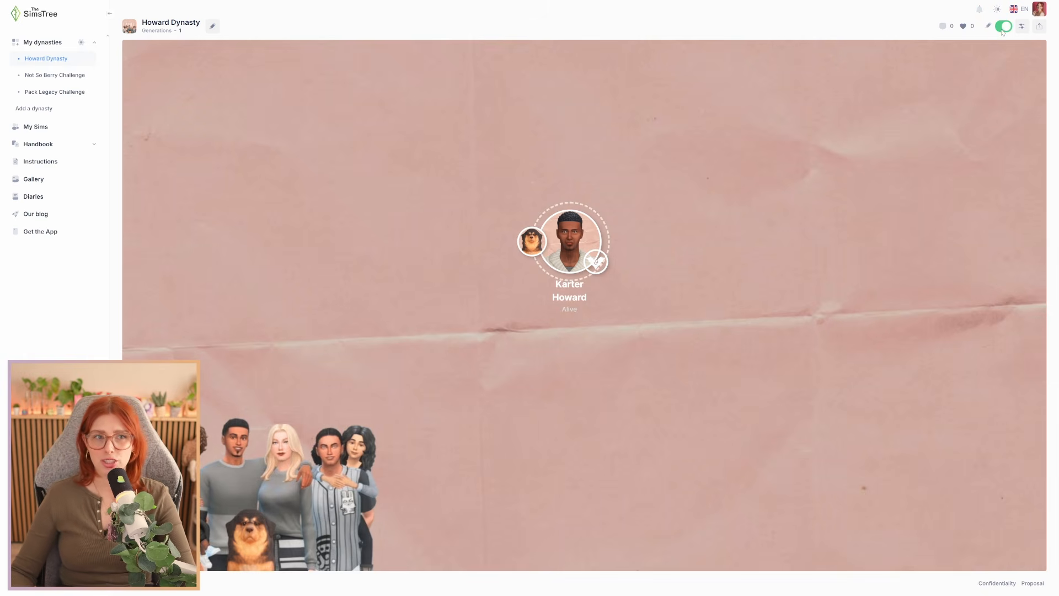
pyautogui.moveTo(579, 240)
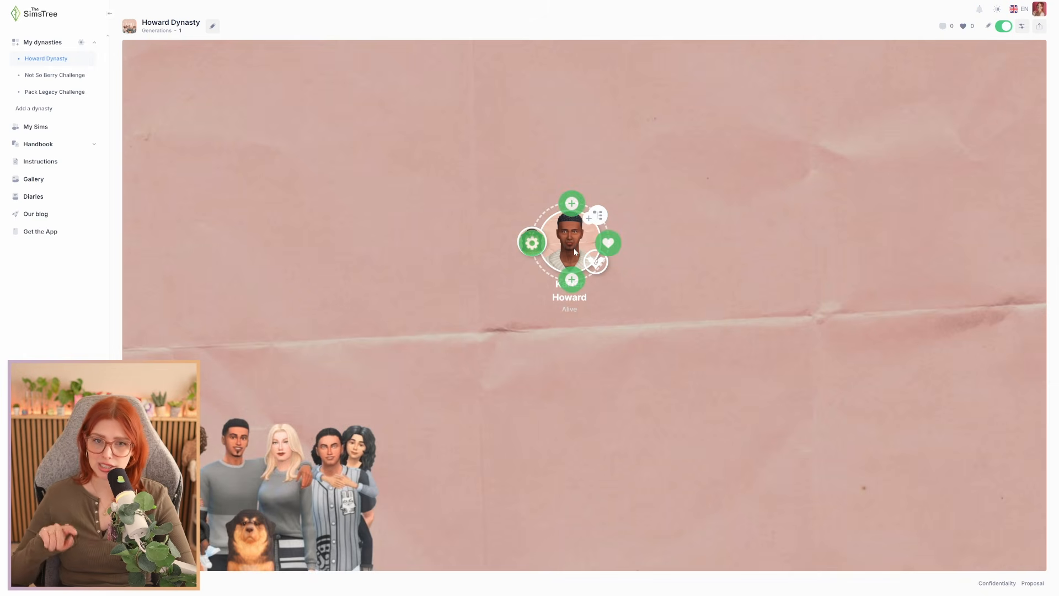
pyautogui.click(608, 244)
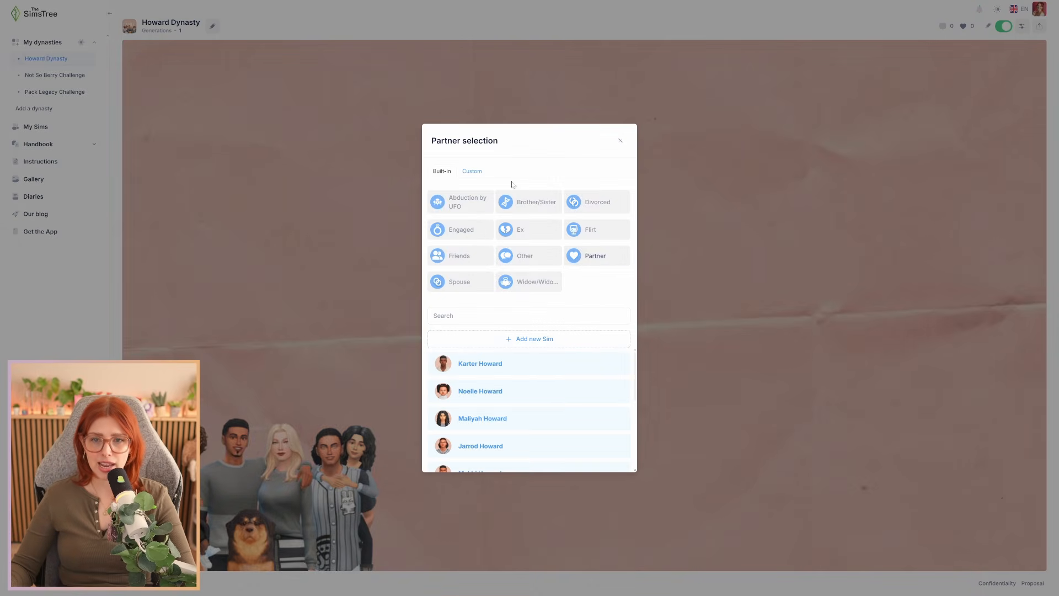
pyautogui.click(464, 288)
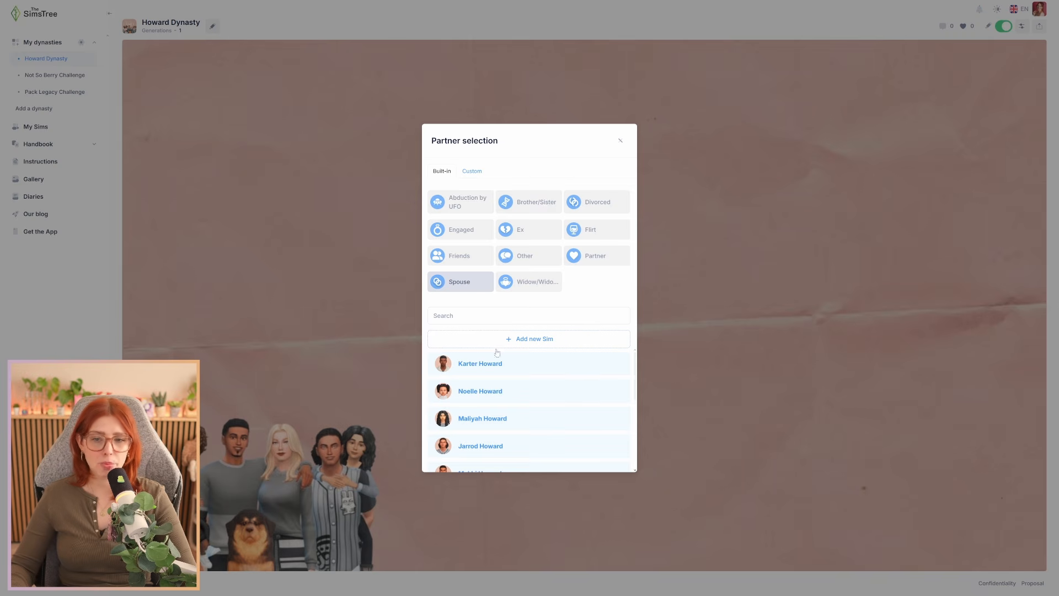
pyautogui.scroll(-4, 477, 419)
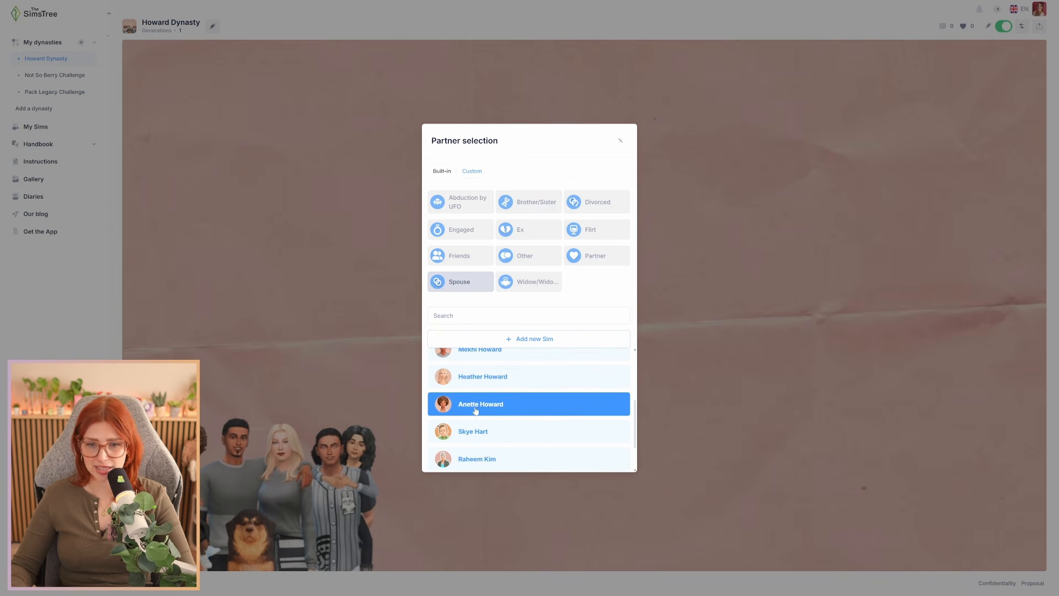
pyautogui.click(475, 409)
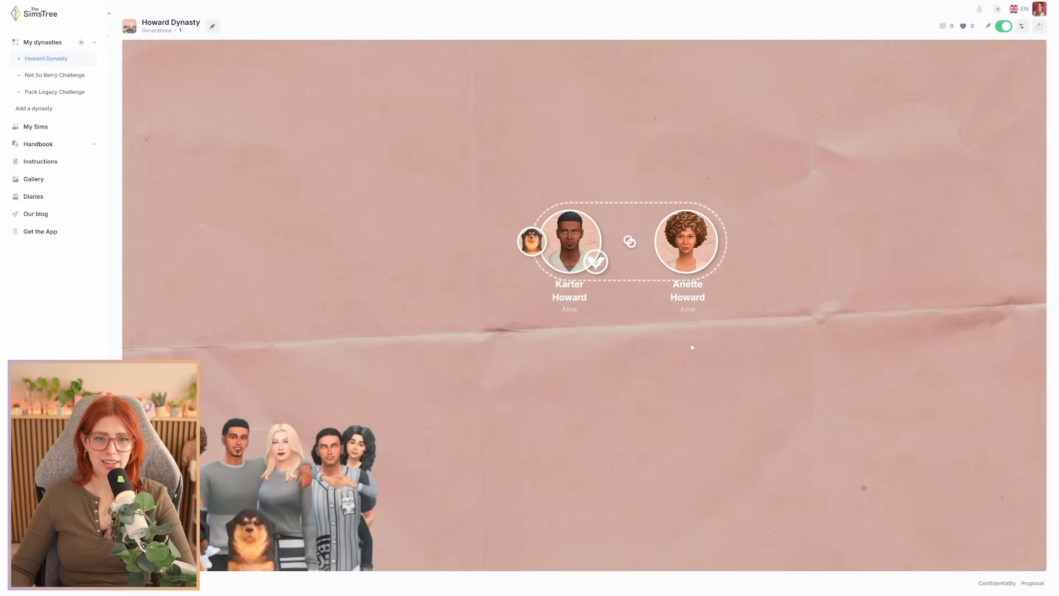
# Add the Sim Ollie Mark to Karter Howard with the custom Band Member relationship, and remove that Sim from the tree
pyautogui.moveTo(630, 256)
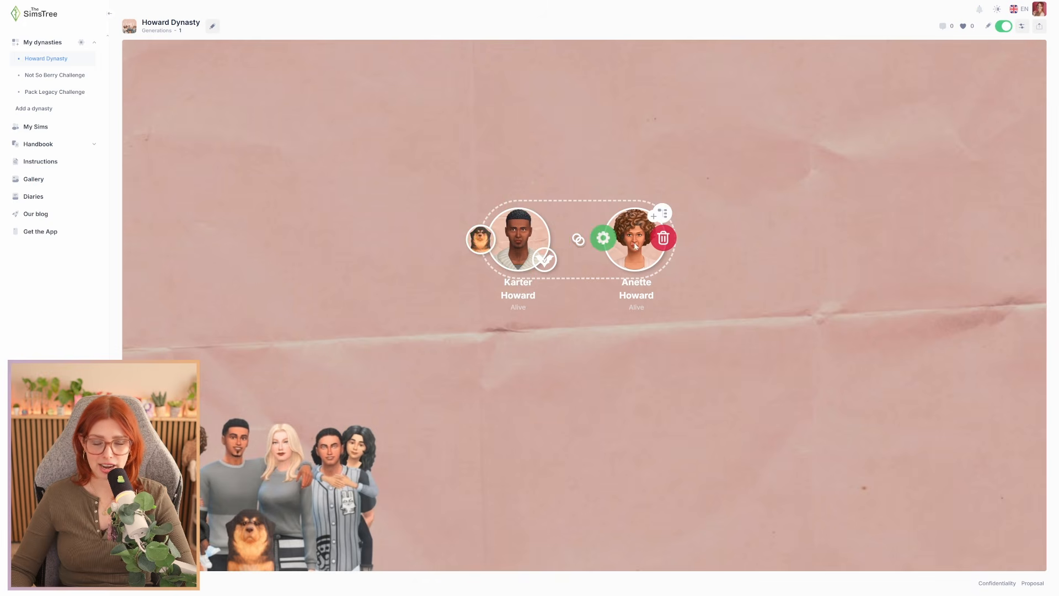
pyautogui.click(555, 239)
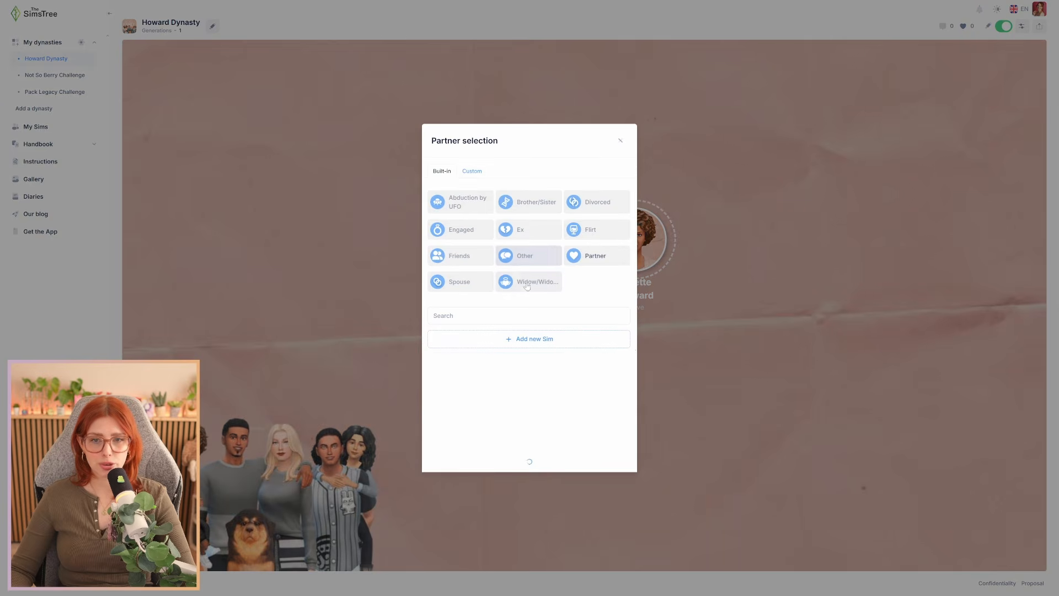
pyautogui.click(470, 171)
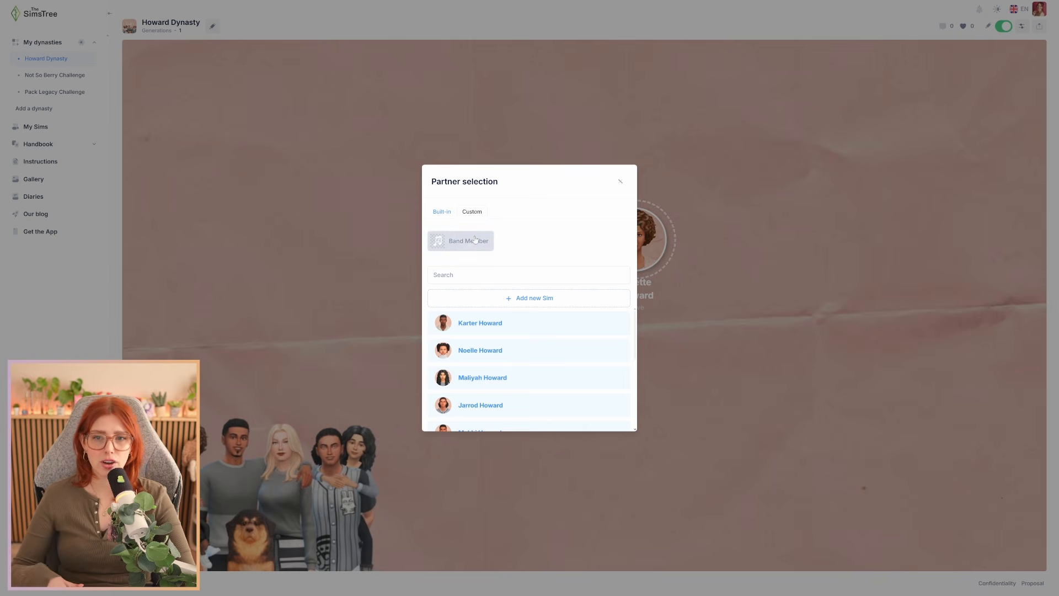
pyautogui.scroll(-1, 521, 360)
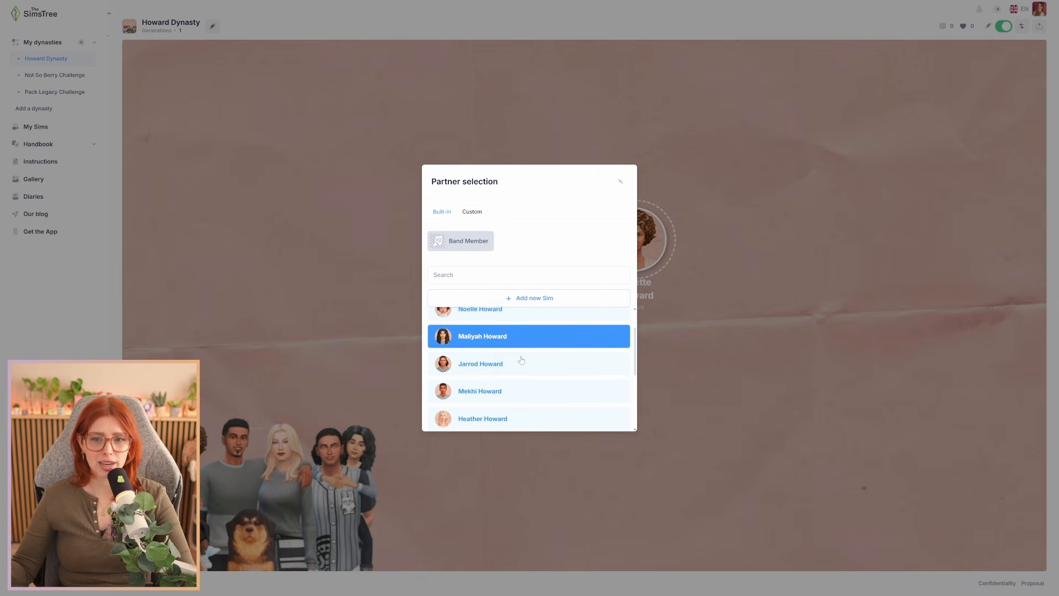
pyautogui.scroll(-4, 521, 367)
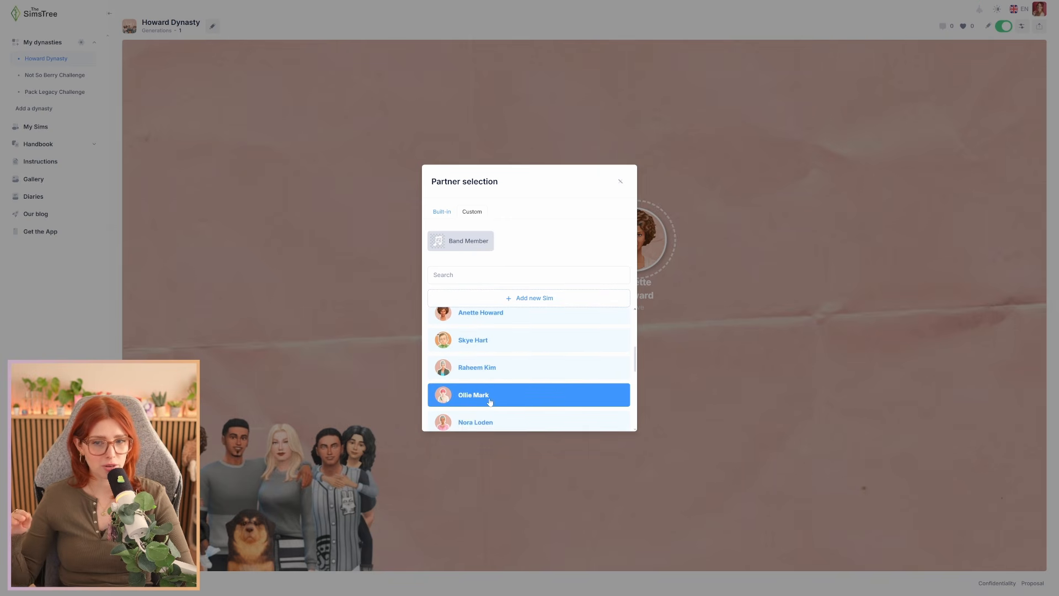
pyautogui.click(490, 401)
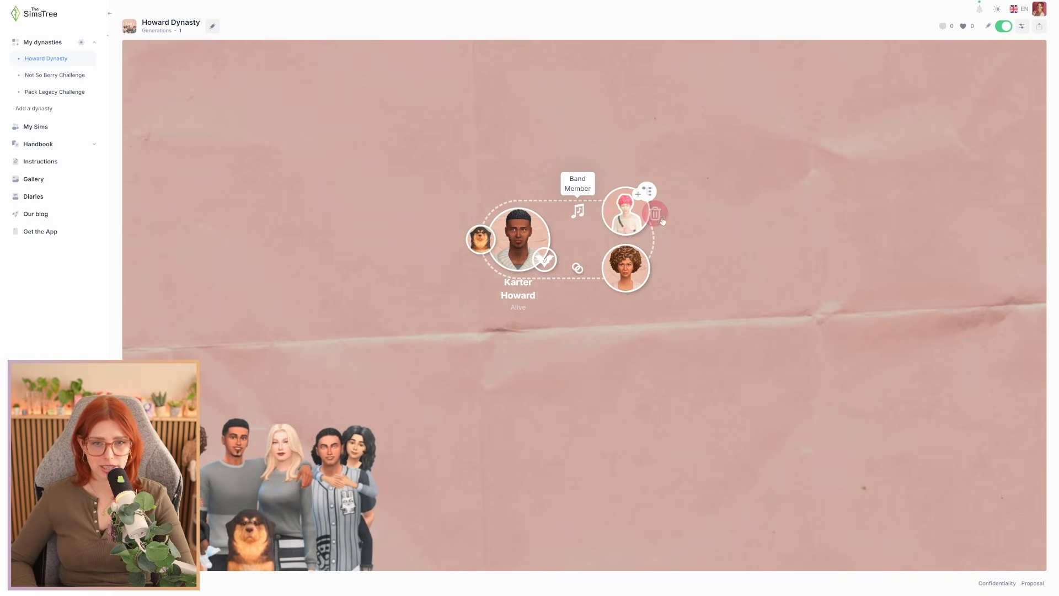
pyautogui.click(576, 267)
pyautogui.click(512, 337)
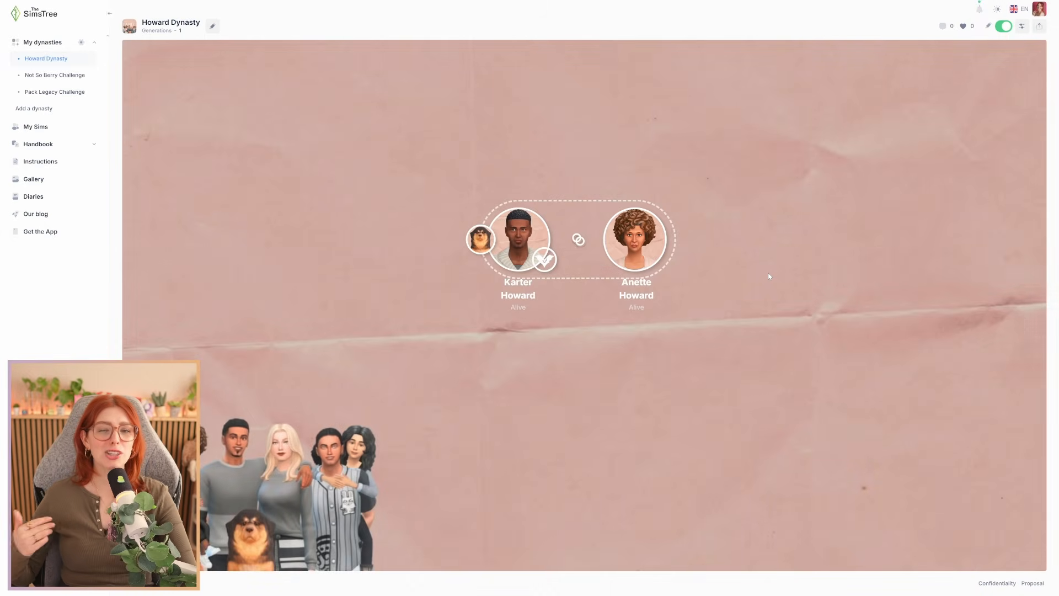
pyautogui.click(557, 241)
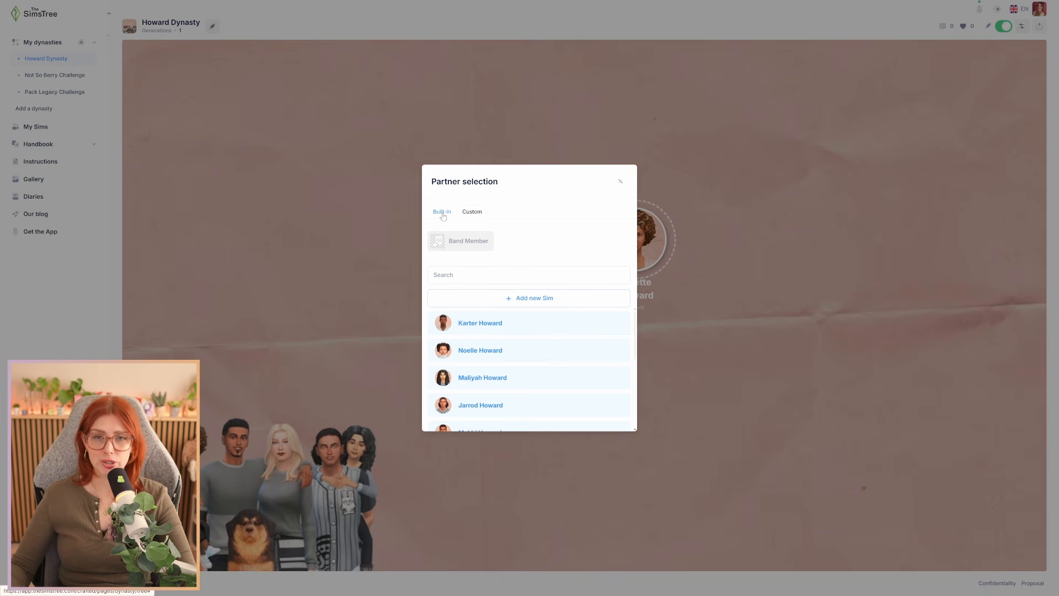
pyautogui.click(472, 212)
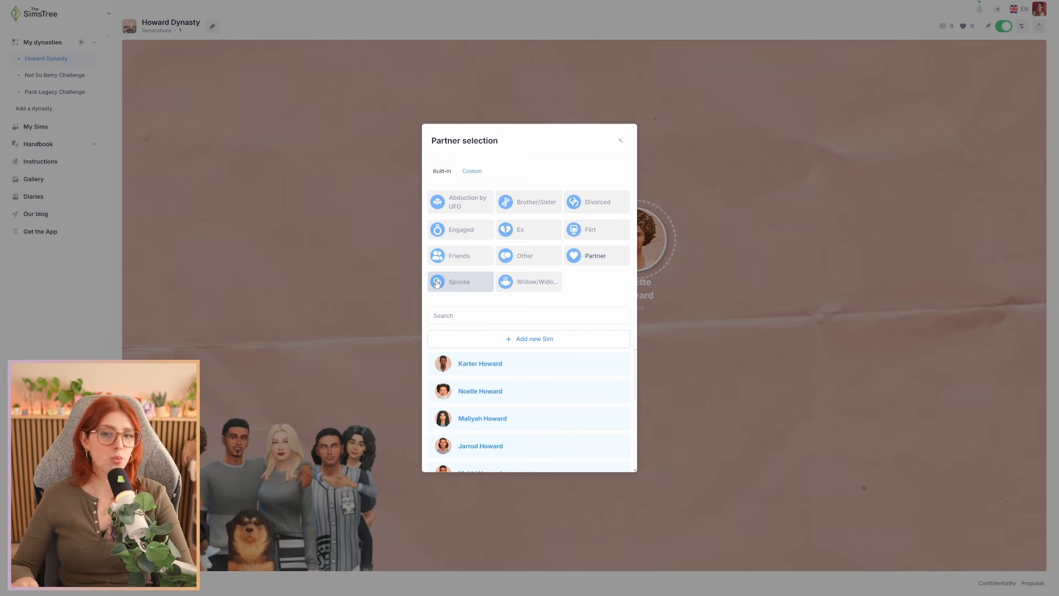
pyautogui.click(472, 171)
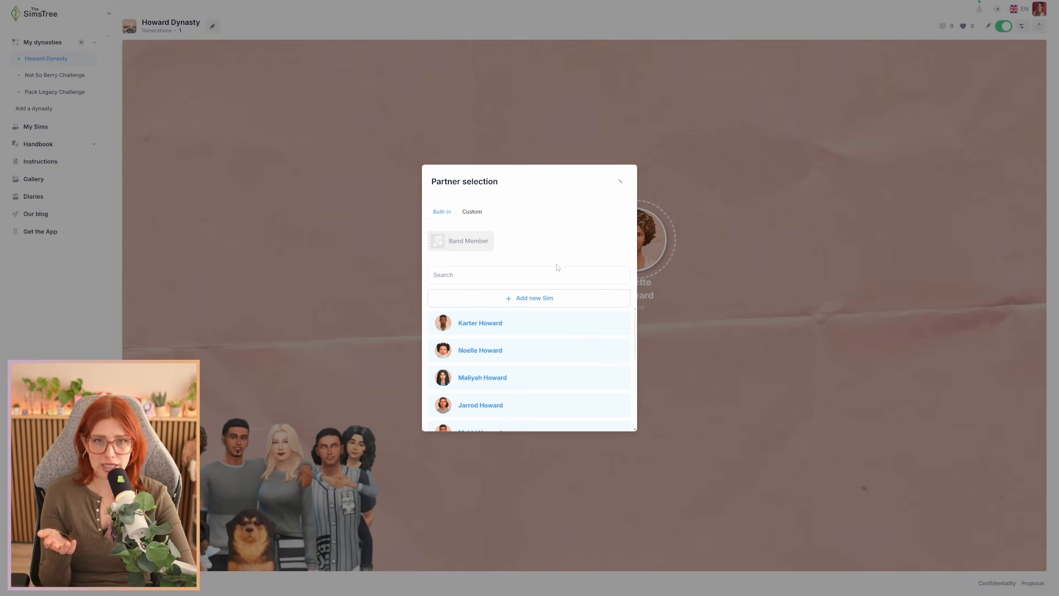
pyautogui.click(442, 213)
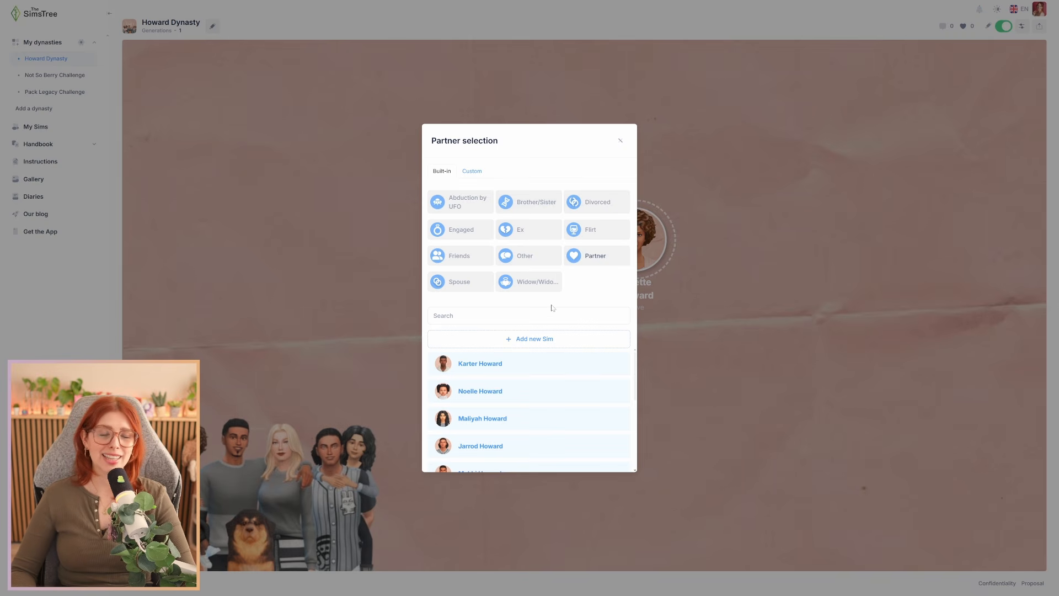
pyautogui.click(621, 141)
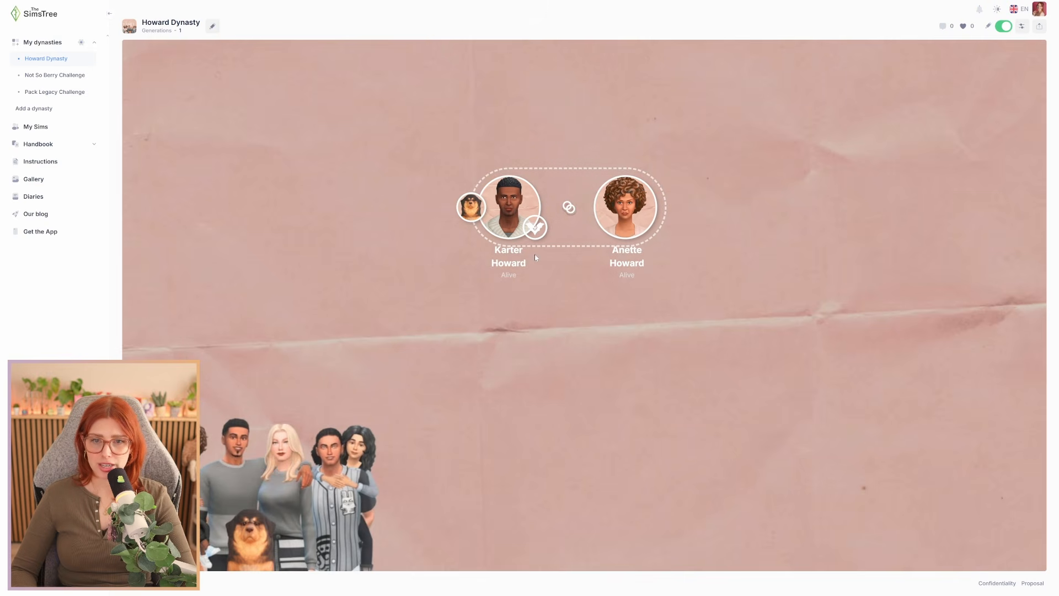
pyautogui.moveTo(637, 219)
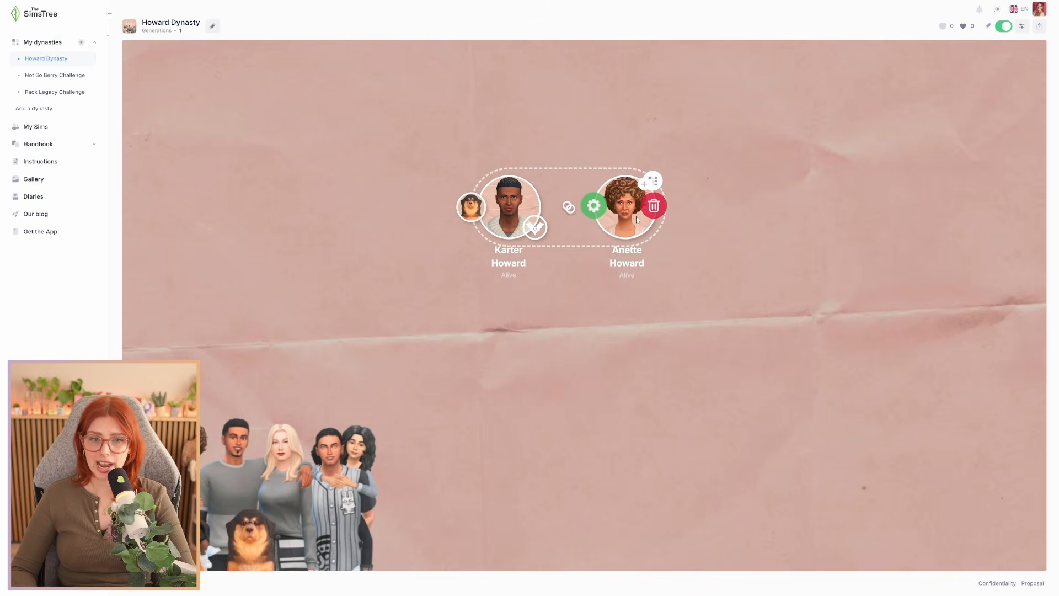
# Add a child below Karter and Anette Howard and assign the Sim Mekhi Howard to the blank avatar
pyautogui.moveTo(509, 254)
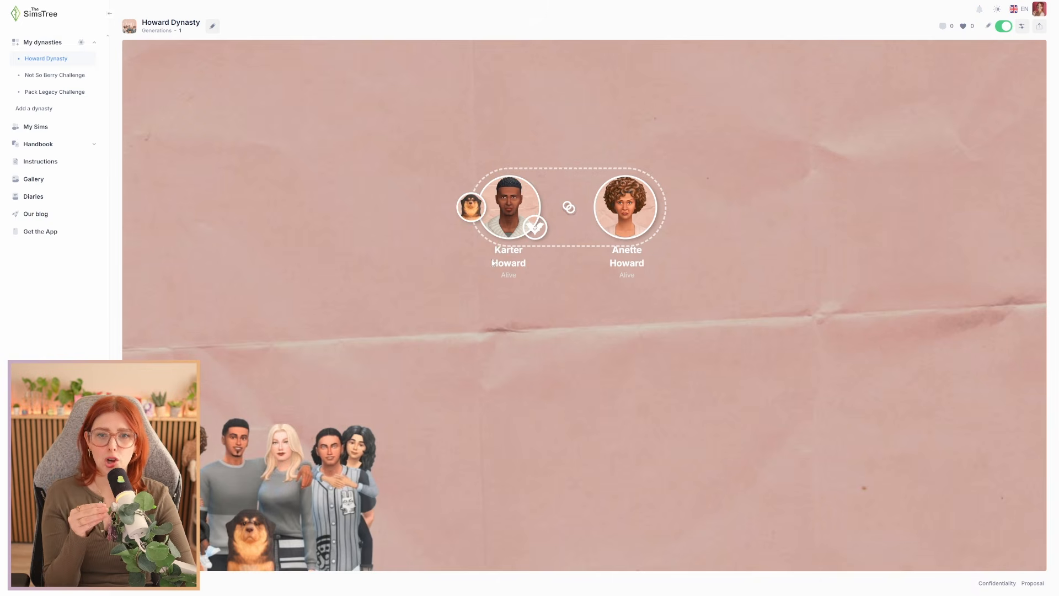
pyautogui.click(512, 249)
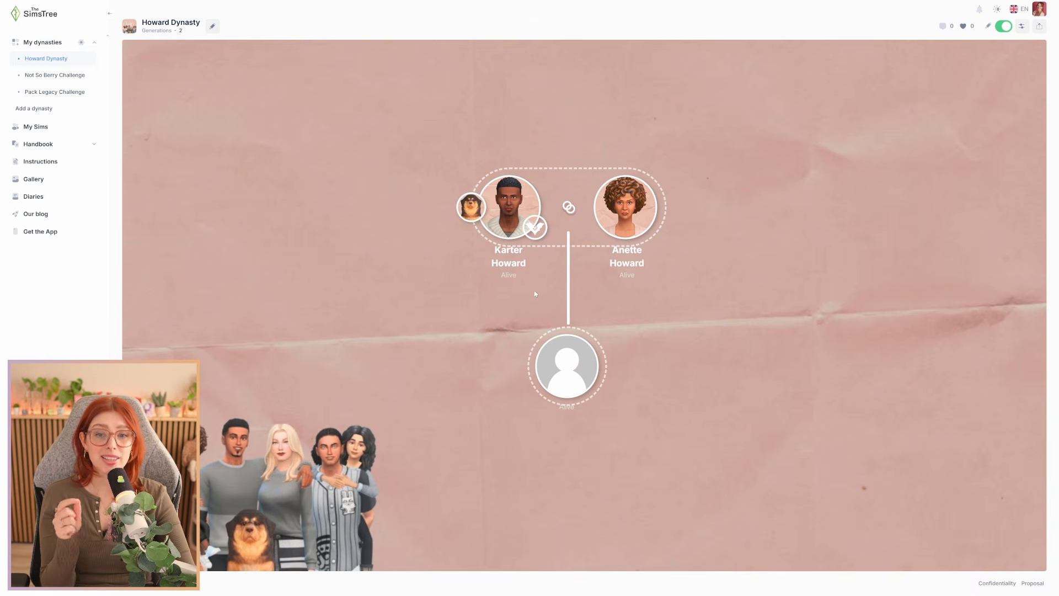
pyautogui.moveTo(576, 365)
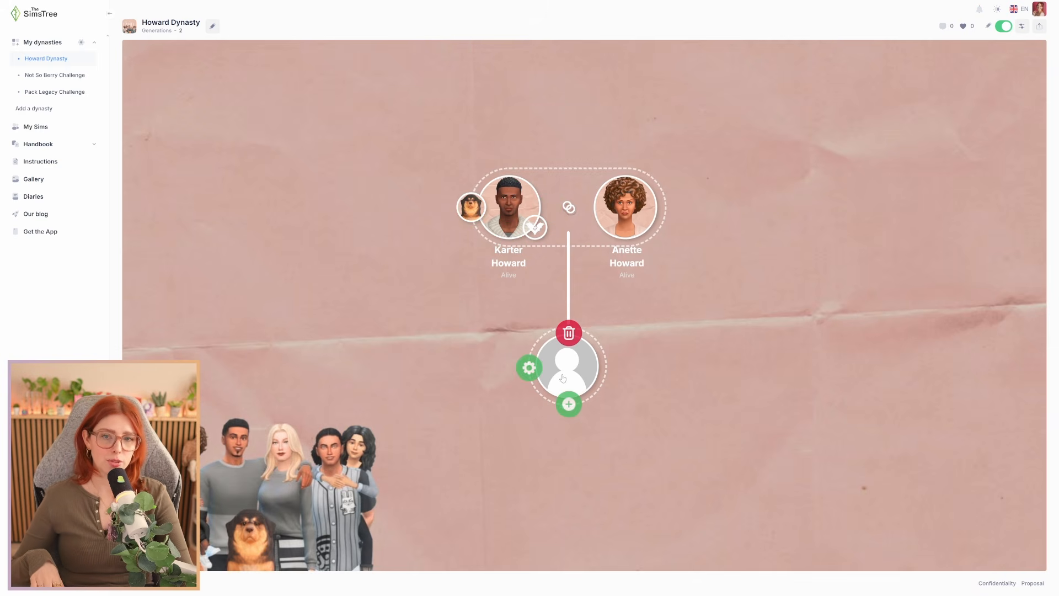
pyautogui.moveTo(519, 223)
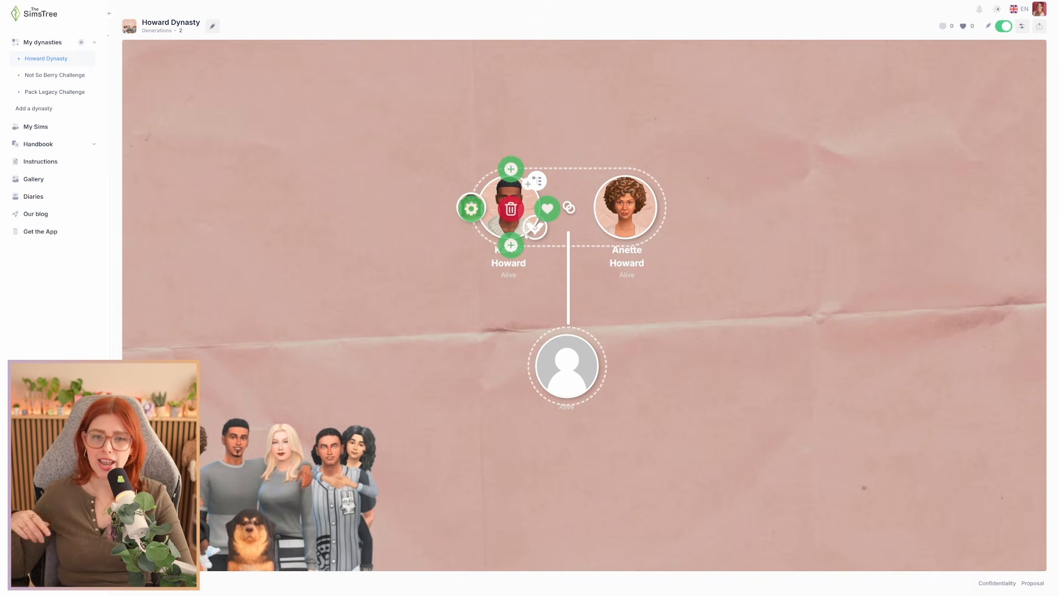
pyautogui.moveTo(682, 279); pyautogui.dragTo(700, 300)
pyautogui.scroll(-1, 701, 309)
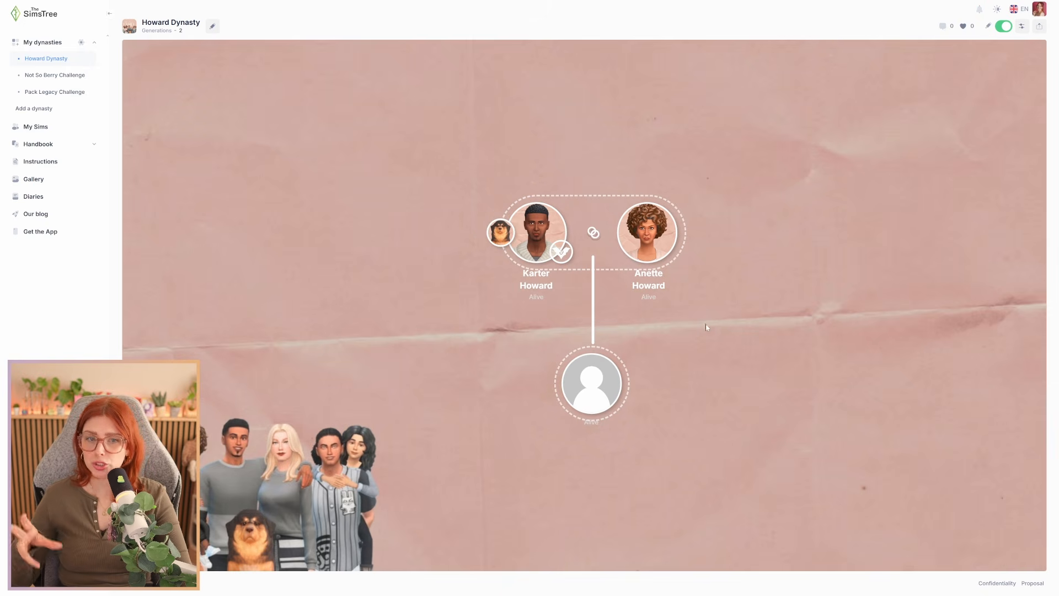
pyautogui.moveTo(802, 390); pyautogui.dragTo(759, 356)
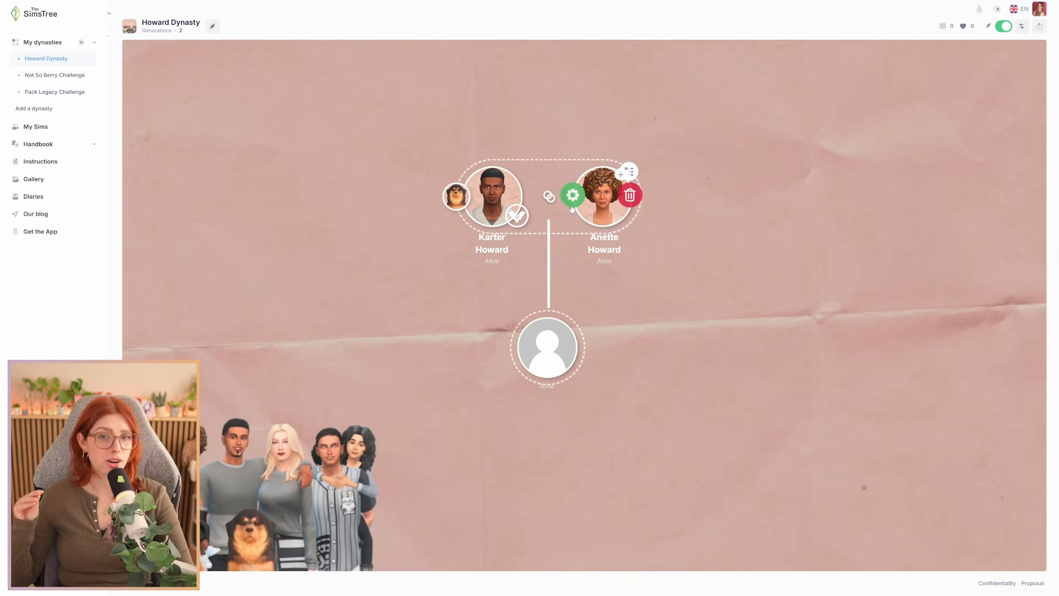
pyautogui.moveTo(516, 231)
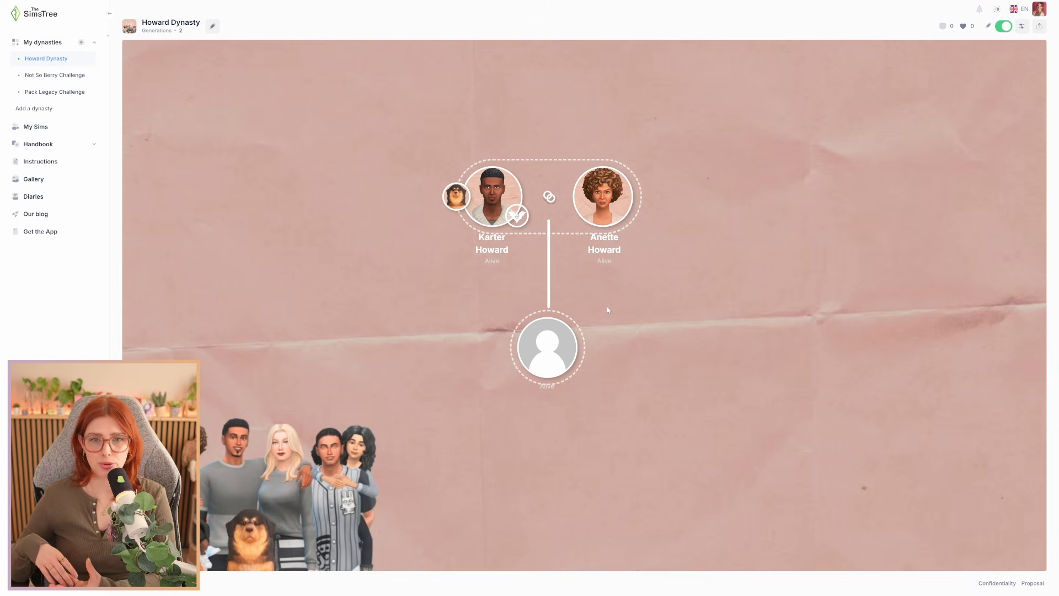
pyautogui.moveTo(589, 222)
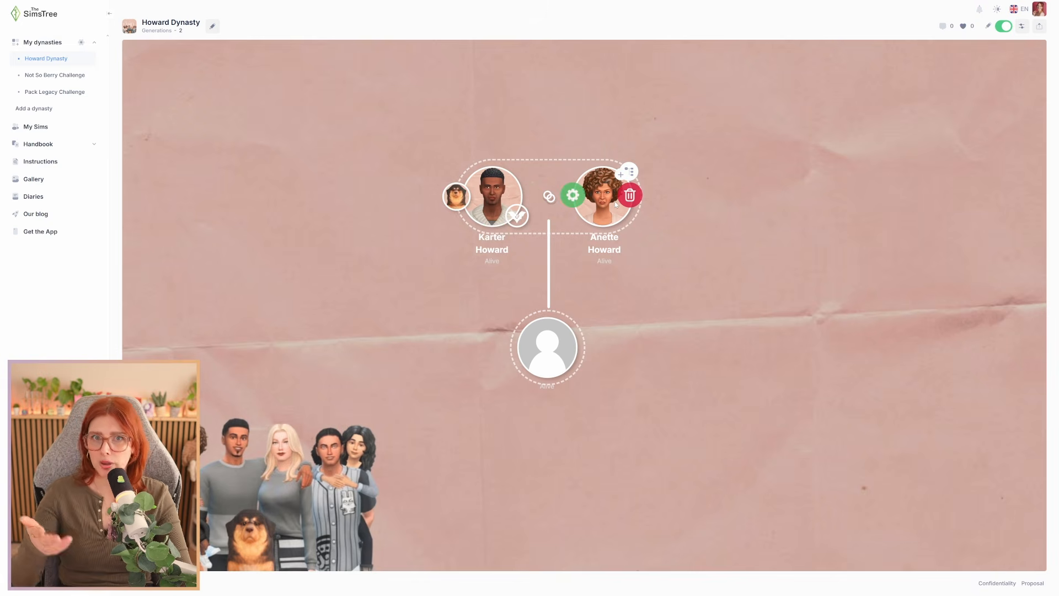
pyautogui.moveTo(559, 344)
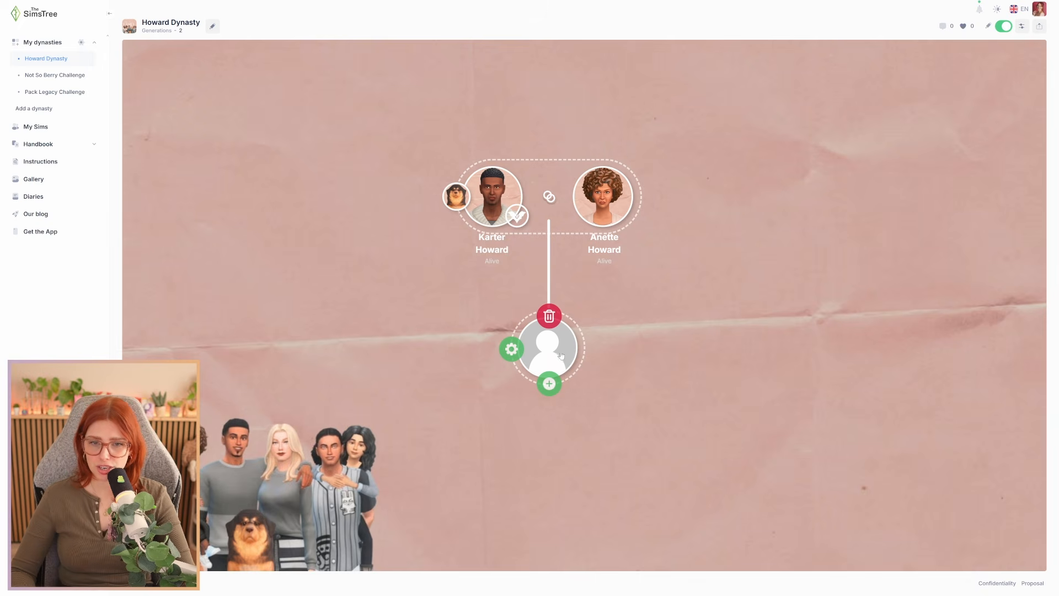
pyautogui.click(518, 356)
pyautogui.click(523, 348)
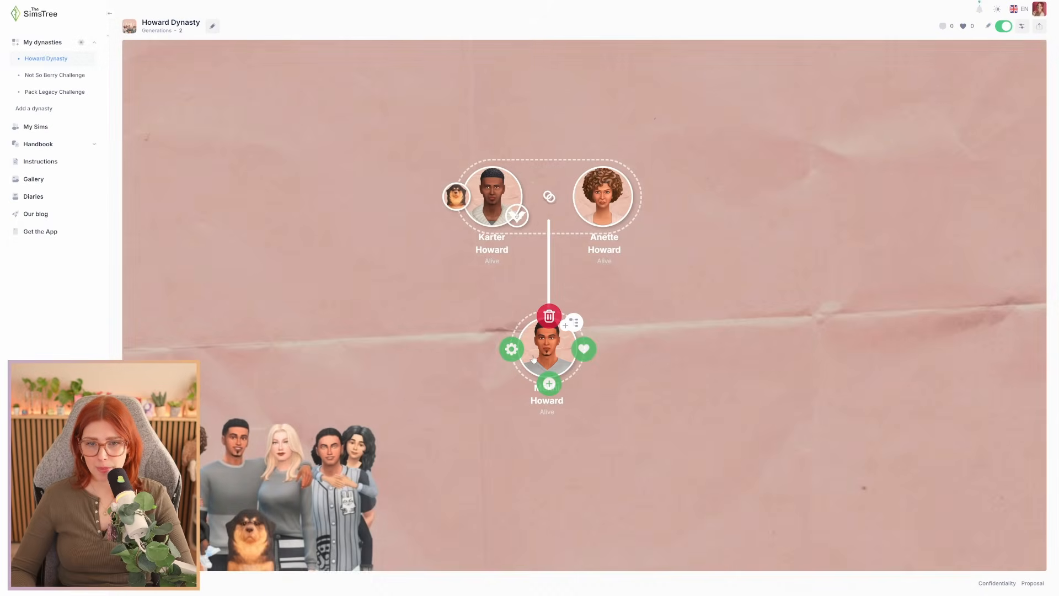
# Add the Sim Heather Howard as Mekhi Howard's partner with the Spouse relationship, and mark Mekhi as the heir
pyautogui.click(586, 350)
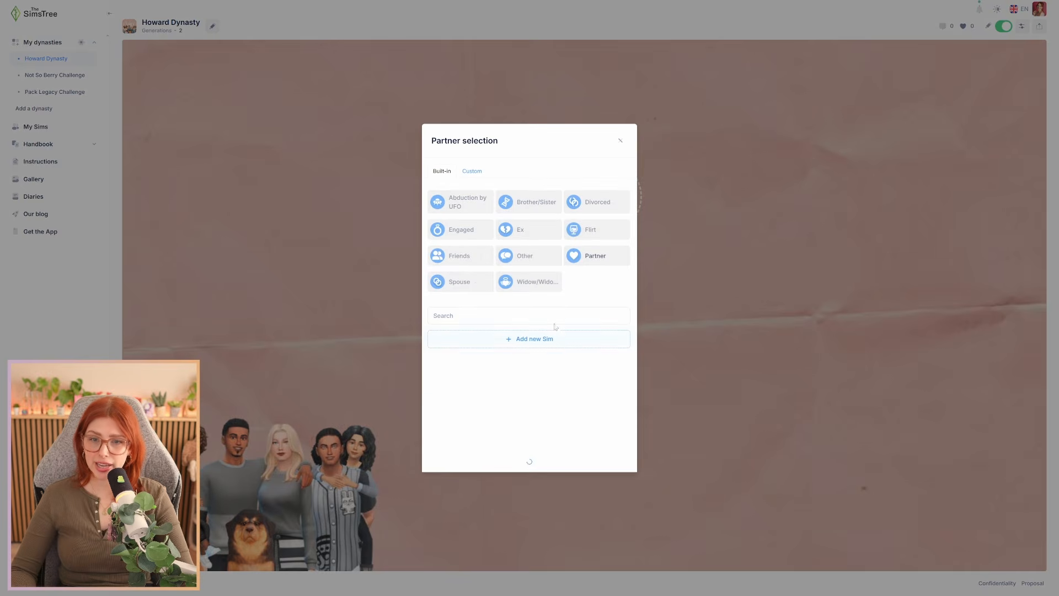
pyautogui.click(463, 283)
pyautogui.click(538, 372)
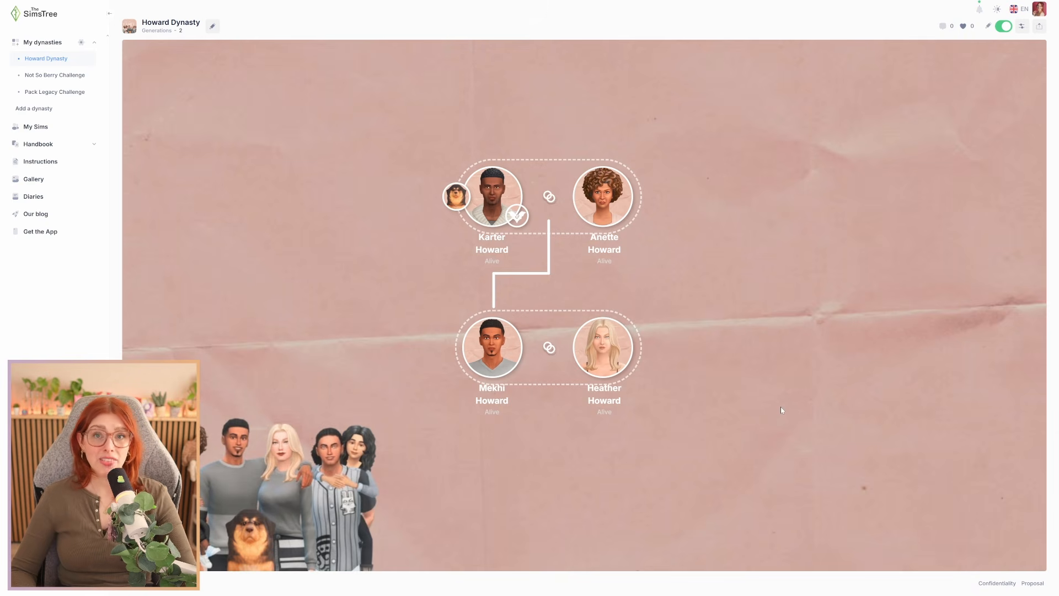
pyautogui.moveTo(509, 362)
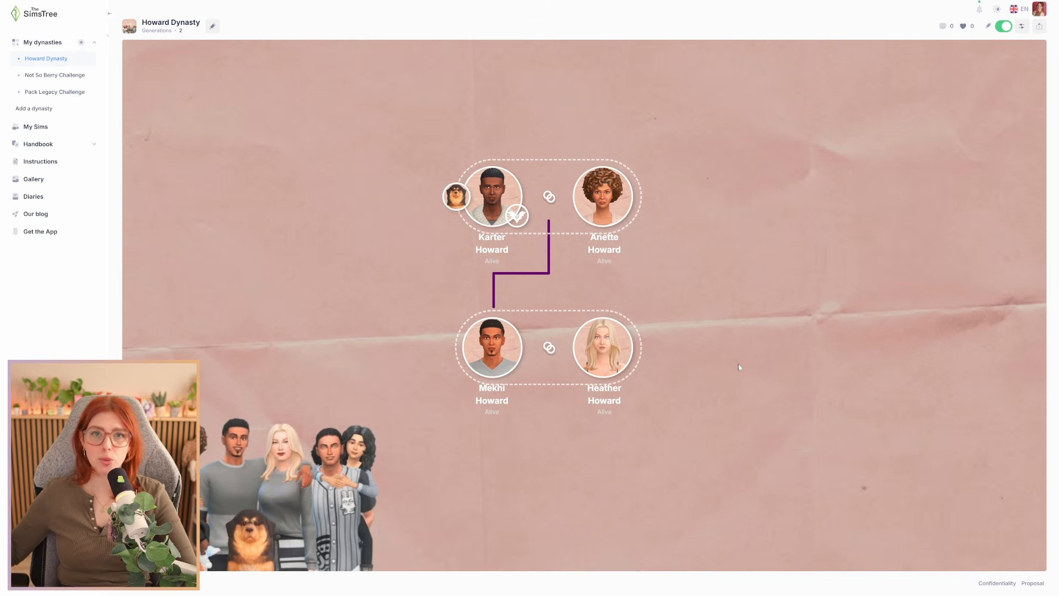
# Add a child below Mekhi and Heather Howard and assign the Sim Jarrod Howard to the blank avatar
pyautogui.moveTo(698, 398); pyautogui.dragTo(710, 330)
pyautogui.moveTo(514, 285)
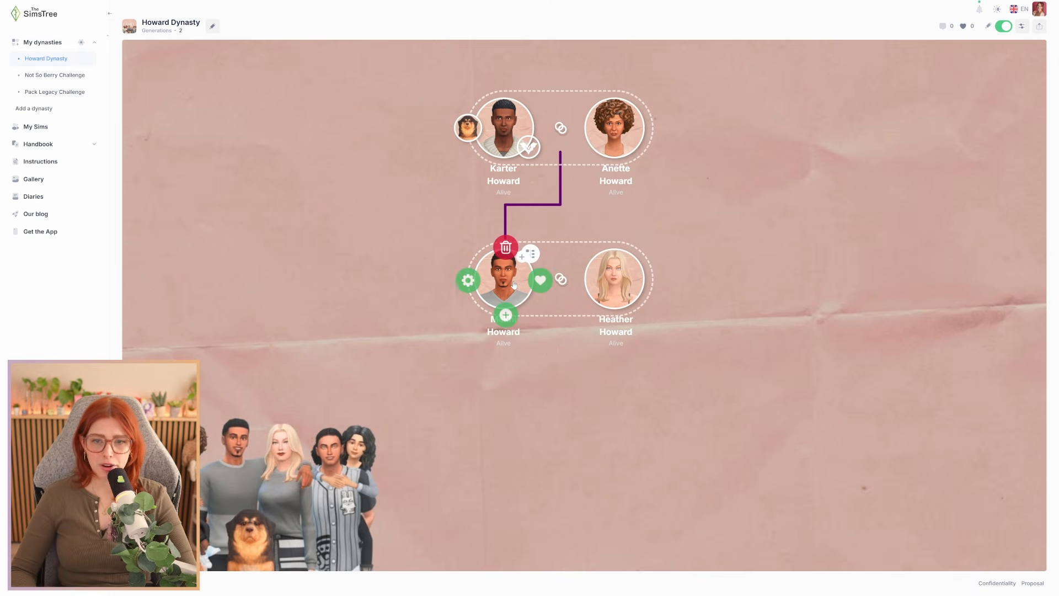
pyautogui.click(506, 316)
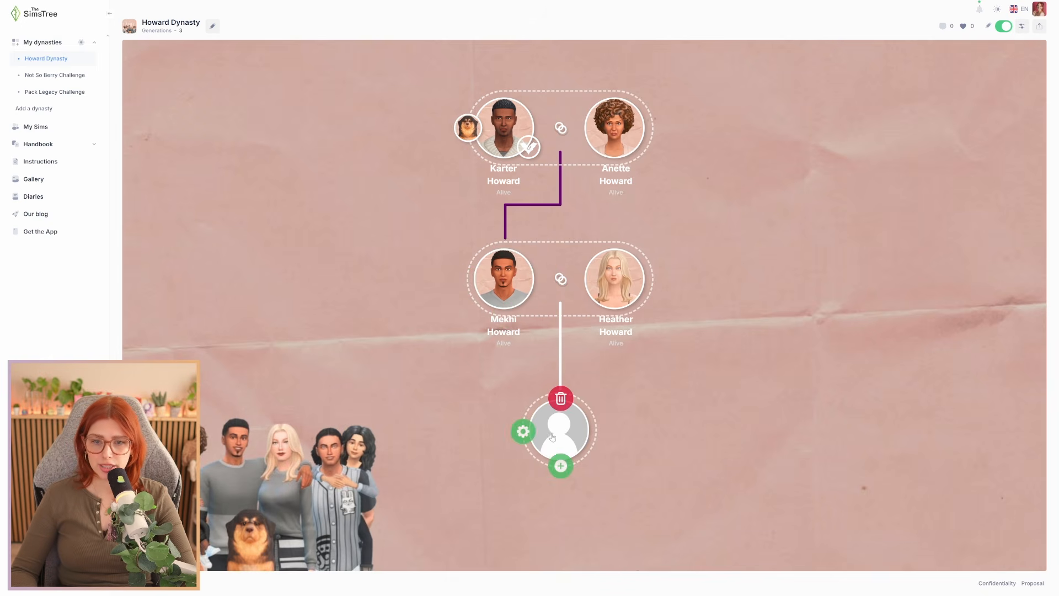
pyautogui.click(519, 435)
pyautogui.scroll(-1, 513, 318)
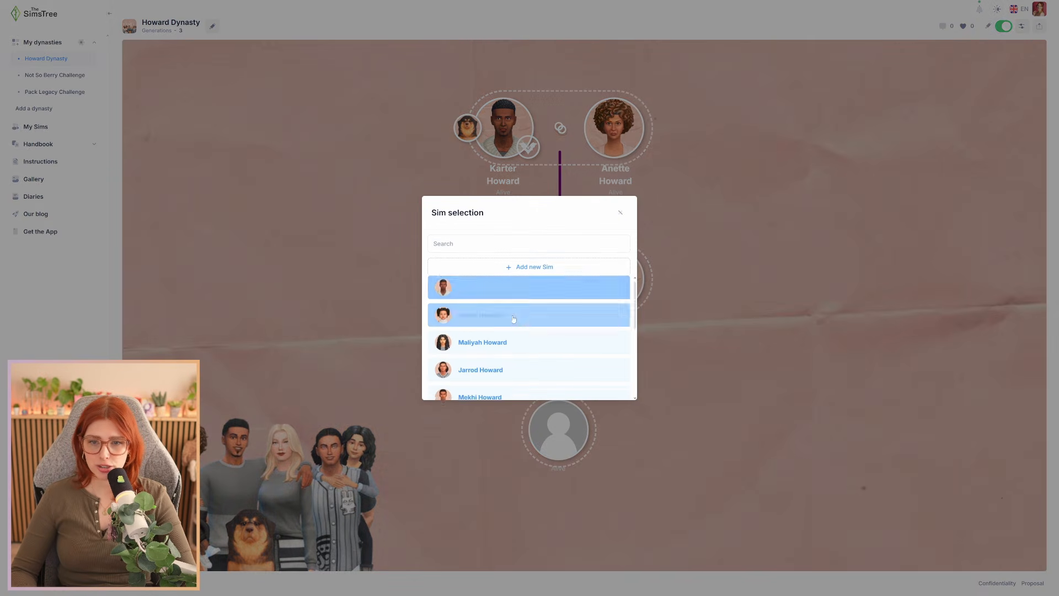
pyautogui.click(502, 333)
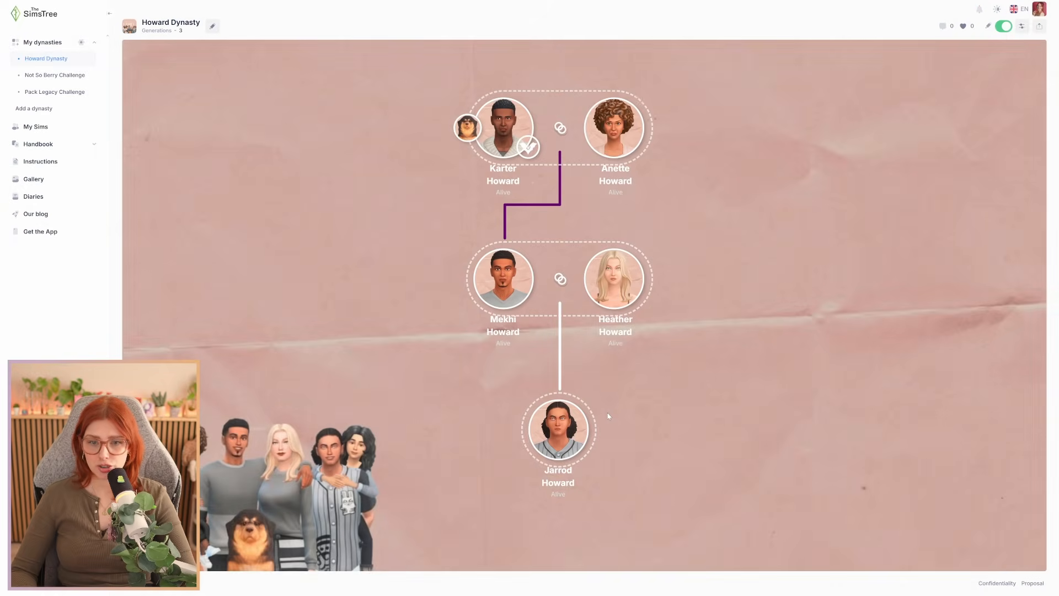
# Add a second child to Mekhi and Heather Howard and assign the Sim Maliyah Howard to it
pyautogui.click(505, 315)
pyautogui.click(575, 430)
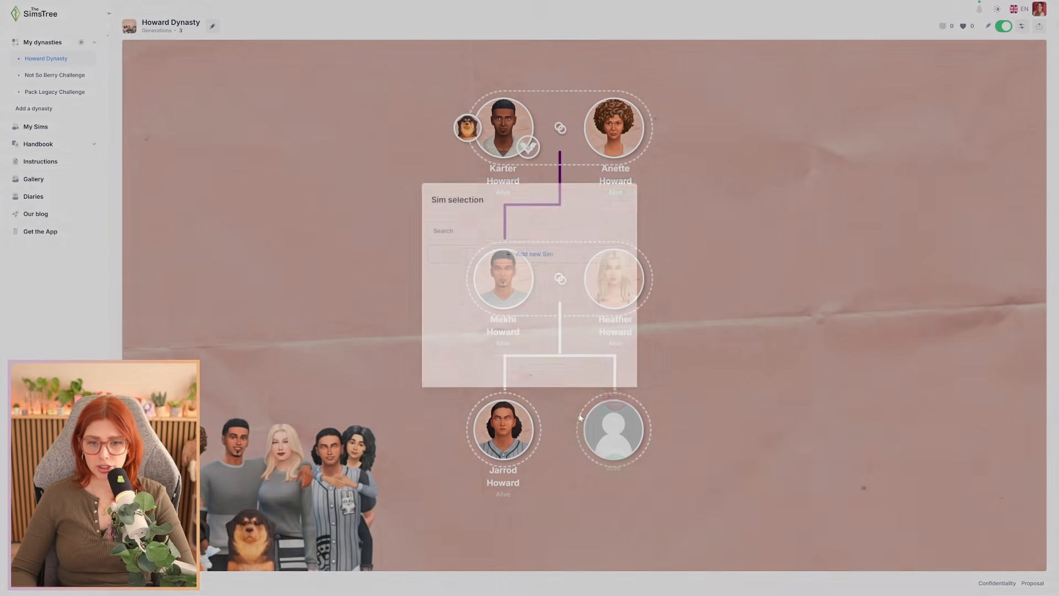
pyautogui.scroll(-1, 516, 318)
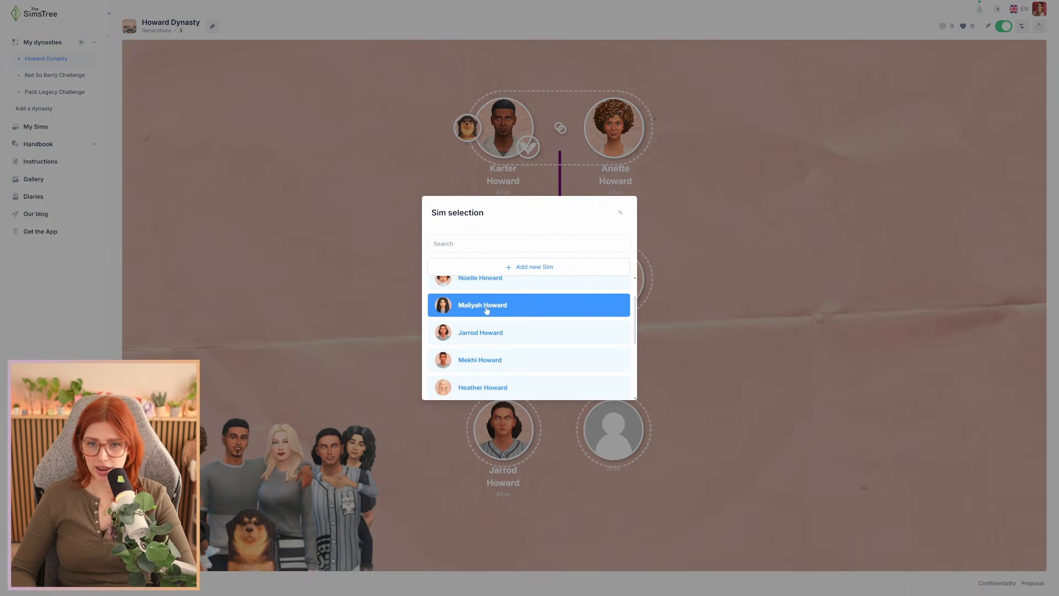
pyautogui.click(492, 307)
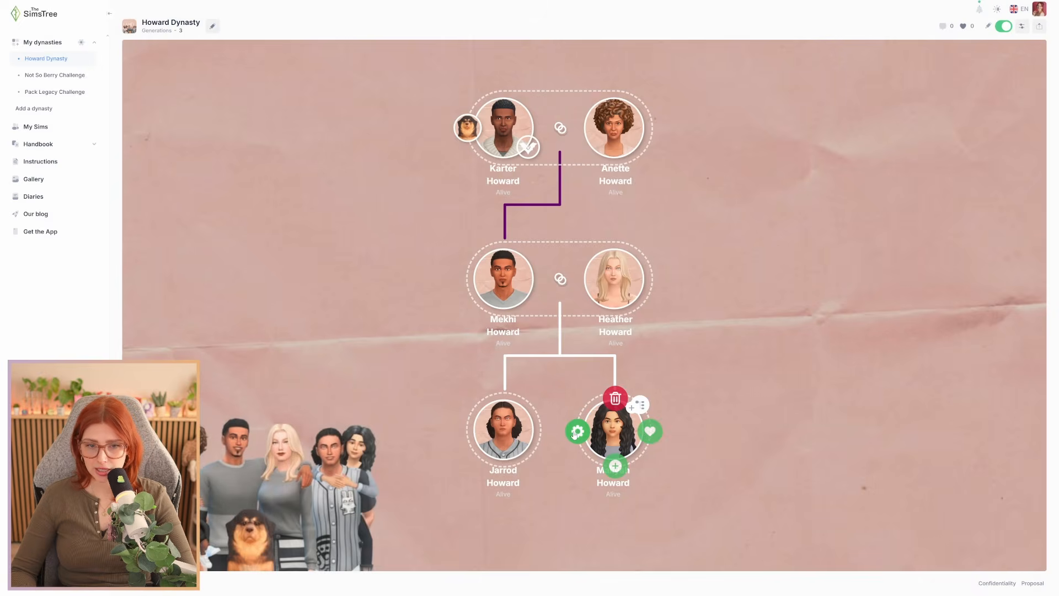
pyautogui.click(577, 433)
pyautogui.click(482, 337)
# Add a third child to Mekhi and Heather Howard and assign the Sim Noelle Howard to it
pyautogui.click(504, 314)
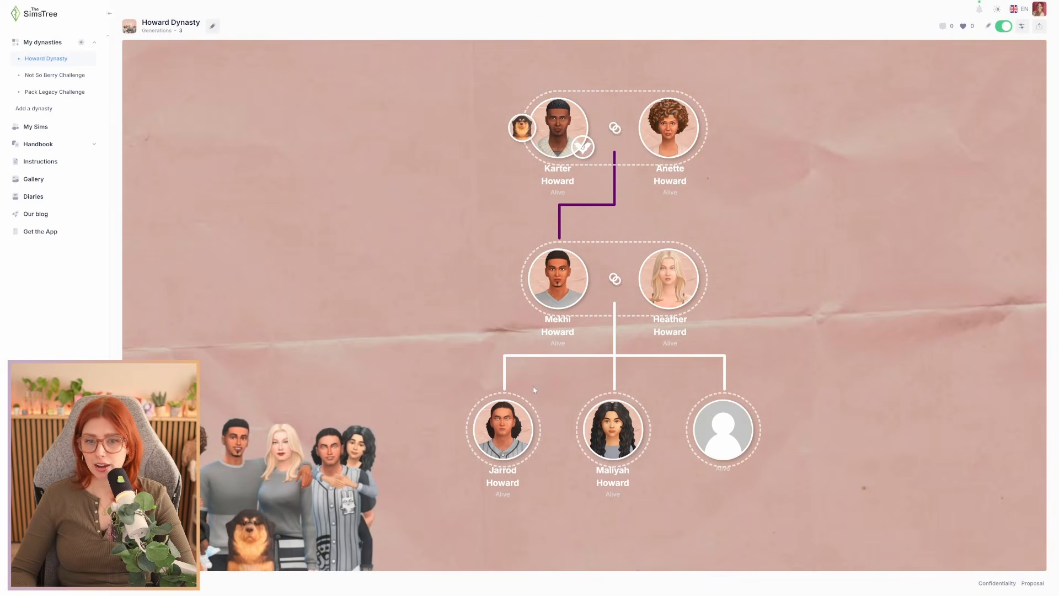
pyautogui.click(687, 431)
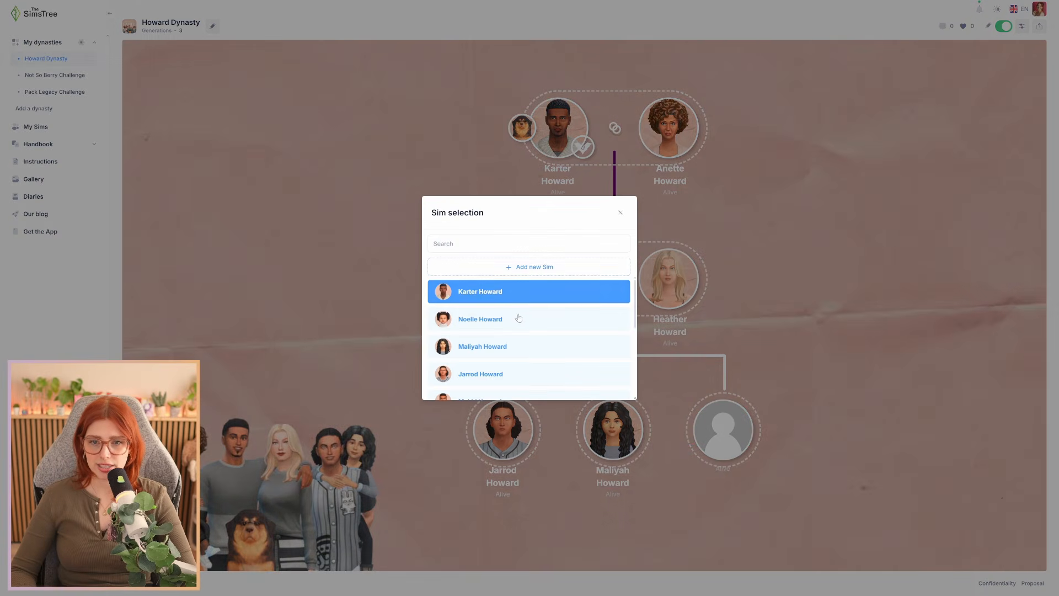
pyautogui.click(515, 319)
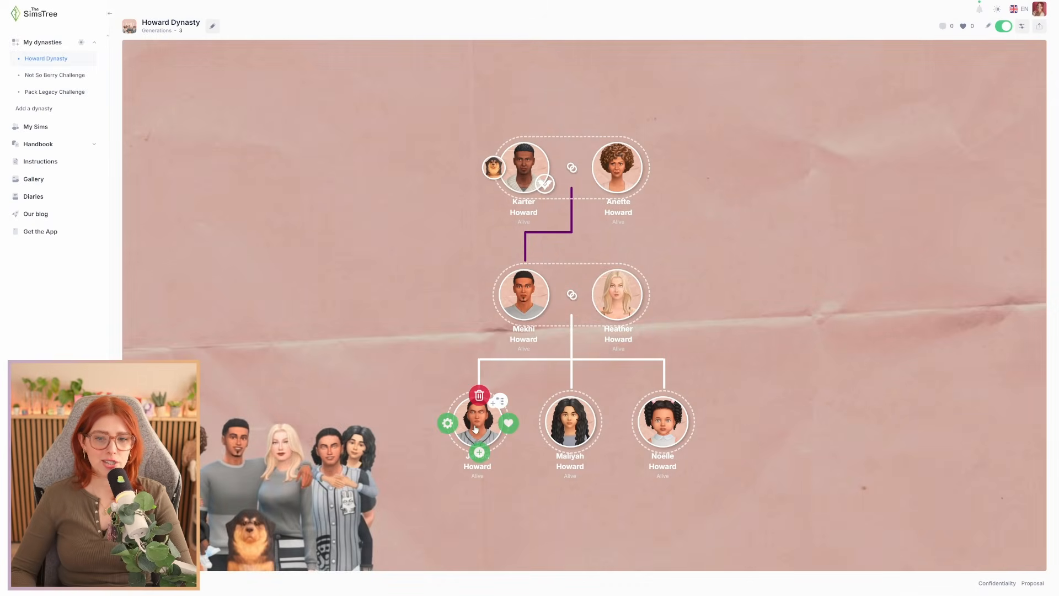
# Try Jarrod and Maliyah Howard as the third-generation heir, and settle on Noelle Howard
pyautogui.click(504, 441)
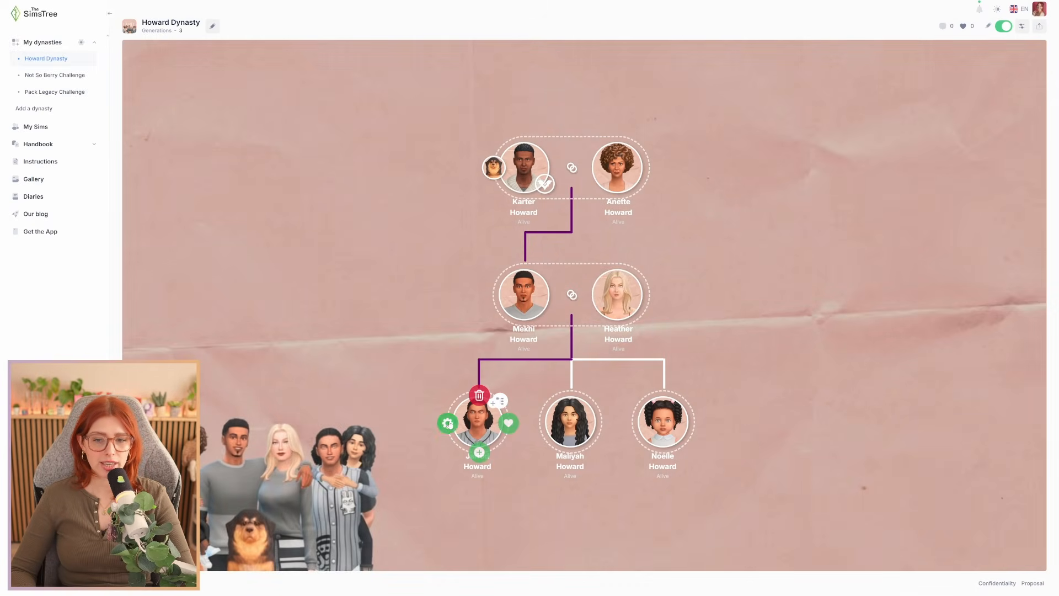
pyautogui.click(580, 421)
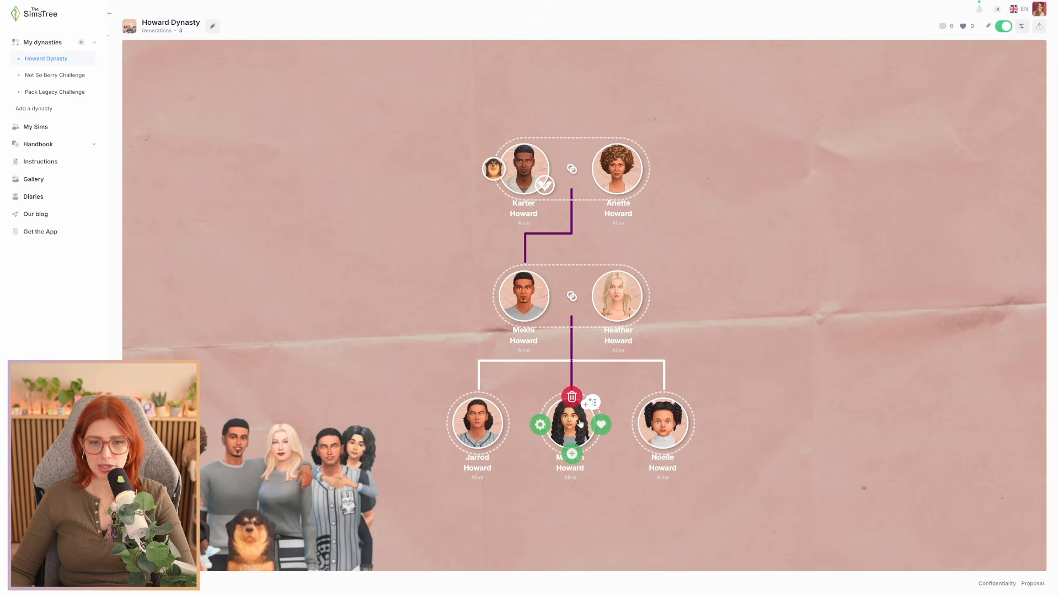
pyautogui.click(639, 424)
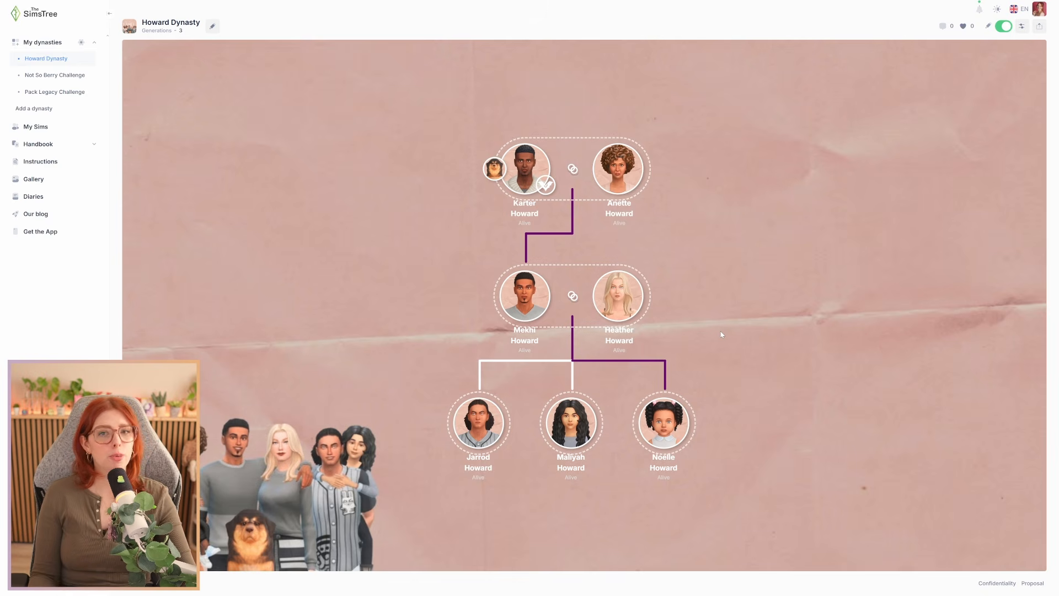
# Turn off editing for the Howard Dynasty family tree
pyautogui.moveTo(755, 310); pyautogui.dragTo(759, 246)
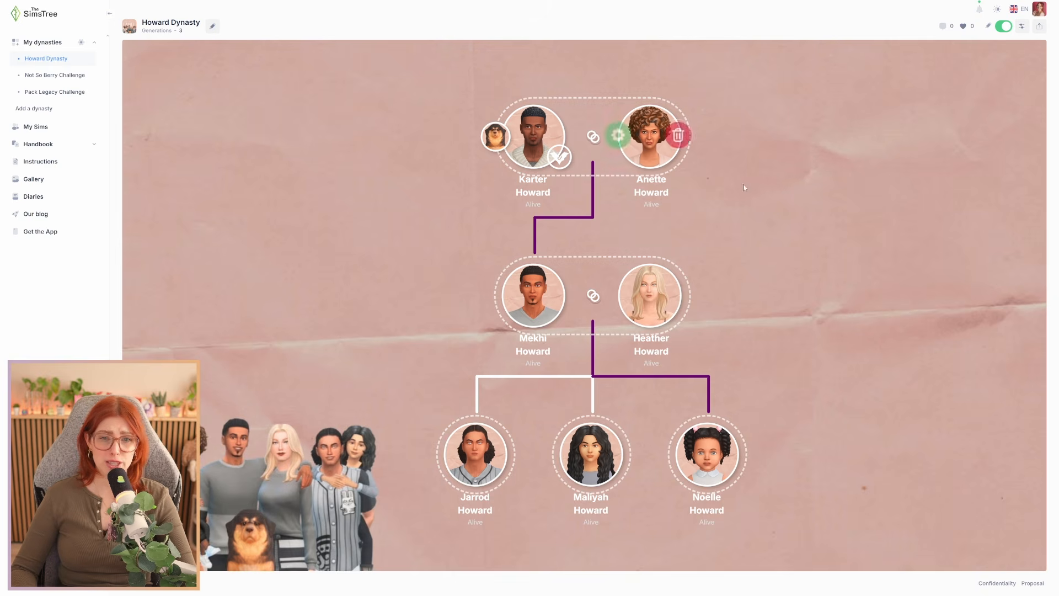
pyautogui.moveTo(915, 98); pyautogui.dragTo(912, 99)
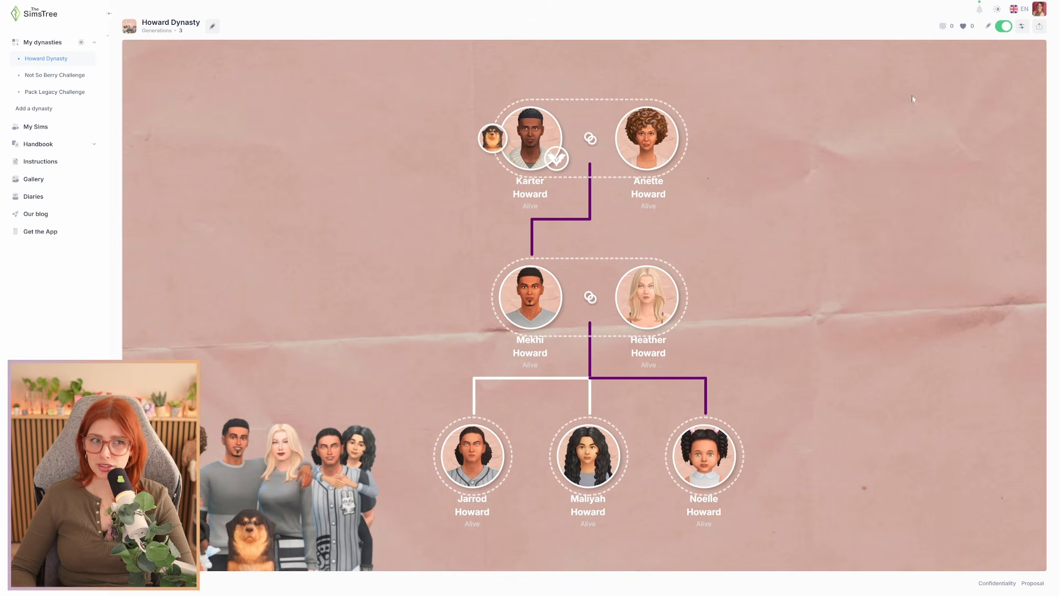
pyautogui.click(1008, 29)
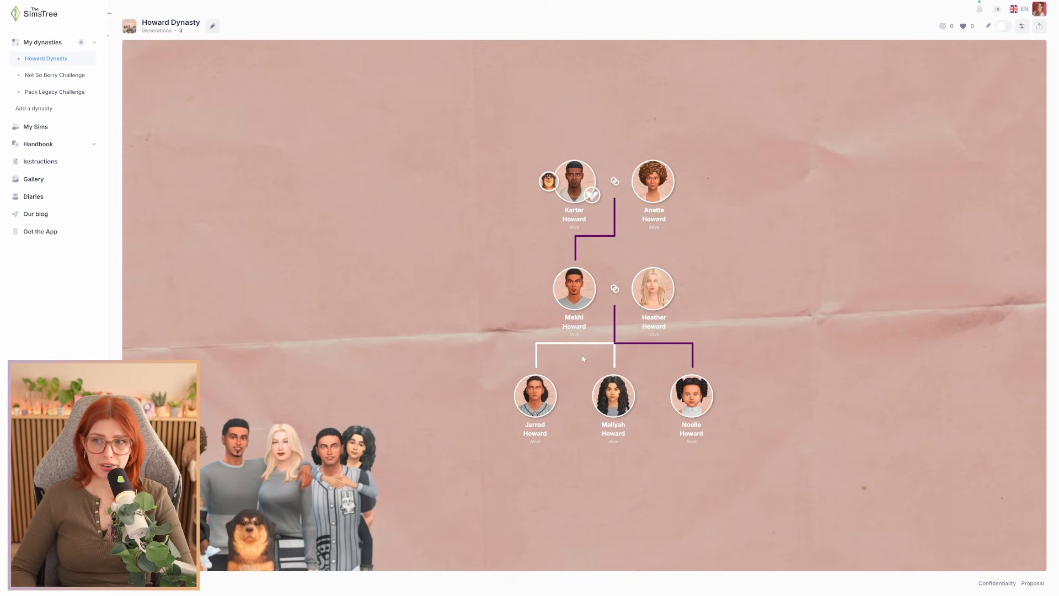
# Open the Not So Berry Challenge dynasty and look through Yule Hart's Sim card
pyautogui.moveTo(487, 292); pyautogui.dragTo(466, 299)
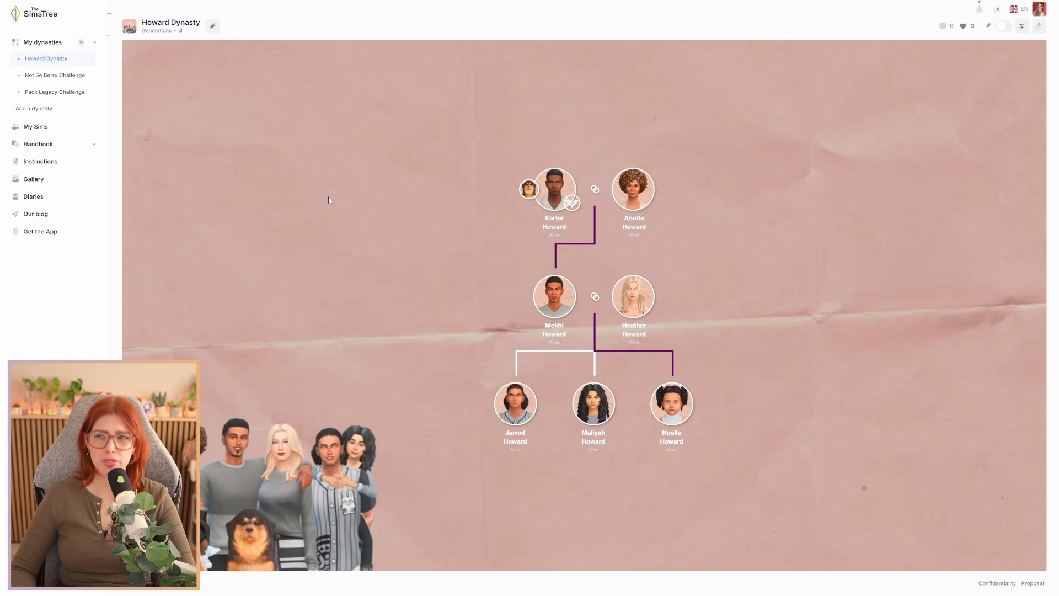
pyautogui.click(56, 75)
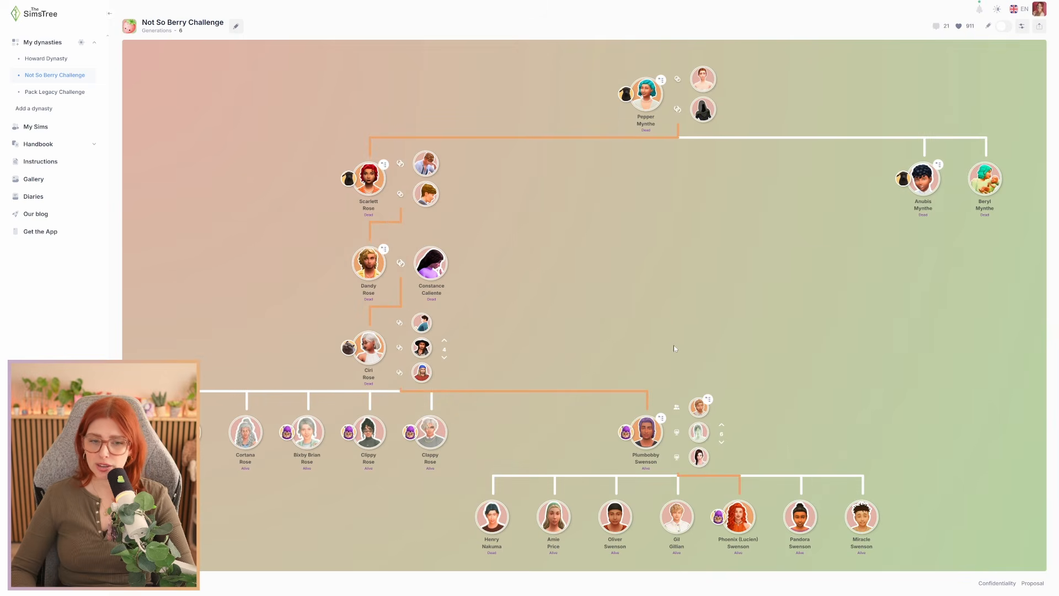
pyautogui.moveTo(674, 348); pyautogui.dragTo(600, 268)
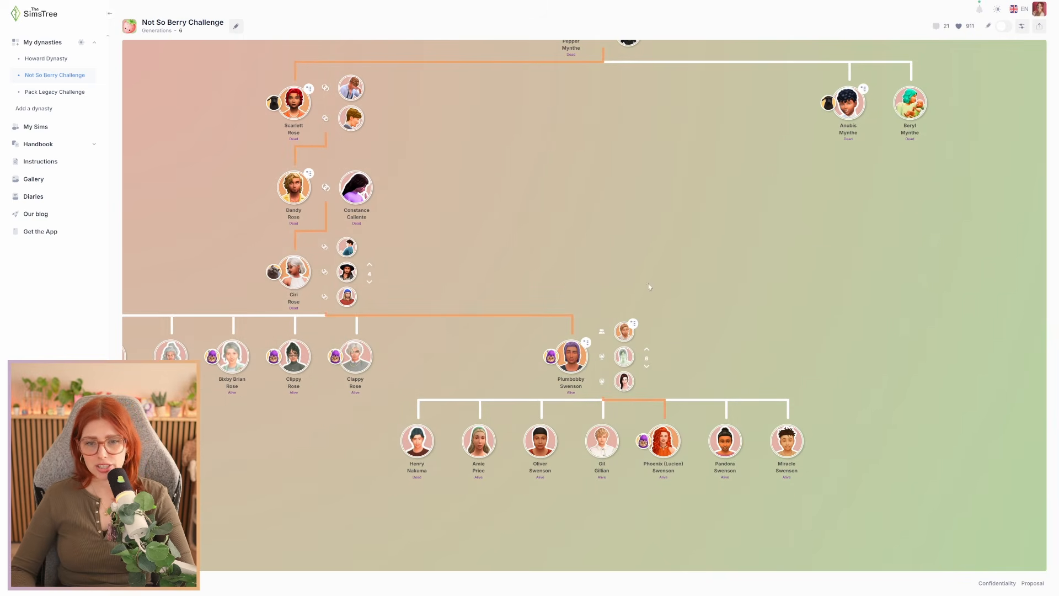
pyautogui.scroll(3, 660, 376)
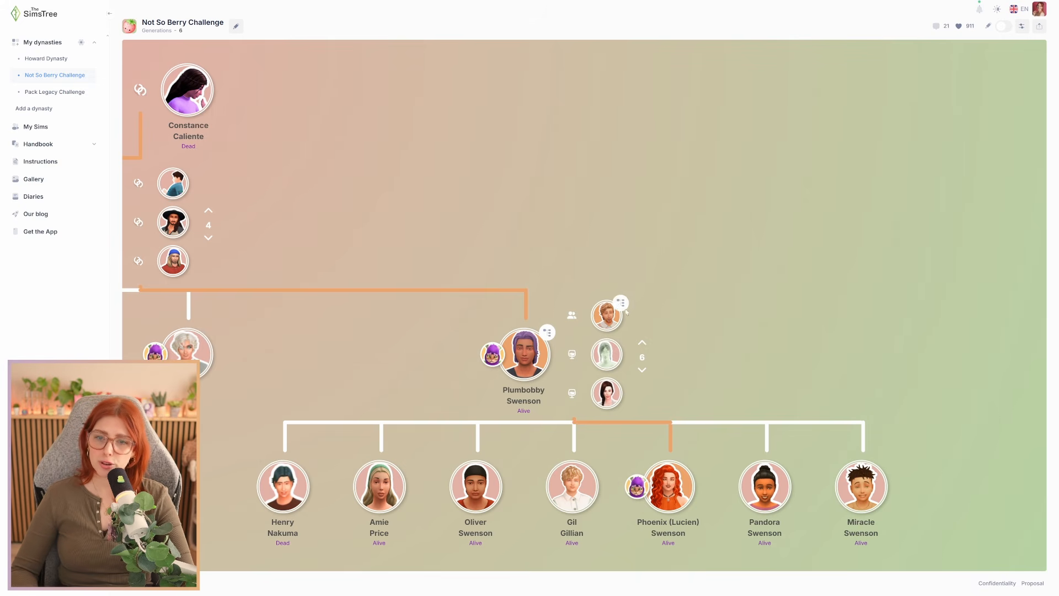
pyautogui.click(610, 316)
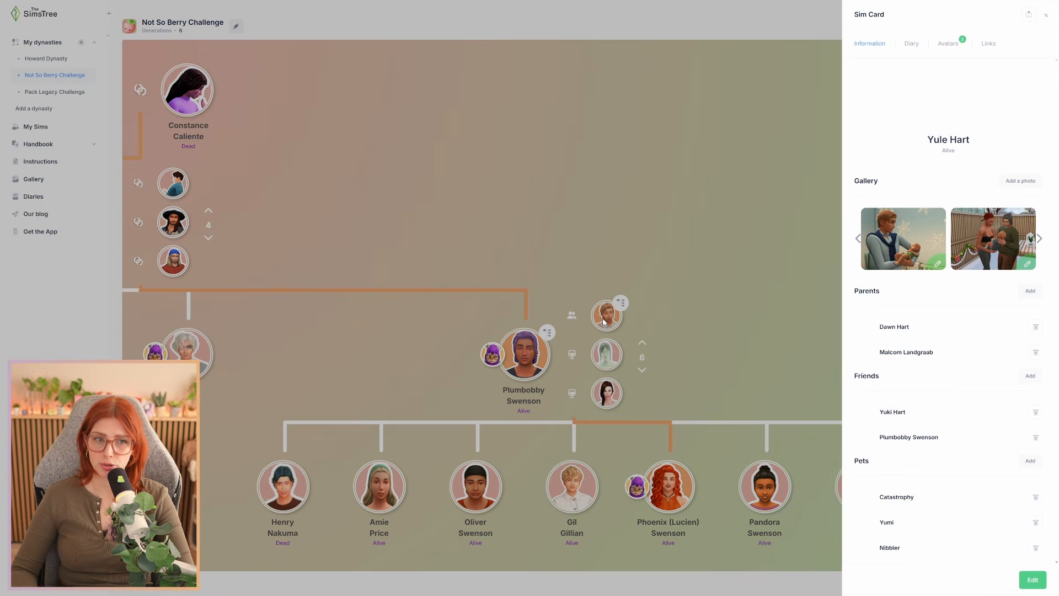
pyautogui.scroll(-10, 877, 167)
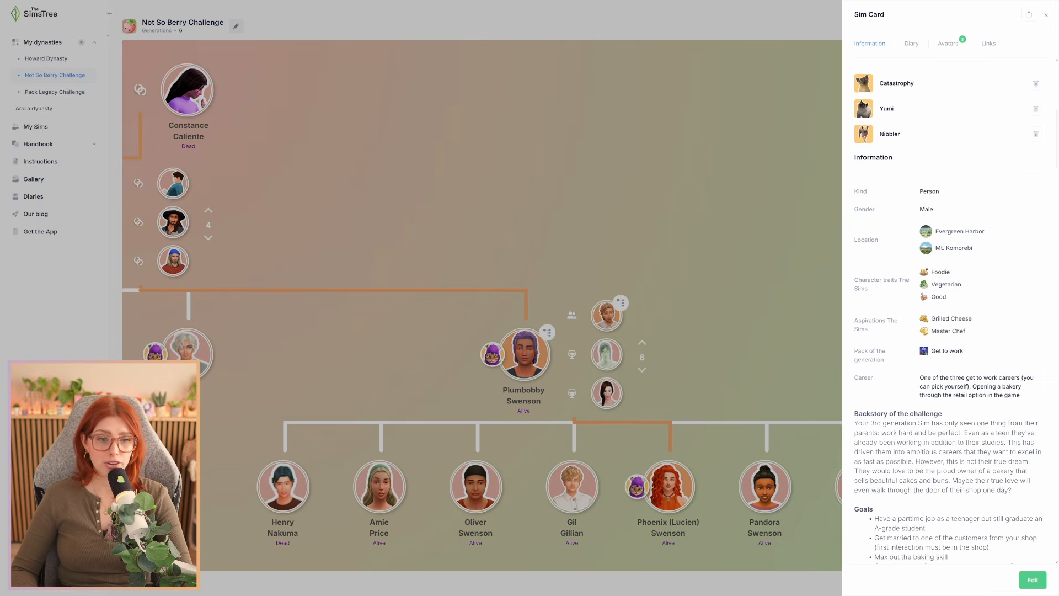
pyautogui.scroll(8, 949, 276)
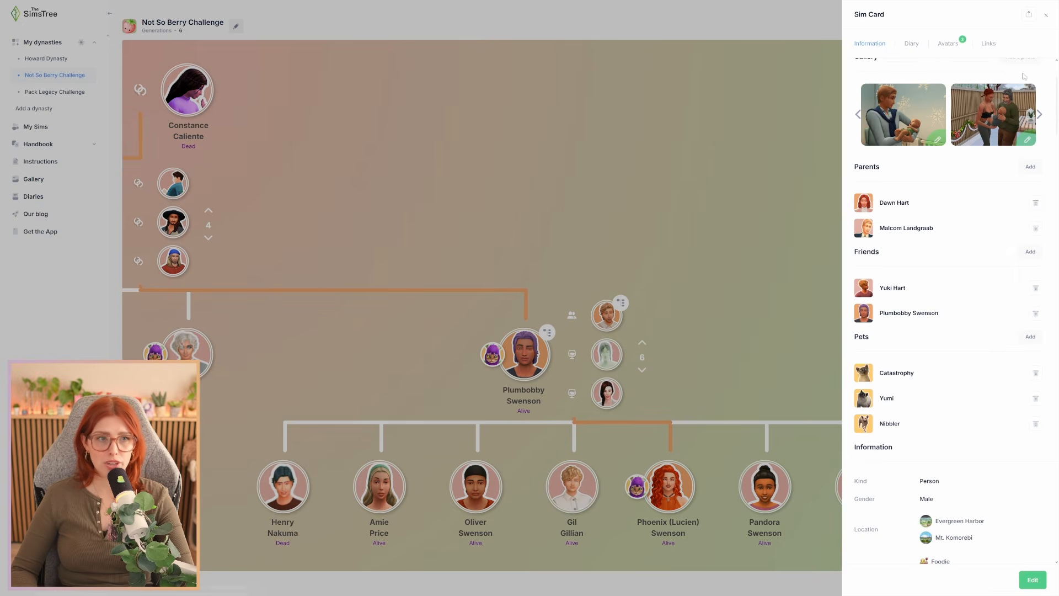
pyautogui.click(1046, 18)
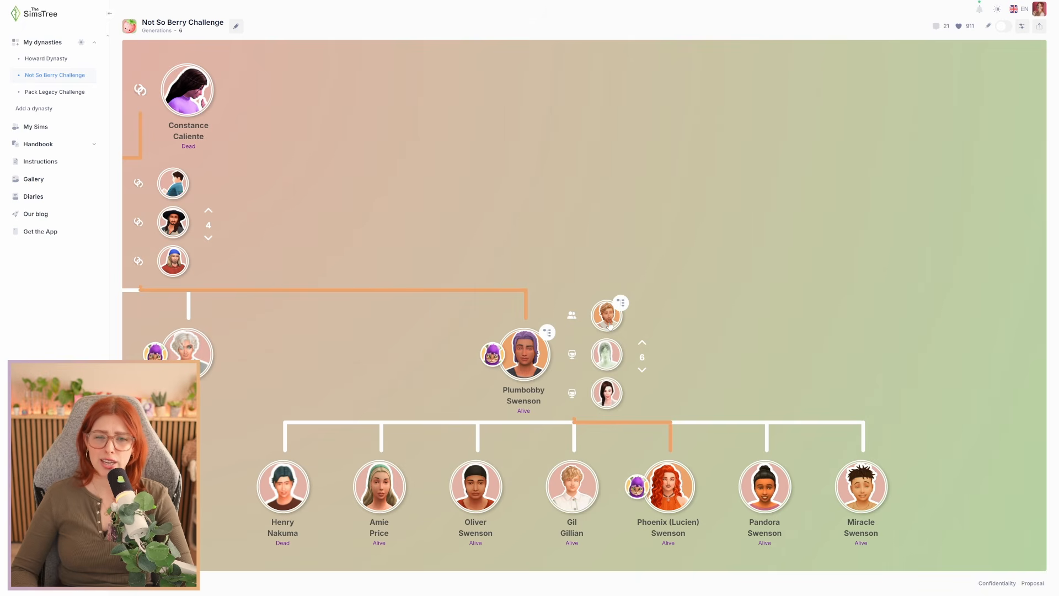
# View Yule Hart's separate family tree and return to the main dynasty tree
pyautogui.click(621, 303)
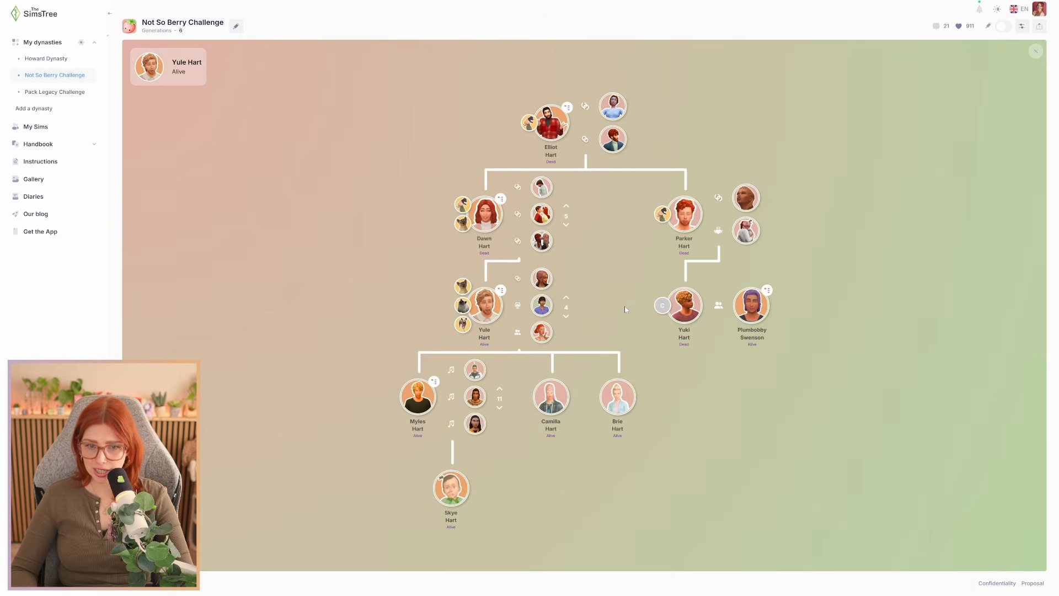
pyautogui.scroll(-1, 704, 382)
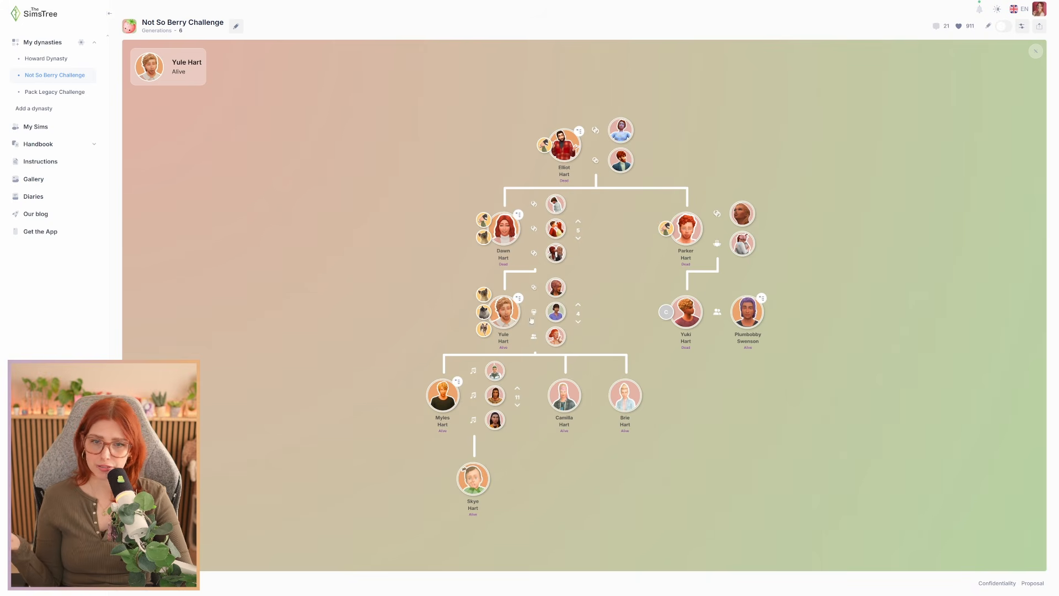
pyautogui.scroll(1, 486, 152)
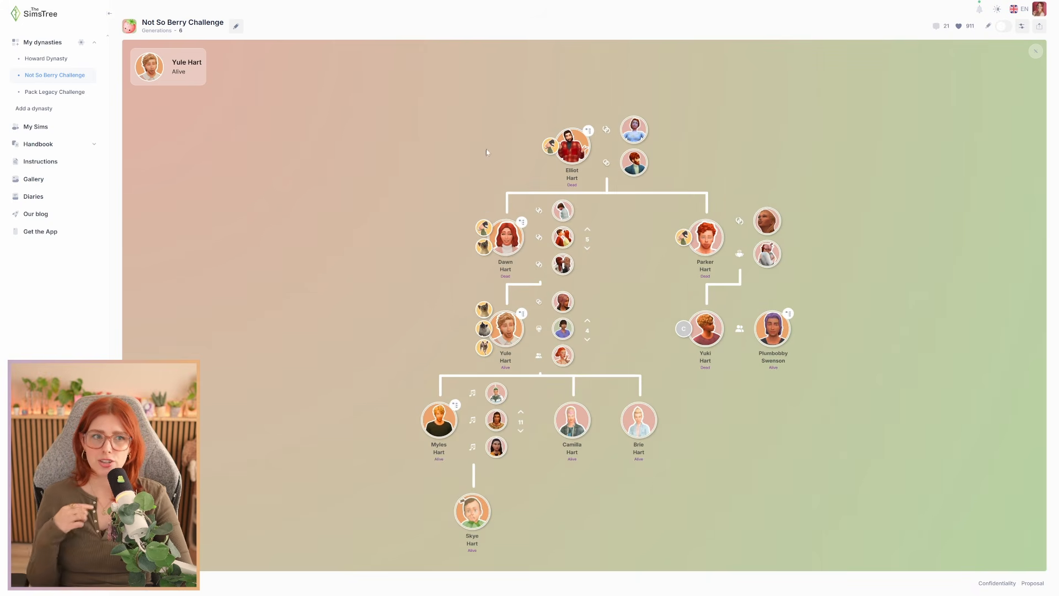
pyautogui.click(1035, 51)
# View Plumbobby Swenson's separate tree, and briefly reopen Yule Hart's Sim card from the main tree
pyautogui.moveTo(705, 338); pyautogui.dragTo(579, 255)
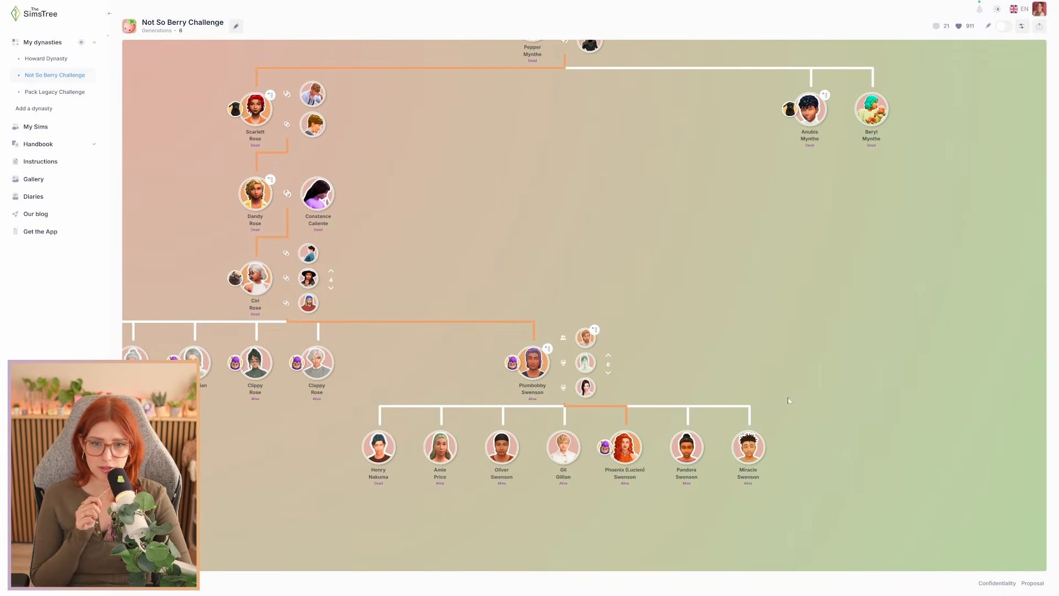
pyautogui.click(540, 362)
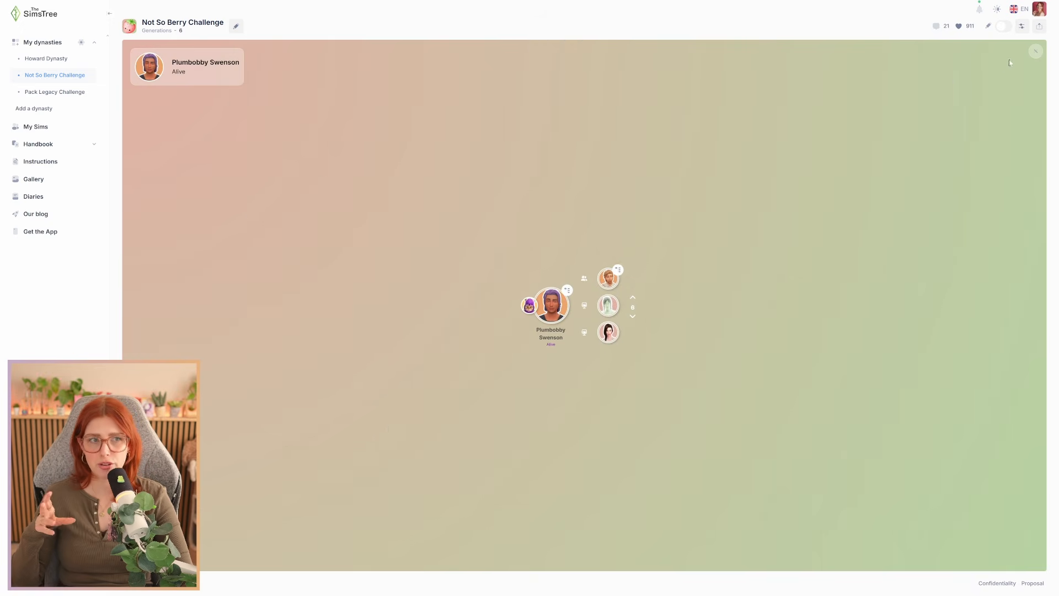
pyautogui.click(1035, 51)
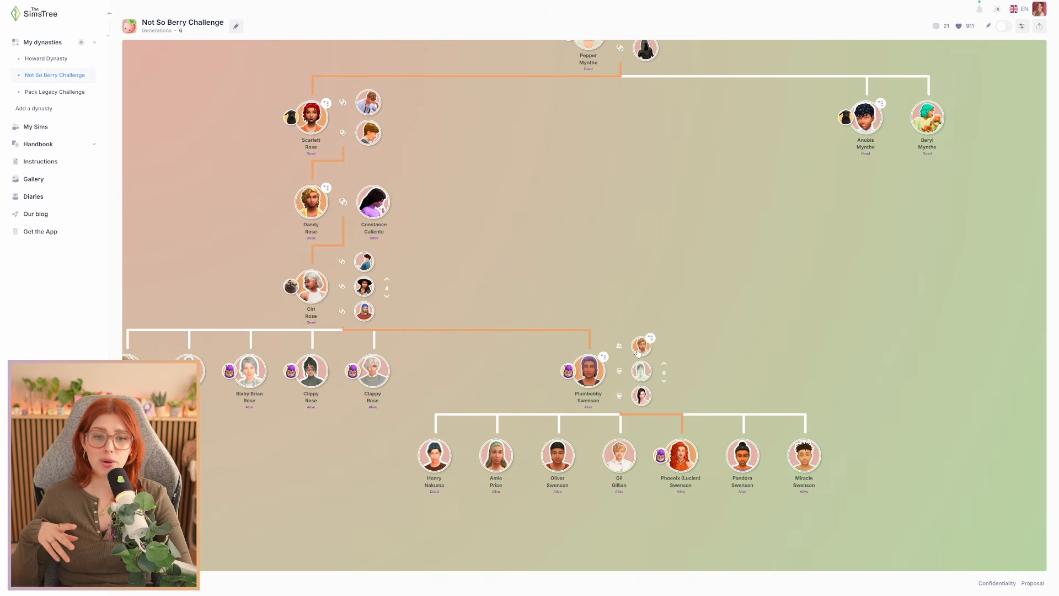
pyautogui.click(642, 349)
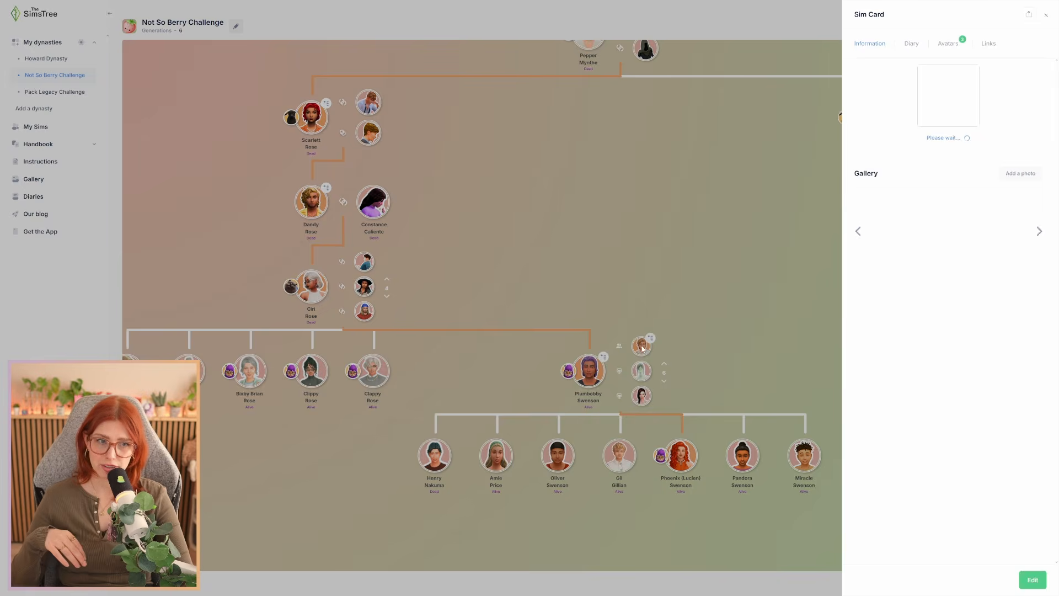
pyautogui.click(1047, 18)
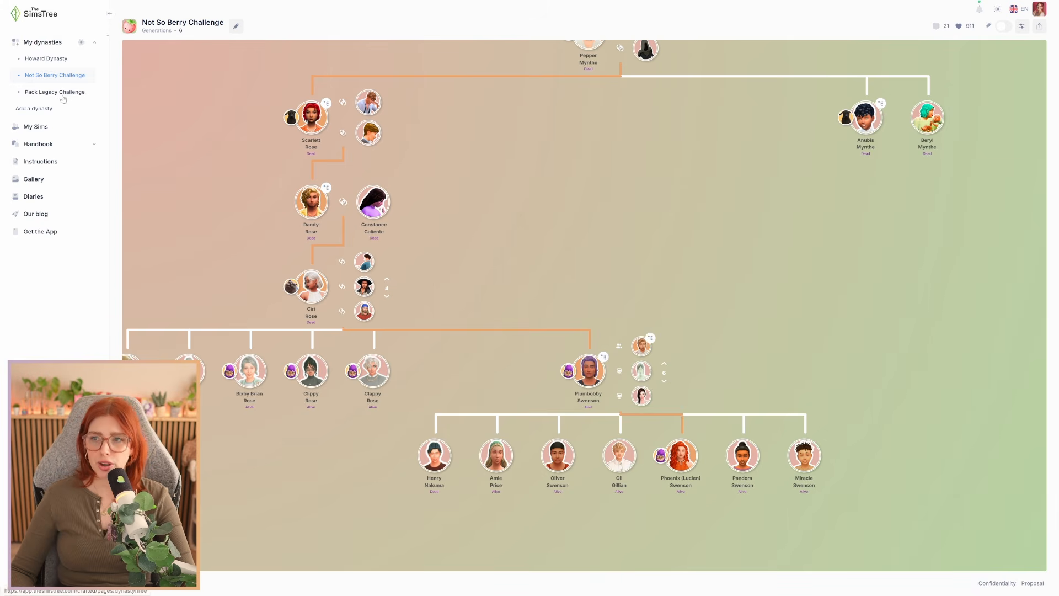
pyautogui.click(64, 59)
pyautogui.click(1004, 26)
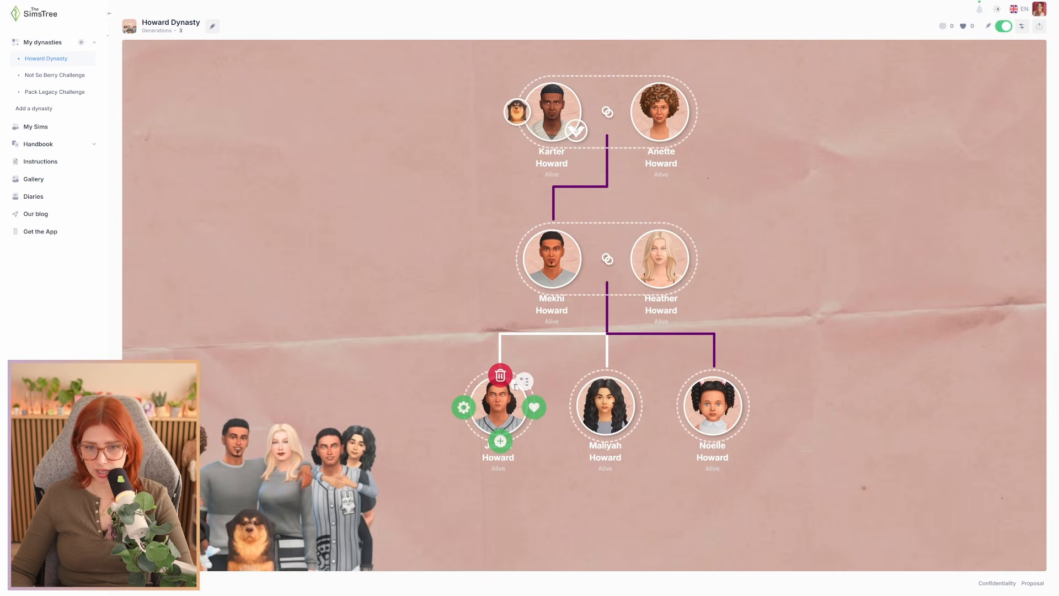
pyautogui.click(522, 383)
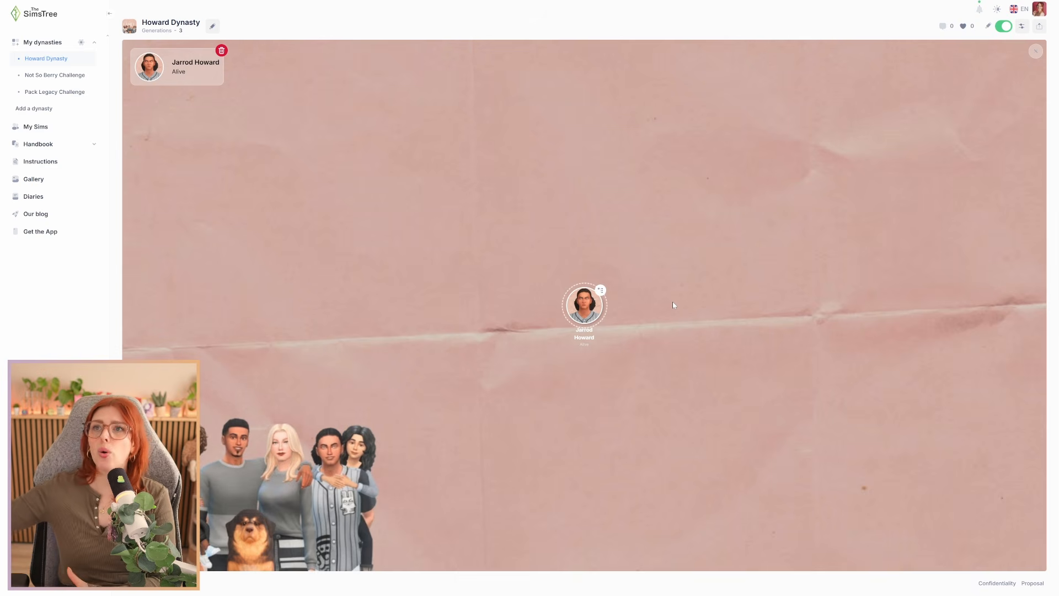
pyautogui.click(1033, 51)
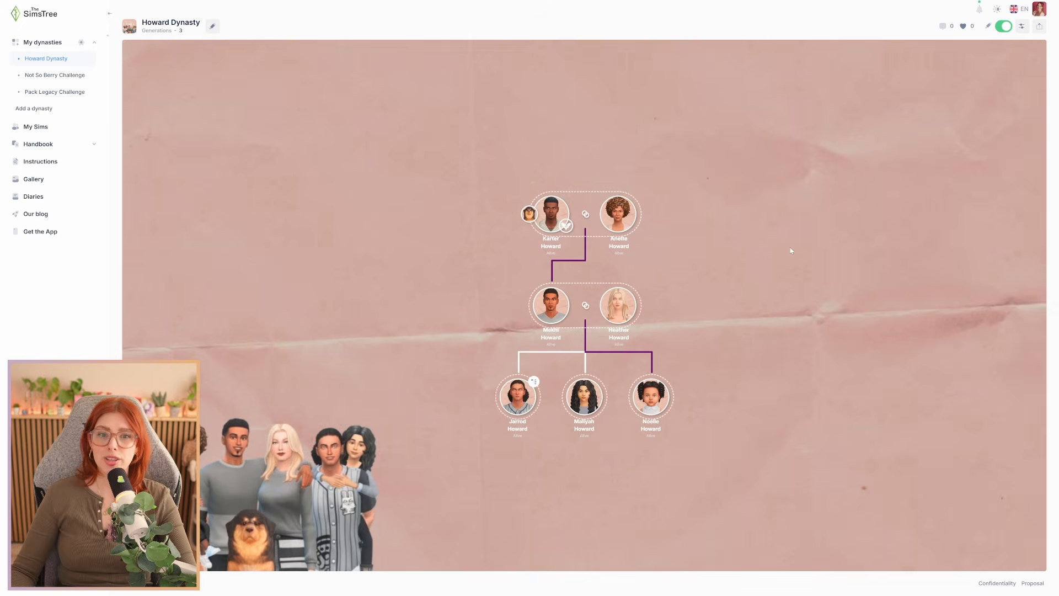
pyautogui.scroll(4, 749, 270)
pyautogui.moveTo(677, 319); pyautogui.dragTo(742, 286)
pyautogui.moveTo(593, 298)
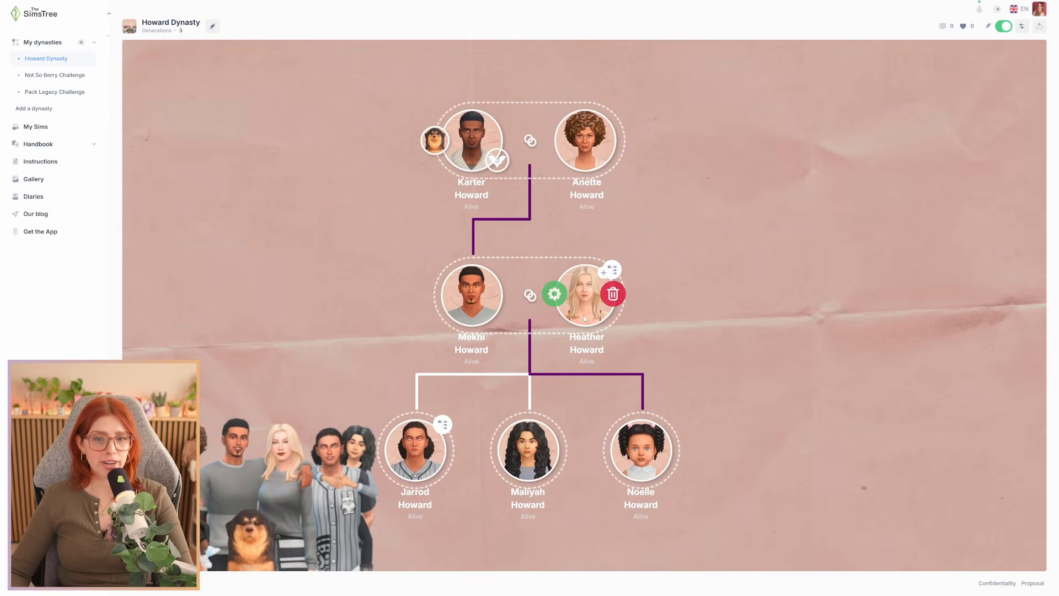
pyautogui.click(612, 271)
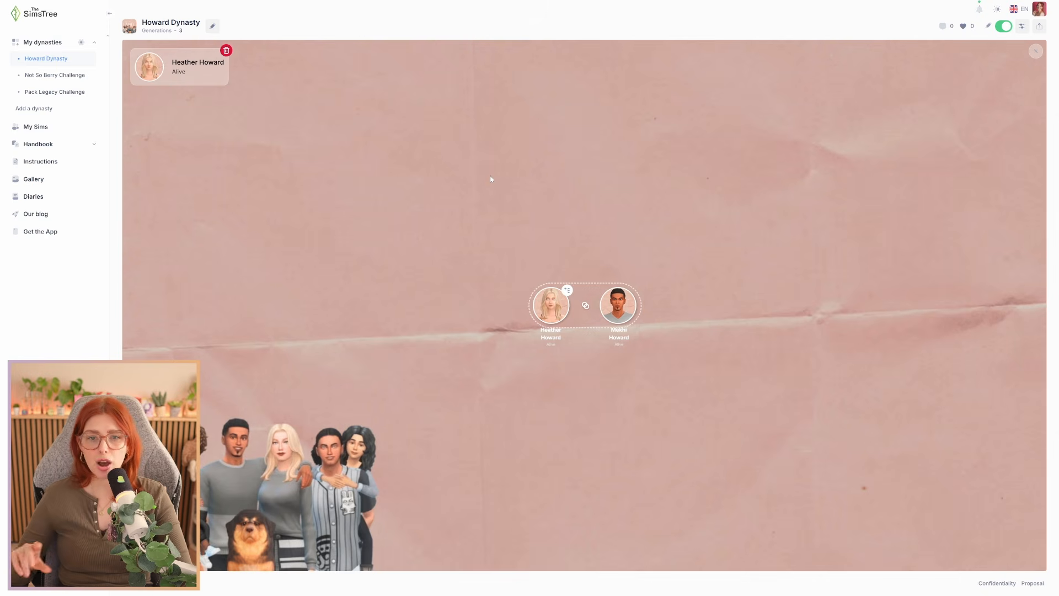
pyautogui.click(1035, 51)
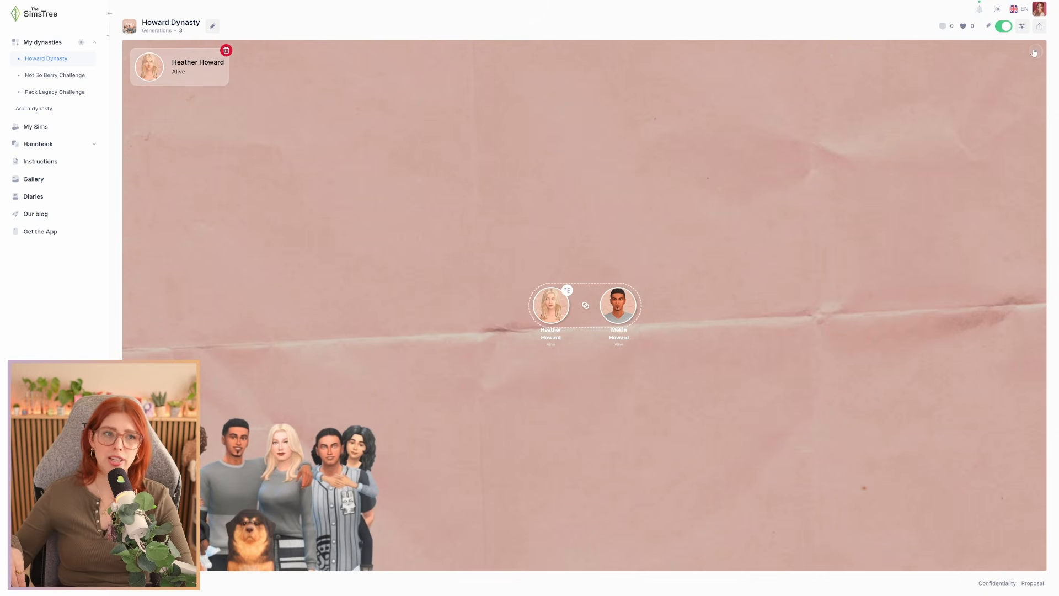
# Turn off editing for the Howard Dynasty and view Heather Howard's separate tree from the main tree
pyautogui.scroll(2, 820, 353)
pyautogui.moveTo(794, 382); pyautogui.dragTo(830, 370)
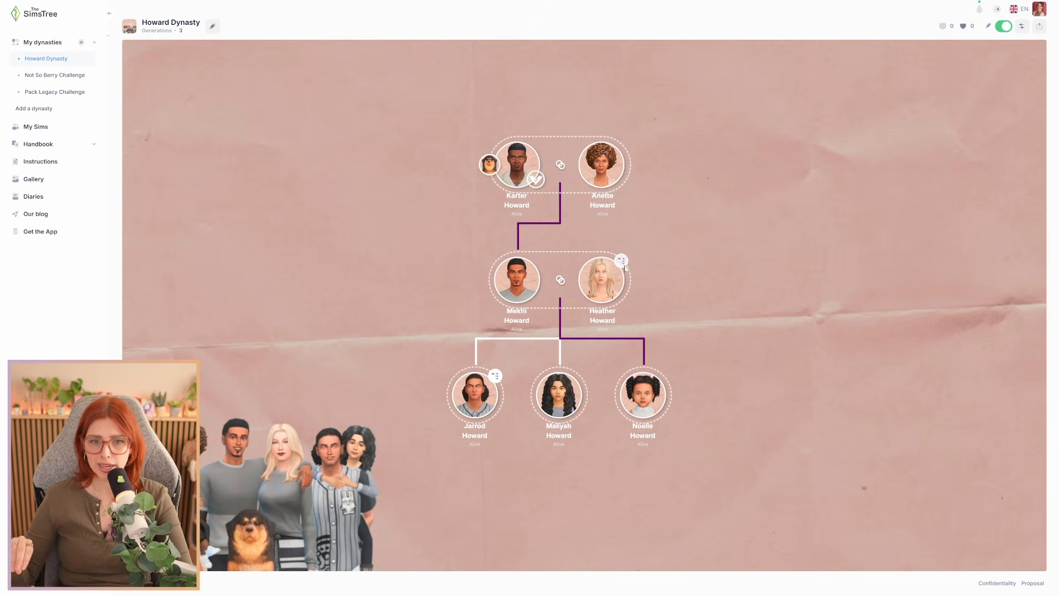
pyautogui.moveTo(495, 377)
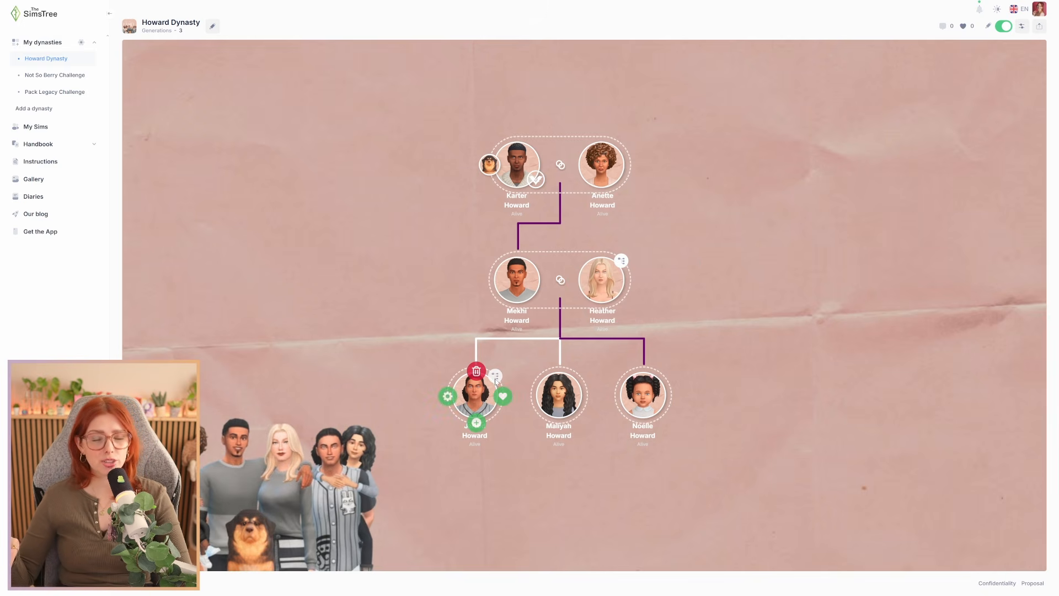
pyautogui.scroll(2, 496, 382)
pyautogui.moveTo(635, 241)
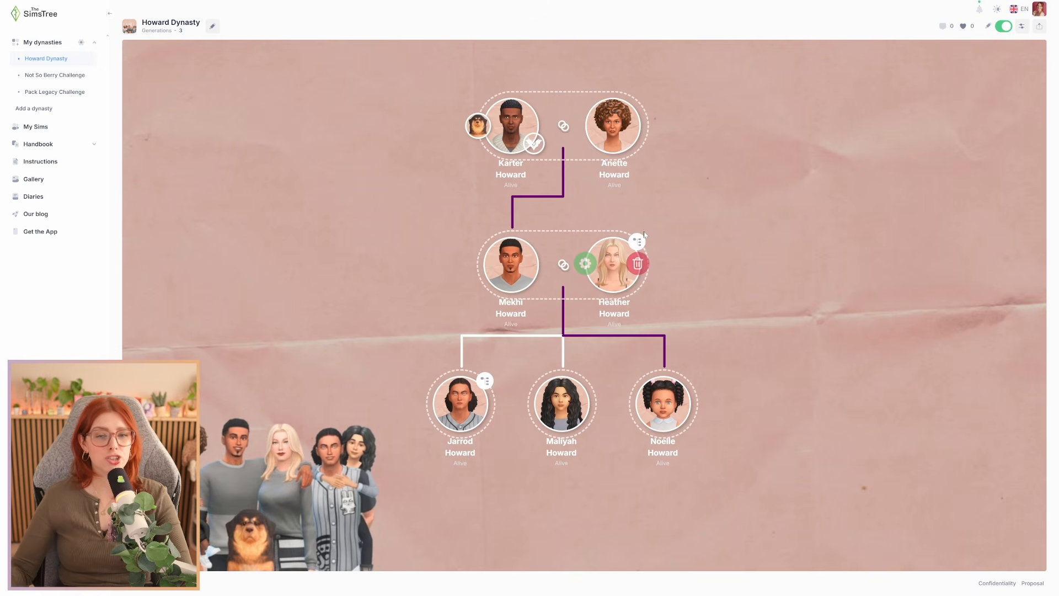
pyautogui.click(1004, 26)
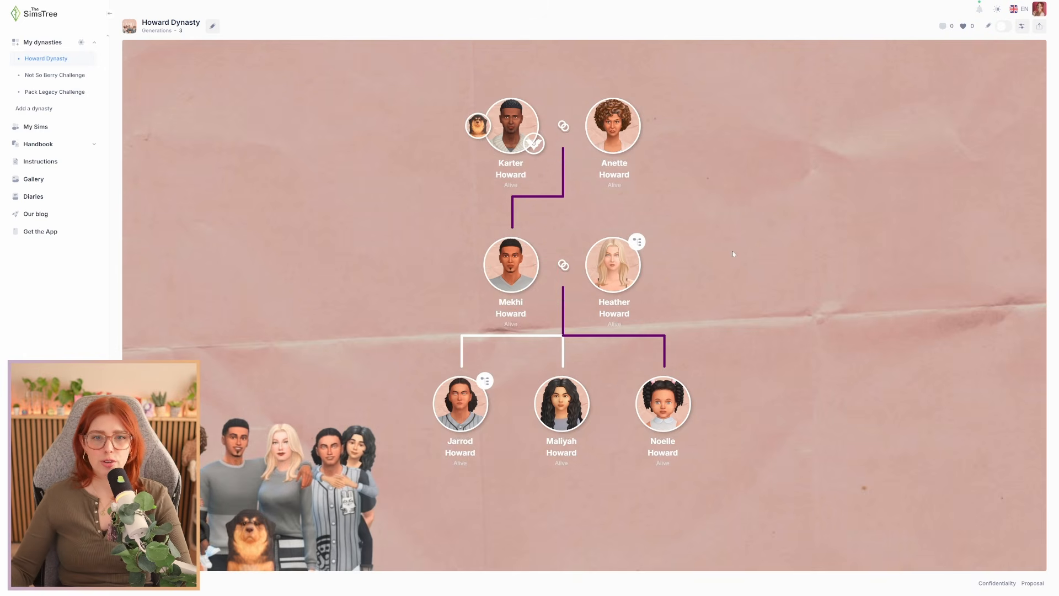
pyautogui.click(637, 242)
pyautogui.click(1036, 53)
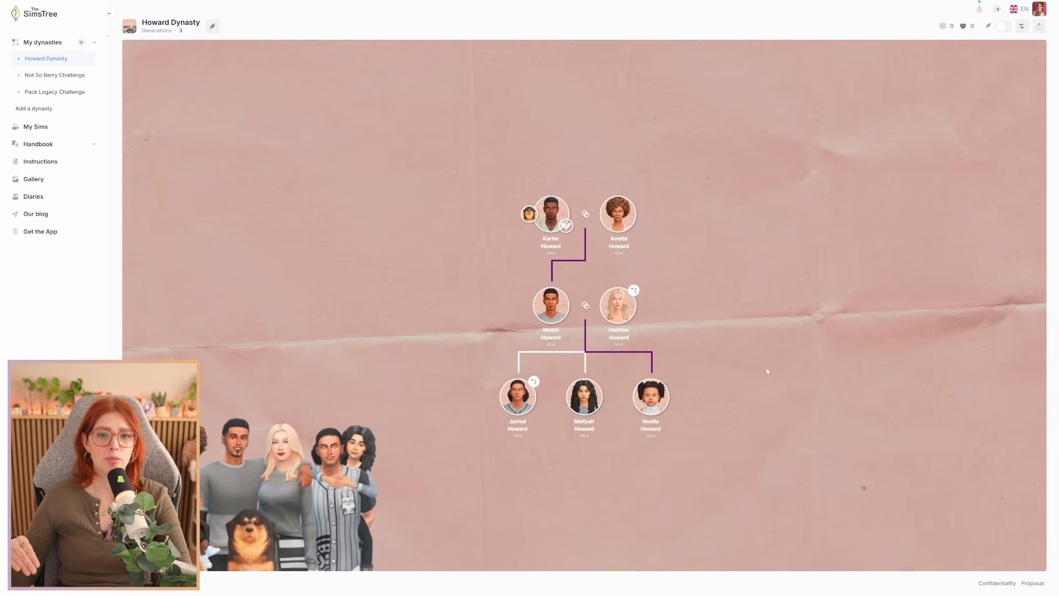
# Examine the Howard Dynasty's generation count alongside its family tree
pyautogui.scroll(1, 750, 383)
pyautogui.moveTo(782, 332); pyautogui.dragTo(830, 321)
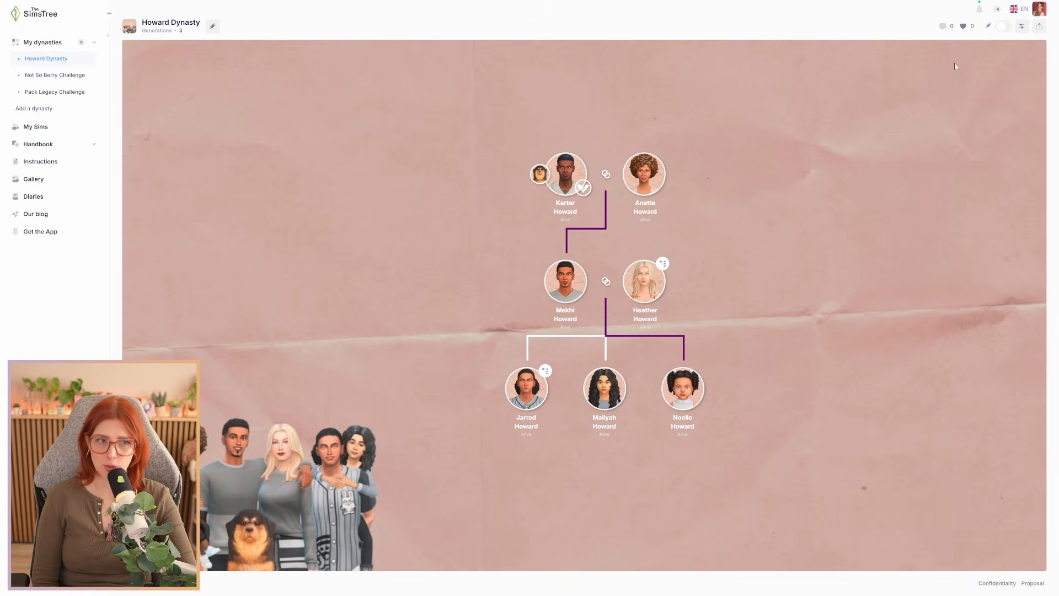
pyautogui.scroll(2, 862, 207)
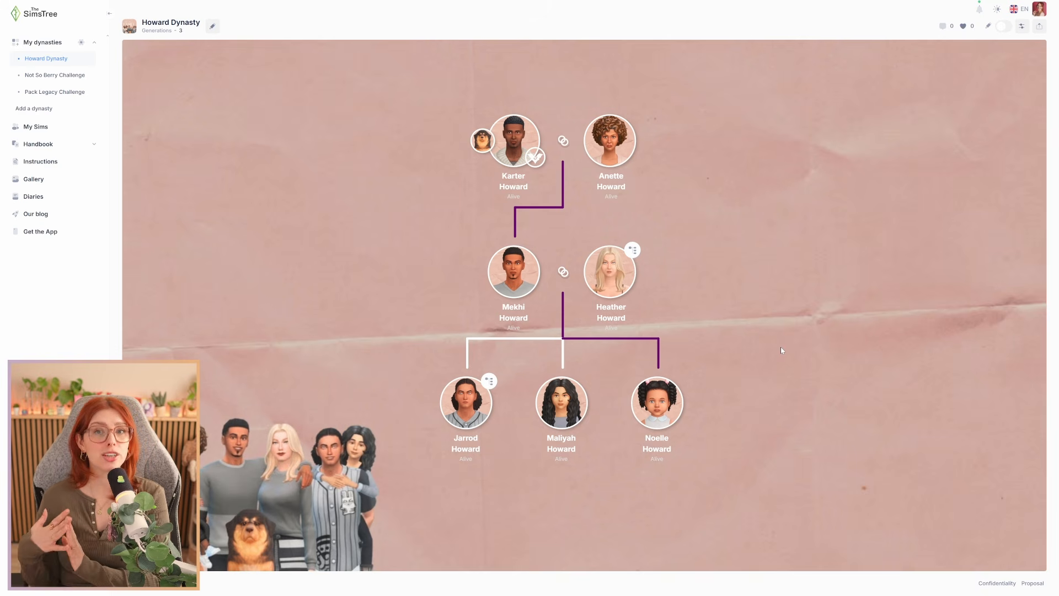
pyautogui.moveTo(185, 33); pyautogui.dragTo(177, 35)
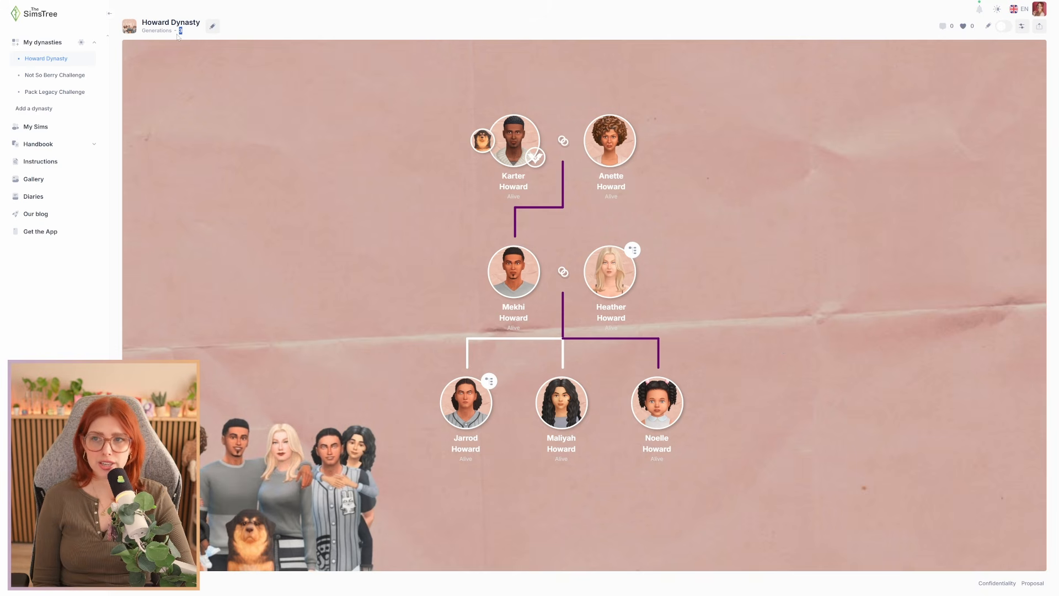
pyautogui.click(179, 34)
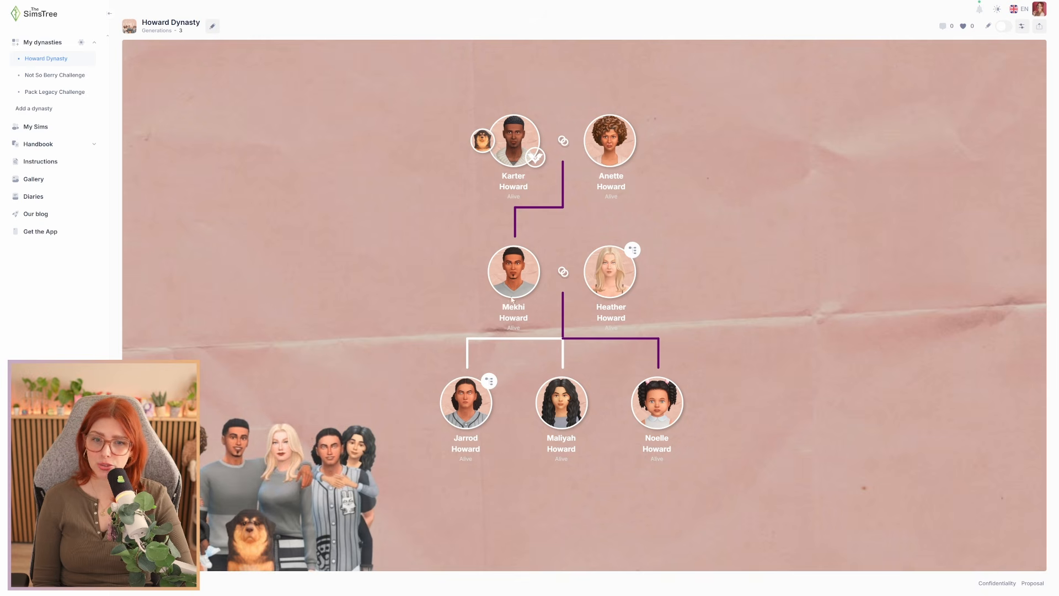
pyautogui.scroll(-2, 766, 408)
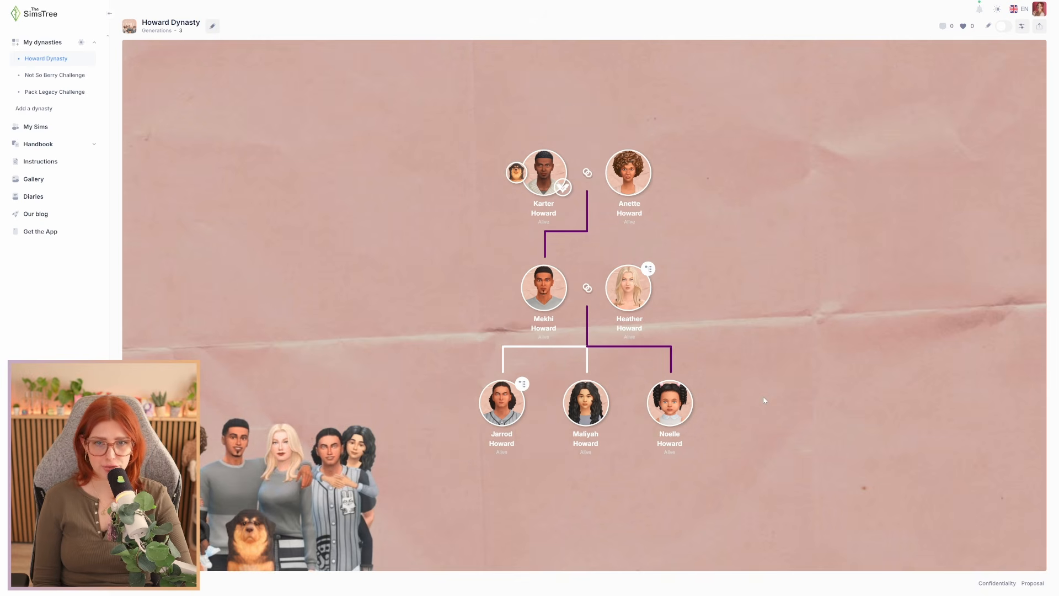
pyautogui.scroll(-2, 763, 396)
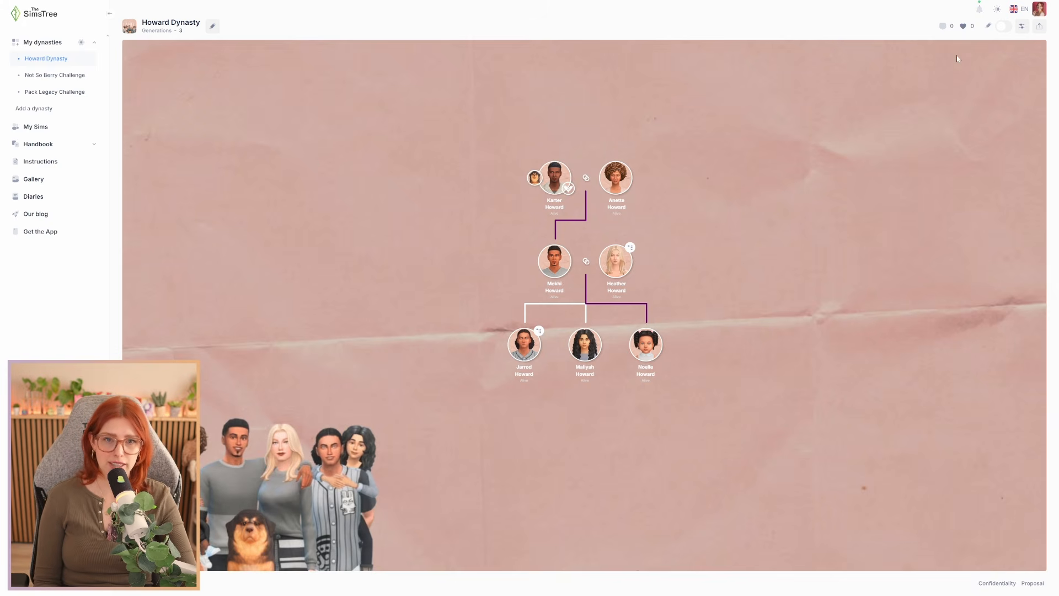
# Set the Howard Dynasty's public sharing status to Gallery
pyautogui.click(1039, 26)
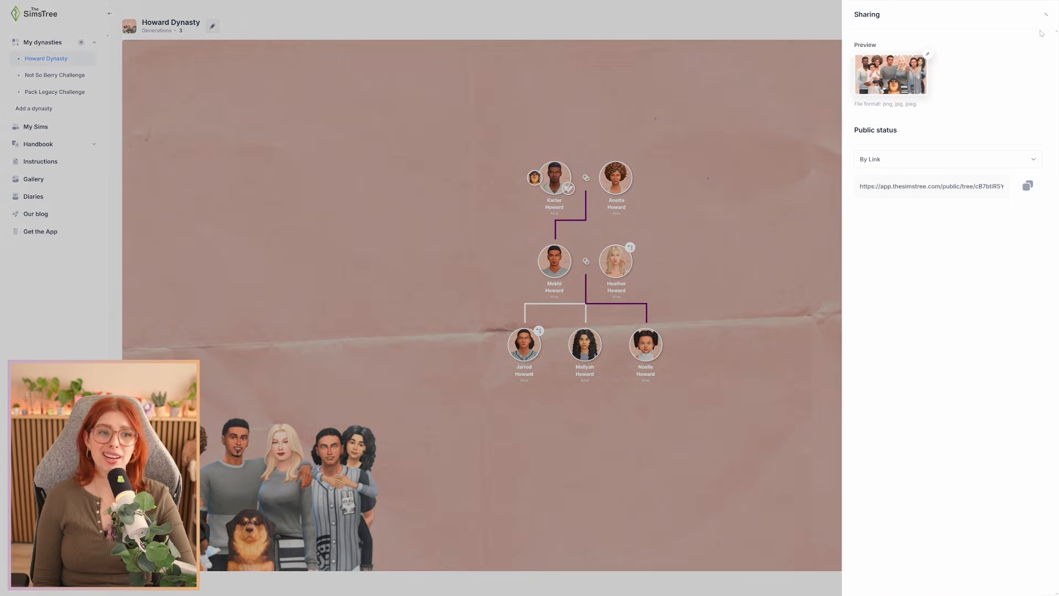
pyautogui.click(989, 160)
pyautogui.click(983, 180)
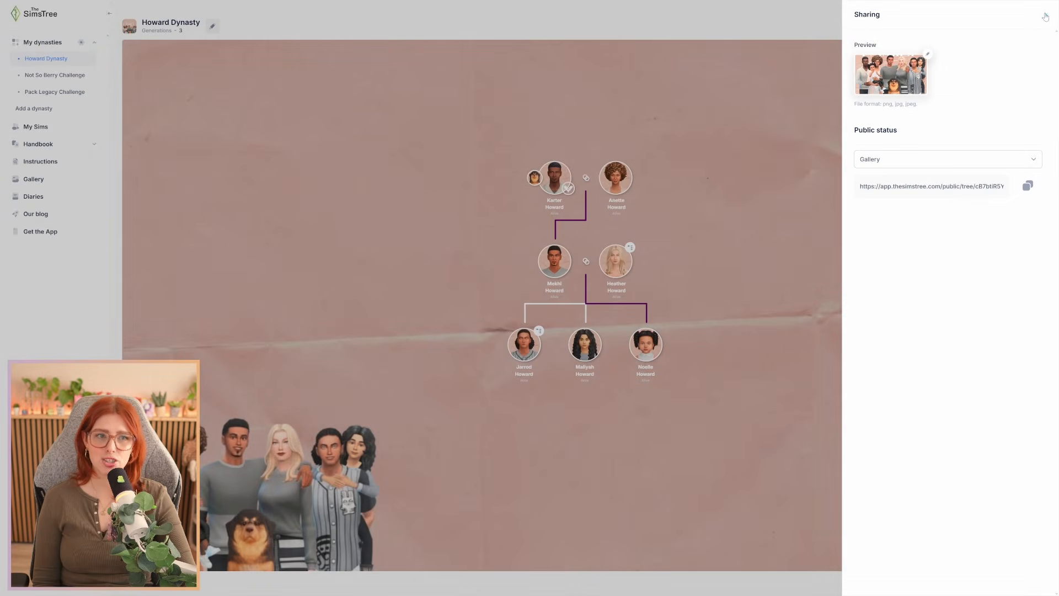
# Close the sharing settings and view the Not So Berry Challenge and Pack Legacy Challenge family trees
pyautogui.click(767, 92)
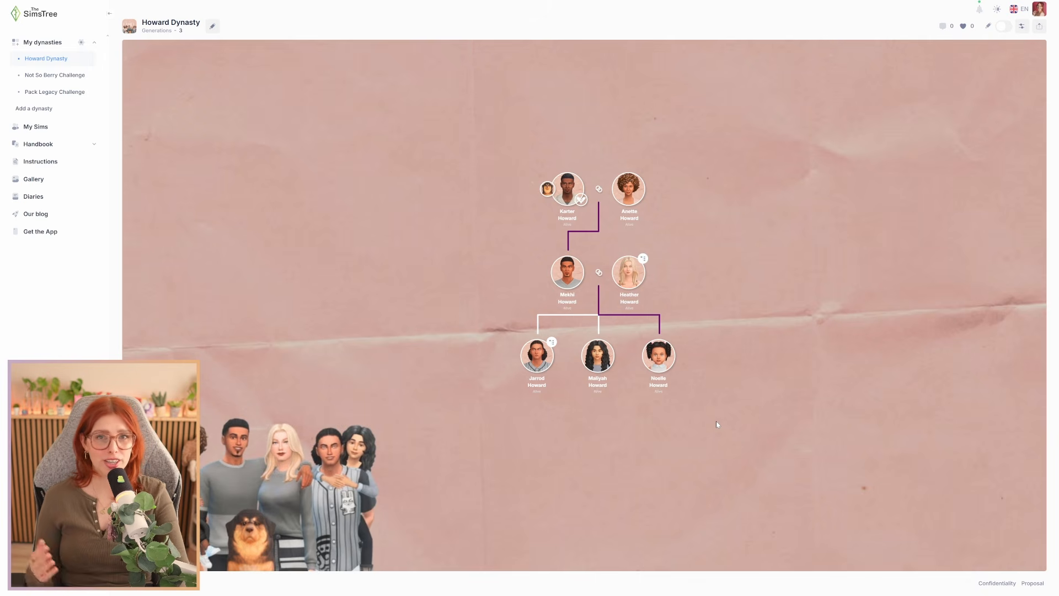
pyautogui.click(55, 76)
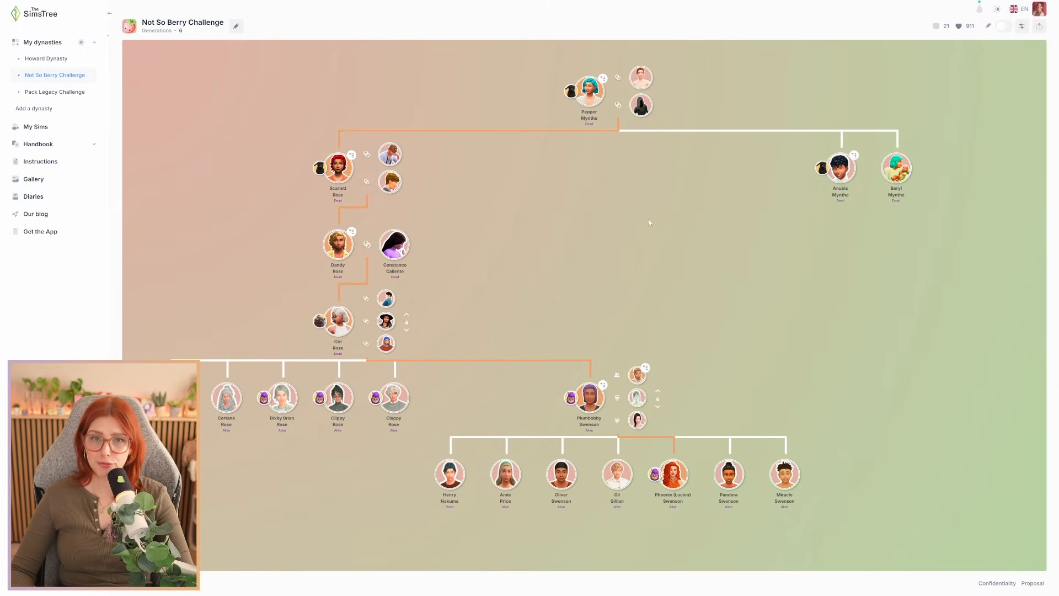
pyautogui.click(56, 92)
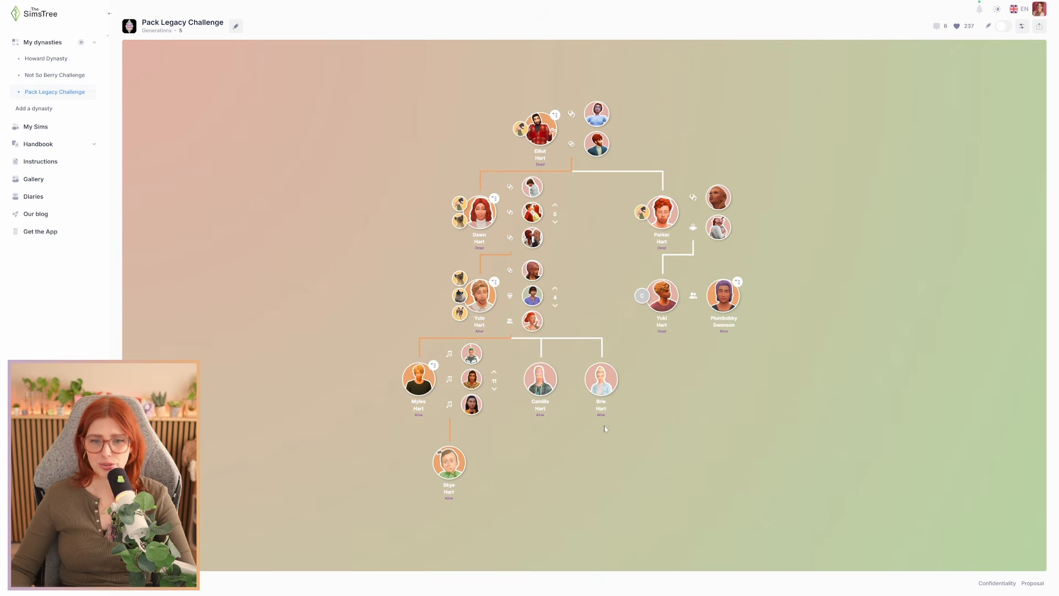
# Open Myles Hart's Sim card in the Pack Legacy Challenge and read through the friends, traits, aspirations, challenge goals and full storyline
pyautogui.click(419, 392)
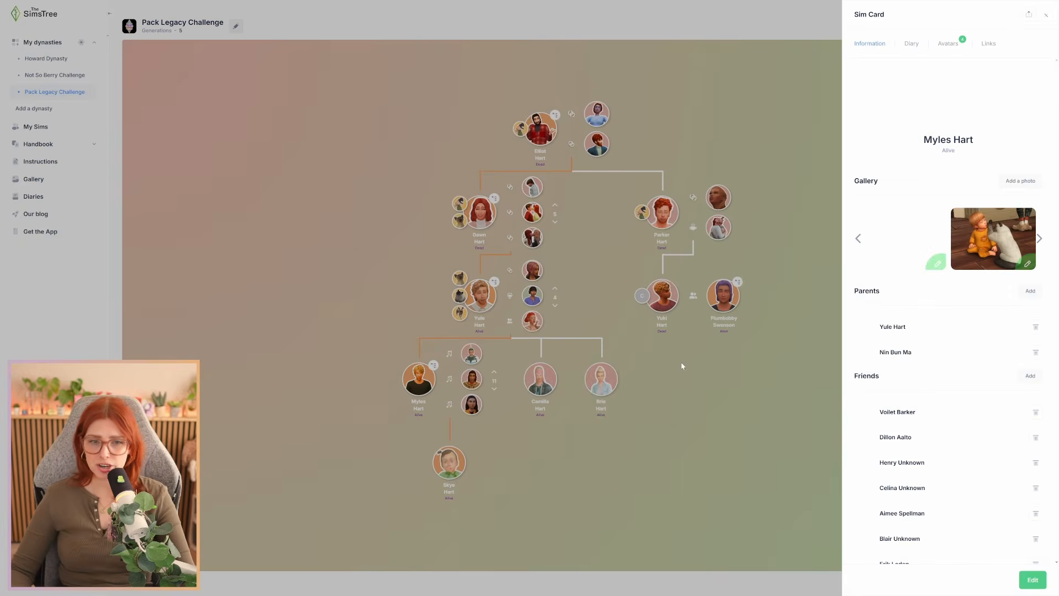
pyautogui.scroll(-4, 915, 401)
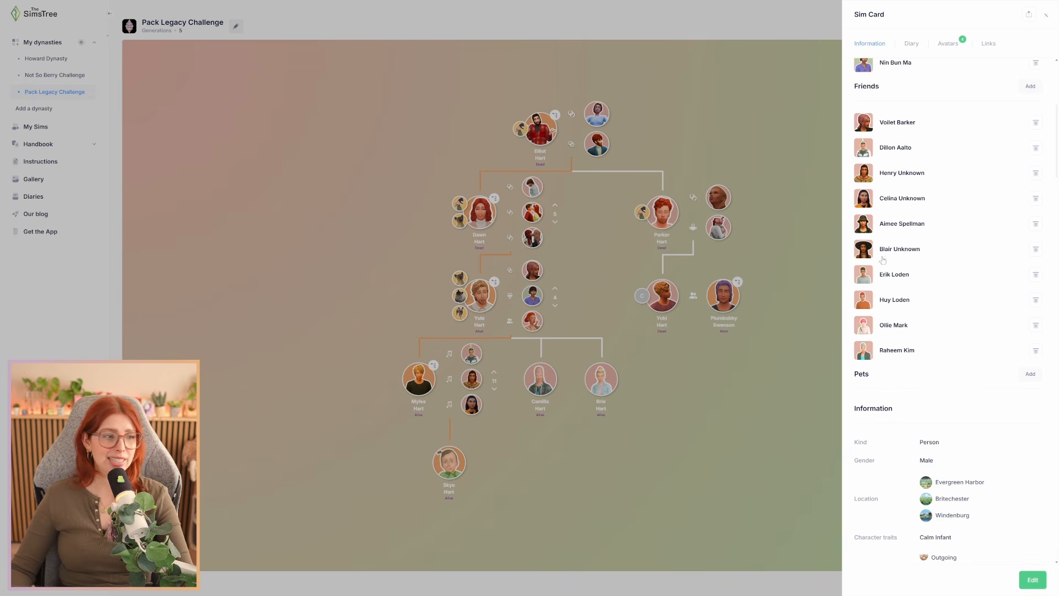
pyautogui.scroll(-2, 878, 331)
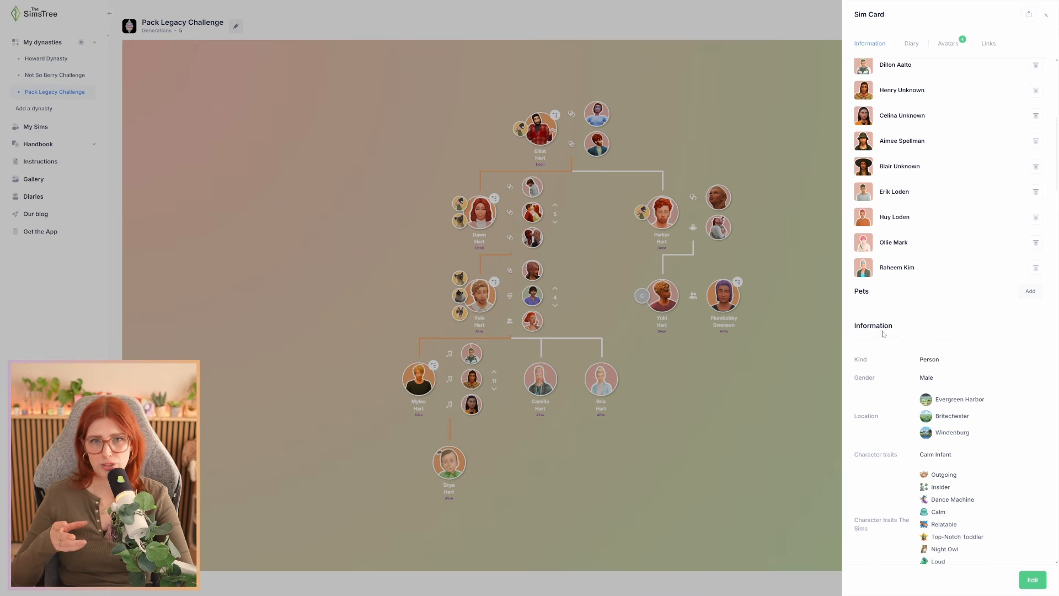
pyautogui.scroll(-2, 889, 336)
pyautogui.scroll(-4, 888, 337)
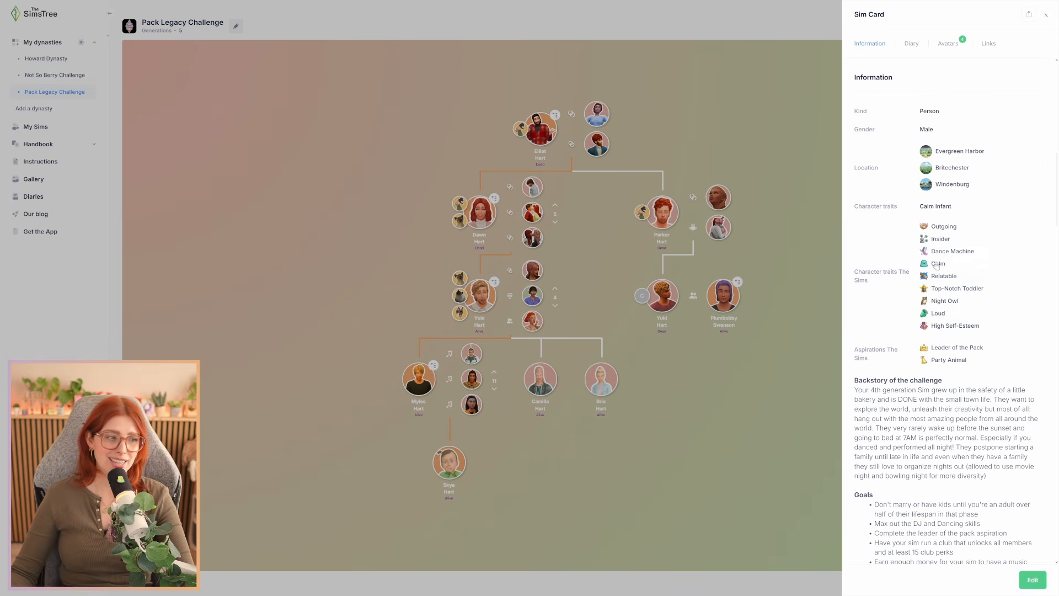
pyautogui.scroll(-2, 952, 220)
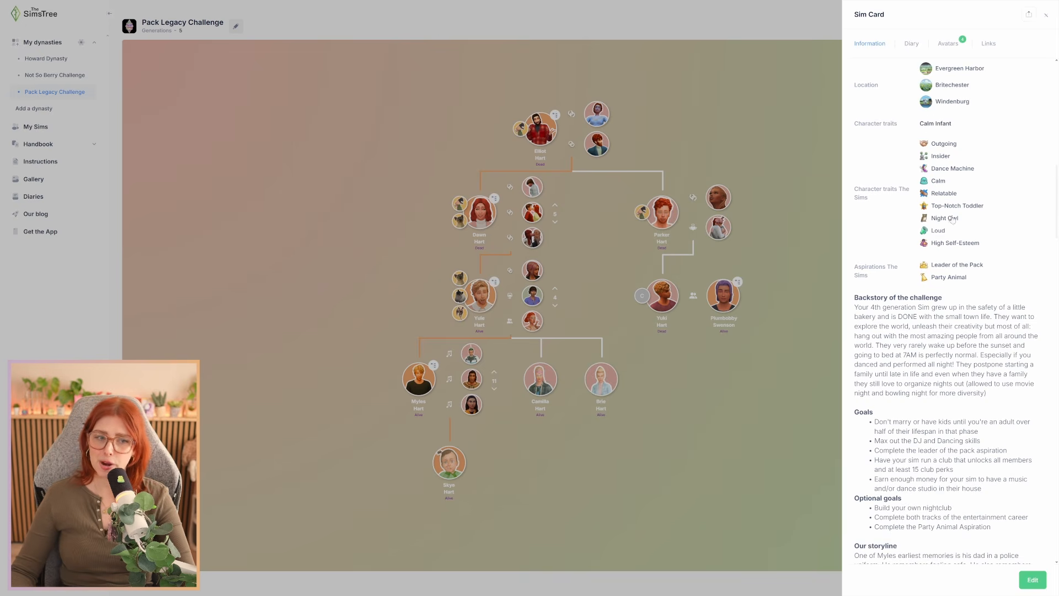
pyautogui.scroll(2, 952, 219)
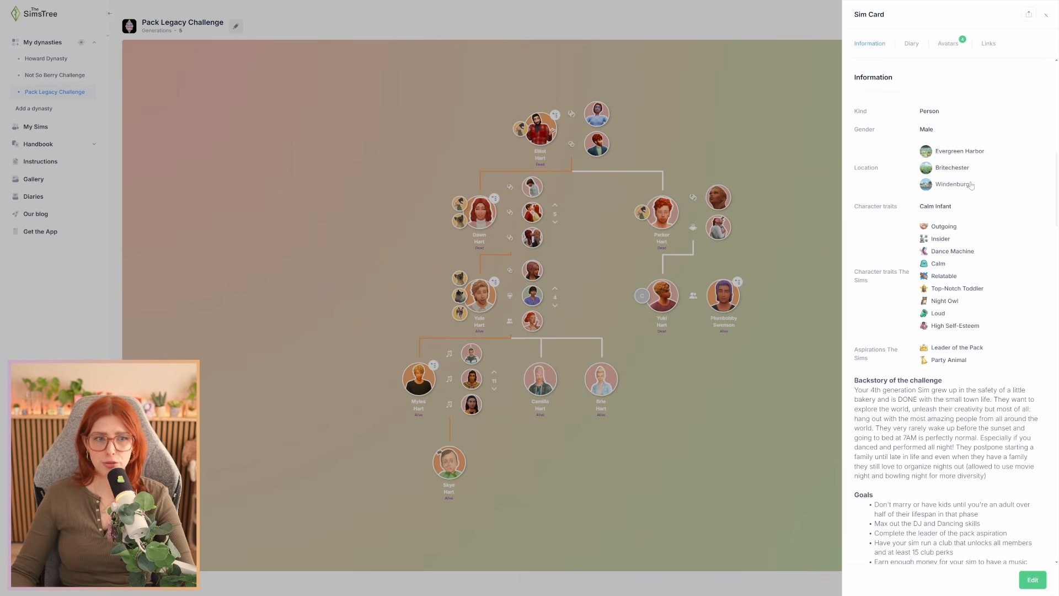
pyautogui.scroll(-3, 969, 197)
pyautogui.scroll(-15, 946, 312)
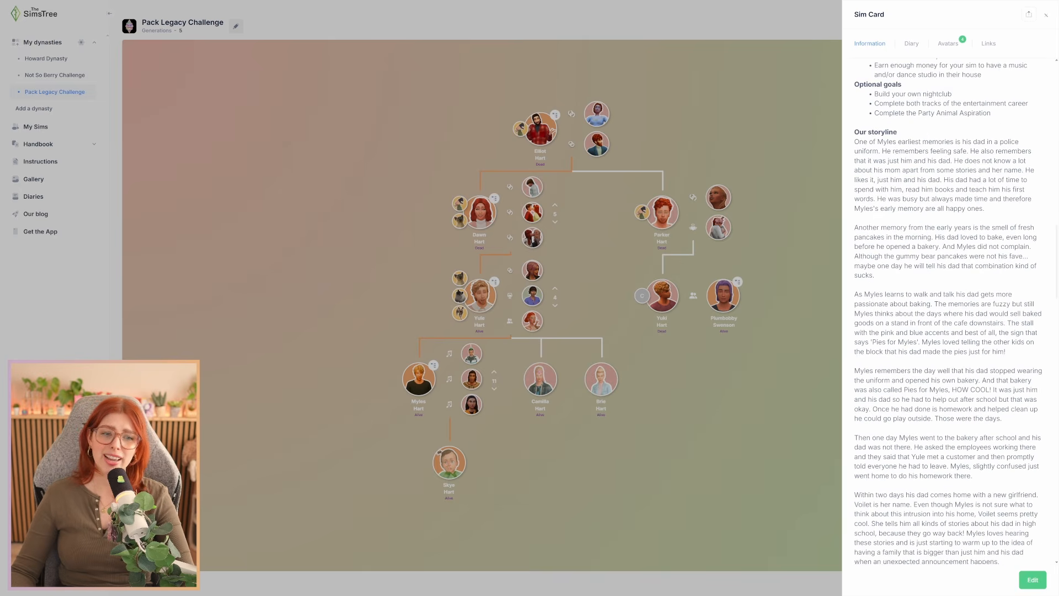
pyautogui.scroll(-15, 948, 311)
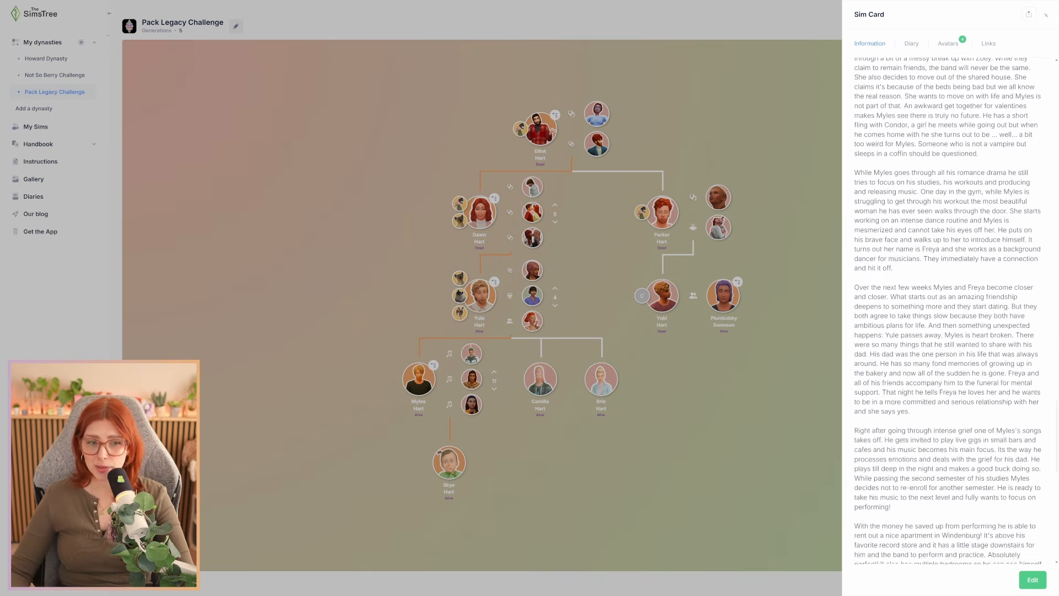
pyautogui.scroll(-1, 948, 311)
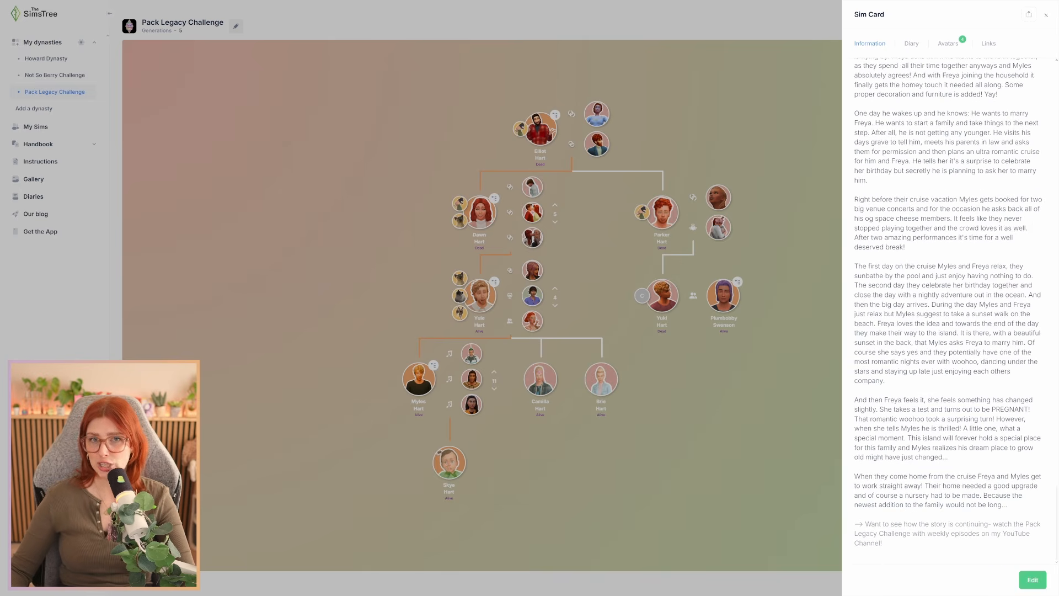